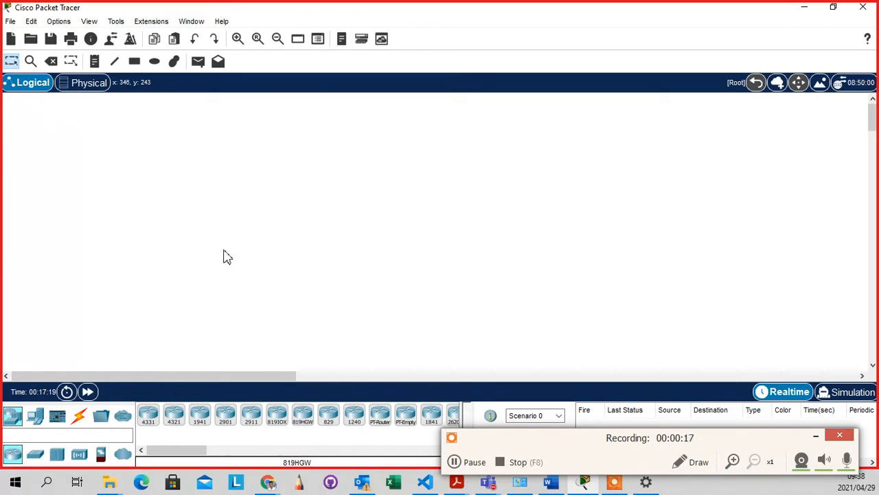
Place a 1941 router from the Routers category onto the workspace as Router0
{"action": "left_click", "coordinate": [206, 423]}
{"action": "left_click", "coordinate": [385, 213]}
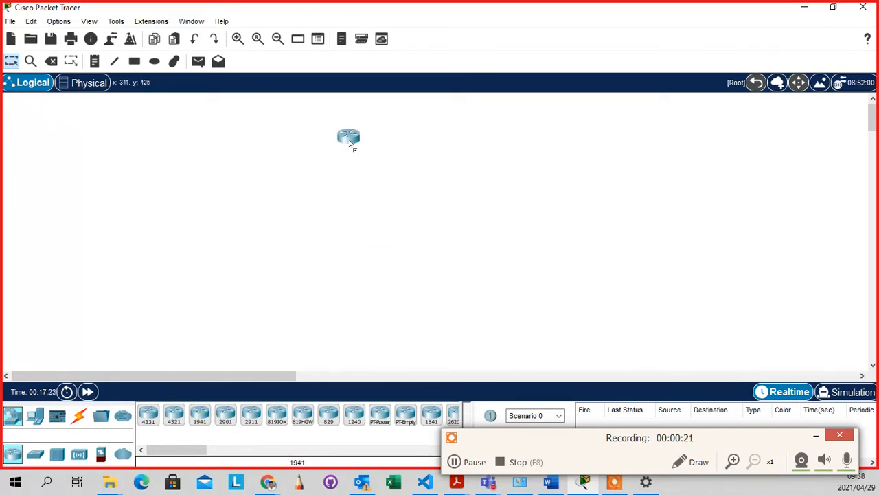
{"action": "left_click", "coordinate": [353, 145]}
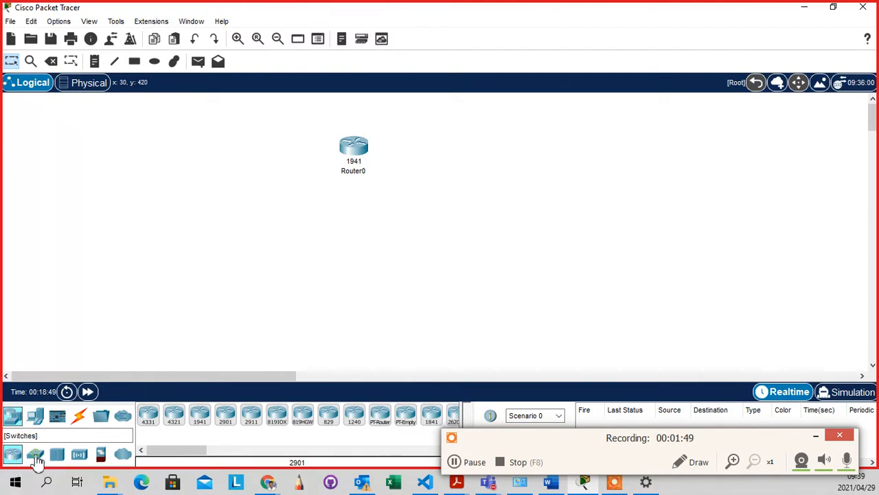
{"action": "left_click", "coordinate": [36, 459]}
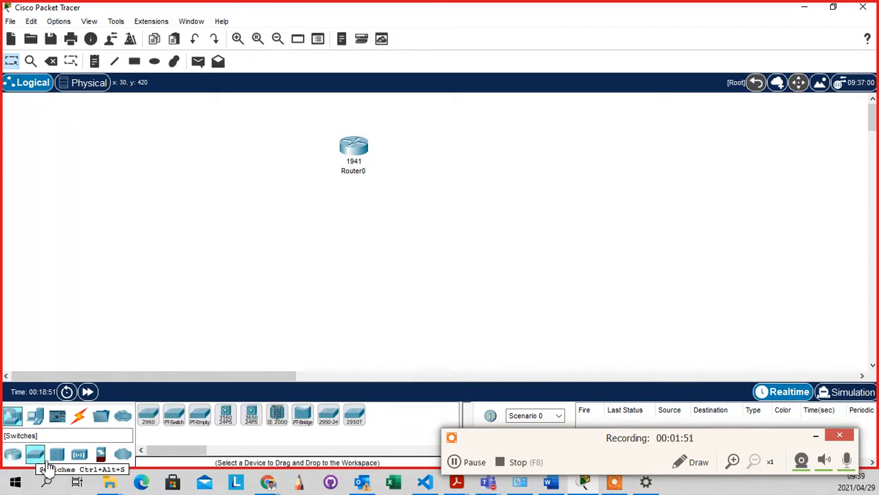
{"action": "left_click", "coordinate": [58, 458]}
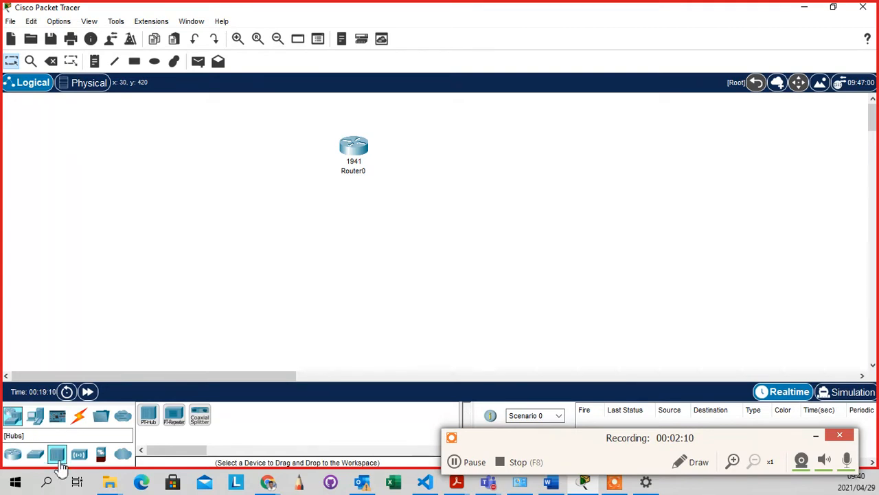
{"action": "left_click", "coordinate": [81, 457]}
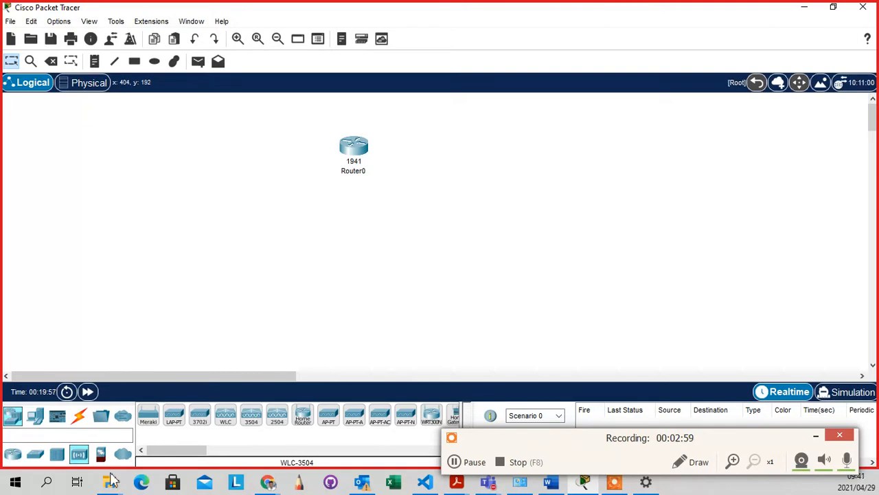
{"action": "left_click", "coordinate": [12, 455]}
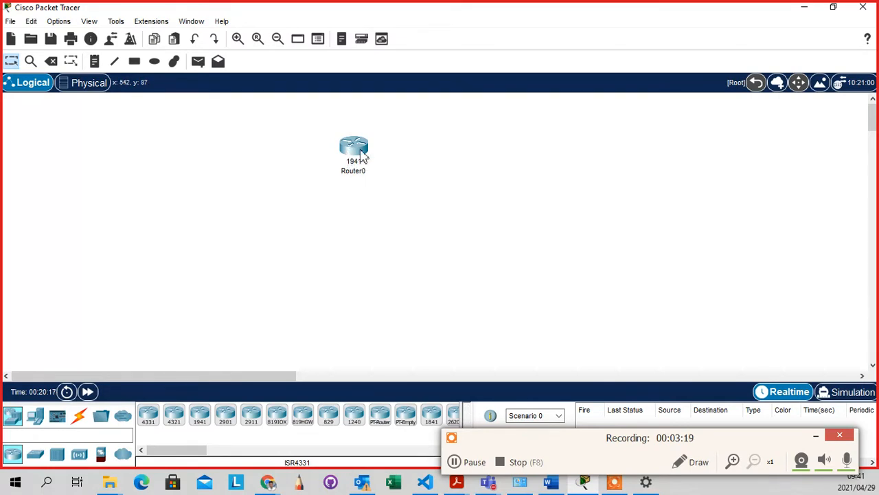
{"action": "left_click", "coordinate": [467, 162]}
{"action": "mouse_move", "coordinate": [350, 157]}
{"action": "left_click", "coordinate": [356, 152]}
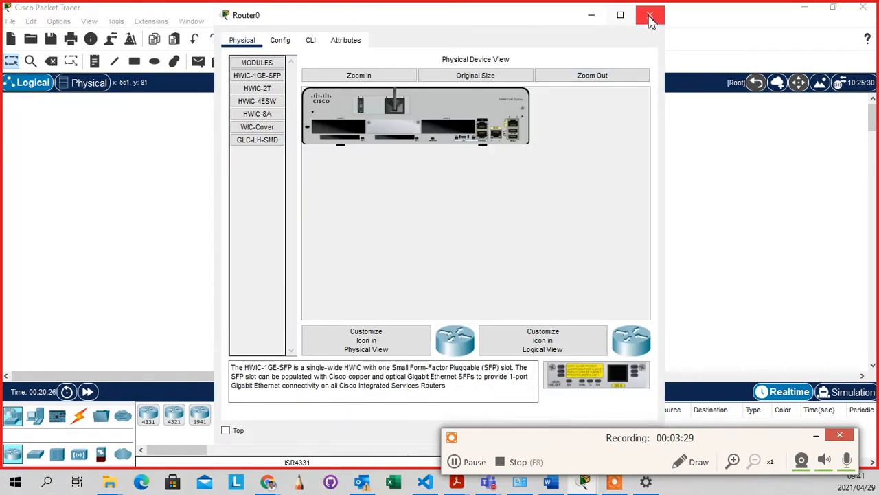
{"action": "left_click", "coordinate": [649, 15]}
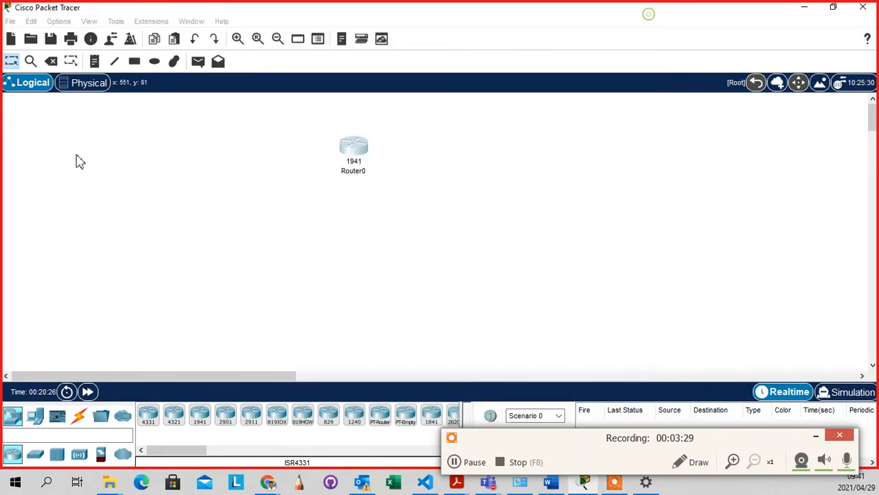
Delete Router0 with the Delete tool, confirm the deletion, and return to Select mode
{"action": "left_click", "coordinate": [51, 61]}
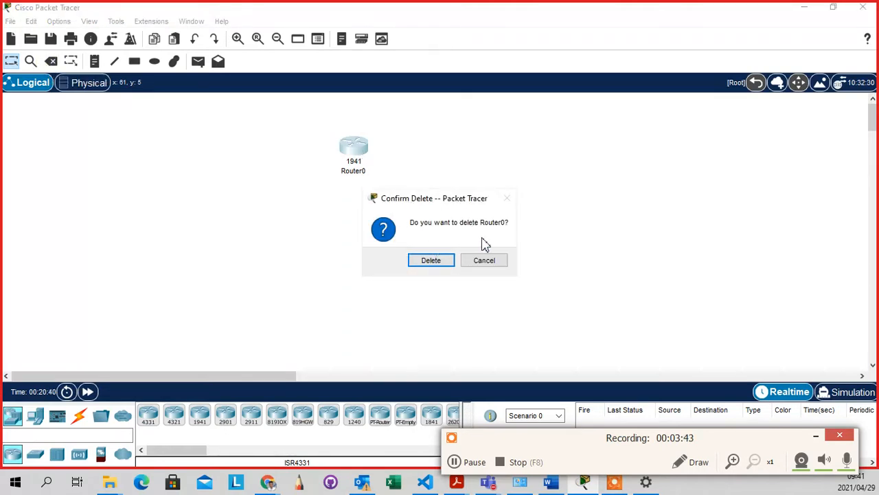
{"action": "left_click", "coordinate": [447, 262]}
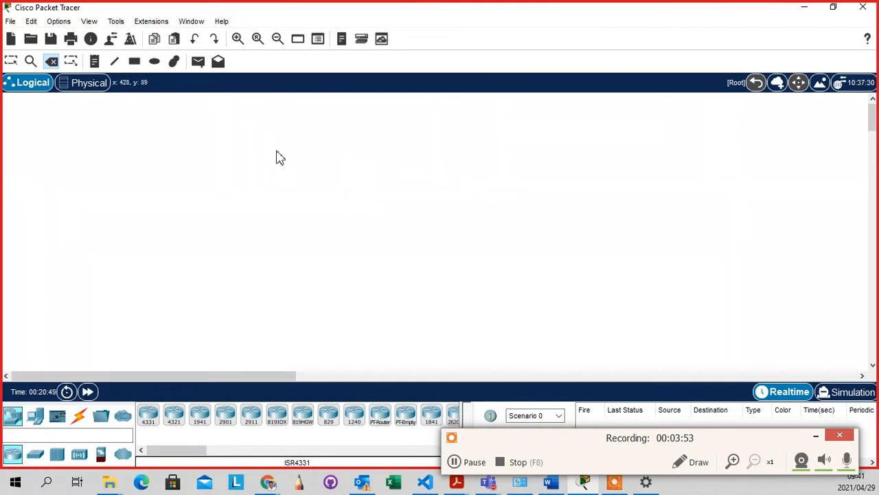
{"action": "key", "text": "Escape"}
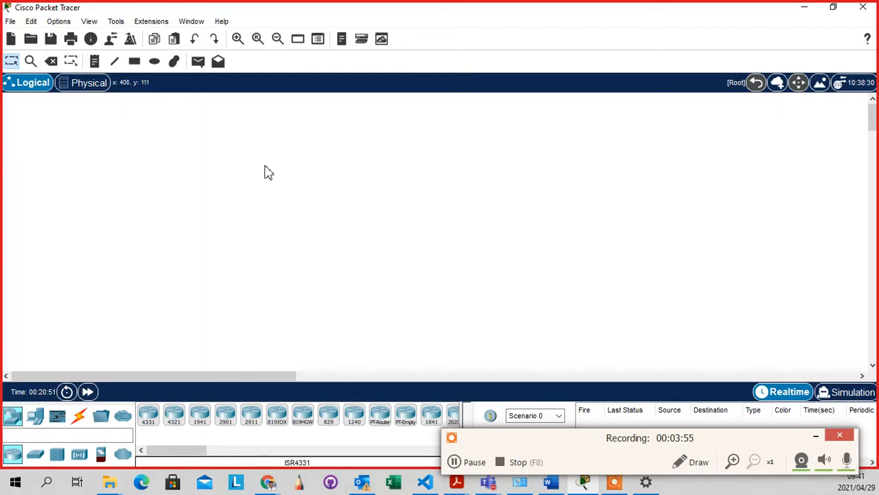
Drag a 2960 switch from the Switches category onto the workspace as Switch0
{"action": "left_click", "coordinate": [318, 156]}
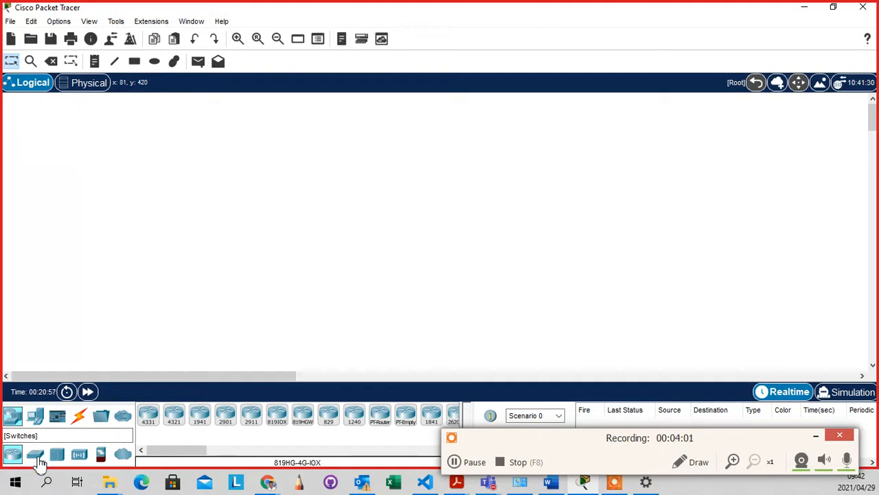
{"action": "left_click", "coordinate": [38, 460]}
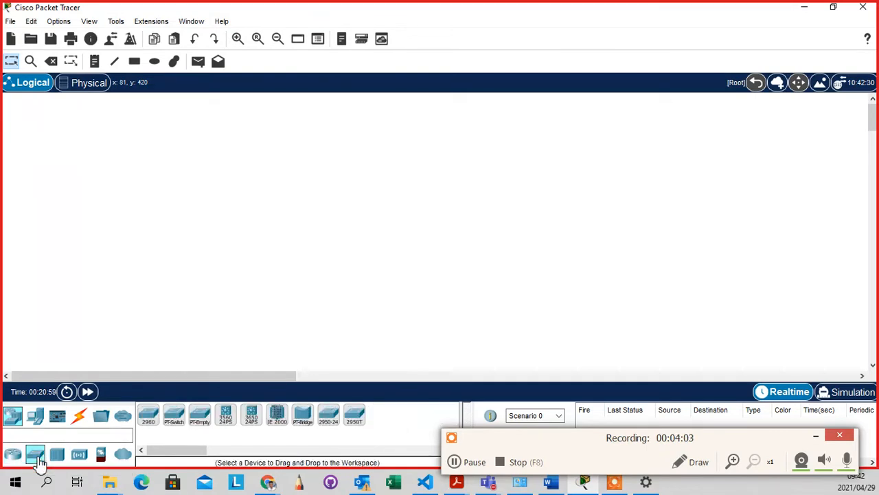
{"action": "left_click_drag", "start_coordinate": [147, 418], "coordinate": [342, 191]}
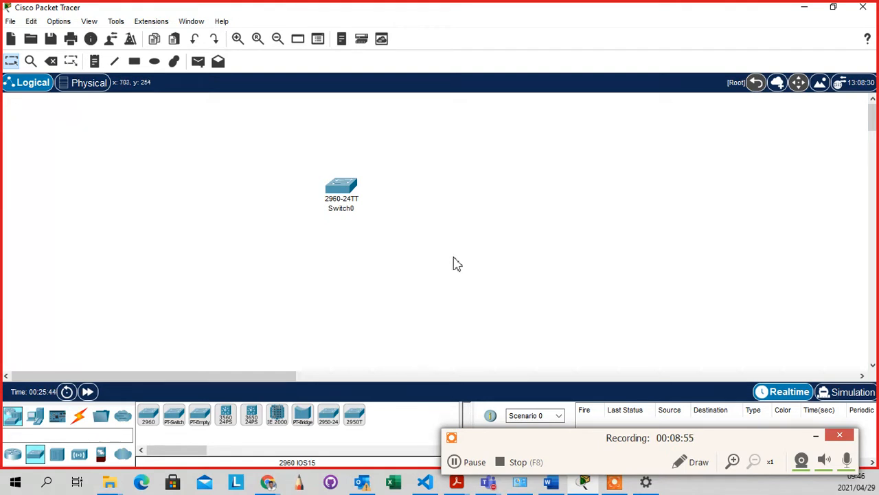
Place a 1941 router (Router1) above Switch0 and nudge the switch slightly lower
{"action": "left_click_drag", "start_coordinate": [393, 157], "coordinate": [276, 244]}
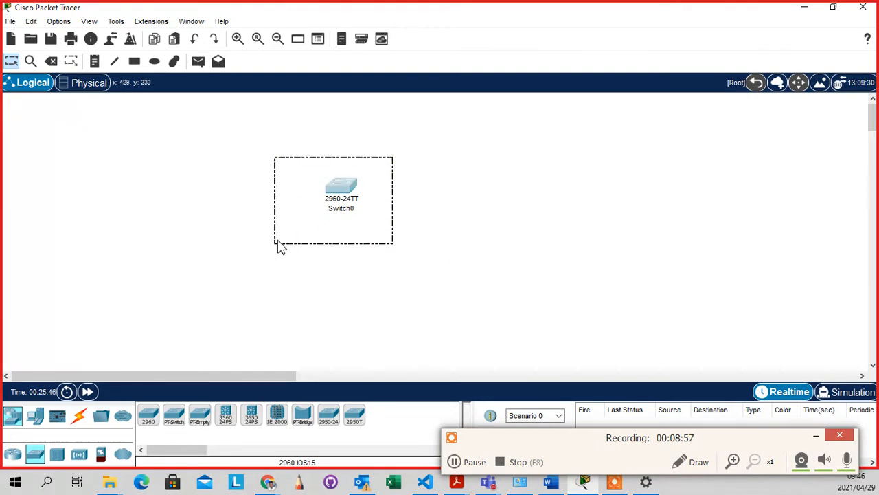
{"action": "left_click", "coordinate": [14, 456]}
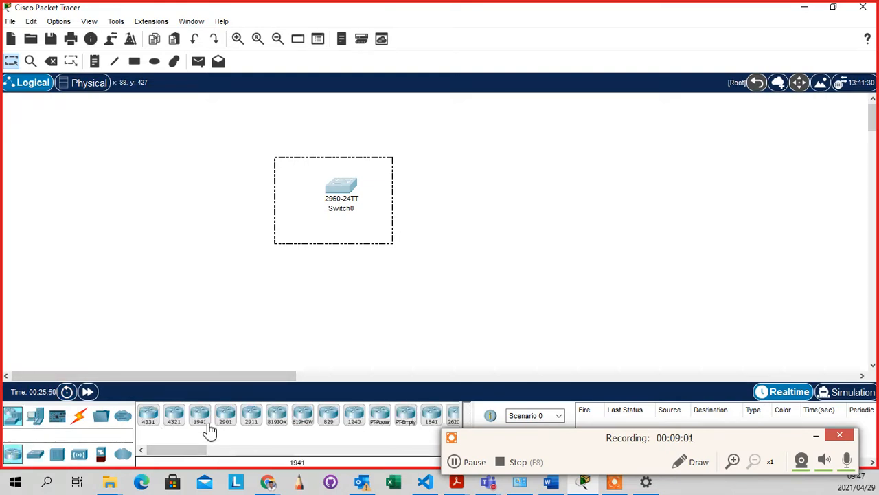
{"action": "left_click_drag", "start_coordinate": [206, 424], "coordinate": [341, 123]}
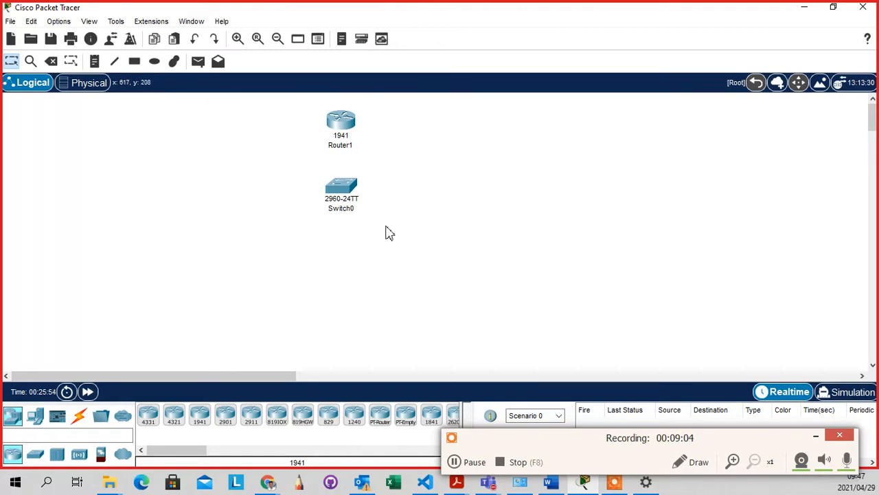
{"action": "left_click_drag", "start_coordinate": [352, 193], "coordinate": [351, 199]}
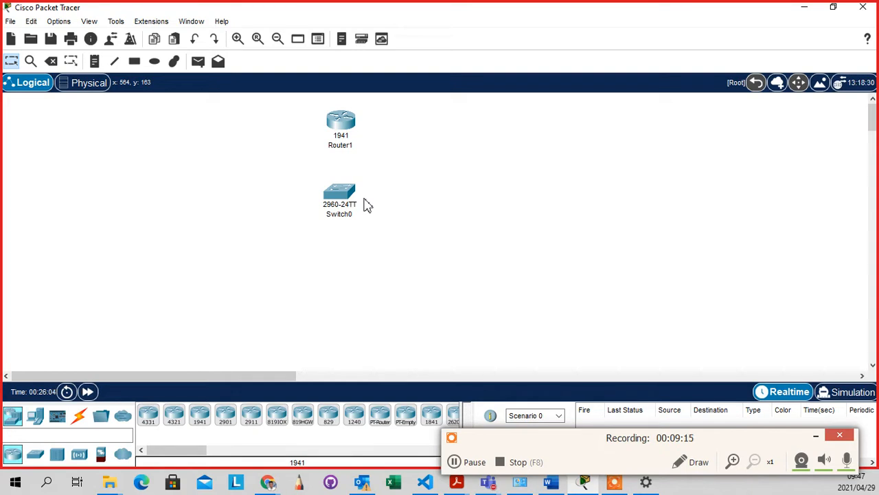
Place PC0, PC1, PC2, Laptop0, Laptop1 and Server0 from End Devices around Switch0
{"action": "left_click", "coordinate": [39, 416]}
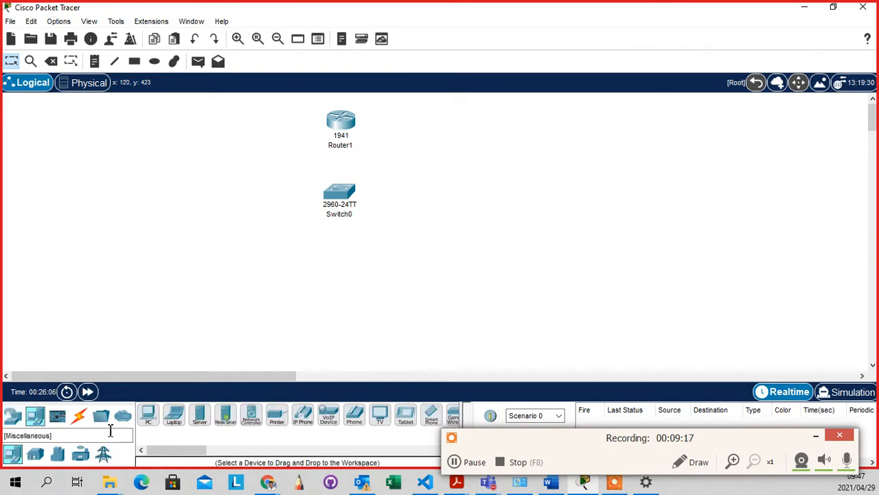
{"action": "left_click_drag", "start_coordinate": [157, 418], "coordinate": [157, 267]}
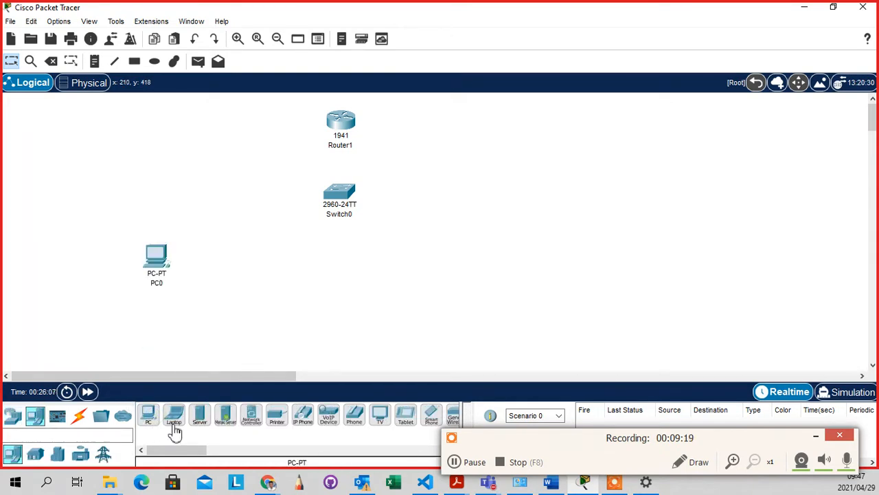
{"action": "left_click_drag", "start_coordinate": [173, 416], "coordinate": [268, 289]}
{"action": "left_click_drag", "start_coordinate": [159, 418], "coordinate": [414, 315]}
{"action": "left_click_drag", "start_coordinate": [160, 418], "coordinate": [469, 234]}
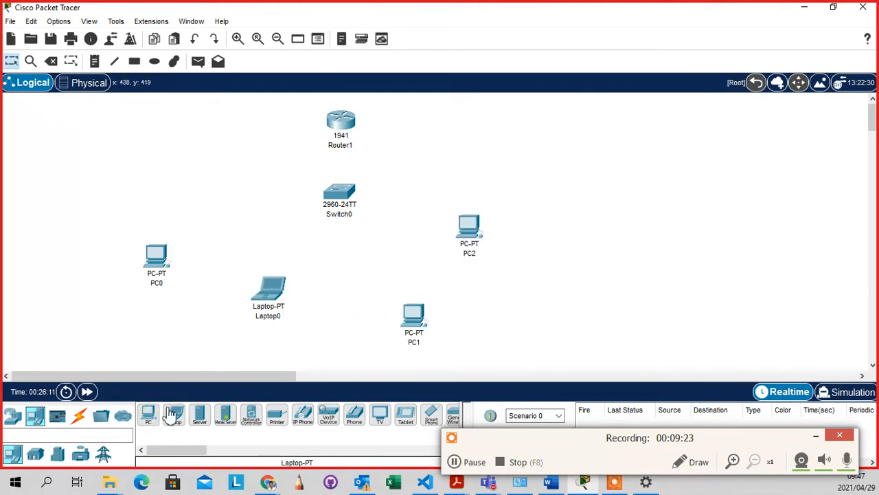
{"action": "left_click_drag", "start_coordinate": [174, 415], "coordinate": [359, 297]}
{"action": "left_click_drag", "start_coordinate": [197, 427], "coordinate": [249, 193]}
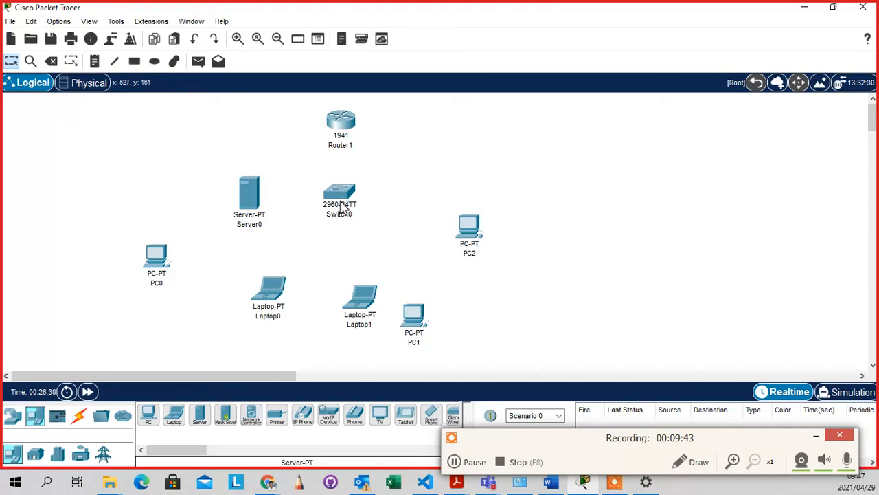
{"action": "mouse_move", "coordinate": [341, 198]}
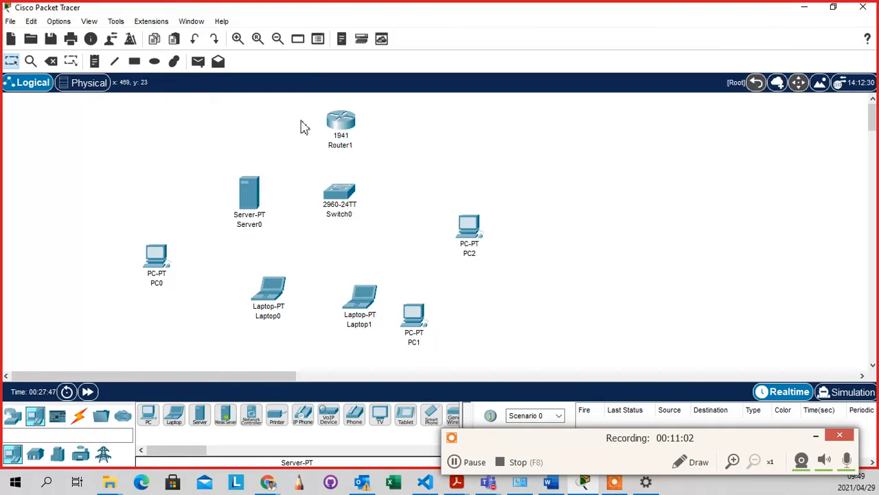
{"action": "mouse_move", "coordinate": [344, 125]}
{"action": "left_click", "coordinate": [351, 127]}
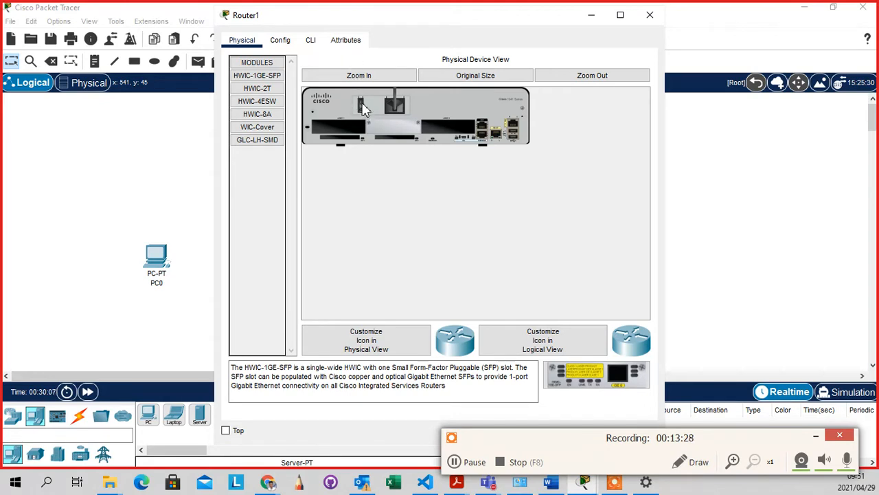
Toggle the power switch on Router1's chassis in its Physical view
{"action": "left_click", "coordinate": [361, 105]}
Zoom into Router1's chassis image and toggle its power switch until the router is off
{"action": "left_click", "coordinate": [366, 79]}
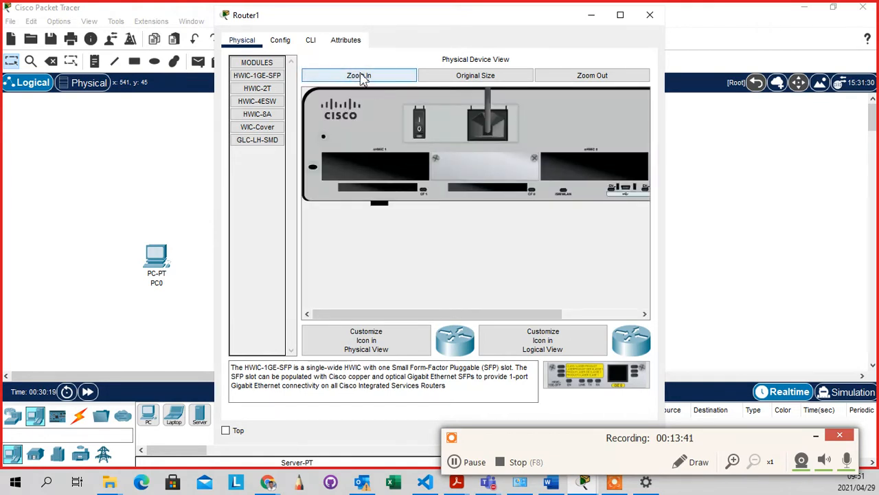
{"action": "left_click", "coordinate": [420, 127]}
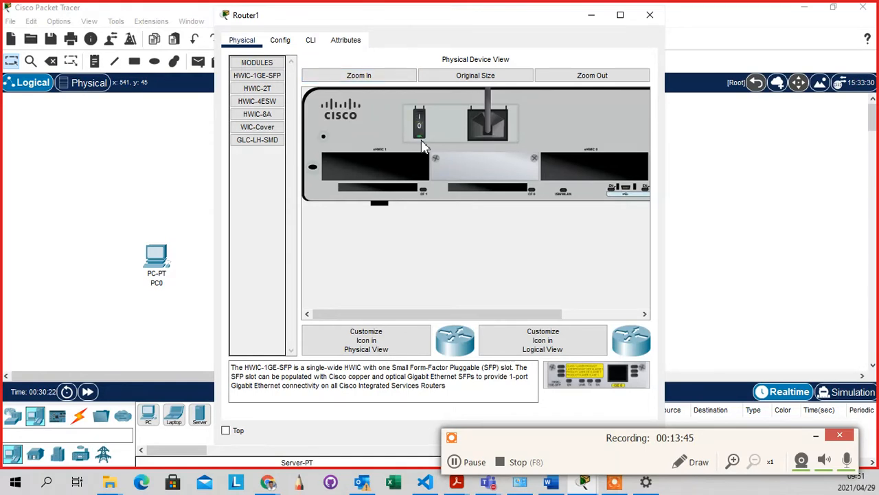
{"action": "left_click", "coordinate": [421, 125]}
{"action": "left_click", "coordinate": [582, 76]}
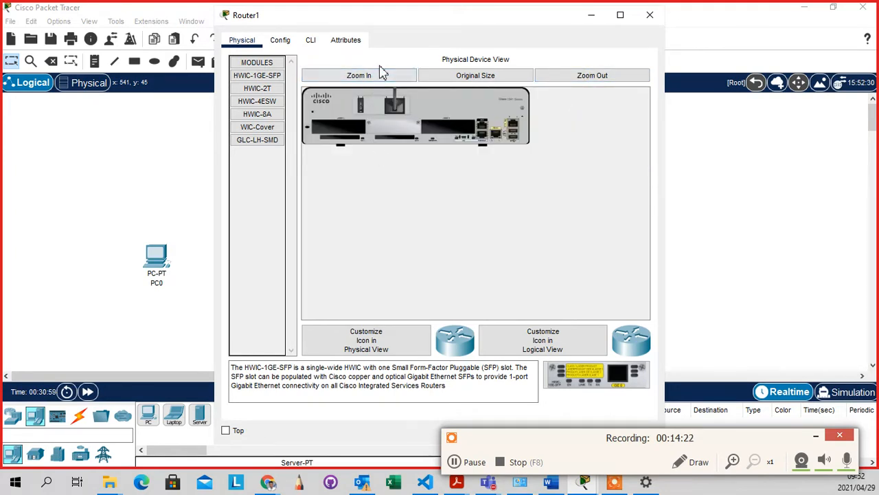
{"action": "left_click", "coordinate": [385, 76]}
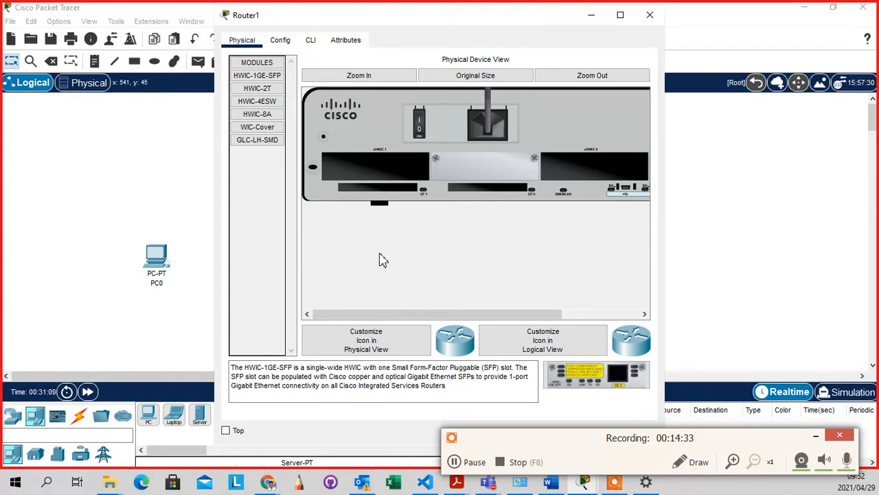
{"action": "left_click", "coordinate": [420, 129]}
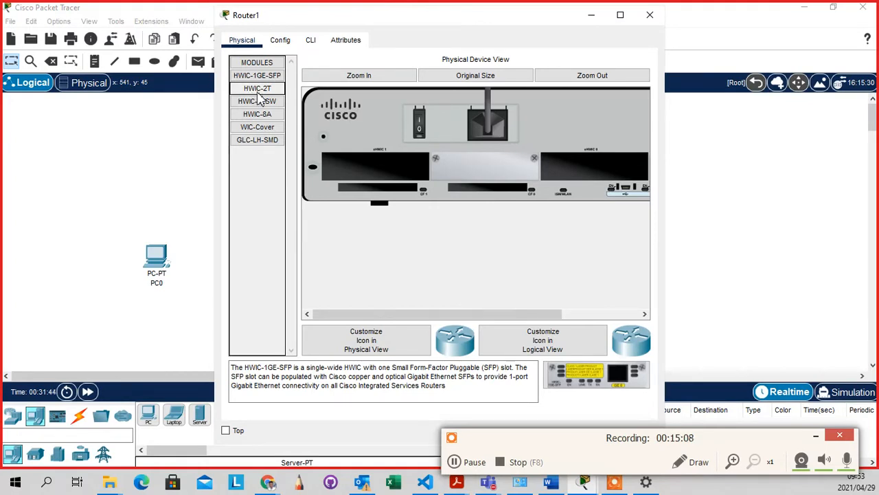
Install an HWIC-2T in the first slot, fit a WIC-Cover on the right slot, then toggle power
{"action": "left_click_drag", "start_coordinate": [260, 93], "coordinate": [354, 168]}
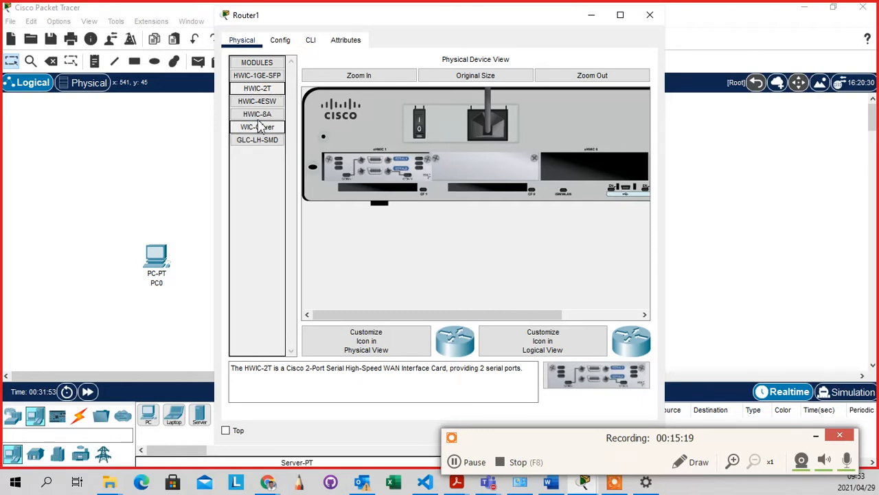
{"action": "left_click_drag", "start_coordinate": [257, 115], "coordinate": [558, 172]}
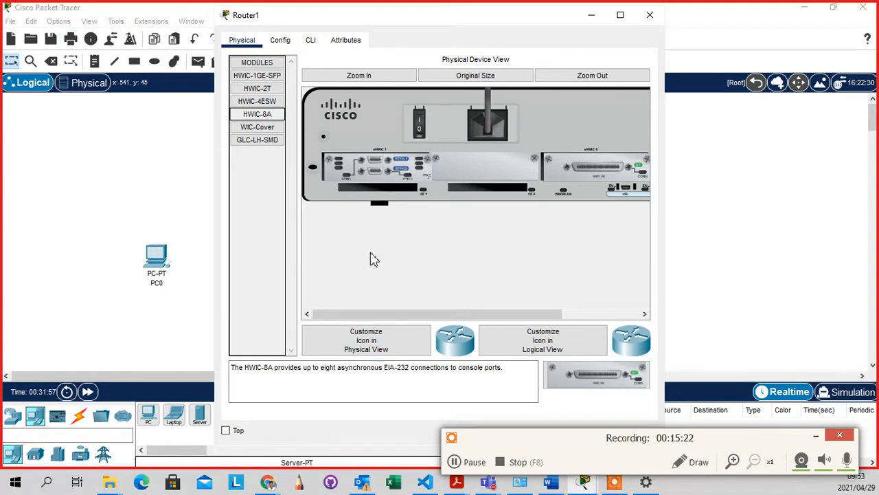
{"action": "left_click_drag", "start_coordinate": [618, 171], "coordinate": [251, 167]}
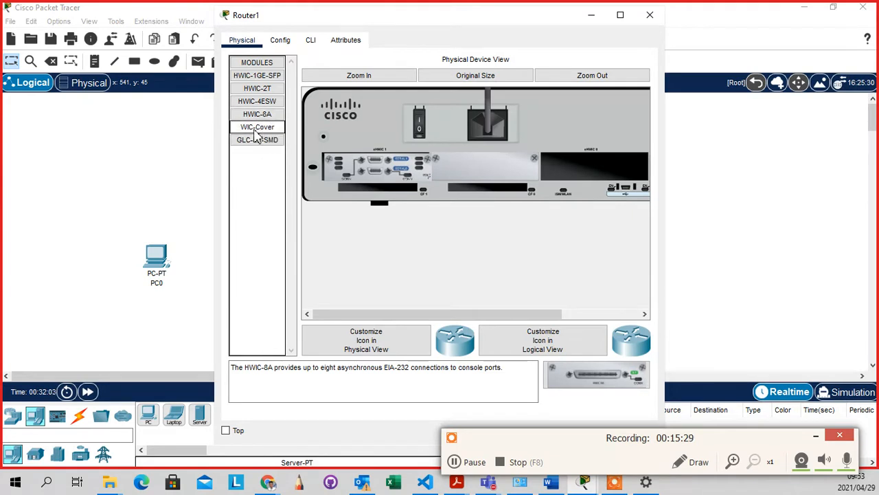
{"action": "left_click_drag", "start_coordinate": [254, 136], "coordinate": [592, 173]}
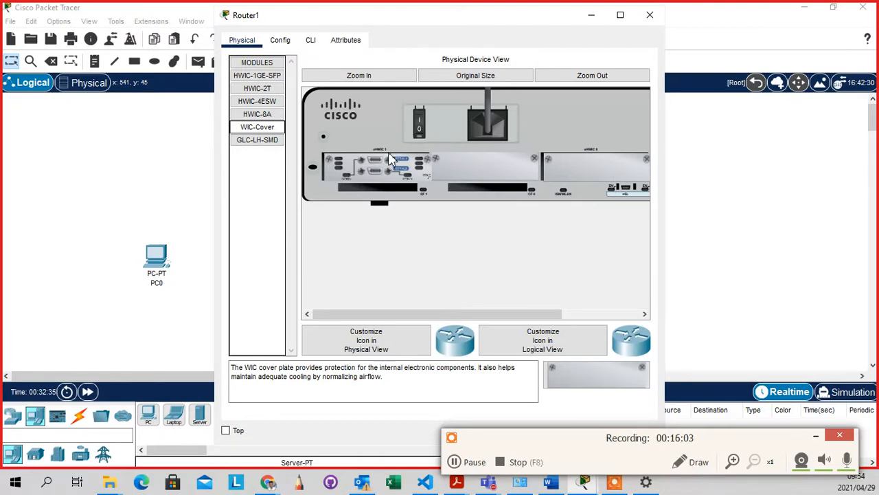
{"action": "left_click", "coordinate": [420, 122]}
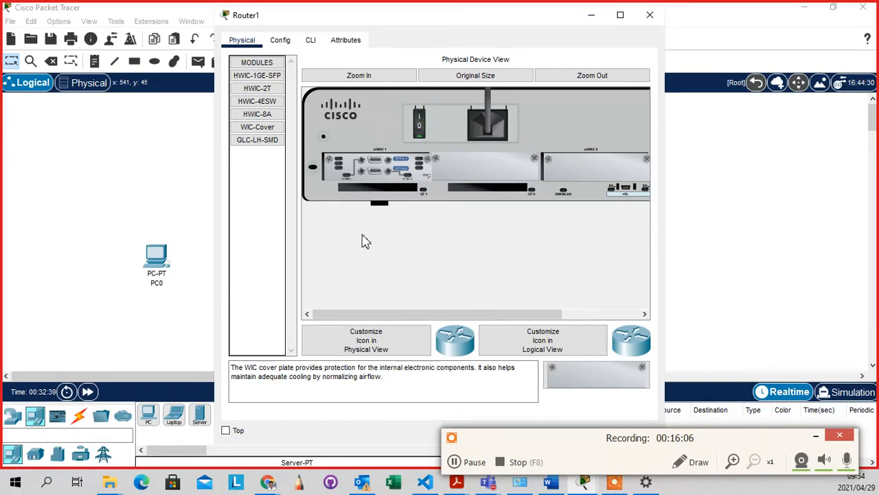
Close Router1's device window to return to the logical workspace
{"action": "left_click", "coordinate": [650, 16]}
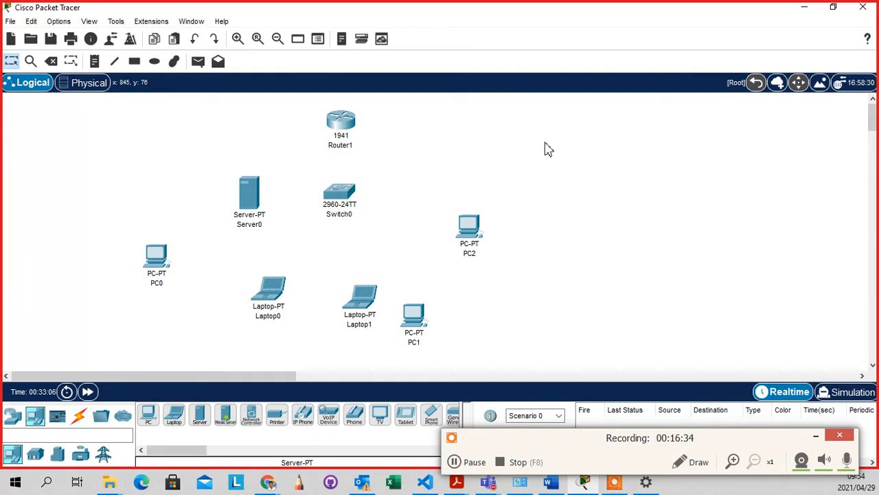
Open Router1's CLI tab to view its IOS boot output and initial configuration prompt
{"action": "left_click", "coordinate": [341, 127]}
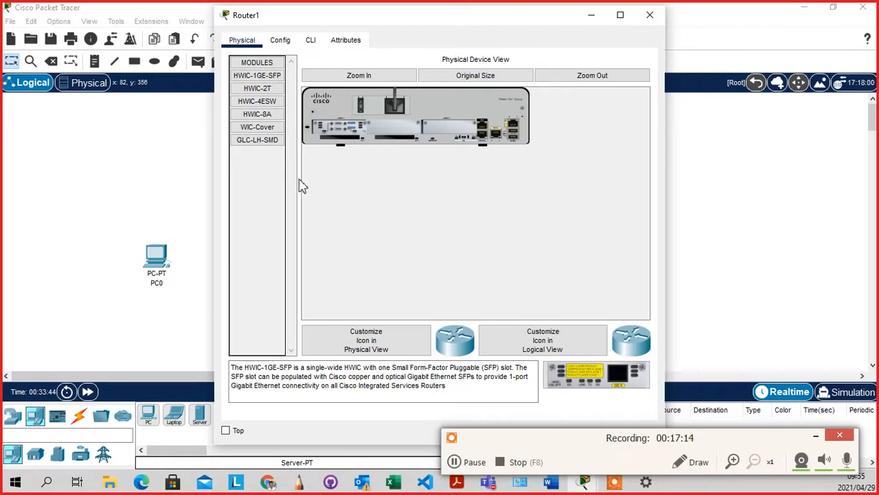
{"action": "left_click", "coordinate": [358, 75]}
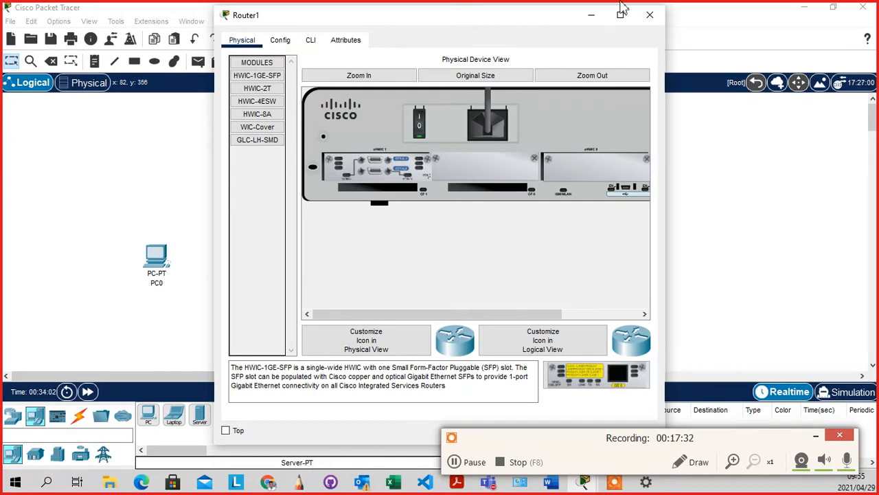
{"action": "left_click", "coordinate": [309, 44]}
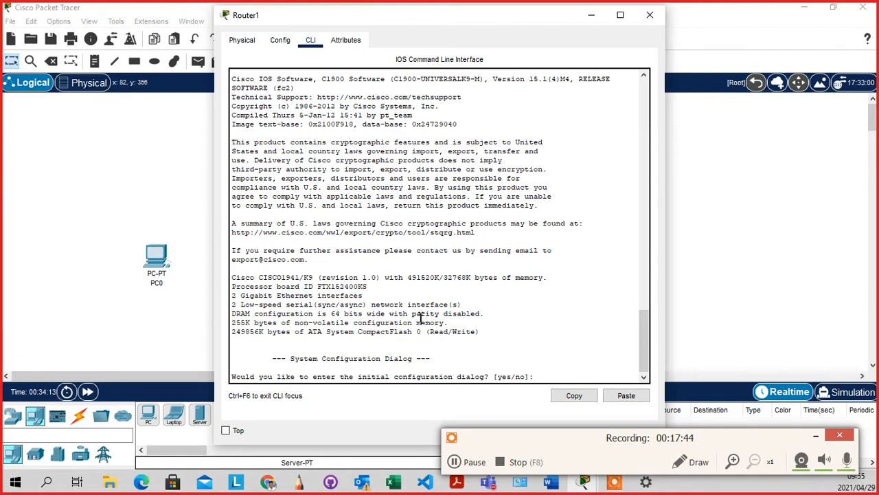
Return Router1's window to its Physical chassis view and flip the router's power switch off
{"action": "left_click", "coordinate": [591, 14]}
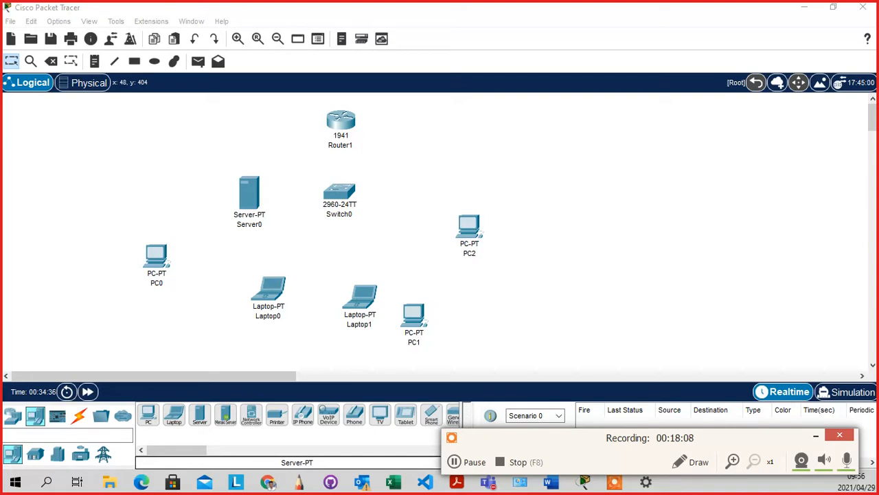
{"action": "key", "text": "alt+Tab"}
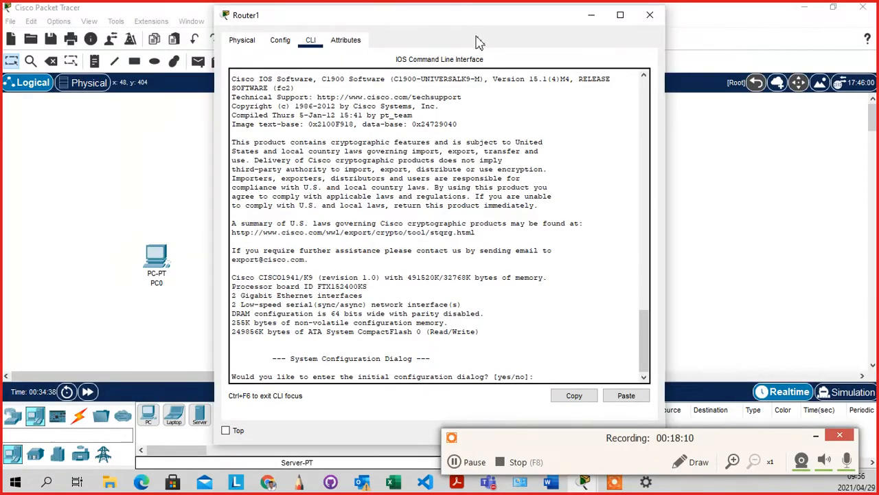
{"action": "left_click", "coordinate": [249, 42]}
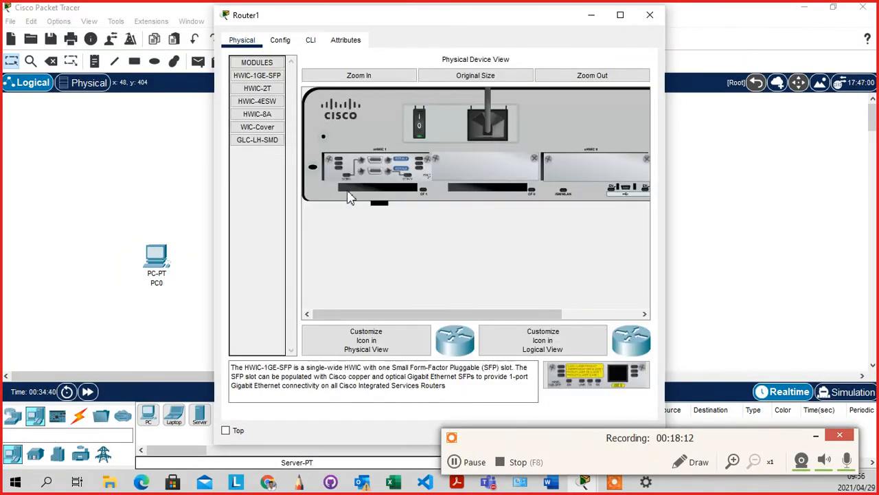
{"action": "left_click", "coordinate": [420, 127]}
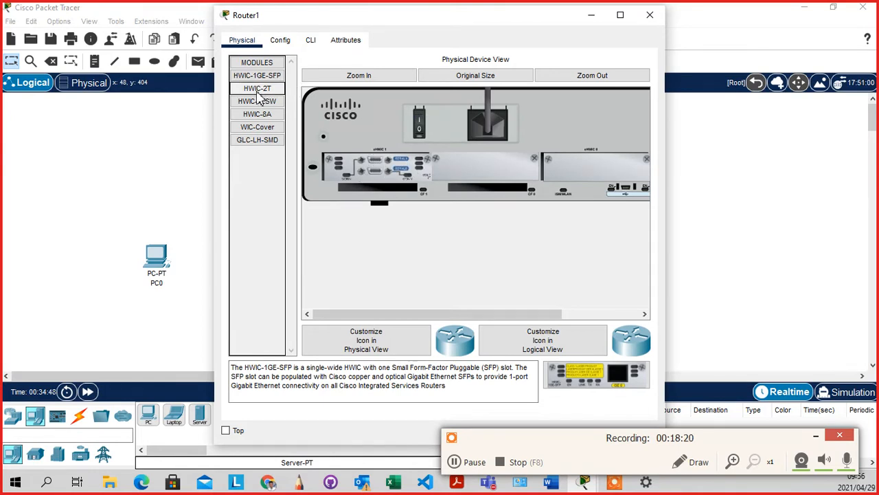
Swap the right slot's blank cover for an HWIC-2T serial module, then power Router1 back on
{"action": "left_click_drag", "start_coordinate": [601, 165], "coordinate": [206, 230]}
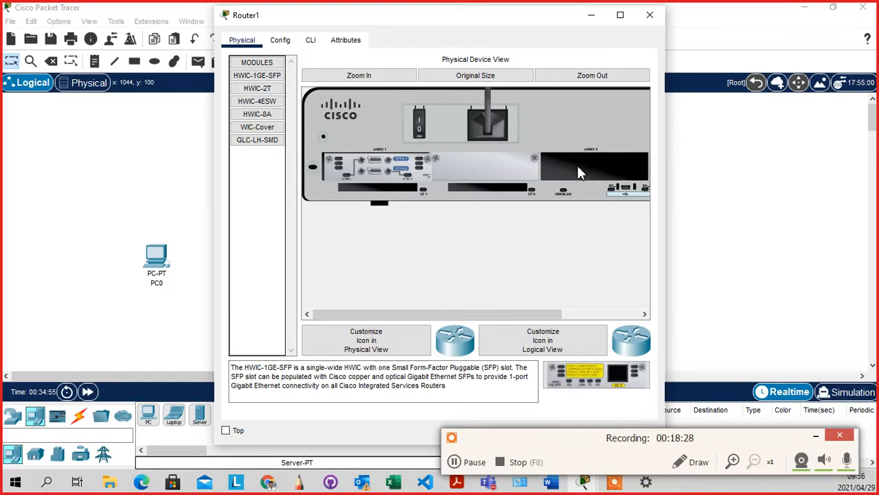
{"action": "left_click_drag", "start_coordinate": [258, 88], "coordinate": [576, 180]}
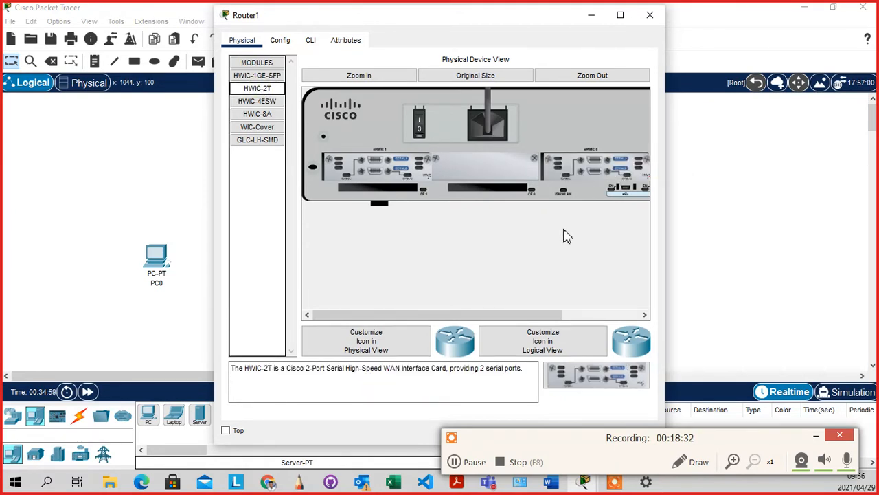
{"action": "left_click", "coordinate": [566, 231]}
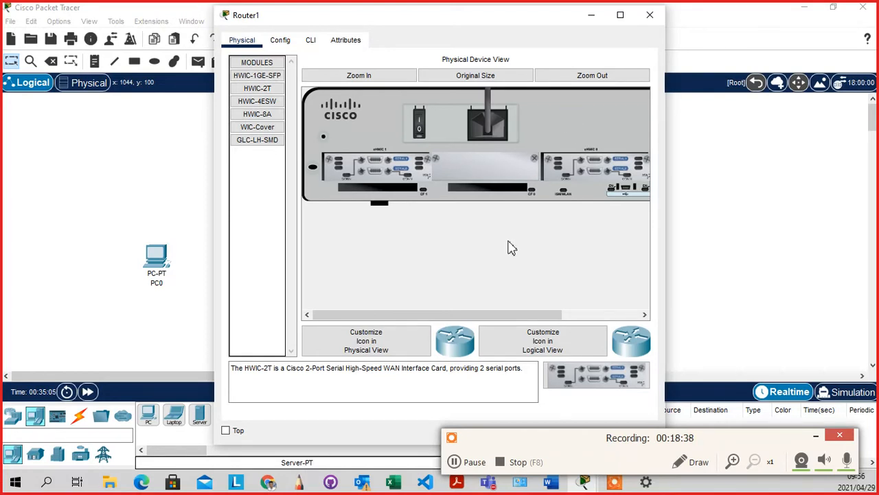
{"action": "left_click", "coordinate": [421, 123]}
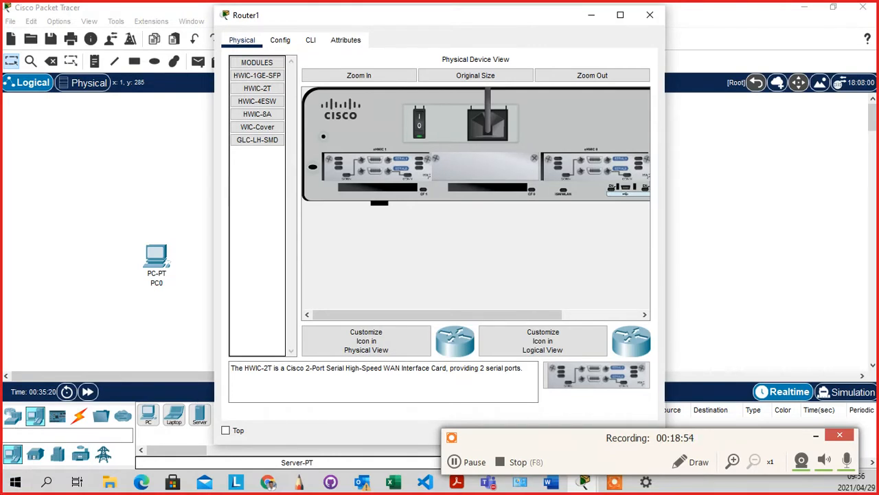
{"action": "key", "text": "super+d"}
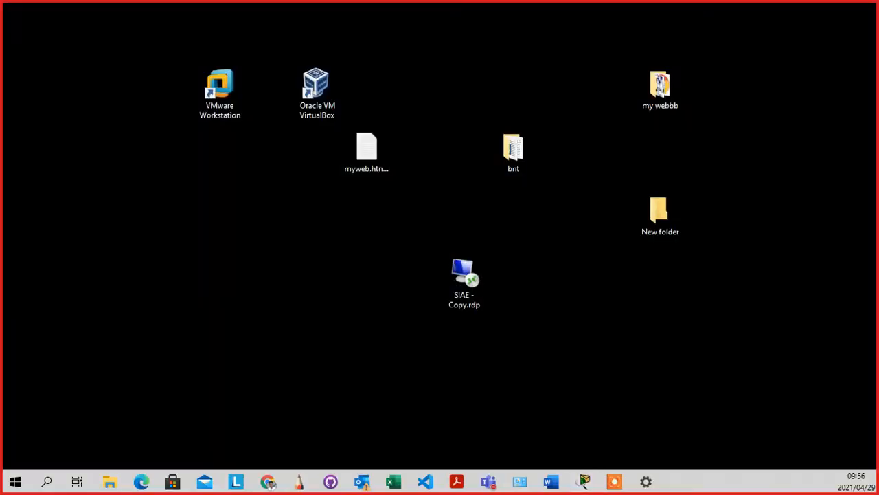
{"action": "key", "text": "super+d"}
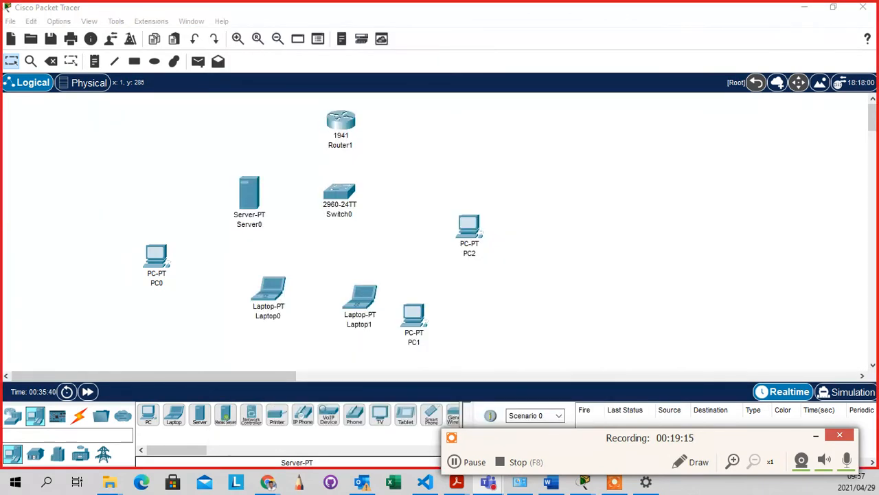
Bring the logical workspace forward and position Router1 directly above Switch0
{"action": "left_click", "coordinate": [418, 251]}
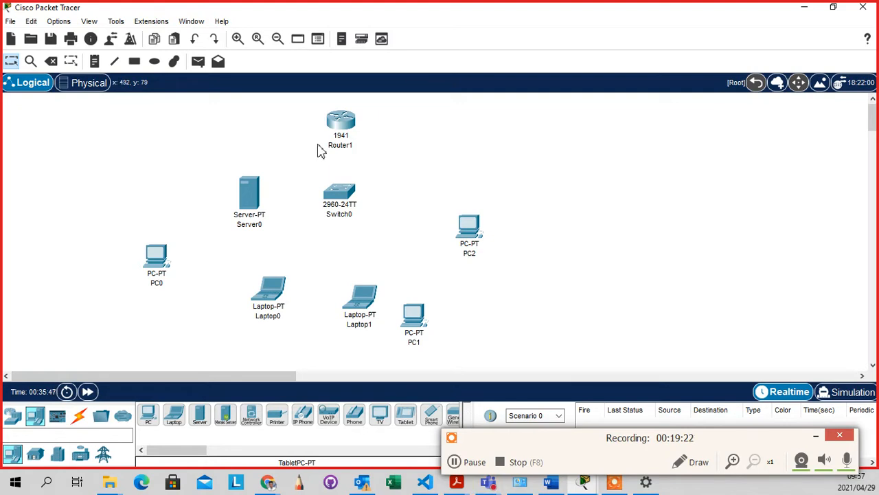
{"action": "left_click_drag", "start_coordinate": [346, 130], "coordinate": [376, 126]}
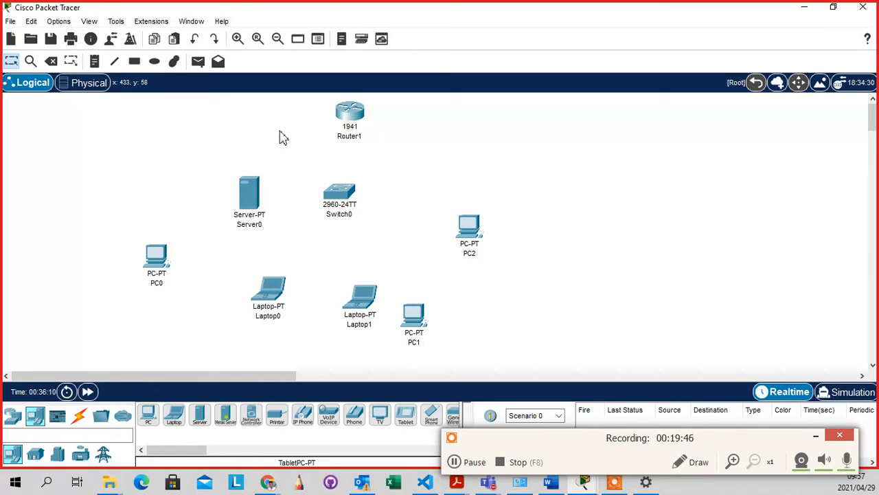
{"action": "left_click", "coordinate": [602, 149]}
{"action": "left_click", "coordinate": [394, 134]}
Check Router1's port information box, then show the Connections (lightning) cable types
{"action": "mouse_move", "coordinate": [347, 114]}
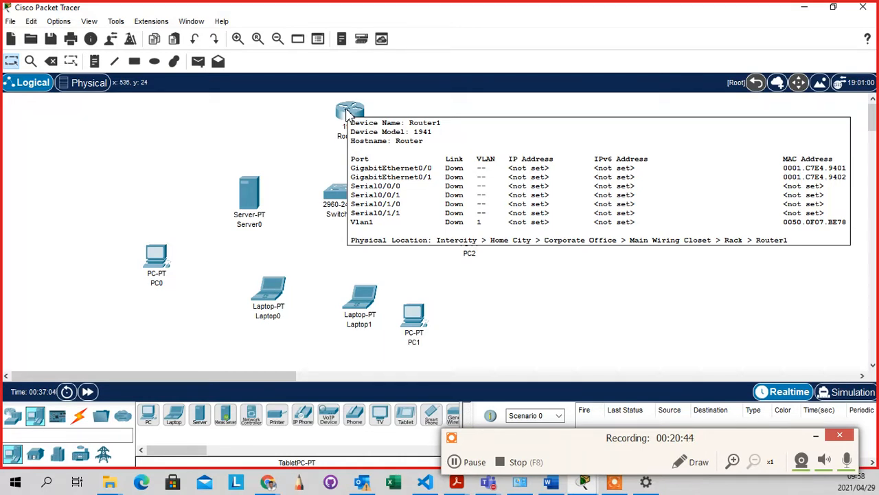
{"action": "left_click", "coordinate": [304, 121]}
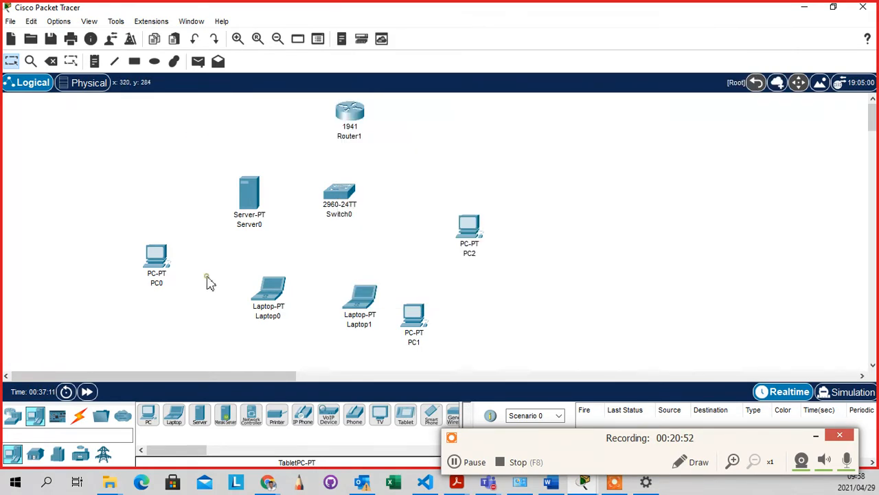
{"action": "left_click", "coordinate": [80, 416]}
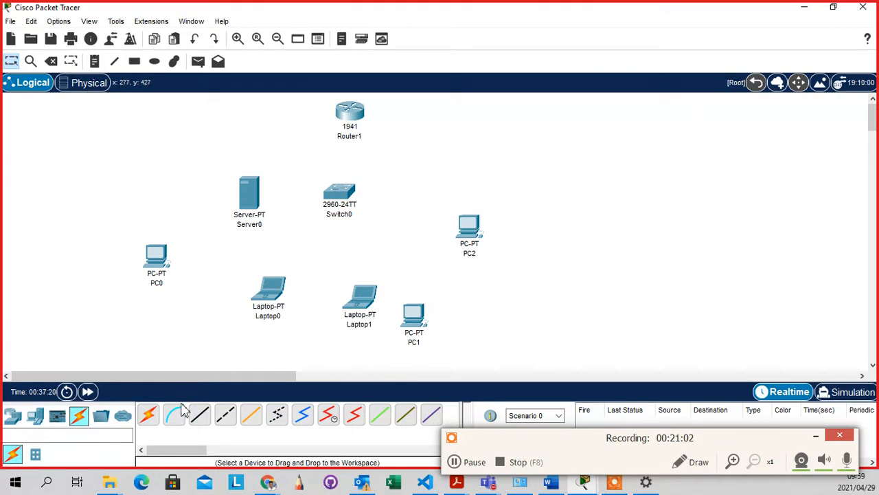
Link Router1 Gig0/0 to Switch0 Fa0/1 with an automatic connection and nudge Router1 up
{"action": "left_click", "coordinate": [149, 417]}
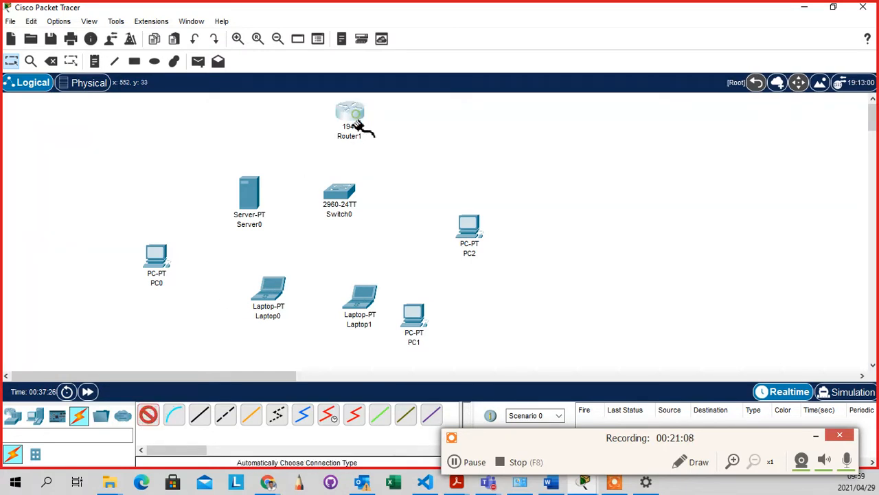
{"action": "left_click", "coordinate": [355, 122]}
{"action": "left_click", "coordinate": [338, 195]}
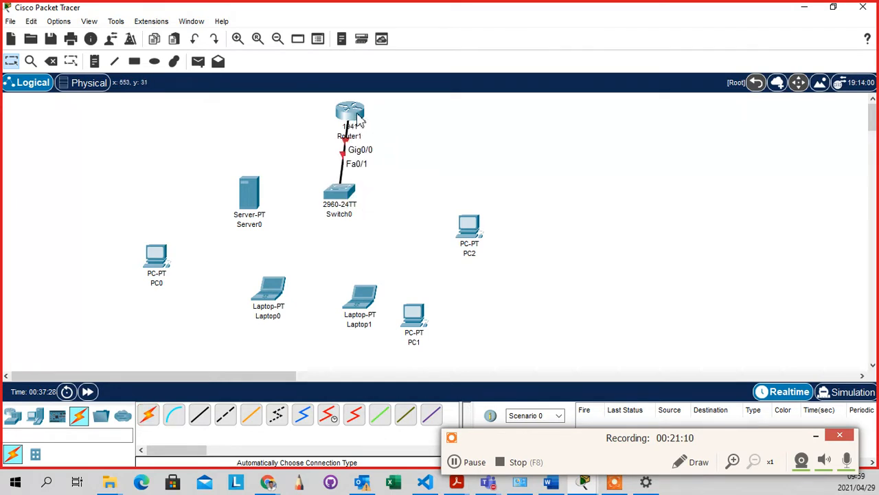
{"action": "left_click_drag", "start_coordinate": [357, 114], "coordinate": [355, 106]}
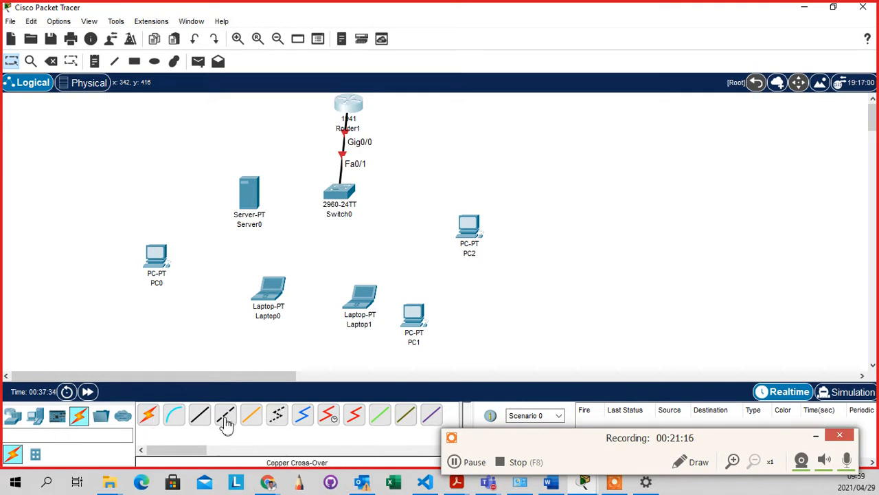
{"action": "left_click", "coordinate": [148, 426]}
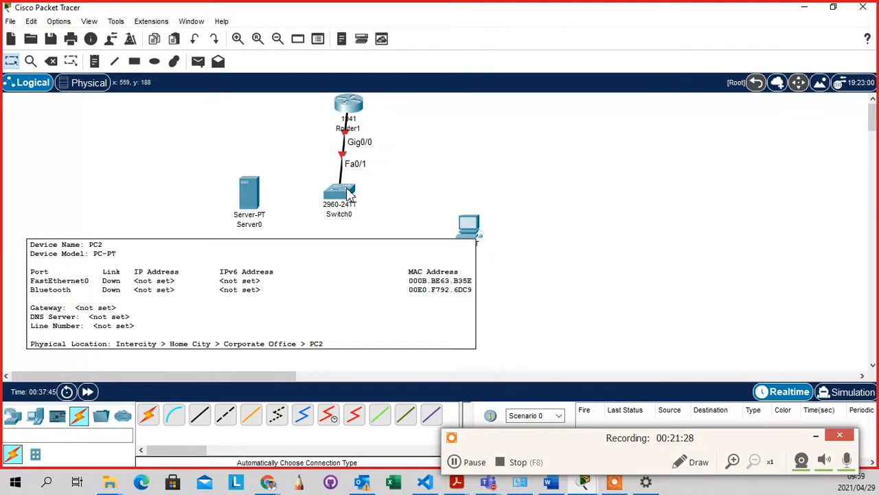
Cable PC2's Fa0 to Switch0's Fa0/2 with an automatically chosen connection
{"action": "left_click", "coordinate": [149, 415]}
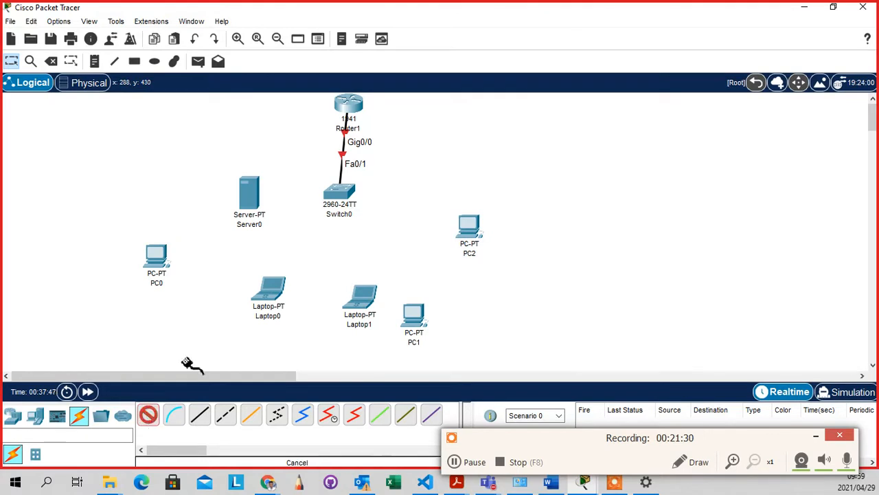
{"action": "left_click", "coordinate": [469, 224]}
{"action": "left_click", "coordinate": [343, 194]}
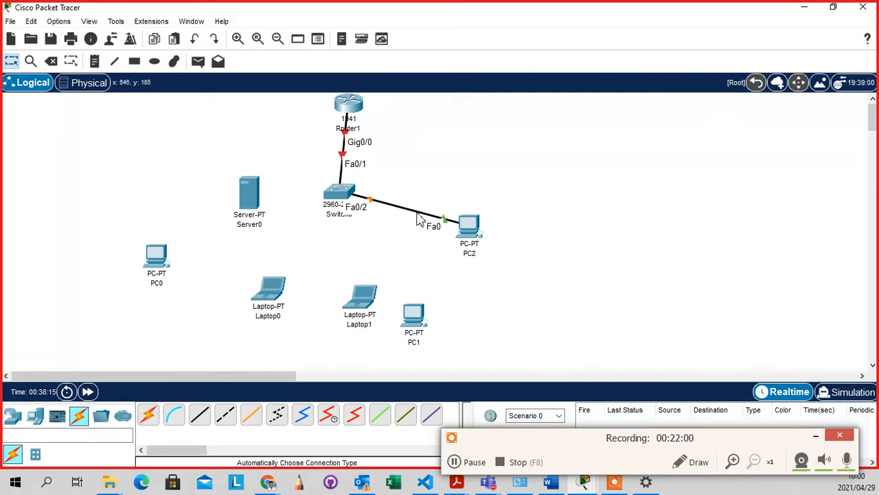
{"action": "mouse_move", "coordinate": [467, 235]}
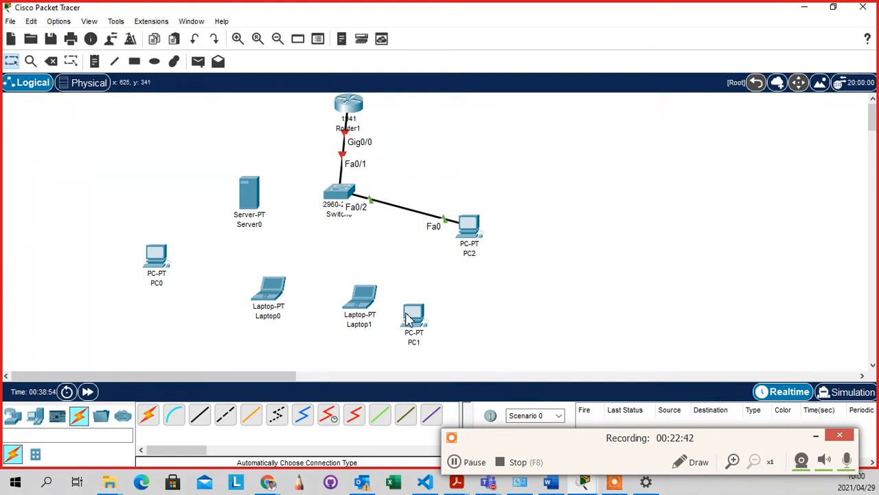
Move PC1 to the upper left and cable its Fa0 directly to PC0's Fa0
{"action": "left_click_drag", "start_coordinate": [412, 316], "coordinate": [125, 146]}
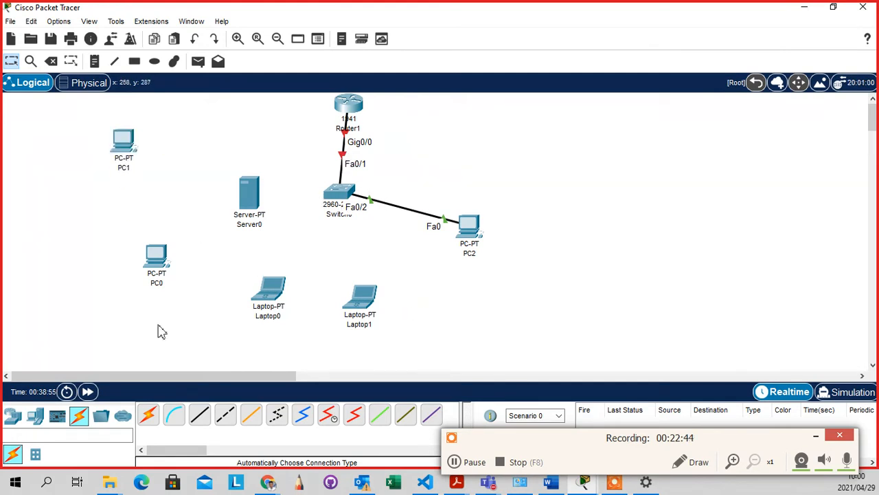
{"action": "left_click", "coordinate": [146, 417]}
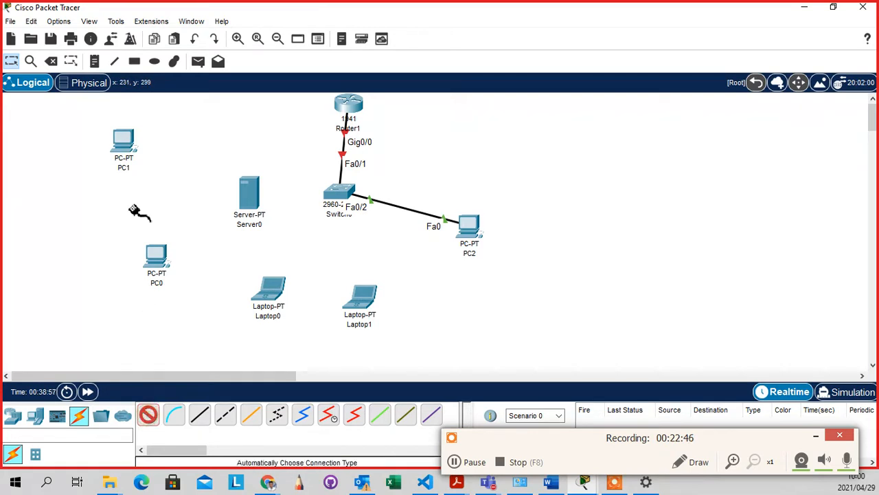
{"action": "left_click", "coordinate": [131, 144]}
{"action": "left_click", "coordinate": [157, 260]}
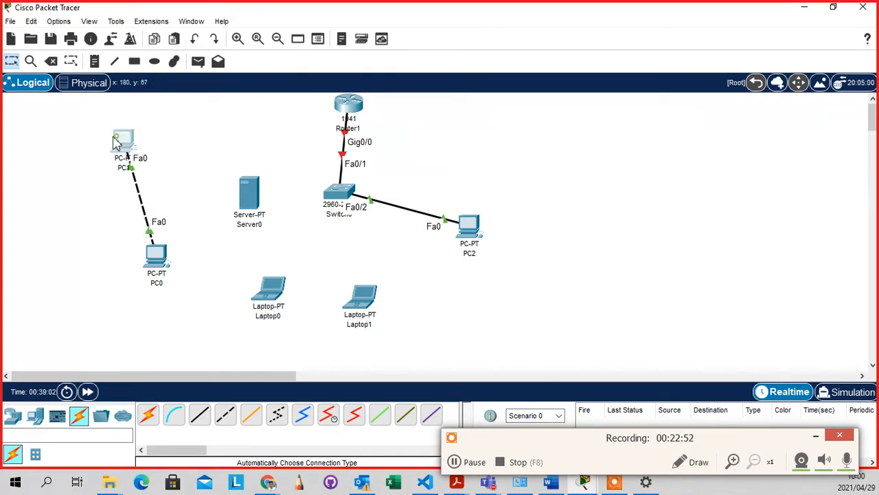
{"action": "left_click_drag", "start_coordinate": [128, 156], "coordinate": [57, 137]}
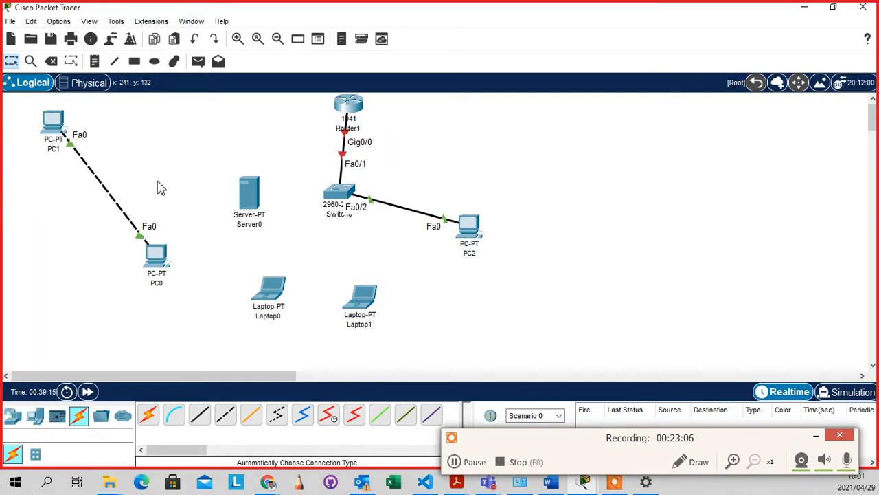
{"action": "left_click", "coordinate": [186, 262]}
Delete the PC1–PC0 cable with the Delete tool
{"action": "left_click", "coordinate": [52, 61]}
{"action": "left_click", "coordinate": [116, 202]}
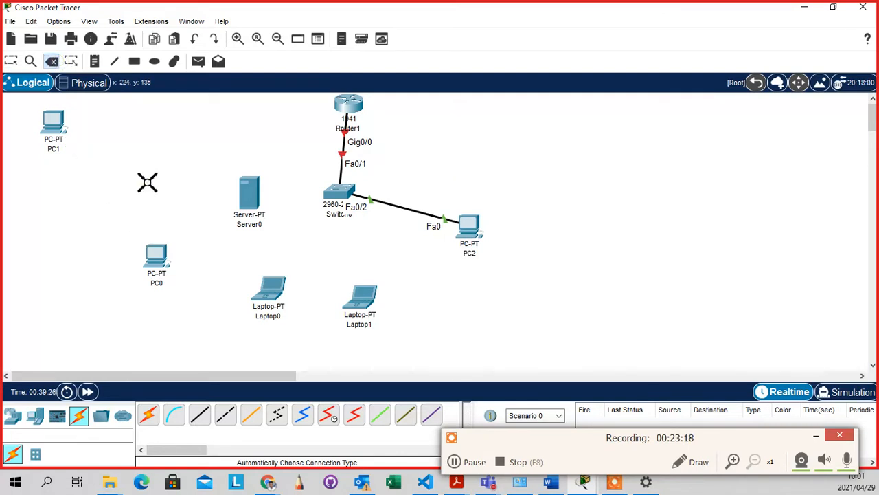
{"action": "key", "text": "Escape"}
Reposition PC1 beside PC2 and move PC2, Laptop1 and Laptop0 lower on the canvas
{"action": "left_click_drag", "start_coordinate": [56, 132], "coordinate": [450, 306]}
{"action": "left_click_drag", "start_coordinate": [459, 249], "coordinate": [468, 293]}
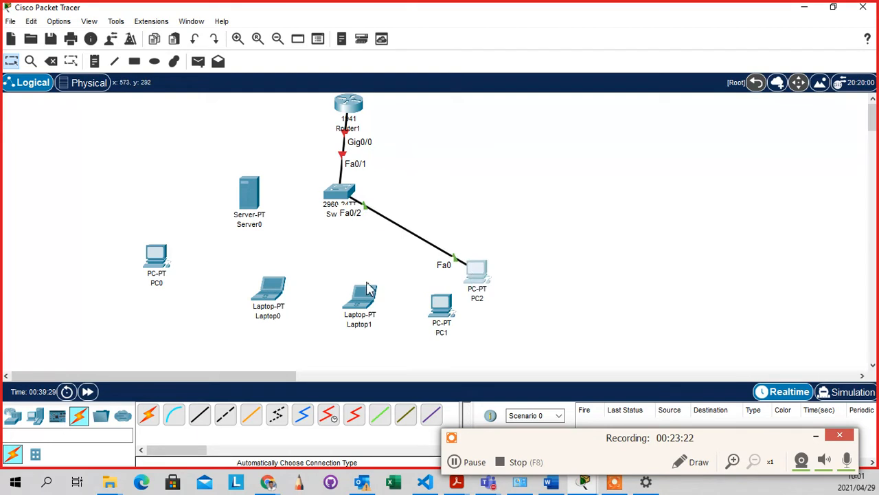
{"action": "left_click_drag", "start_coordinate": [369, 291], "coordinate": [369, 312]}
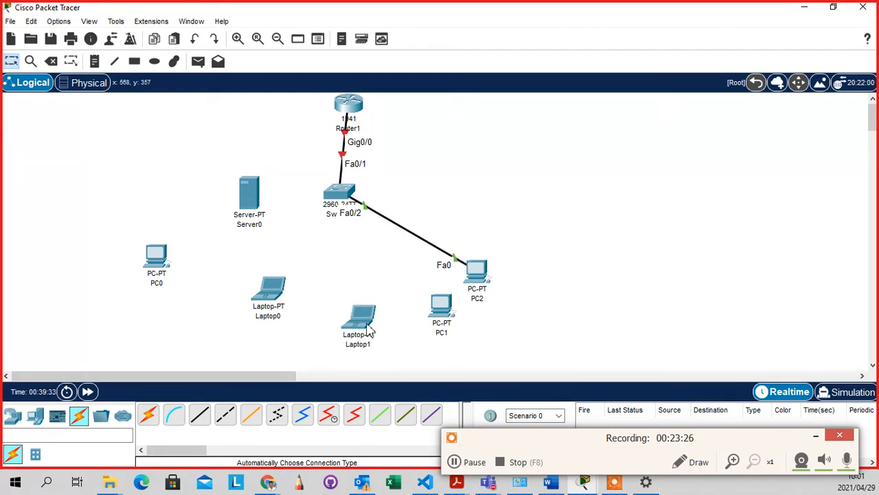
{"action": "left_click_drag", "start_coordinate": [358, 320], "coordinate": [326, 326]}
{"action": "left_click_drag", "start_coordinate": [268, 291], "coordinate": [248, 314]}
{"action": "left_click", "coordinate": [330, 267]}
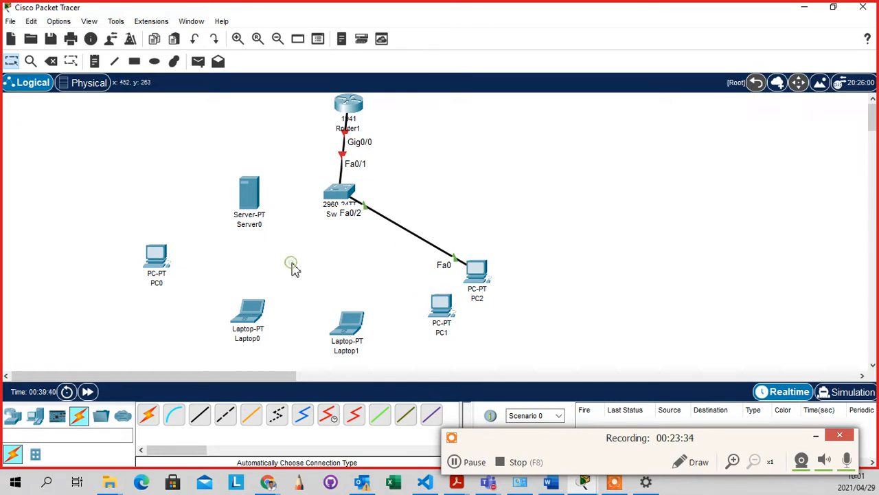
Flip between End Devices and Network Devices categories, ending on End Devices, and shift Router1 slightly left
{"action": "left_click", "coordinate": [34, 417]}
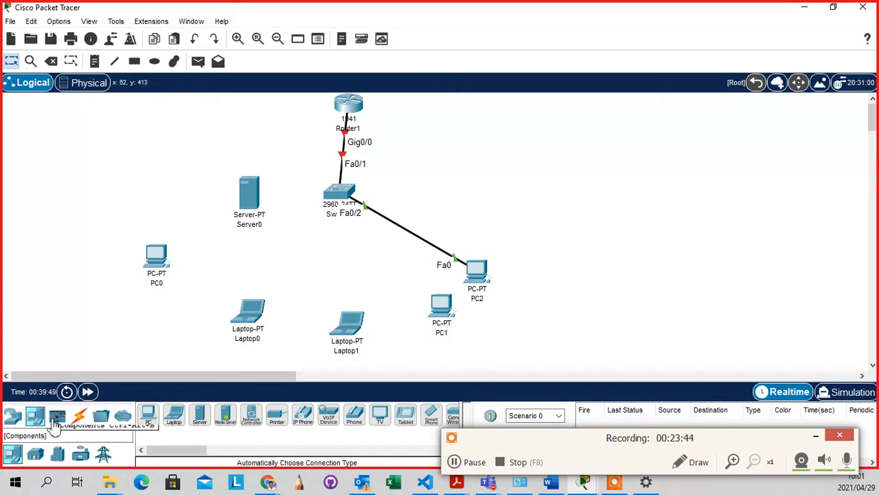
{"action": "left_click", "coordinate": [12, 425]}
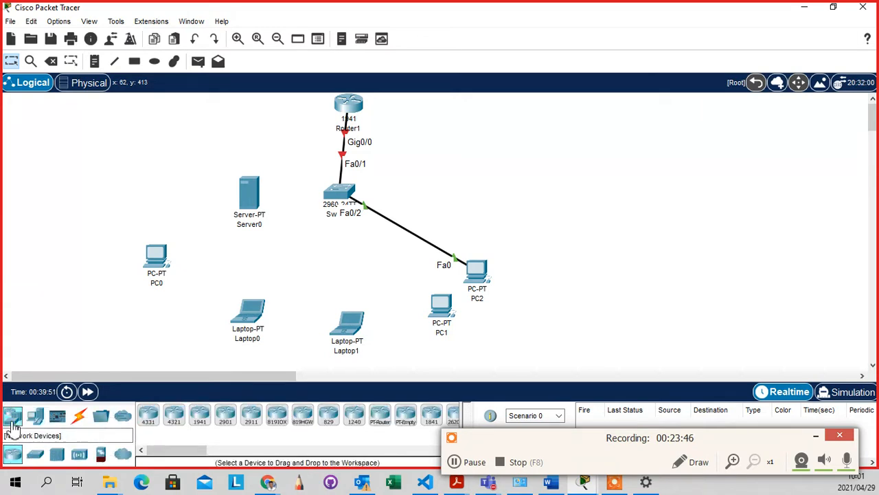
{"action": "left_click", "coordinate": [38, 415]}
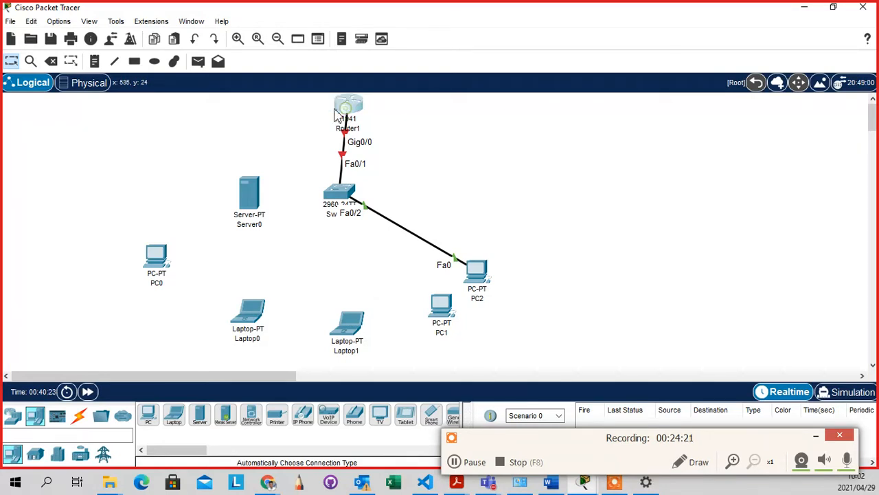
{"action": "left_click_drag", "start_coordinate": [348, 110], "coordinate": [330, 110]}
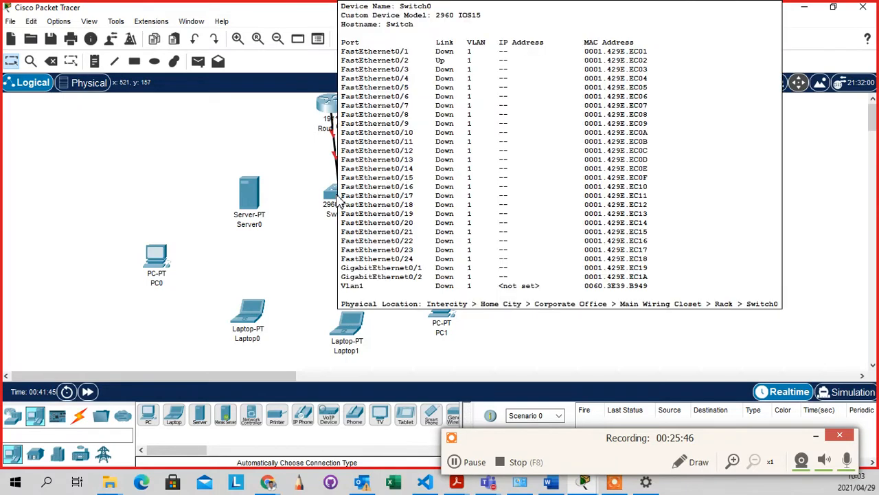
Select the Connections lightning-bolt category to list the available cables
{"action": "left_click", "coordinate": [79, 416]}
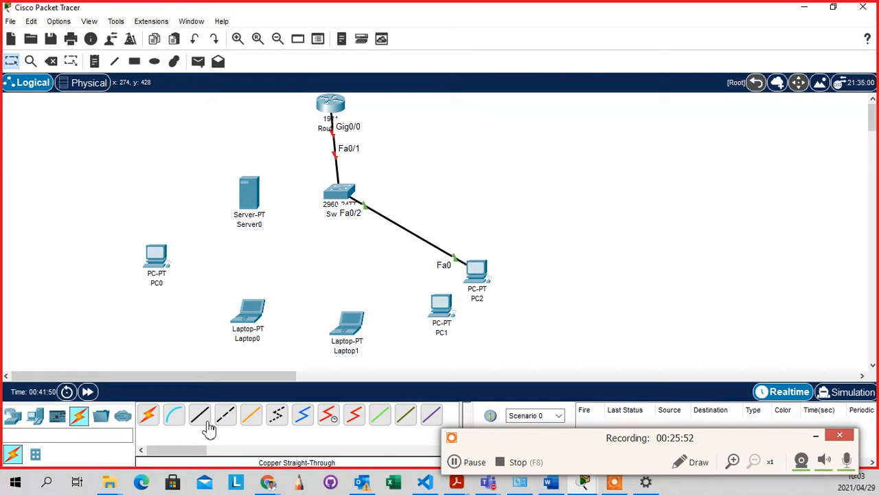
Link PC1's FastEthernet0 to Switch0's FastEthernet0/3 using a copper straight-through cable
{"action": "left_click", "coordinate": [205, 420]}
{"action": "left_click", "coordinate": [441, 308]}
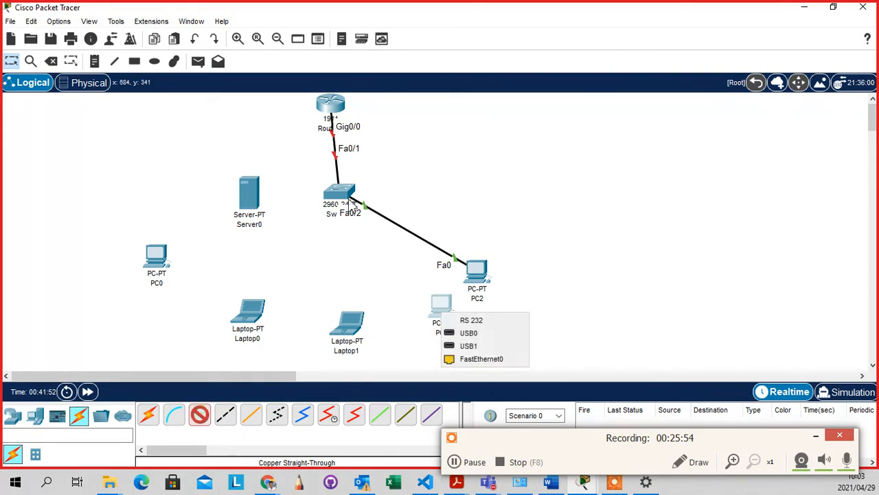
{"action": "left_click", "coordinate": [451, 358]}
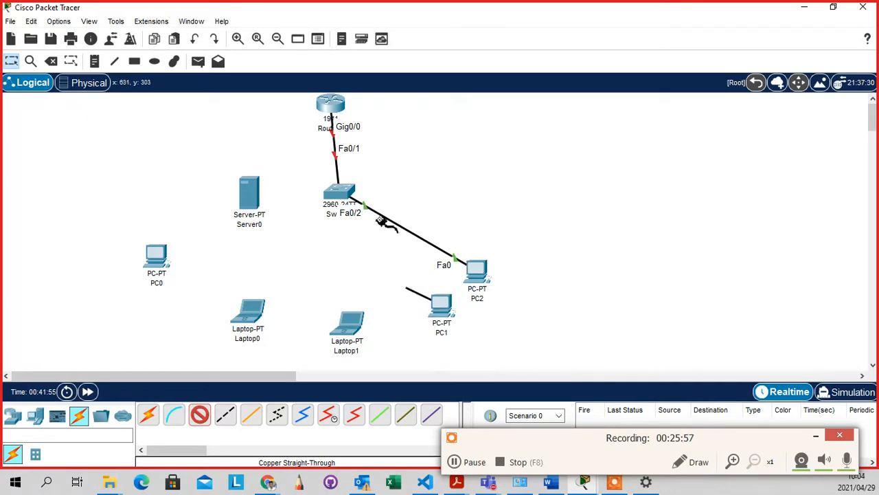
{"action": "left_click", "coordinate": [339, 195]}
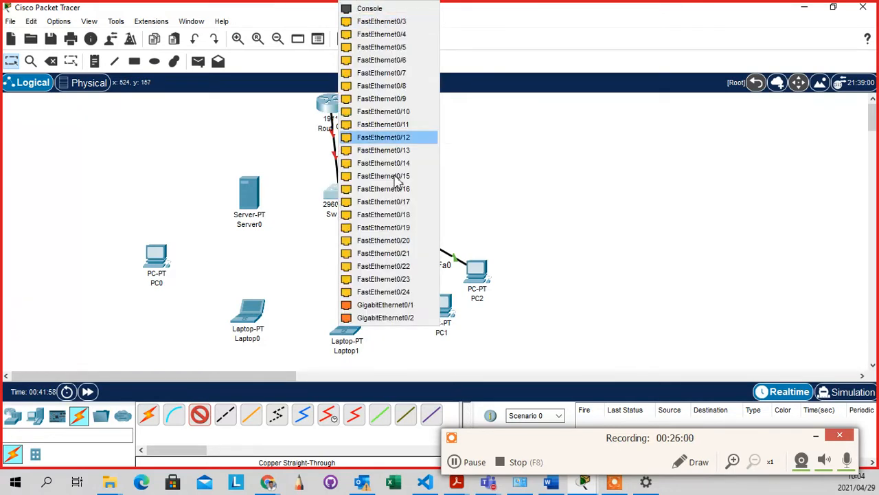
{"action": "left_click", "coordinate": [394, 28]}
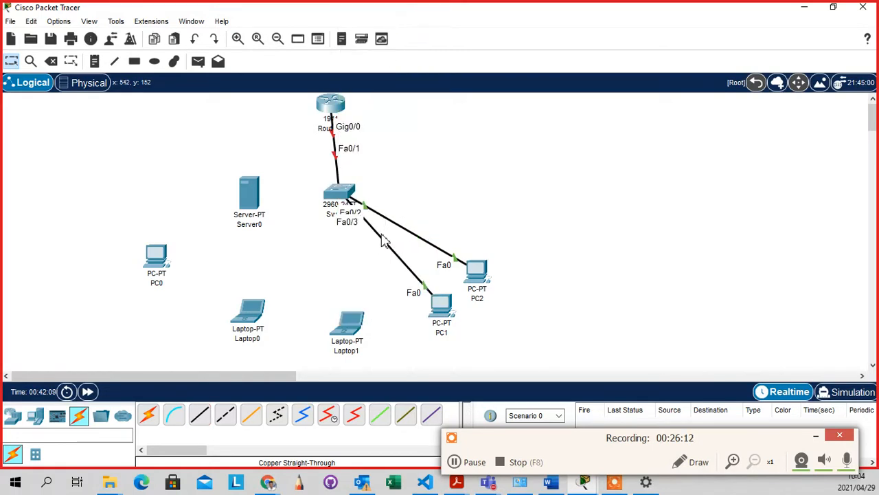
Connect the switch to Laptop1 automatically on Fa0/4, and Laptop0's FastEthernet0 to Fa0/5 with straight-through copper
{"action": "left_click", "coordinate": [151, 418]}
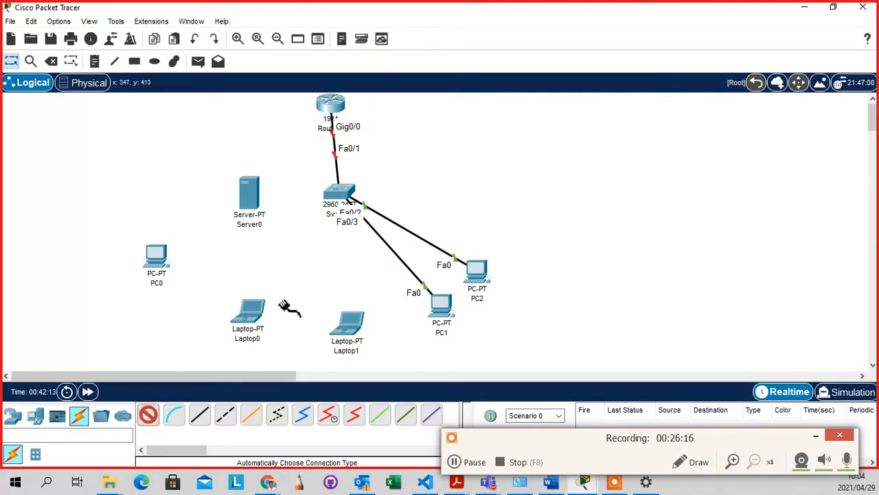
{"action": "left_click", "coordinate": [339, 195]}
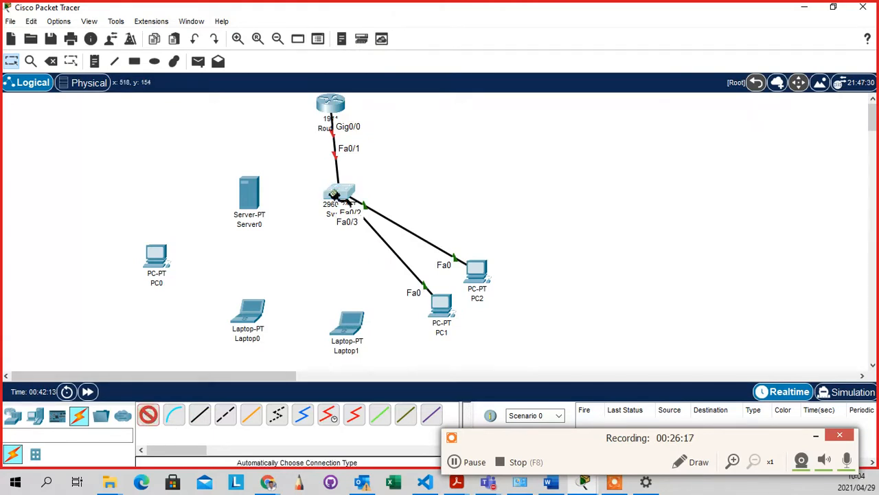
{"action": "left_click", "coordinate": [347, 319]}
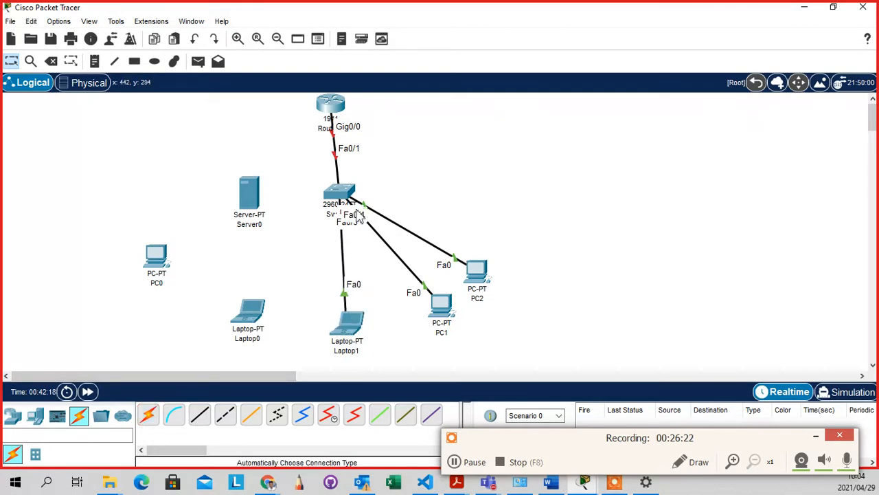
{"action": "left_click", "coordinate": [201, 418]}
{"action": "left_click", "coordinate": [250, 316]}
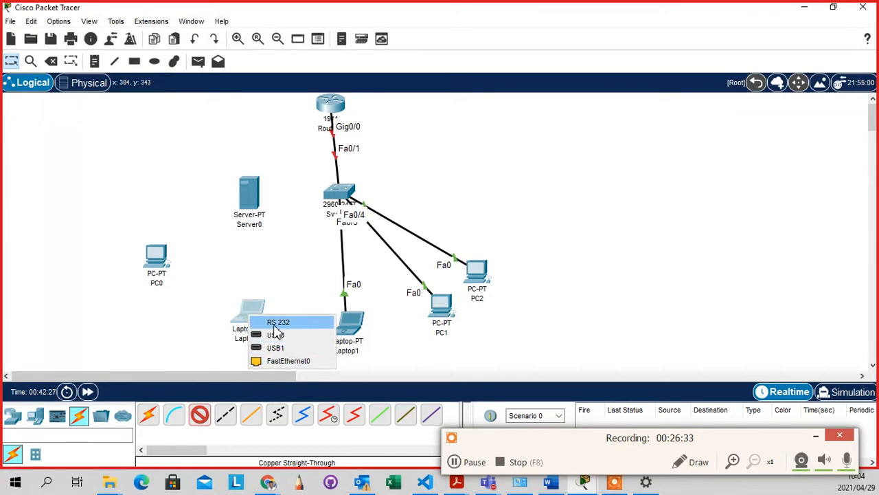
{"action": "left_click", "coordinate": [294, 361]}
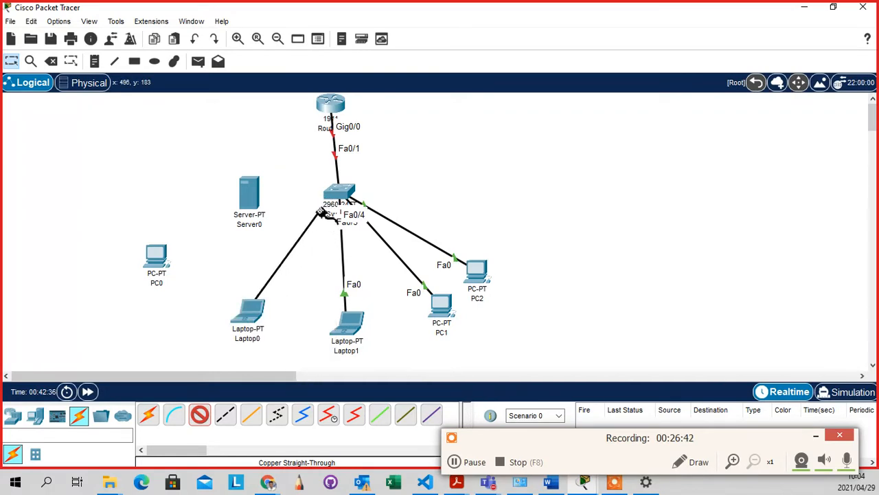
{"action": "left_click", "coordinate": [336, 200]}
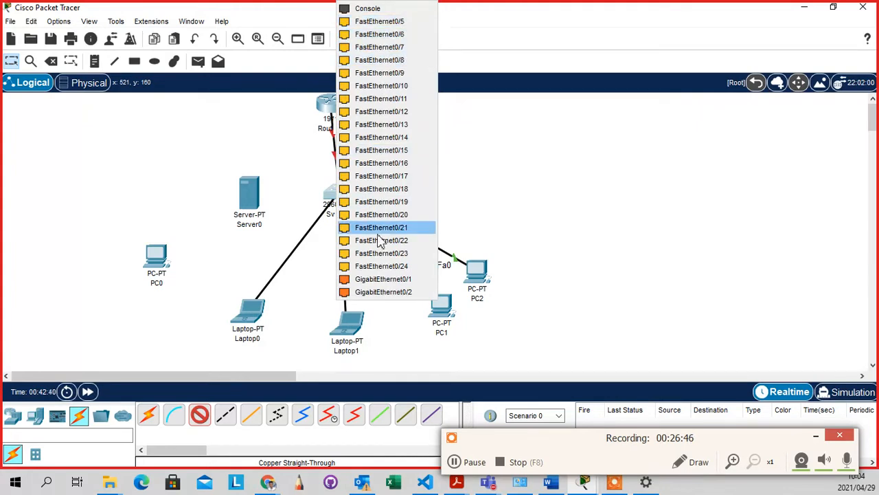
{"action": "left_click", "coordinate": [398, 25]}
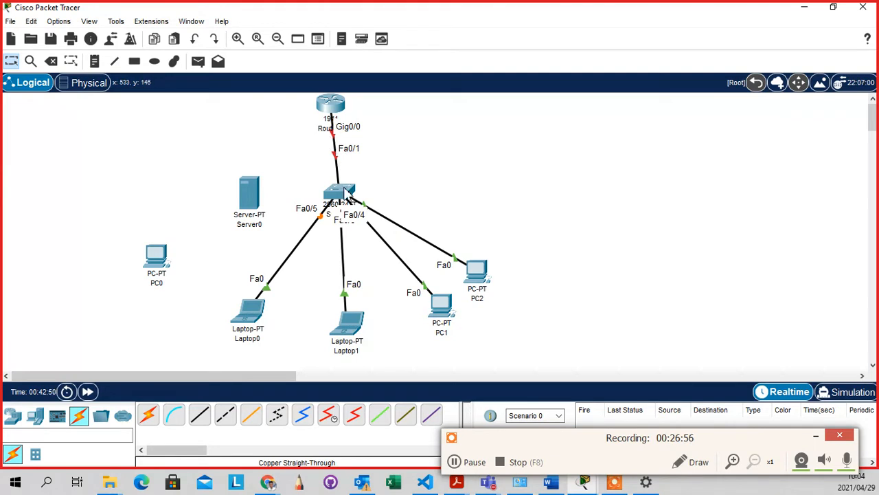
Delete the cable between Router1 and the switch
{"action": "left_click", "coordinate": [51, 61]}
{"action": "left_click", "coordinate": [343, 169]}
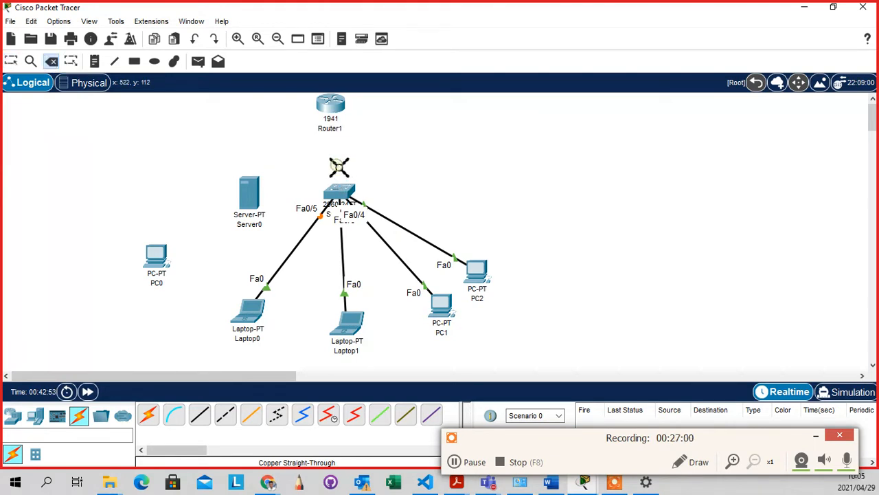
{"action": "key", "text": "Escape"}
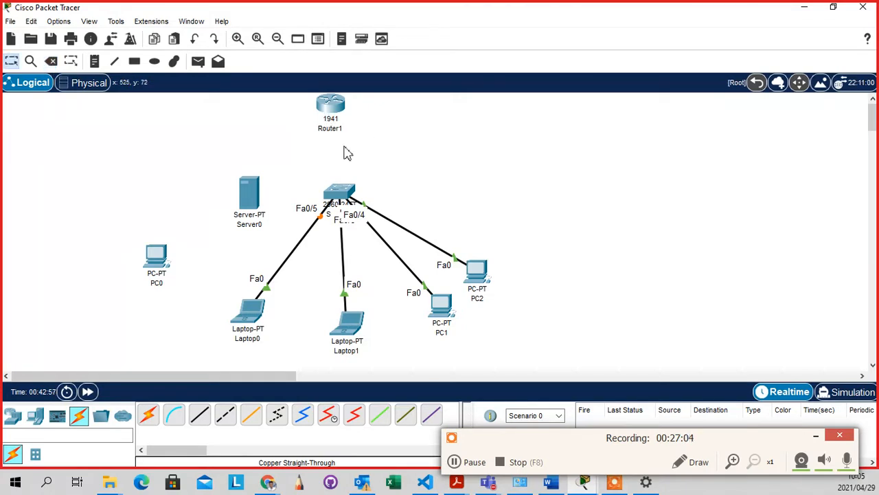
Cable Router1's GigabitEthernet0/0 to the switch's GigabitEthernet0/1 and nudge PC2 up-right
{"action": "left_click", "coordinate": [201, 416]}
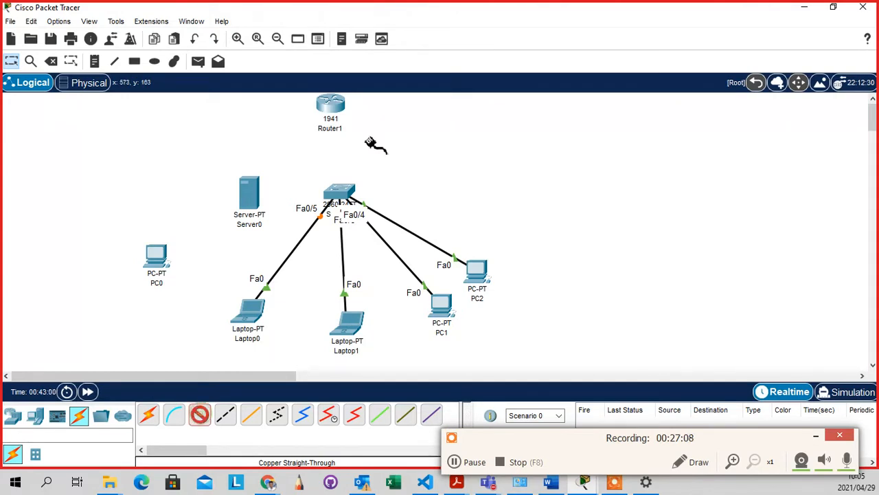
{"action": "left_click", "coordinate": [334, 106]}
{"action": "left_click", "coordinate": [382, 141]}
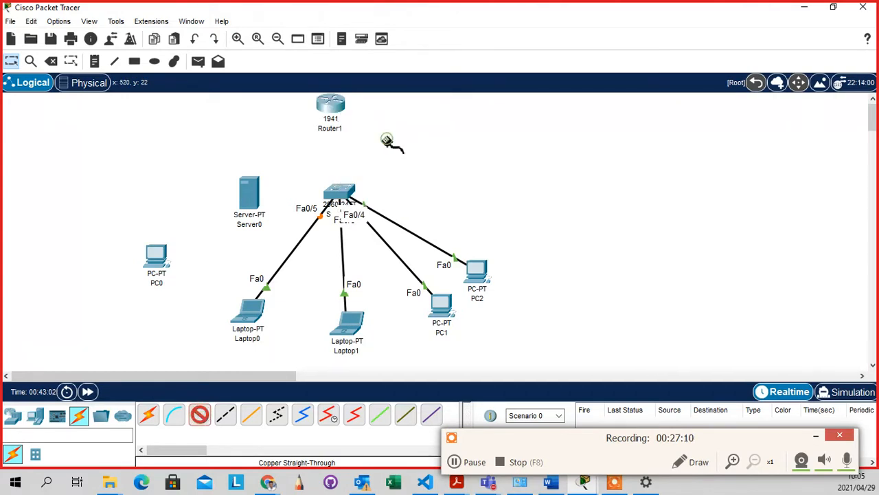
{"action": "left_click", "coordinate": [340, 188]}
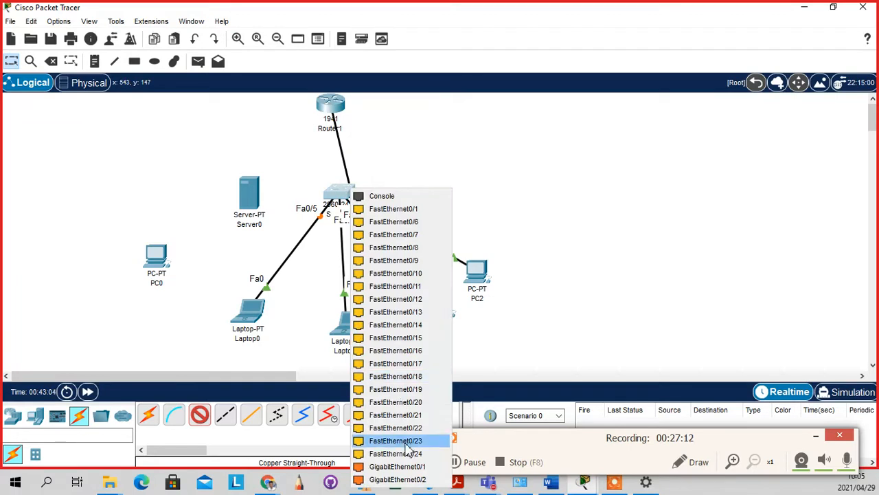
{"action": "left_click", "coordinate": [397, 467]}
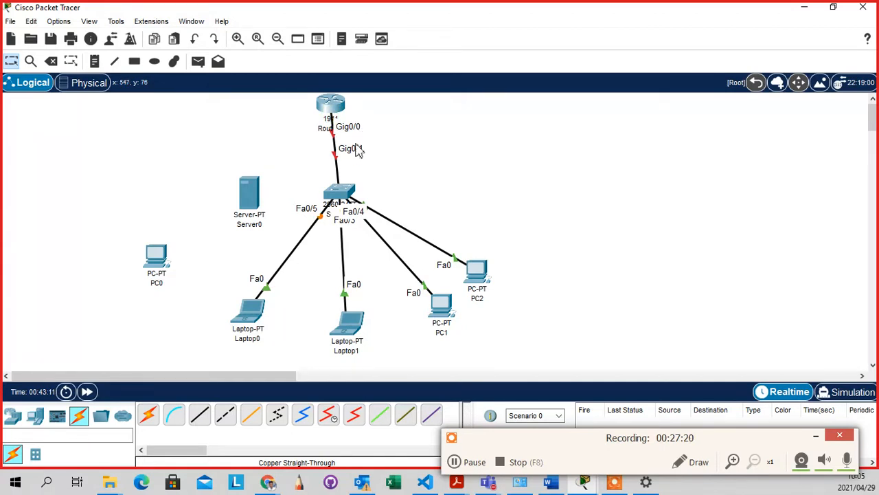
{"action": "left_click_drag", "start_coordinate": [478, 265], "coordinate": [496, 234]}
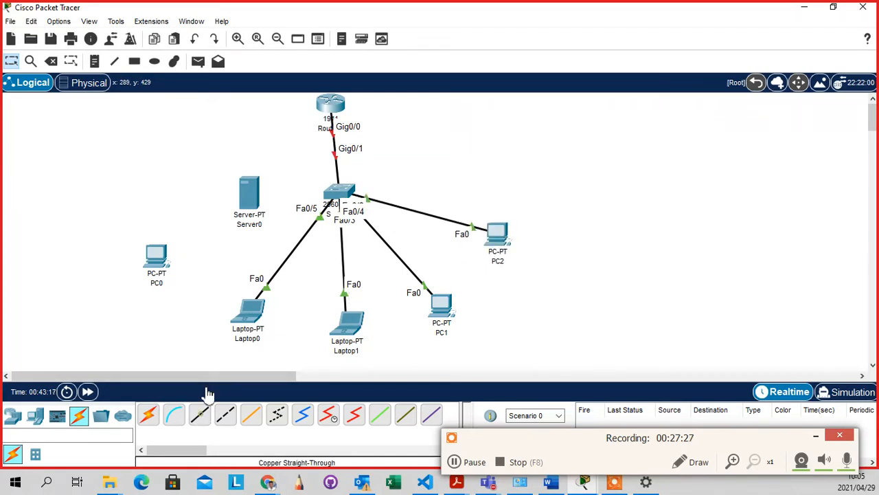
Connect PC0's FastEthernet0 to switch port FastEthernet0/1 with a copper straight-through cable
{"action": "left_click", "coordinate": [199, 415]}
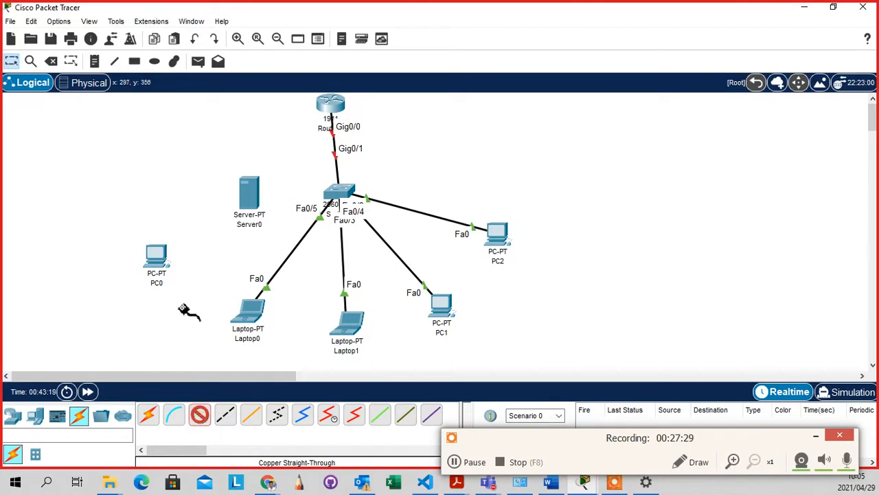
{"action": "left_click", "coordinate": [157, 260]}
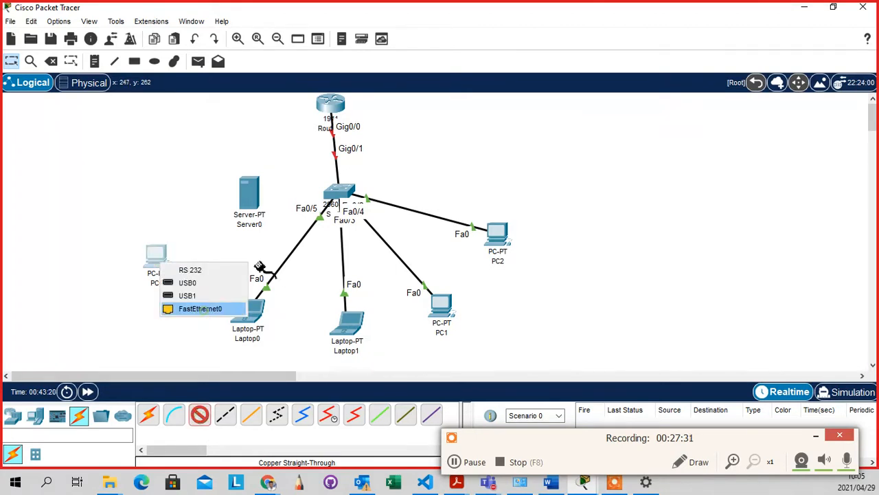
{"action": "left_click", "coordinate": [200, 309]}
{"action": "left_click", "coordinate": [341, 208]}
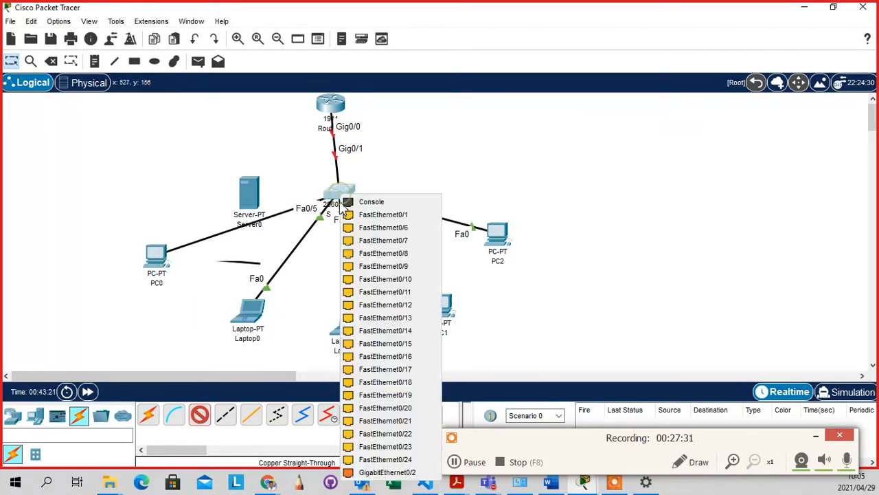
{"action": "left_click", "coordinate": [381, 219]}
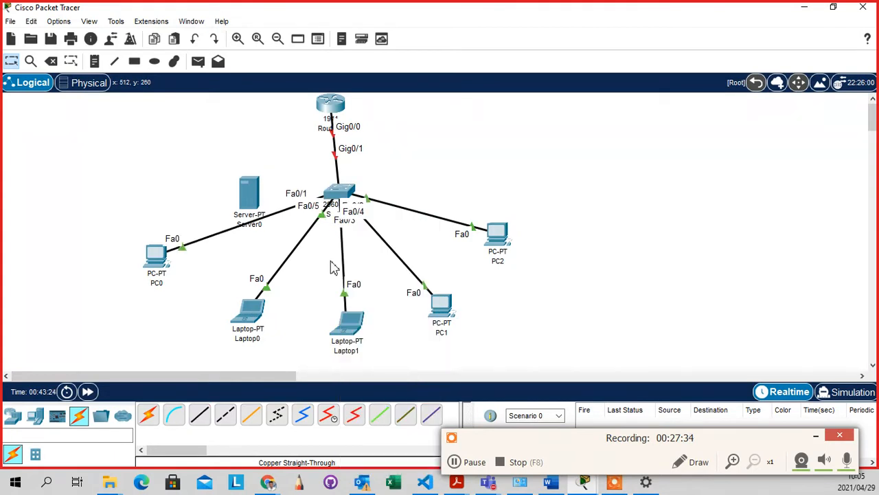
Connect Server0's FastEthernet0 to switch port FastEthernet0/6 with a copper straight-through cable
{"action": "left_click", "coordinate": [200, 415]}
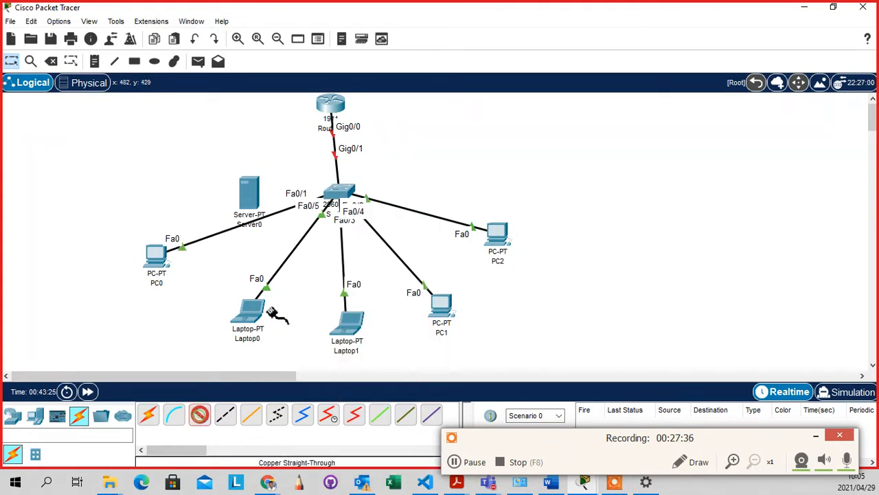
{"action": "left_click", "coordinate": [255, 197]}
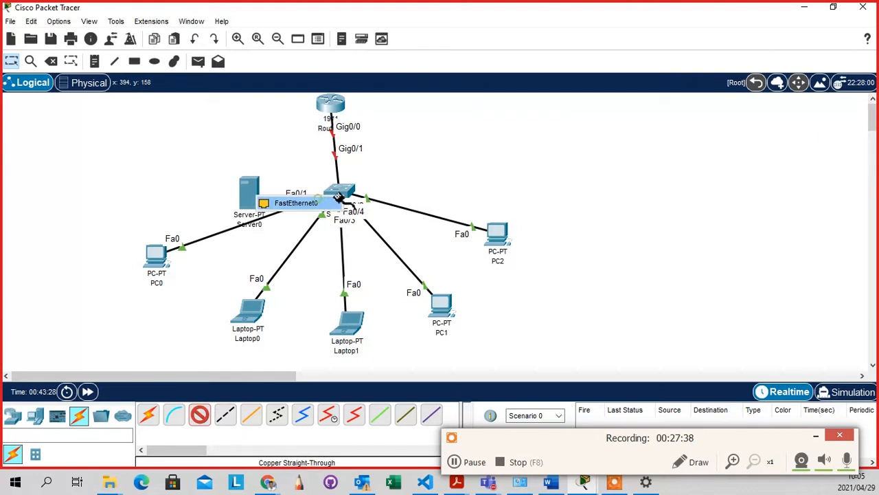
{"action": "left_click", "coordinate": [292, 202]}
{"action": "left_click", "coordinate": [340, 197]}
{"action": "left_click", "coordinate": [370, 215]}
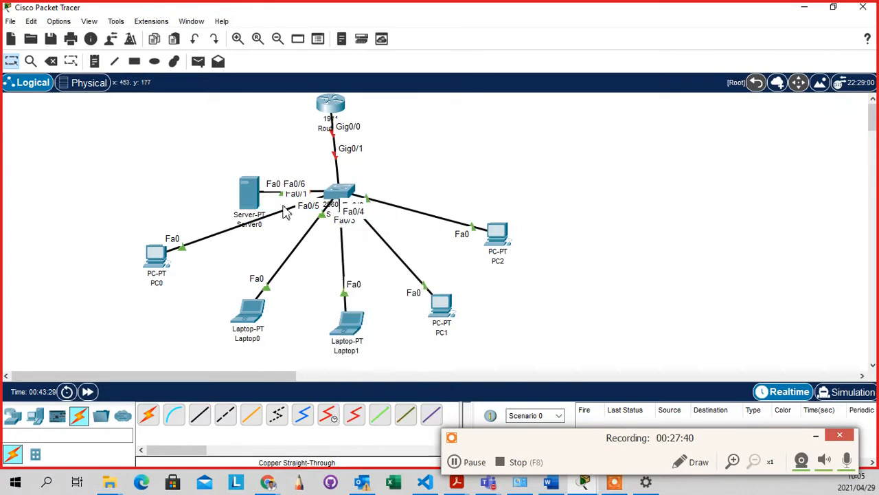
Move Server0 up-left, PC2 up-right, PC1 and Laptop1 rightward, and shift Router1 slightly
{"action": "left_click_drag", "start_coordinate": [247, 189], "coordinate": [174, 145]}
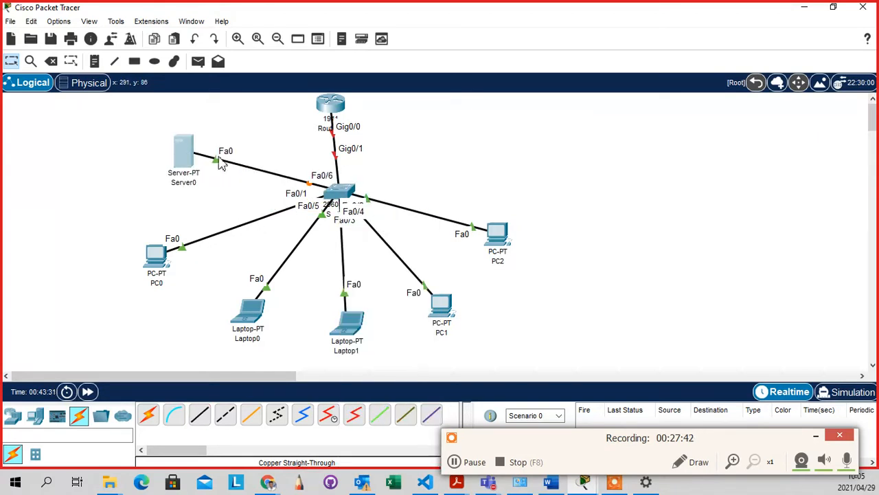
{"action": "left_click_drag", "start_coordinate": [499, 233], "coordinate": [507, 216]}
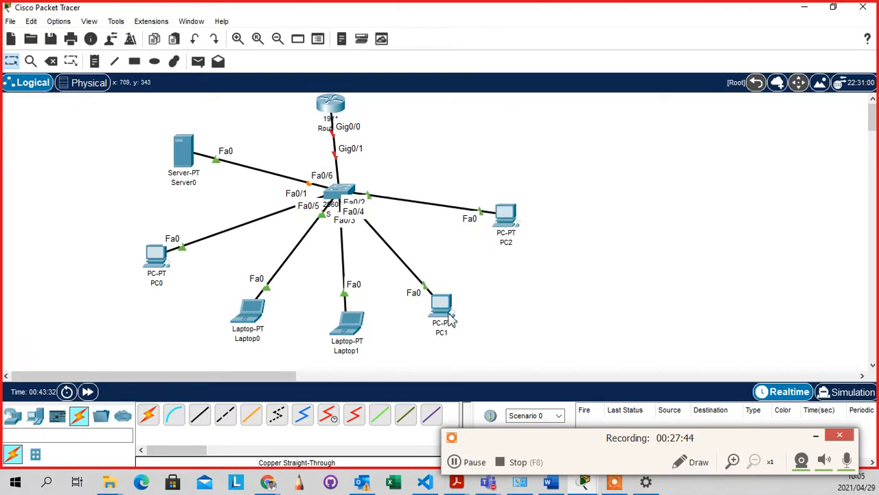
{"action": "left_click_drag", "start_coordinate": [441, 306], "coordinate": [480, 295]}
{"action": "left_click_drag", "start_coordinate": [359, 327], "coordinate": [382, 325]}
{"action": "left_click_drag", "start_coordinate": [331, 112], "coordinate": [344, 114]}
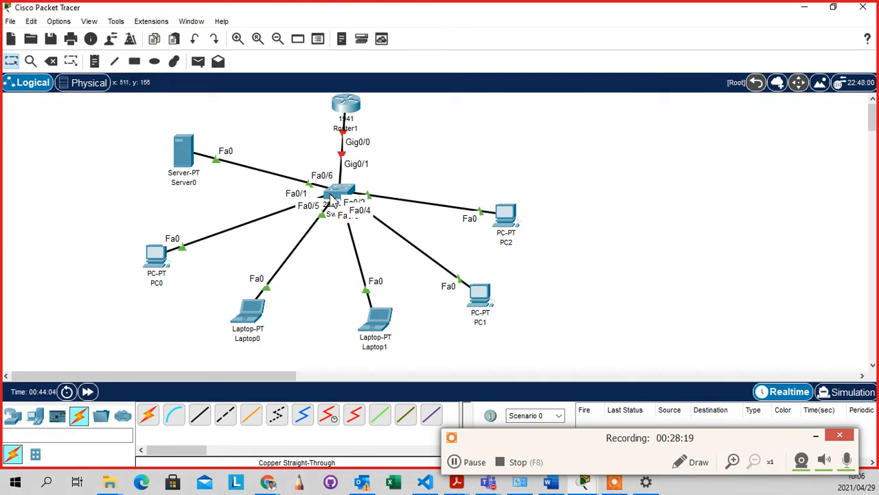
Shift Router1 slightly left so it sits directly above Switch0, then deselect it
{"action": "mouse_move", "coordinate": [333, 198]}
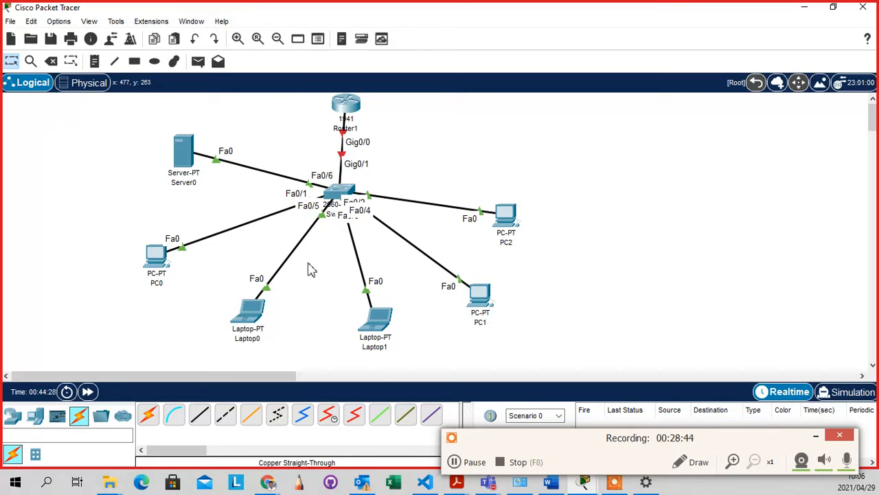
{"action": "left_click", "coordinate": [337, 284]}
{"action": "left_click_drag", "start_coordinate": [347, 101], "coordinate": [324, 105]}
{"action": "left_click", "coordinate": [401, 132]}
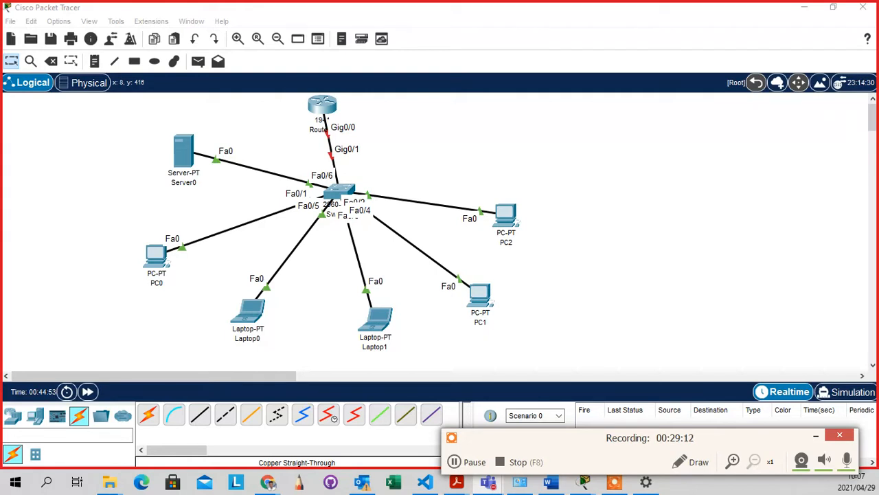
{"action": "left_click", "coordinate": [514, 284]}
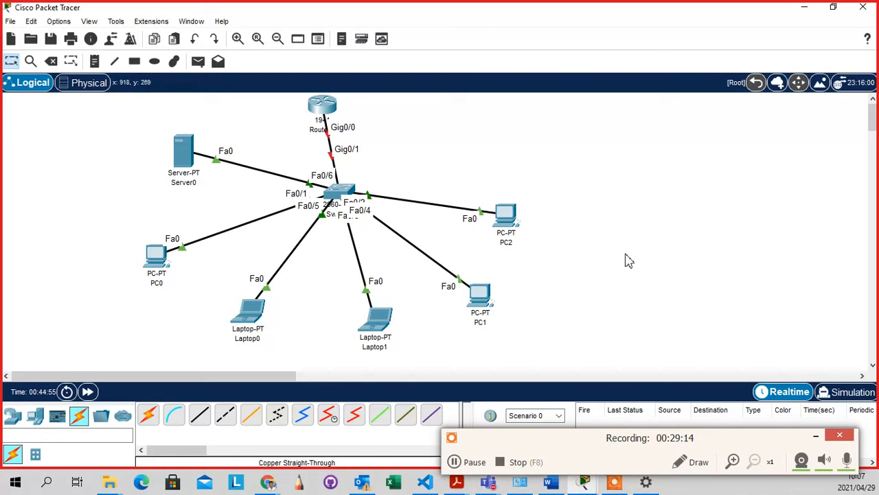
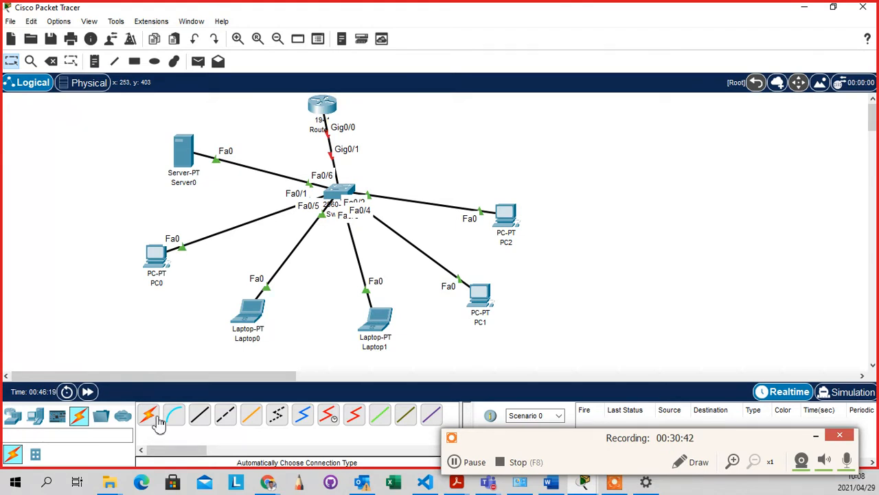
Delete the cable between Switch0 and Laptop1, then return to normal selection mode
{"action": "left_click", "coordinate": [51, 61]}
{"action": "left_click", "coordinate": [366, 283]}
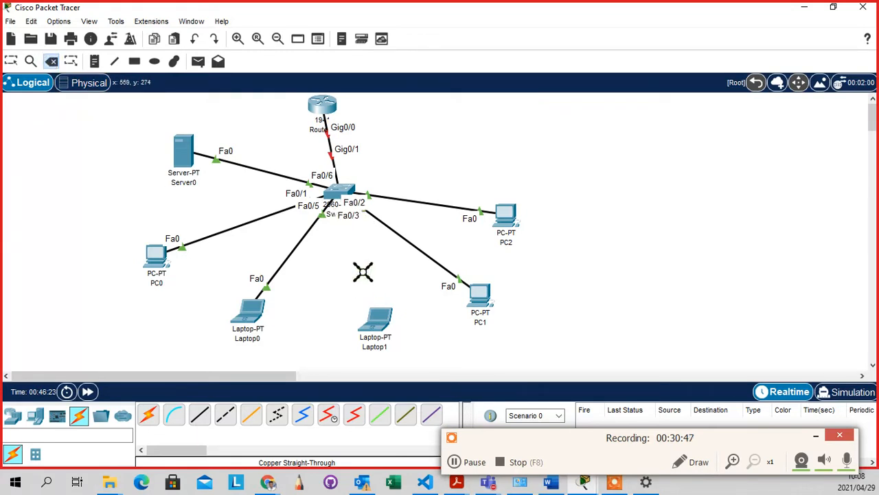
{"action": "key", "text": "Escape"}
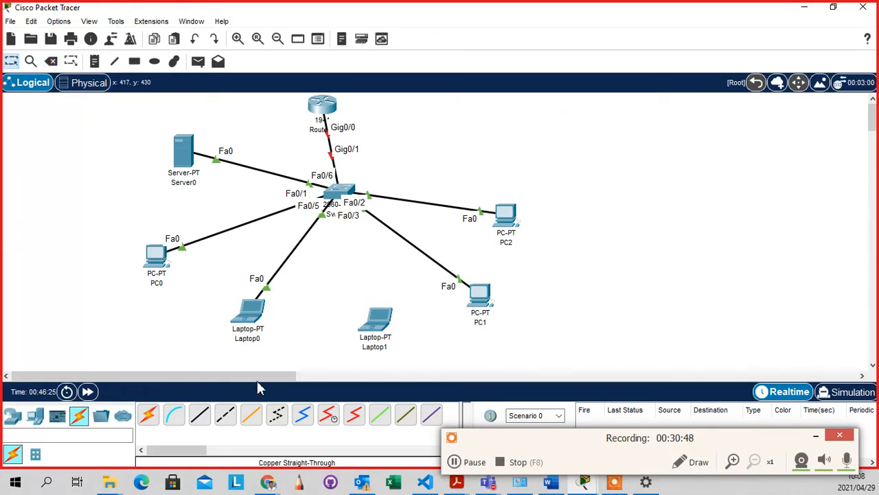
Pick a copper straight-through cable and view the switch's port list, then close it without connecting
{"action": "left_click", "coordinate": [201, 418]}
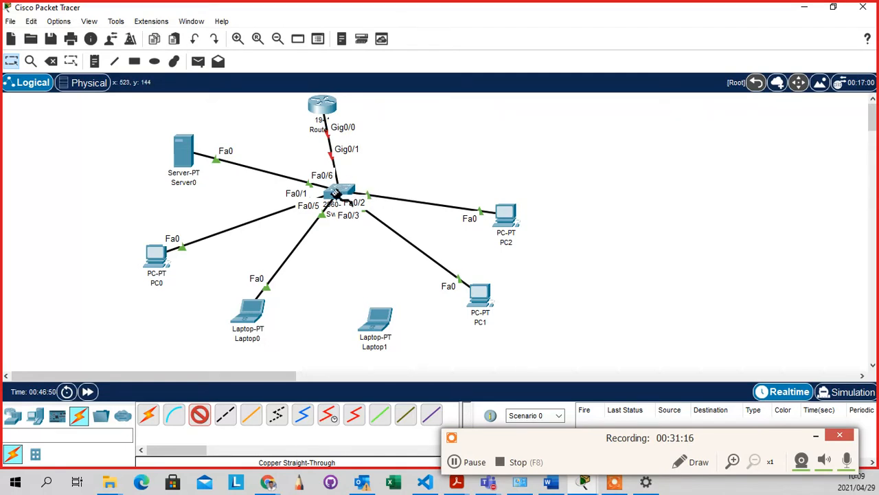
{"action": "left_click", "coordinate": [335, 195]}
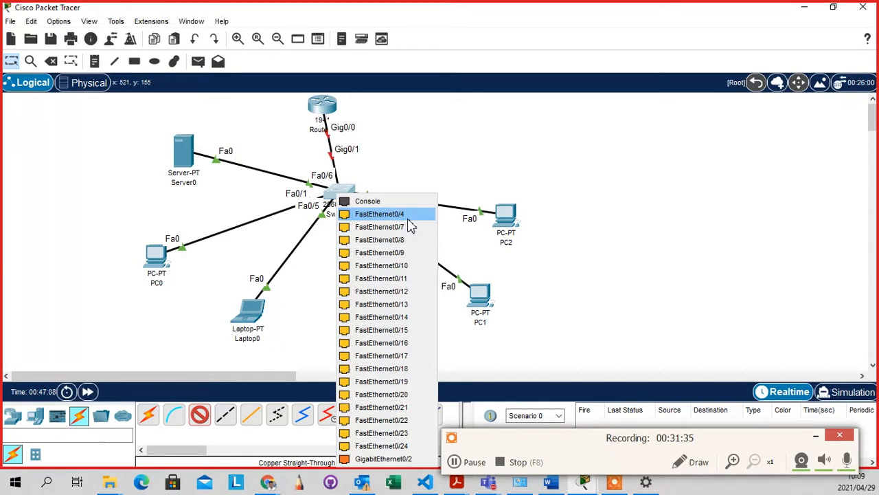
{"action": "left_click", "coordinate": [464, 143]}
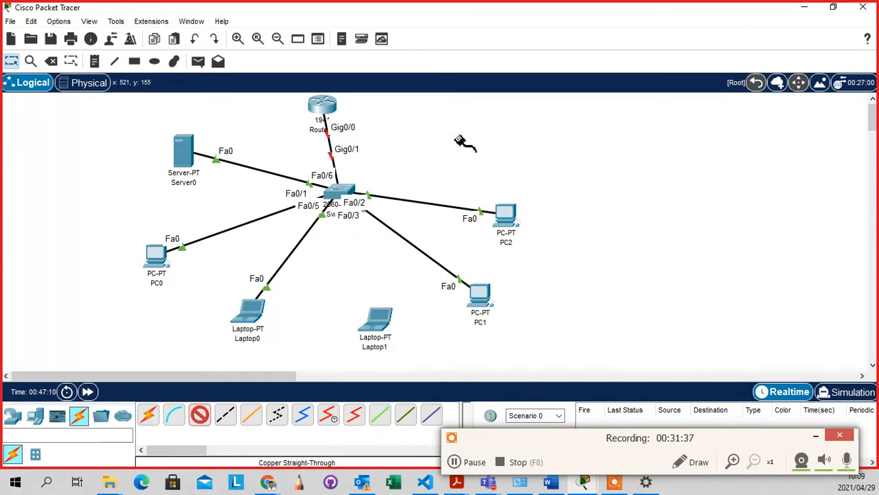
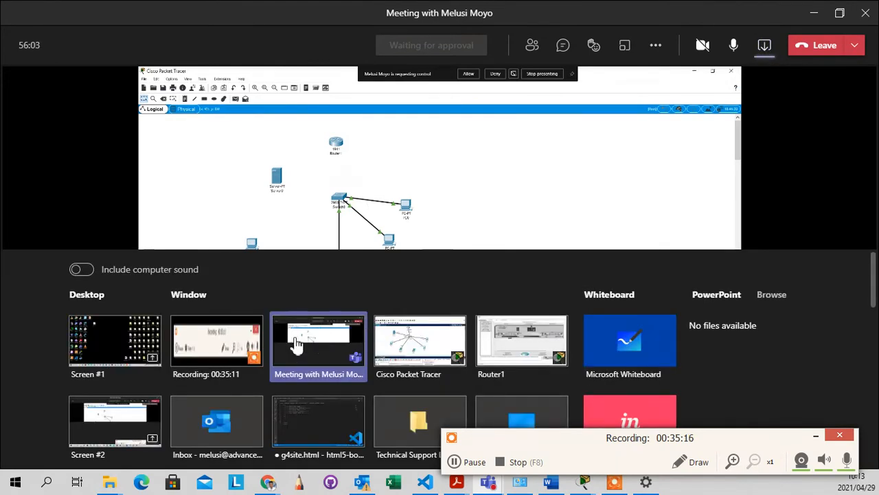
Share the Cisco Packet Tracer window in the Teams meeting from the share tray
{"action": "left_click", "coordinate": [425, 352]}
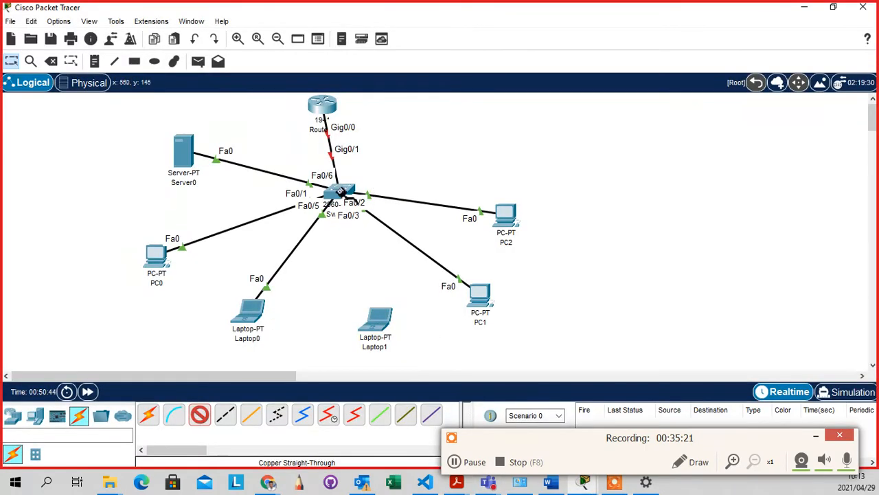
Cable switch port FastEthernet0/4 to Laptop1's FastEthernet0, correcting the wrong-port error
{"action": "left_click", "coordinate": [341, 194]}
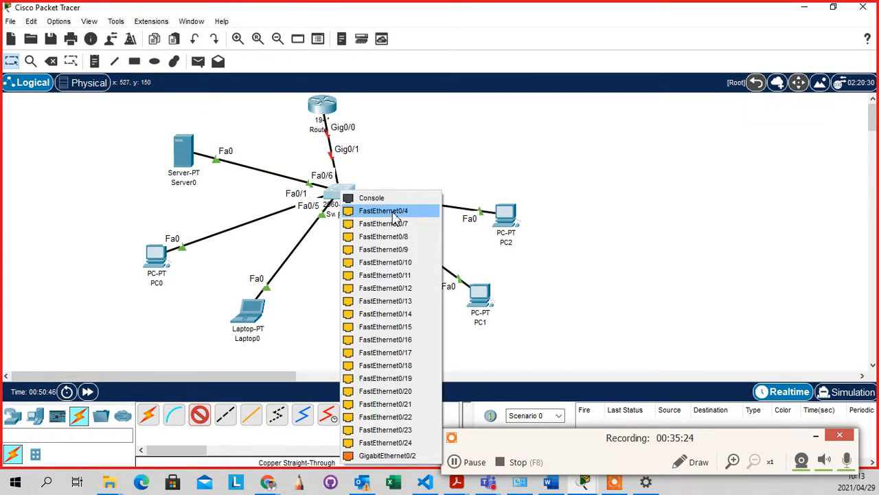
{"action": "left_click", "coordinate": [392, 215]}
{"action": "left_click", "coordinate": [382, 323]}
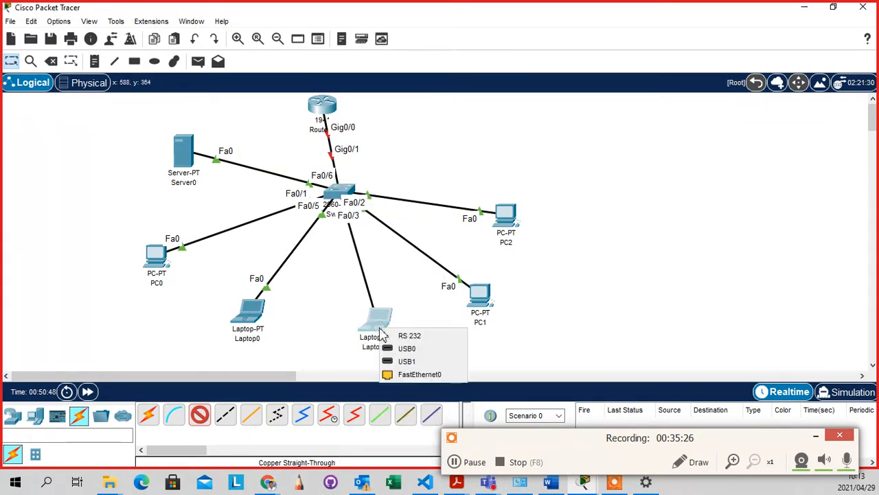
{"action": "left_click", "coordinate": [421, 373]}
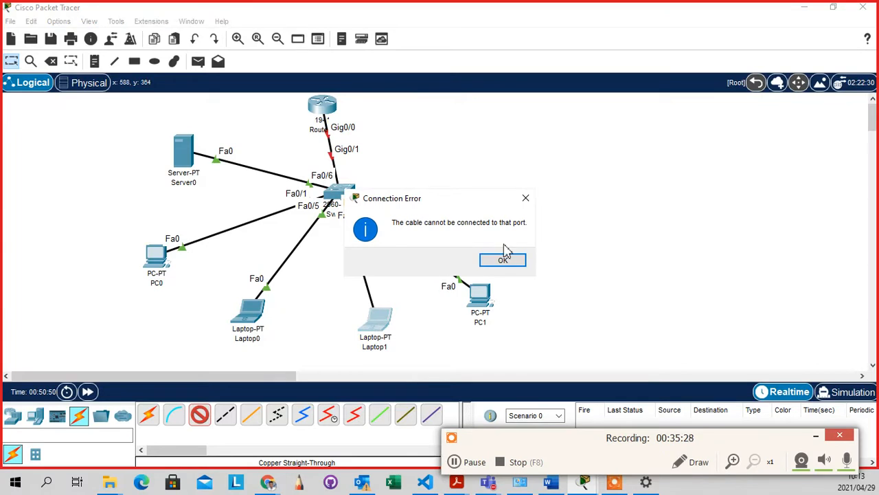
{"action": "left_click", "coordinate": [514, 265]}
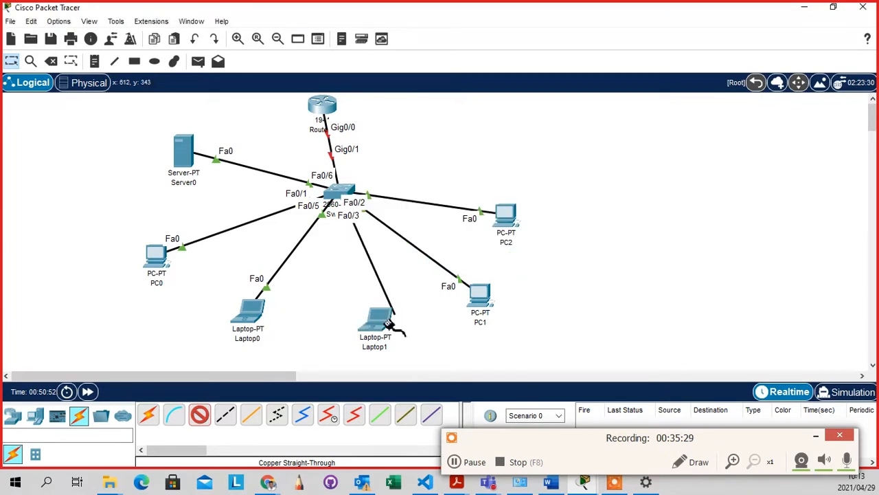
{"action": "left_click", "coordinate": [388, 323]}
{"action": "left_click", "coordinate": [418, 371]}
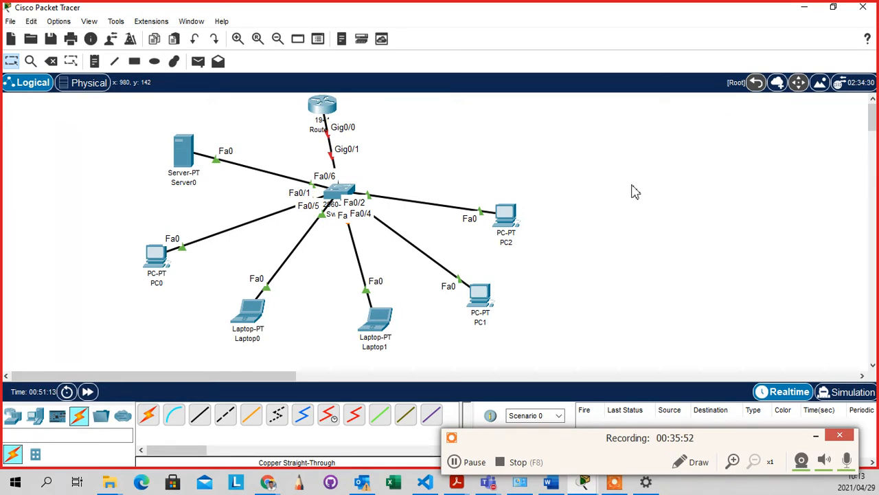
In the Physical view, go through Home City and Corporate Office into the Main Wiring Closet
{"action": "left_click", "coordinate": [107, 92]}
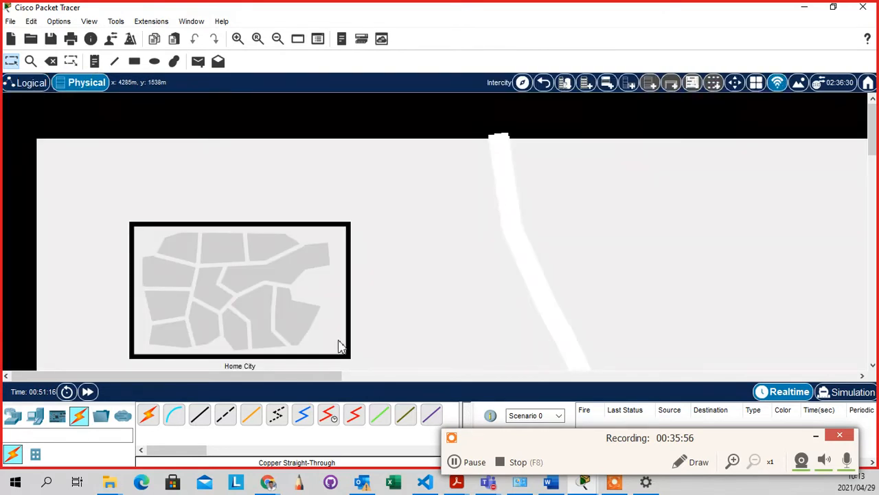
{"action": "left_click", "coordinate": [236, 314]}
{"action": "scroll", "coordinate": [248, 313], "scroll_direction": "down", "scroll_amount": 14}
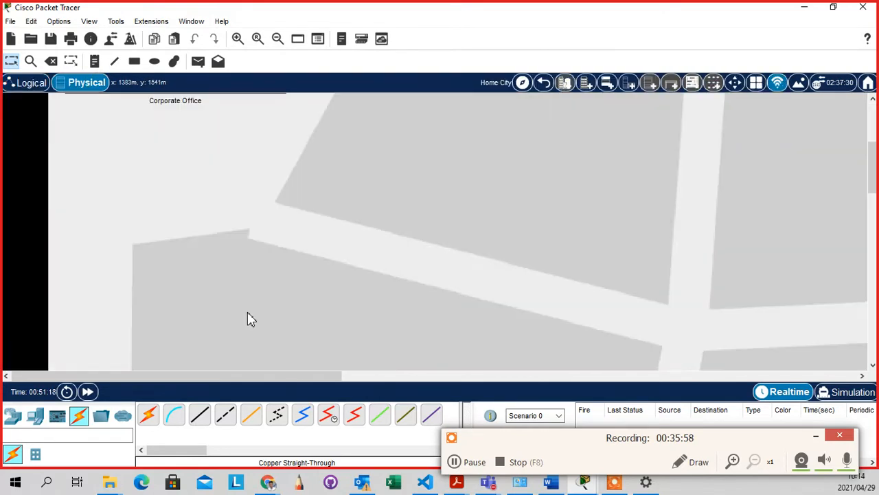
{"action": "scroll", "coordinate": [248, 312], "scroll_direction": "up", "scroll_amount": 11}
{"action": "scroll", "coordinate": [248, 313], "scroll_direction": "up", "scroll_amount": 5}
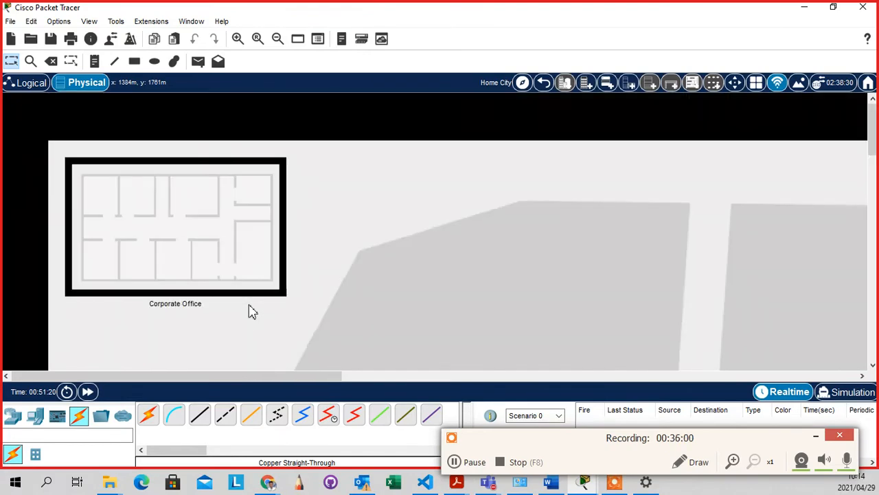
{"action": "left_click", "coordinate": [224, 272]}
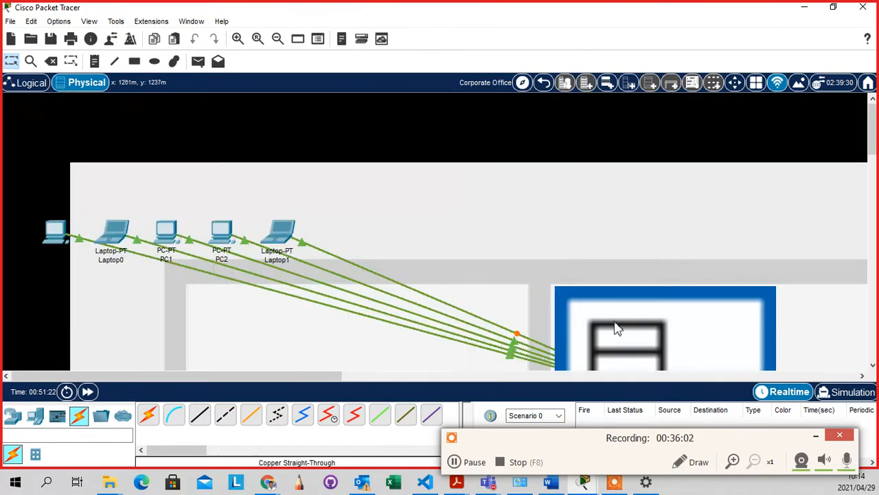
{"action": "scroll", "coordinate": [669, 339], "scroll_direction": "down", "scroll_amount": 3}
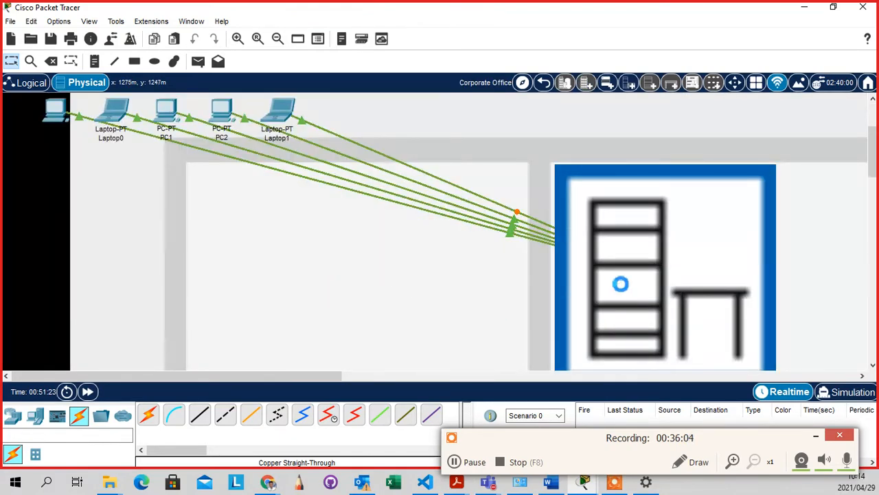
{"action": "left_click", "coordinate": [620, 288]}
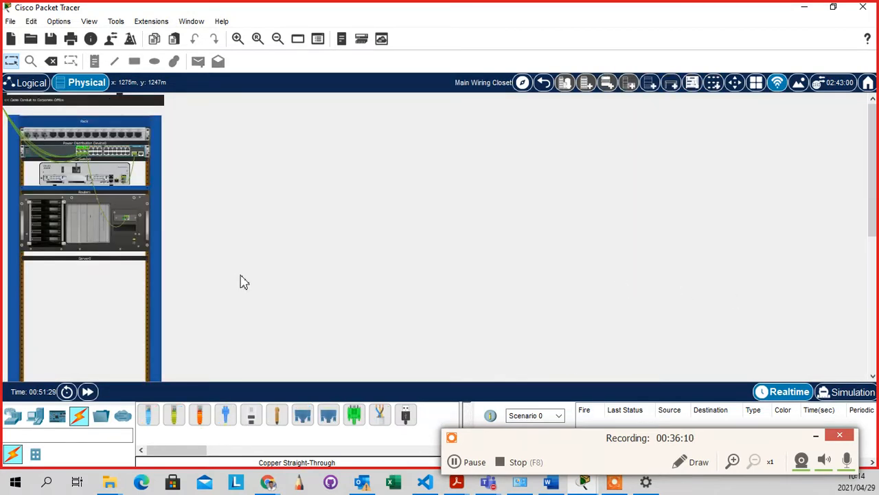
Switch back to the Logical workspace showing the full star topology
{"action": "left_click", "coordinate": [31, 83]}
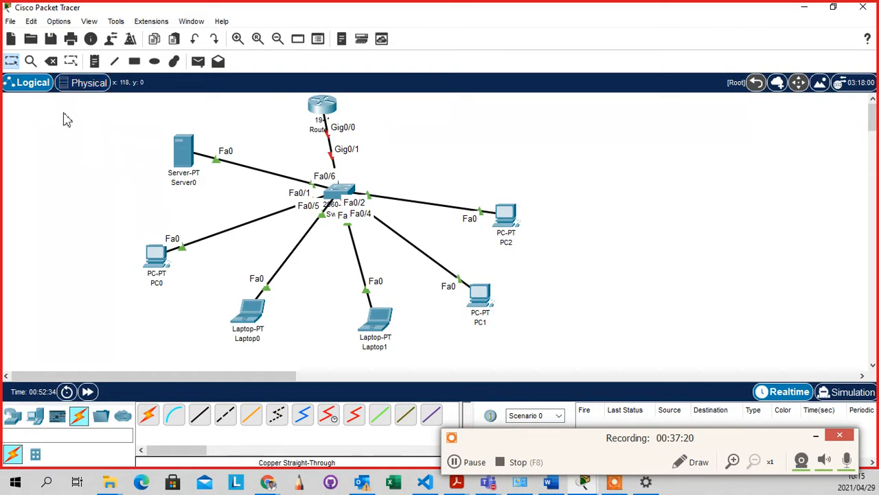
Return to the physical rack and read the port info for Switch0, Router1 and Server0
{"action": "left_click", "coordinate": [80, 83]}
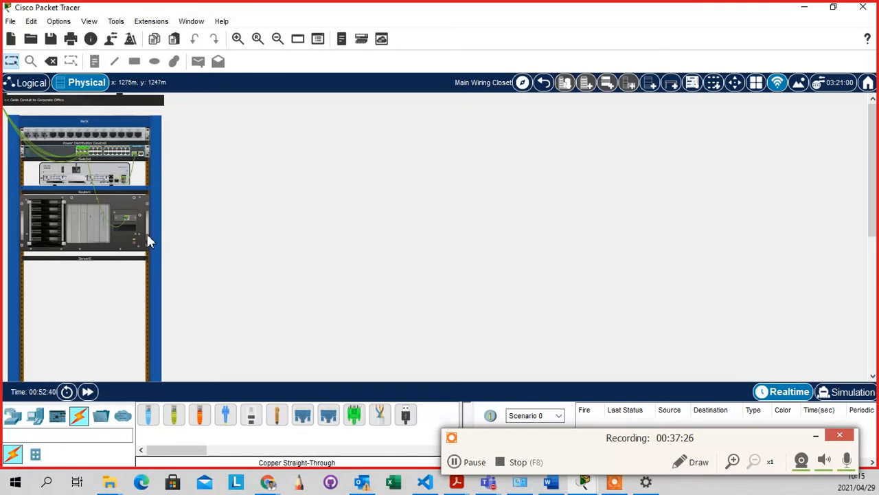
{"action": "scroll", "coordinate": [101, 313], "scroll_direction": "down", "scroll_amount": 5}
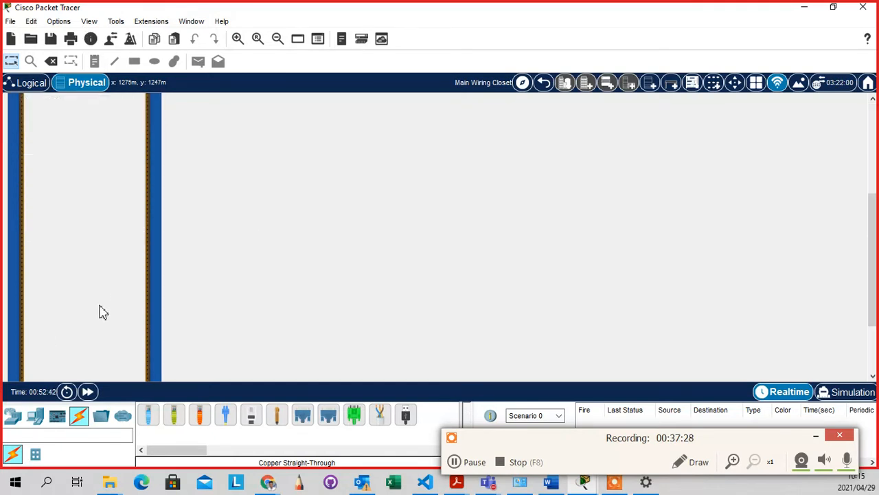
{"action": "scroll", "coordinate": [101, 313], "scroll_direction": "up", "scroll_amount": 5}
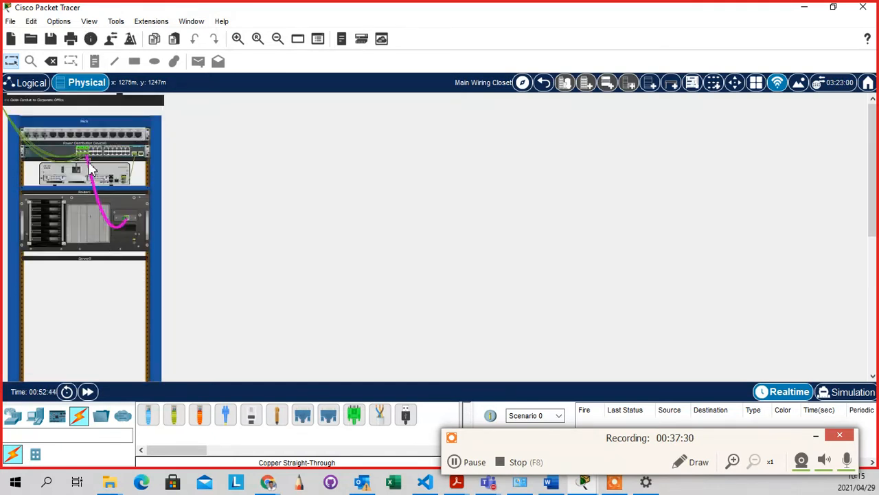
{"action": "mouse_move", "coordinate": [114, 152]}
{"action": "mouse_move", "coordinate": [87, 180]}
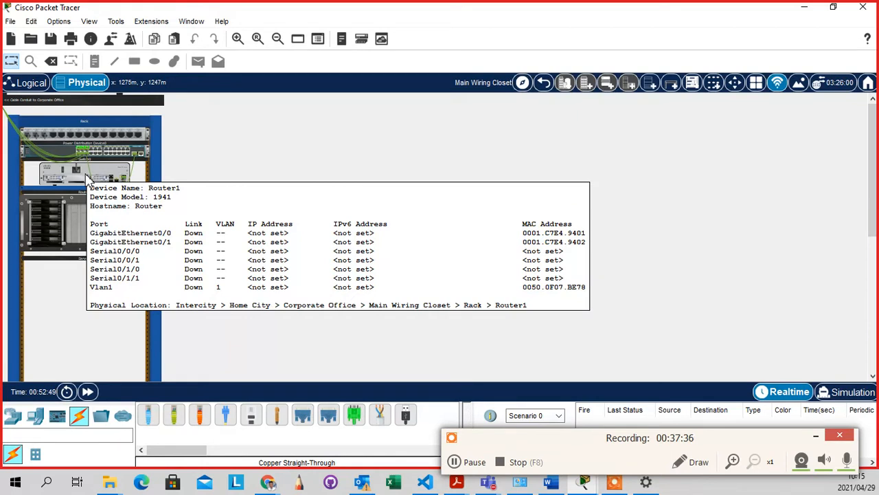
{"action": "mouse_move", "coordinate": [66, 235]}
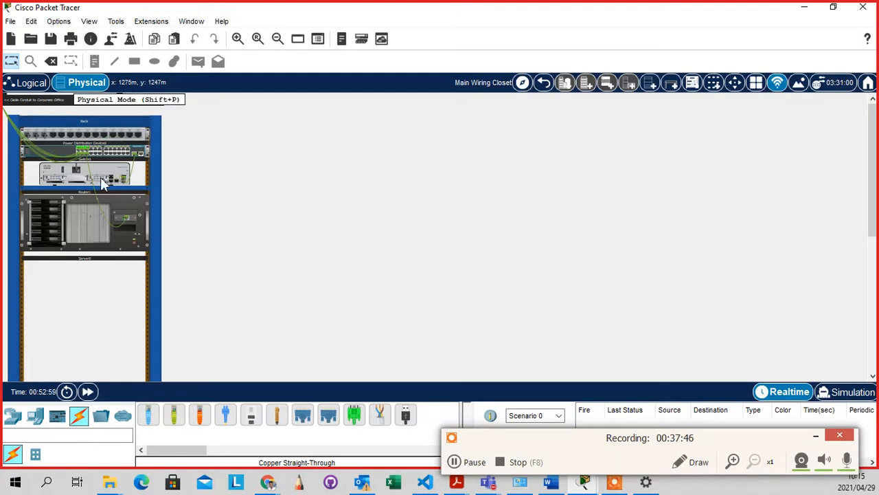
{"action": "mouse_move", "coordinate": [119, 218]}
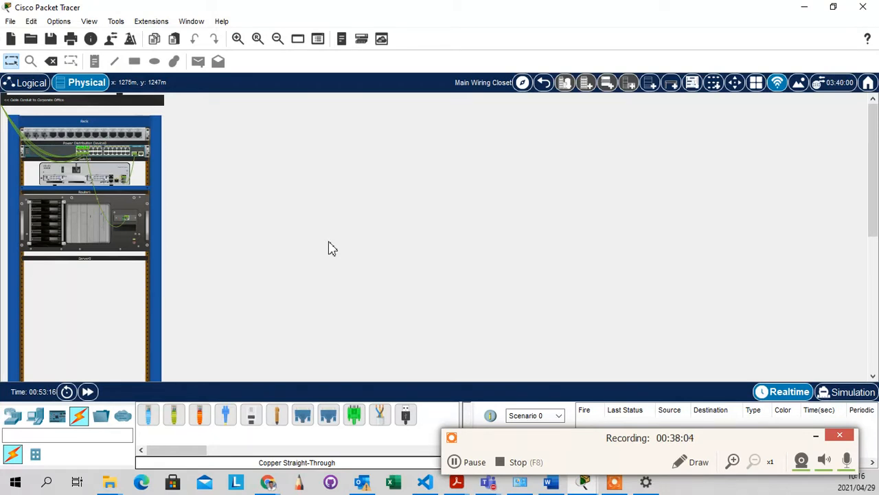
{"action": "key", "text": "alt+Tab"}
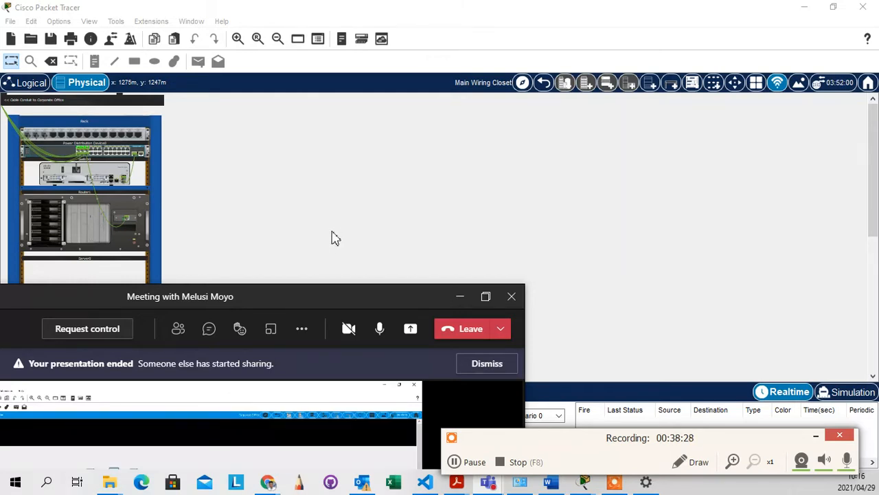
Maximize the Teams meeting window to view the participant's shared screen
{"action": "double_click", "coordinate": [352, 294]}
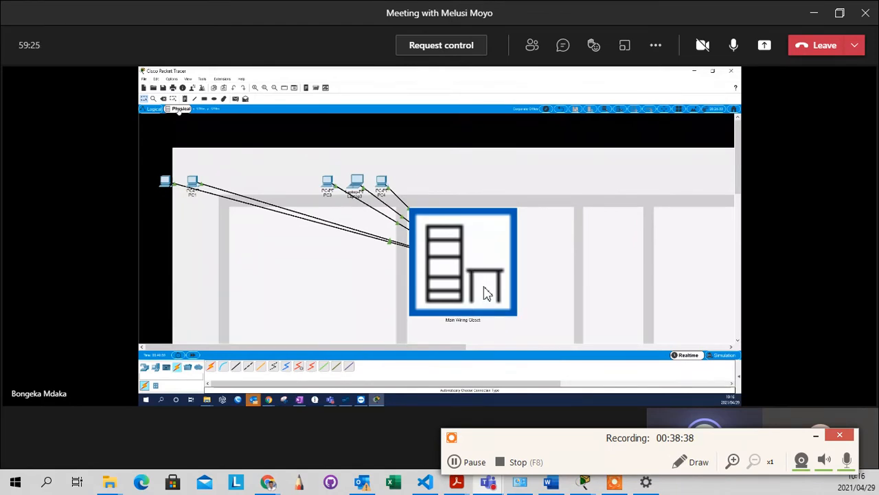
{"action": "left_click", "coordinate": [474, 268]}
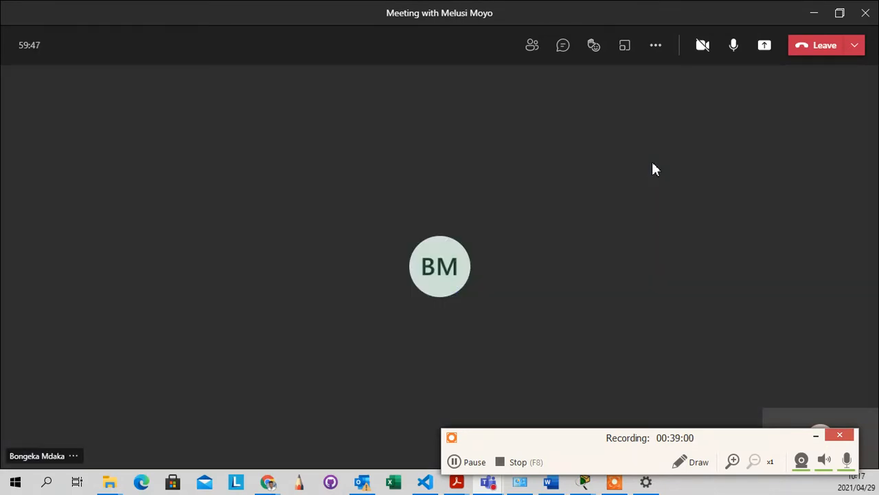
{"action": "left_click", "coordinate": [766, 57]}
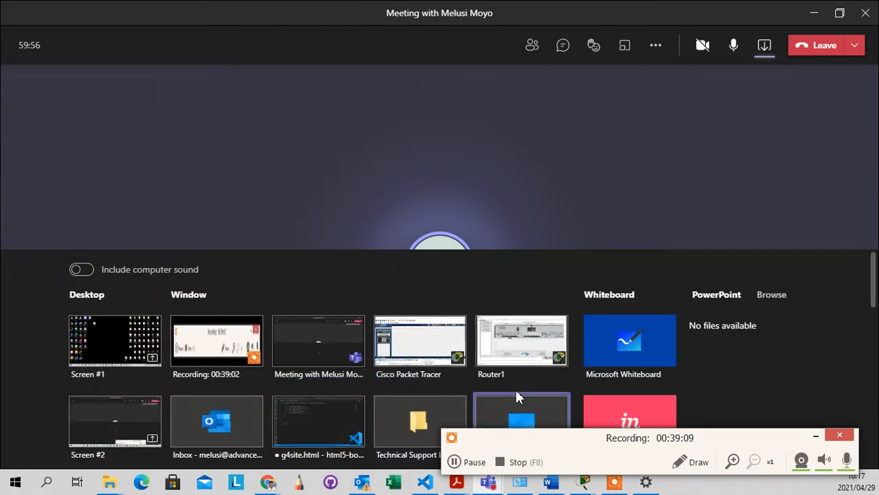
{"action": "left_click", "coordinate": [399, 341]}
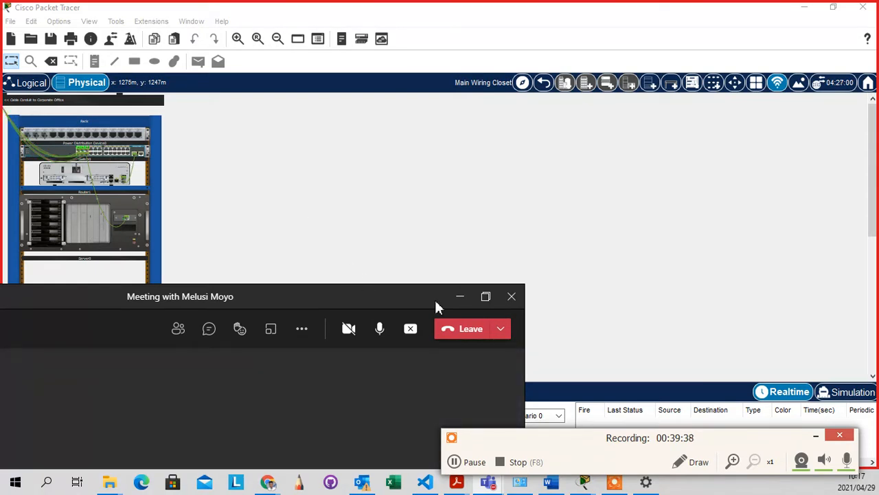
Minimize Teams, check the Logical topology, then return to the wiring closet rack view
{"action": "left_click", "coordinate": [460, 296]}
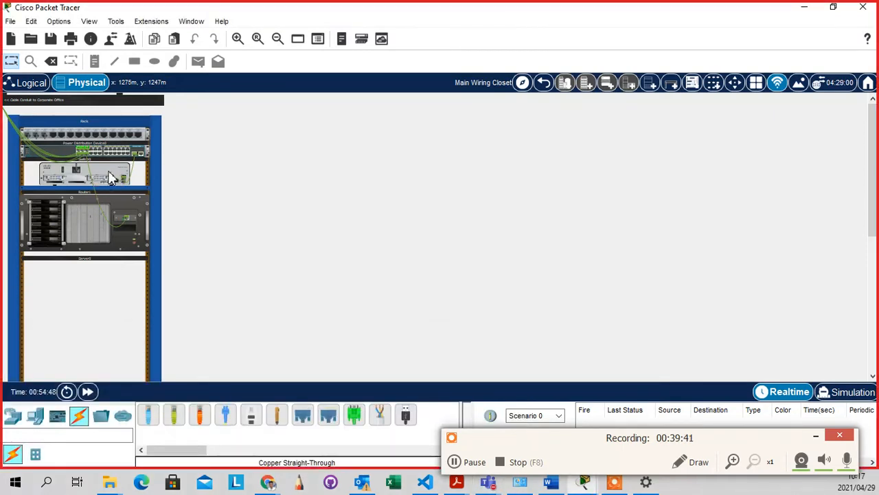
{"action": "mouse_move", "coordinate": [110, 177]}
{"action": "left_click", "coordinate": [27, 83]}
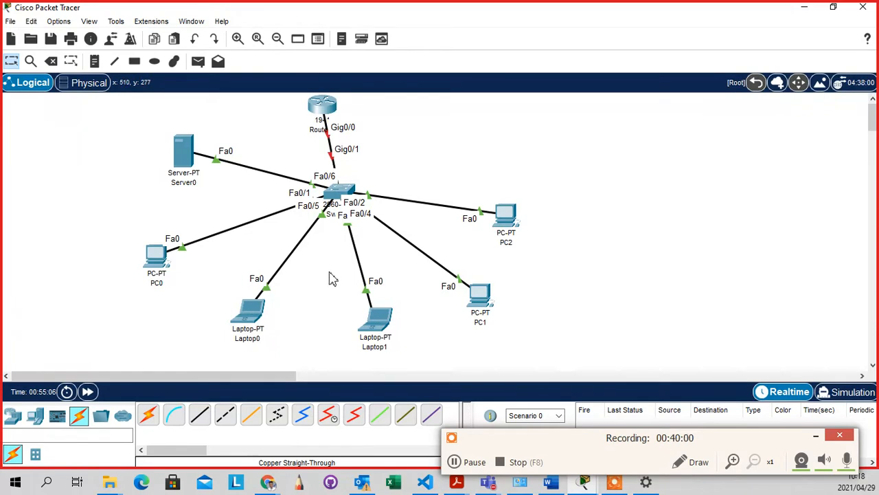
{"action": "left_click", "coordinate": [89, 82]}
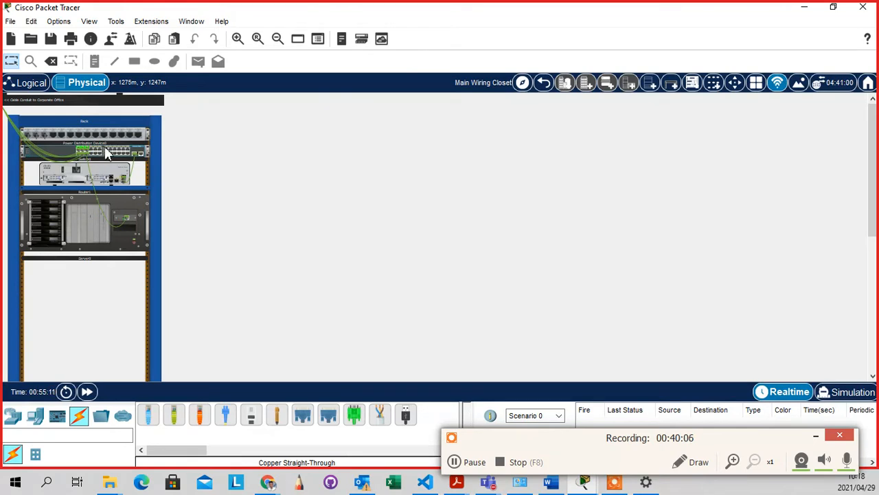
{"action": "mouse_move", "coordinate": [102, 155]}
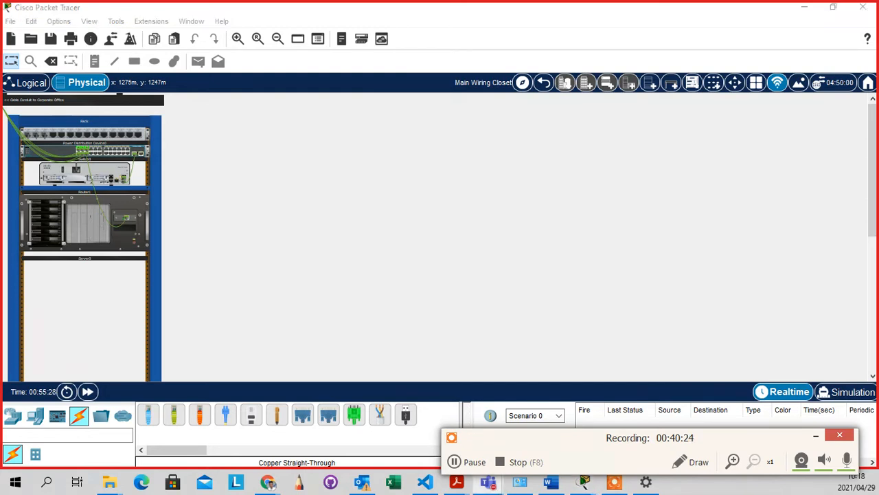
{"action": "left_click", "coordinate": [488, 482]}
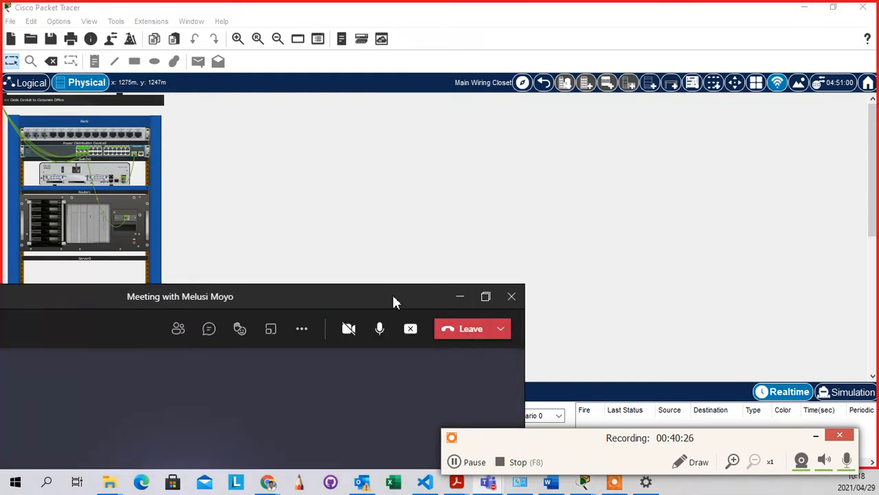
{"action": "left_click_drag", "start_coordinate": [392, 295], "coordinate": [124, 254]}
{"action": "left_click", "coordinate": [488, 482]}
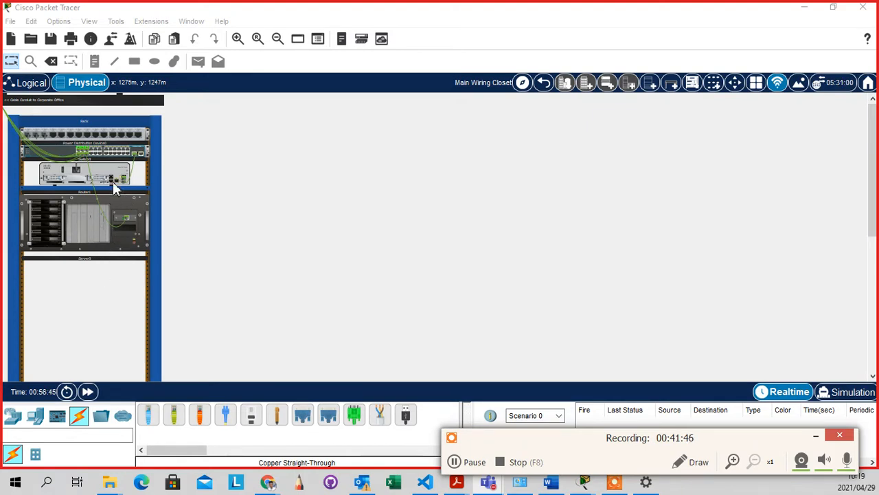
Add a laptop (Laptop2) from End Devices to the logical canvas and move it toward the router
{"action": "left_click", "coordinate": [31, 83]}
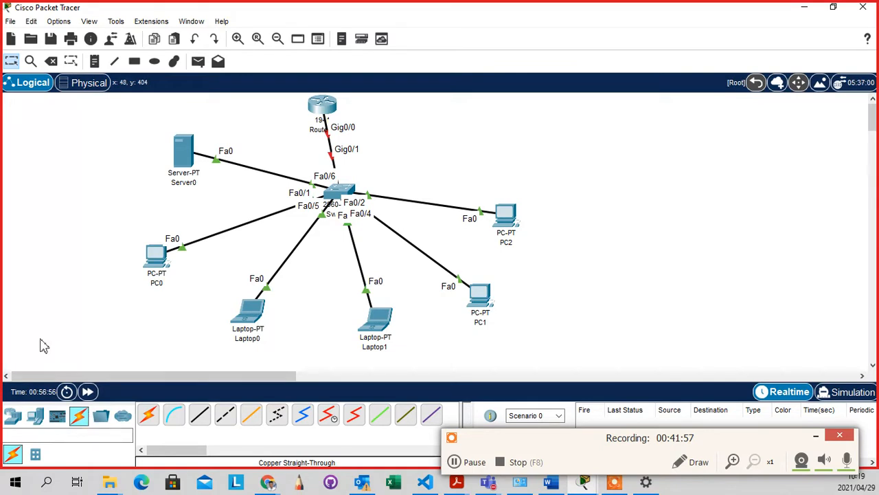
{"action": "left_click", "coordinate": [35, 415]}
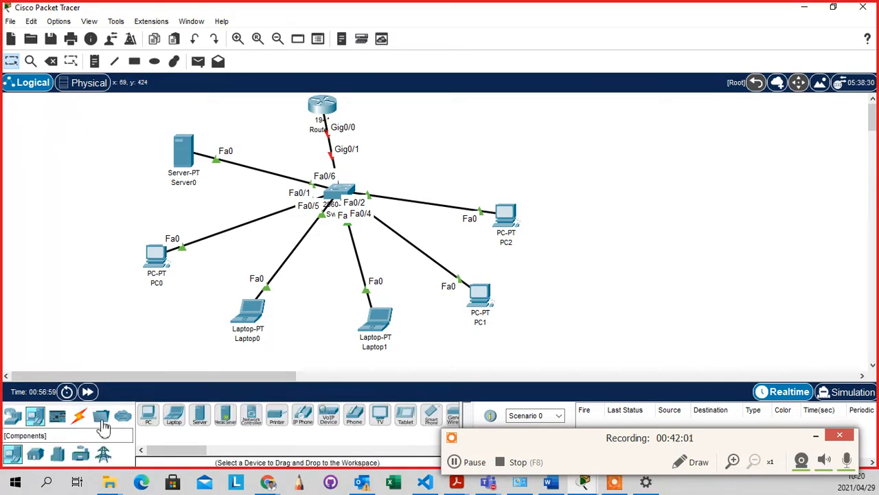
{"action": "left_click", "coordinate": [180, 419]}
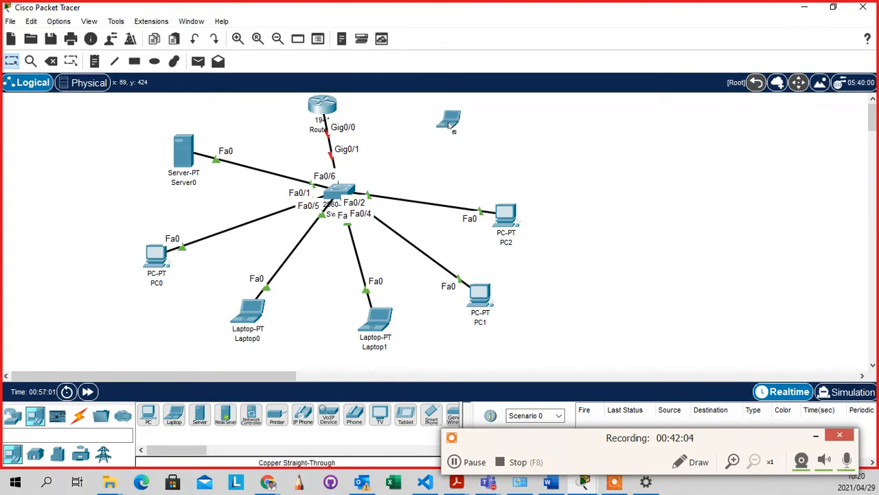
{"action": "mouse_move", "coordinate": [438, 136]}
{"action": "left_mouse_down"}
{"action": "mouse_move", "coordinate": [433, 123]}
{"action": "mouse_move", "coordinate": [416, 126]}
{"action": "mouse_move", "coordinate": [426, 131]}
{"action": "left_mouse_up"}
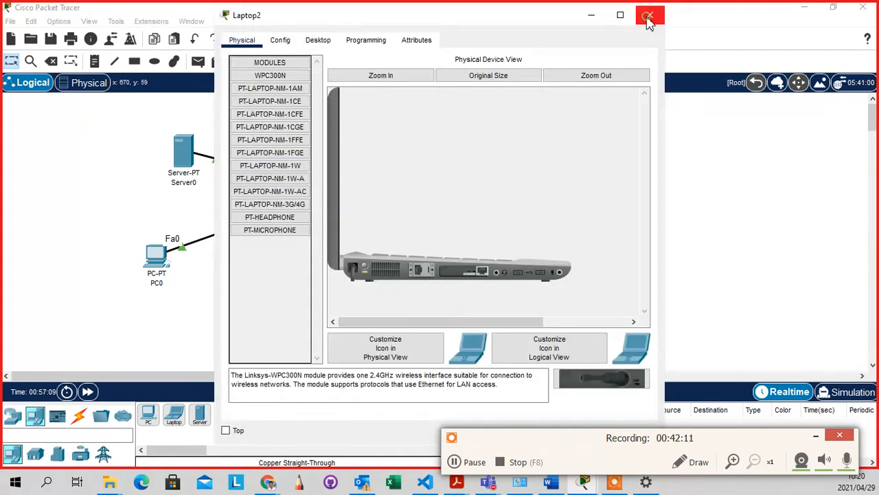
{"action": "left_click", "coordinate": [649, 15]}
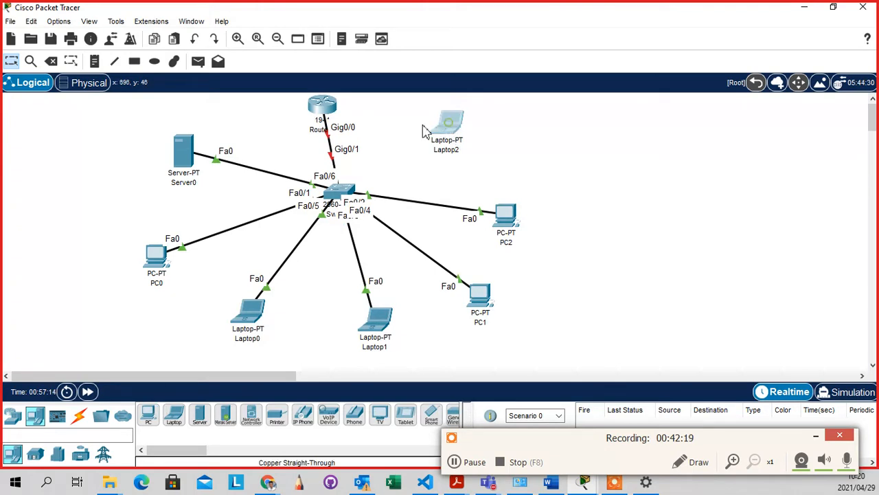
{"action": "left_click_drag", "start_coordinate": [448, 122], "coordinate": [418, 110]}
Deselect Laptop2, leaving it uncabled just right of the router
{"action": "left_click", "coordinate": [499, 126]}
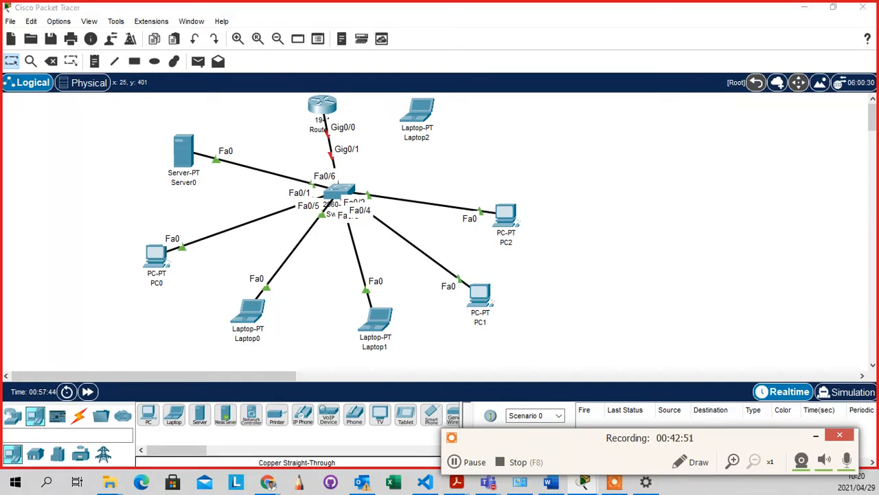
{"action": "left_click", "coordinate": [478, 187]}
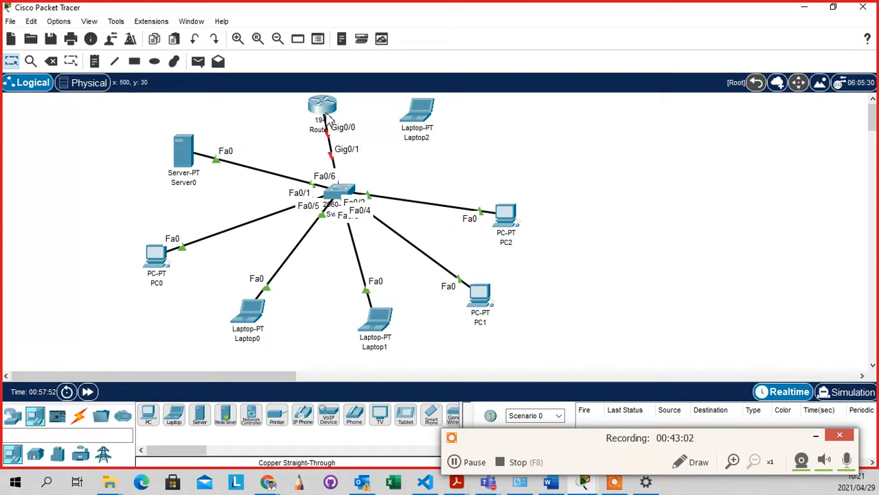
{"action": "mouse_move", "coordinate": [333, 118]}
Run a console cable from the router's Console port to Laptop2
{"action": "left_click", "coordinate": [496, 138]}
{"action": "left_click", "coordinate": [84, 267]}
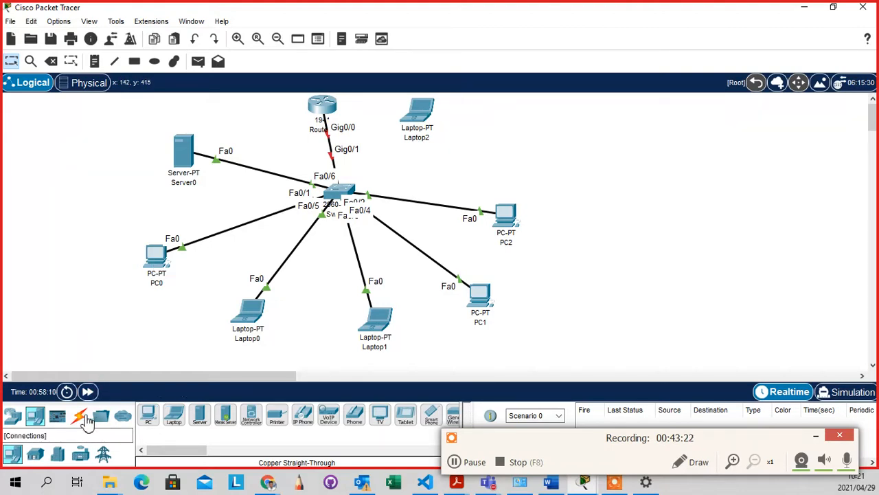
{"action": "left_click", "coordinate": [79, 416]}
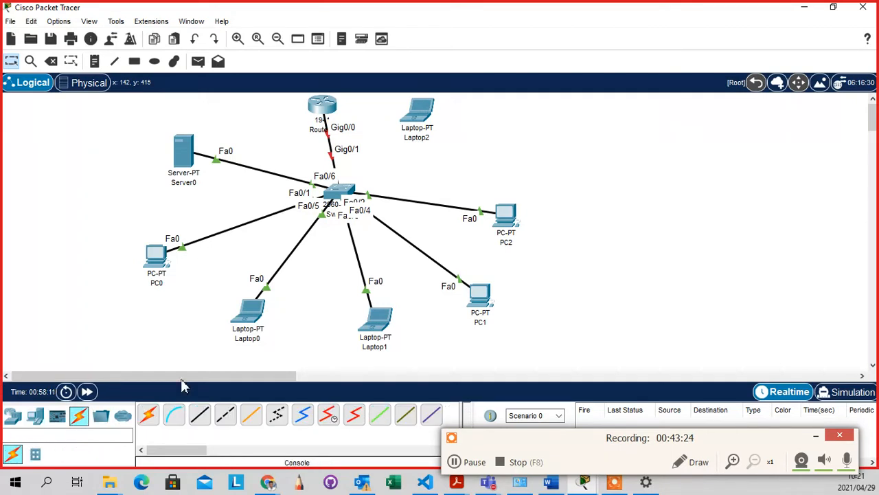
{"action": "left_click", "coordinate": [175, 415]}
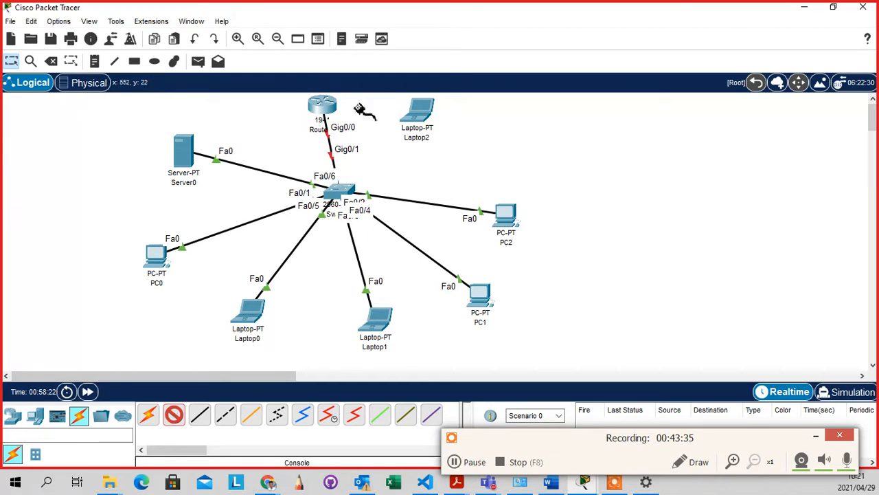
{"action": "left_click", "coordinate": [329, 109]}
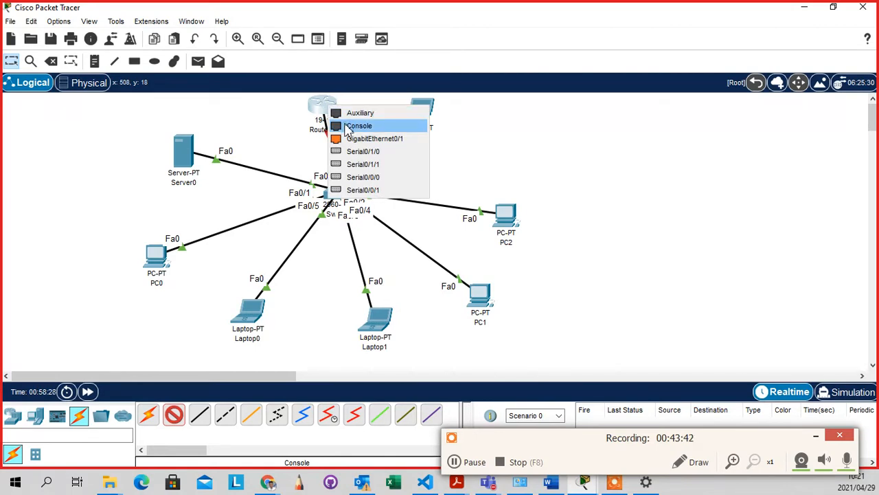
{"action": "left_click", "coordinate": [346, 127]}
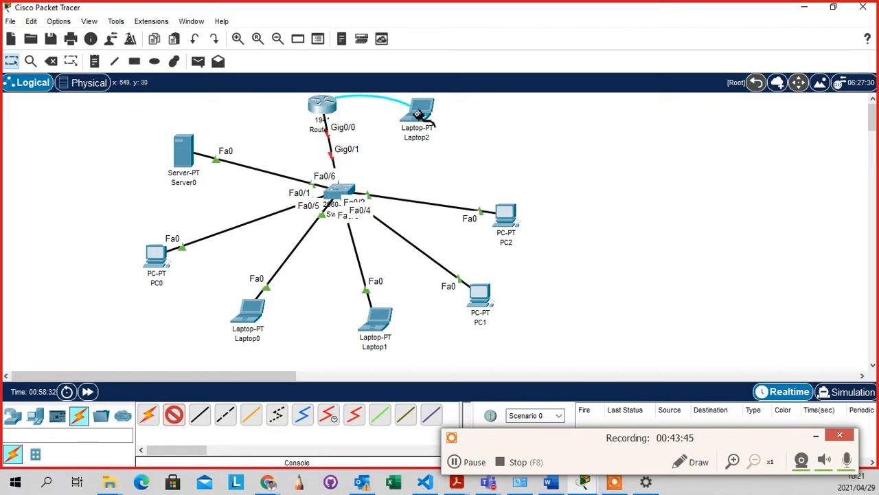
{"action": "mouse_move", "coordinate": [418, 114]}
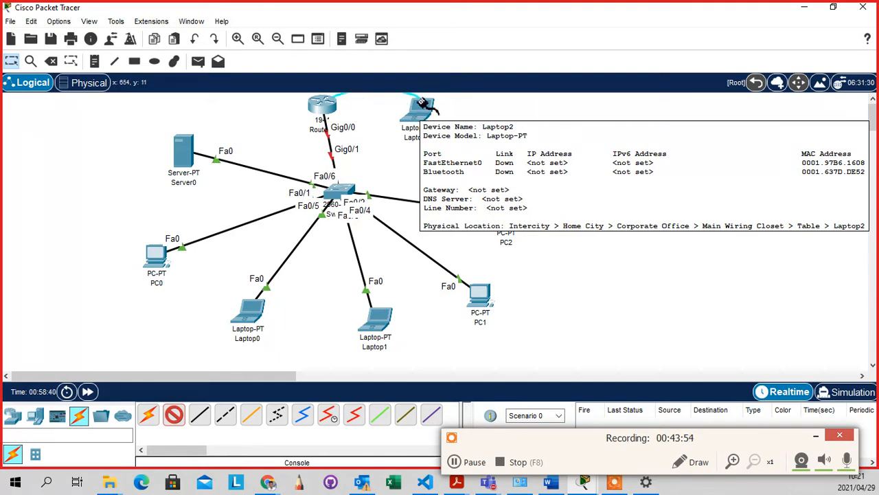
{"action": "left_click", "coordinate": [415, 120]}
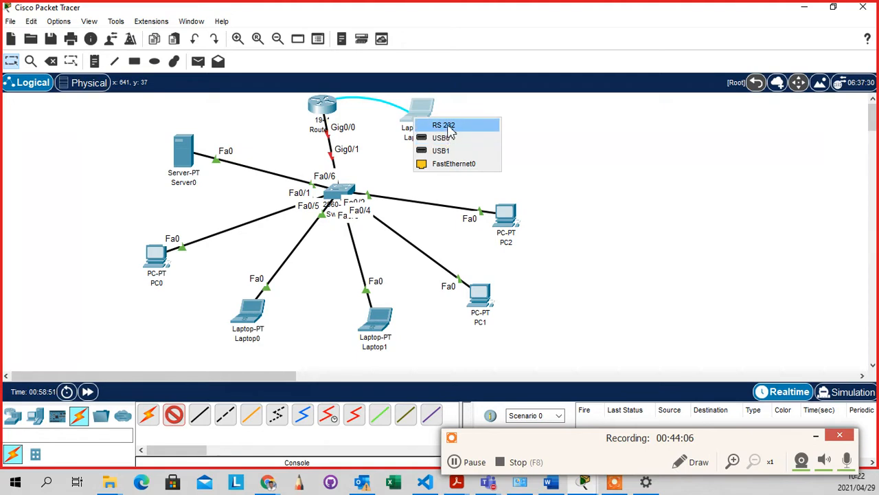
Attach the console cable to Laptop2's RS 232 port, move Laptop2 right and down, and open it
{"action": "left_click", "coordinate": [445, 125]}
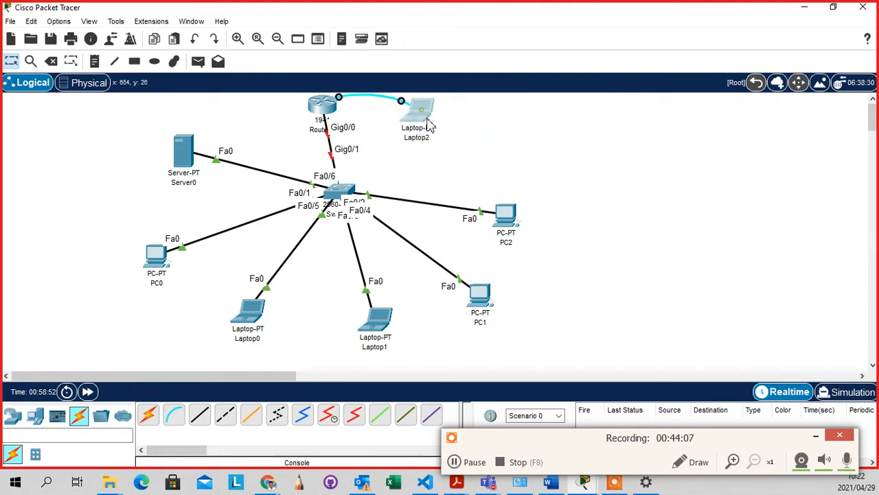
{"action": "left_click_drag", "start_coordinate": [424, 116], "coordinate": [493, 129]}
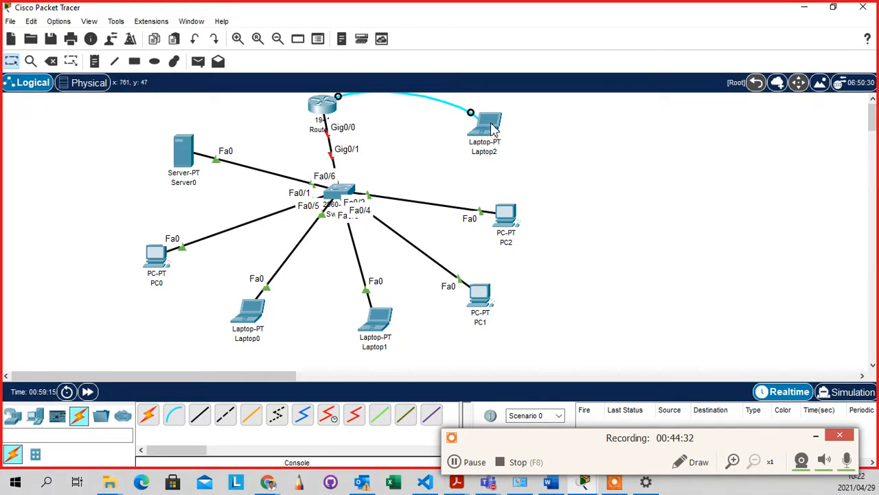
{"action": "left_click", "coordinate": [492, 131]}
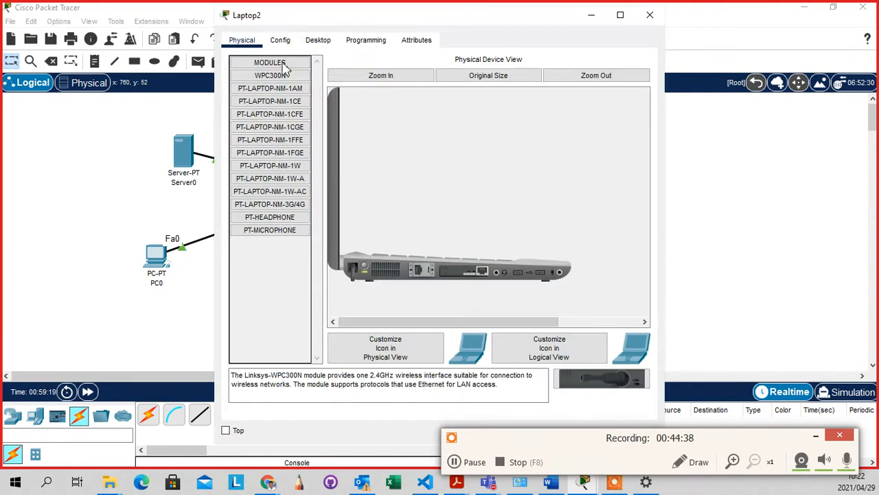
Go from Laptop2's module list through Config to the Desktop tab listing Terminal and Command Prompt
{"action": "left_click", "coordinate": [251, 61]}
{"action": "left_click", "coordinate": [289, 44]}
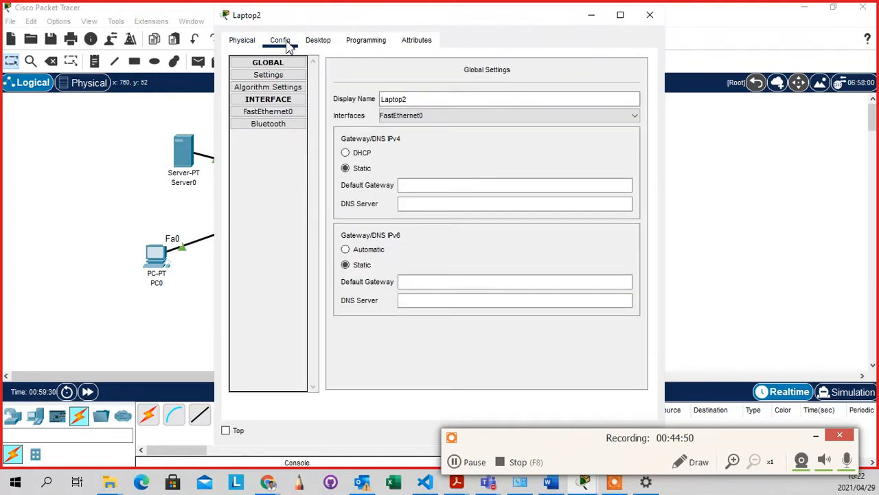
{"action": "left_click", "coordinate": [330, 43]}
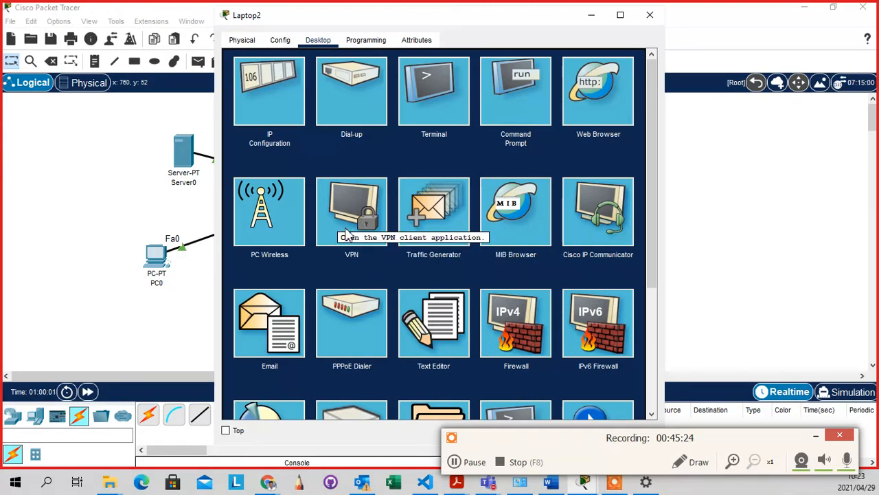
Open Laptop2's Terminal settings (9600 baud, 8 data bits, no parity, 1 stop bit), resizing the window
{"action": "left_click", "coordinate": [437, 98]}
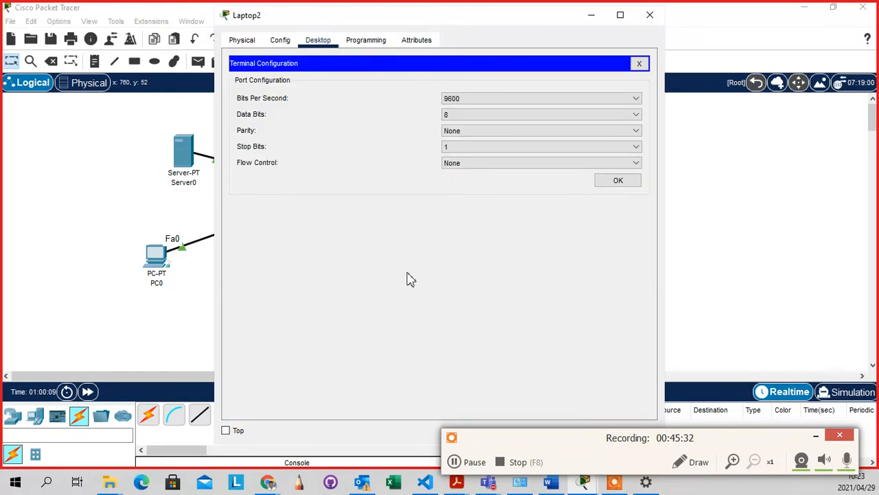
{"action": "left_click_drag", "start_coordinate": [523, 21], "coordinate": [398, 1]}
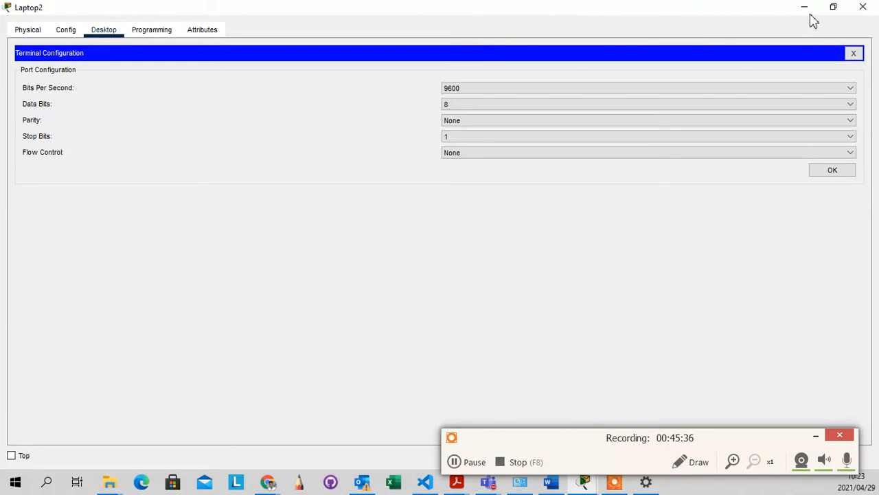
{"action": "left_click", "coordinate": [833, 6]}
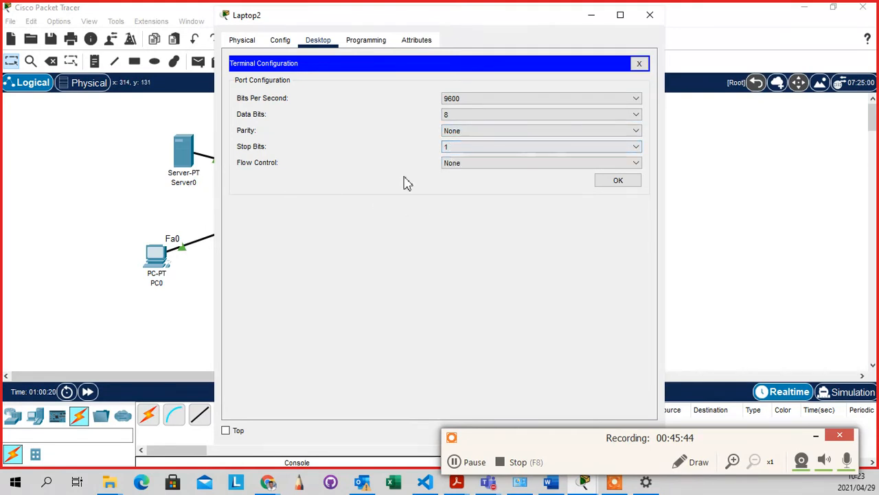
Accept the 9600-8-N-1 terminal settings to reach the router's initial configuration dialog prompt
{"action": "left_click", "coordinate": [617, 186]}
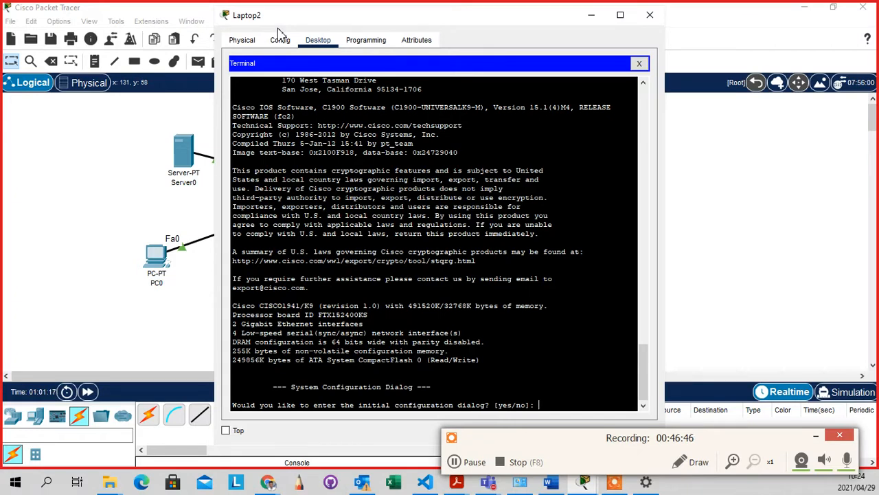
Minimize Laptop2 and open Router1's CLI tab showing the same boot text
{"action": "left_click", "coordinate": [586, 24]}
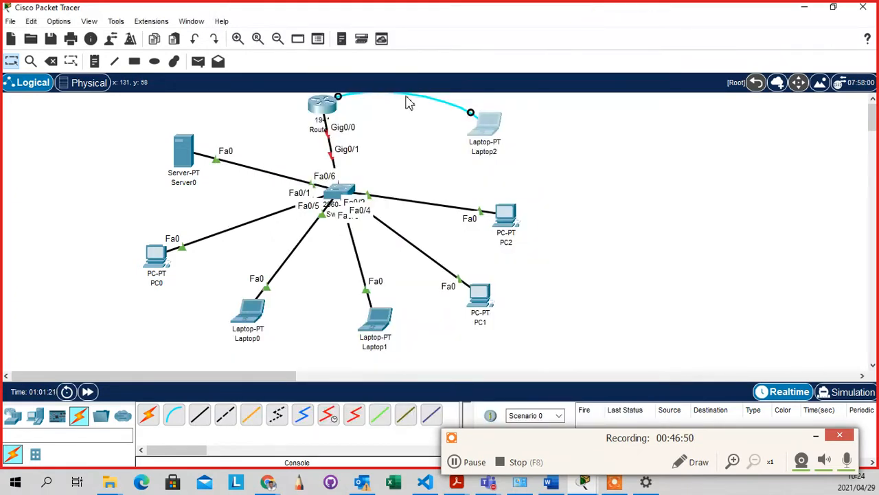
{"action": "left_click", "coordinate": [323, 110]}
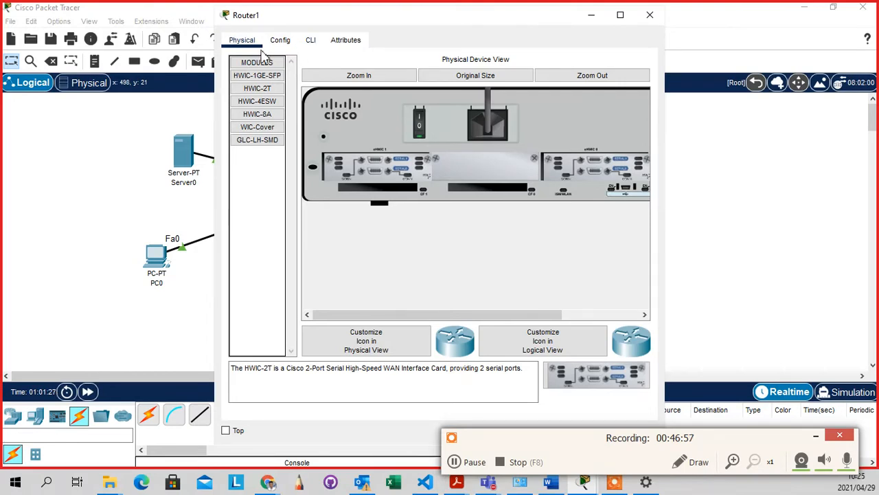
{"action": "left_click", "coordinate": [313, 42]}
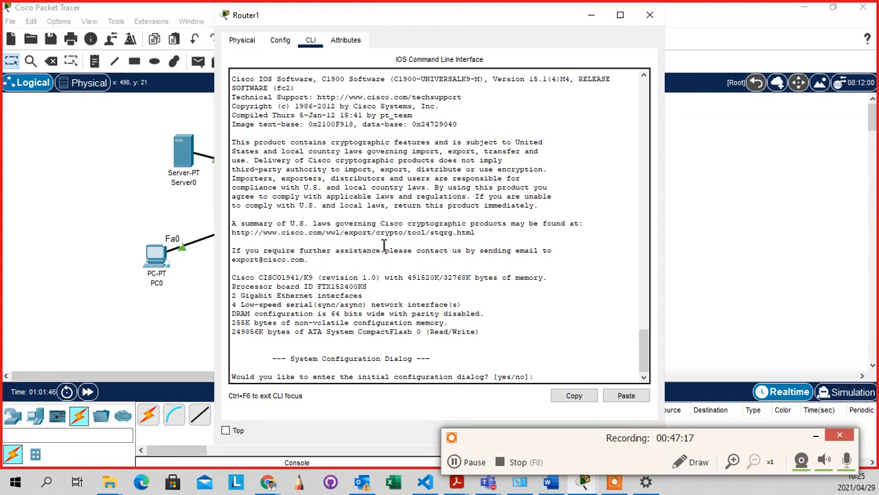
Power-cycle Router1 from its Physical tab and return to the CLI's fresh boot output
{"action": "scroll", "coordinate": [384, 245], "scroll_direction": "up", "scroll_amount": 5}
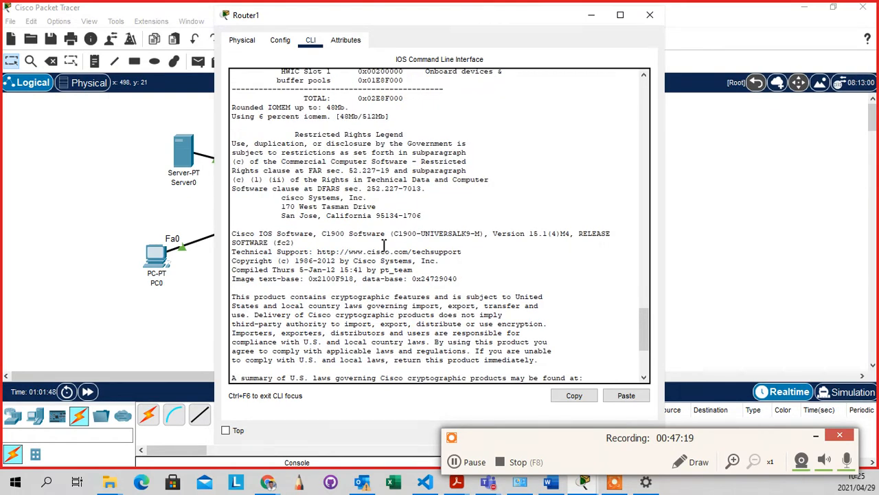
{"action": "scroll", "coordinate": [384, 245], "scroll_direction": "down", "scroll_amount": 5}
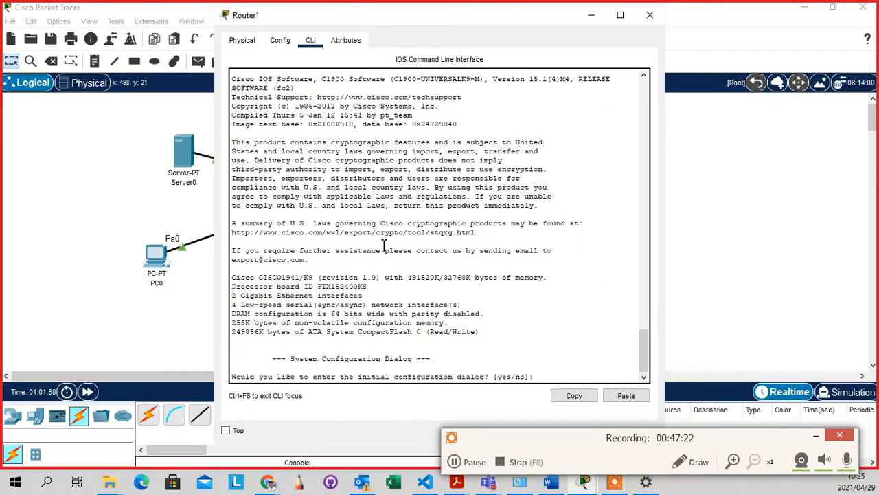
{"action": "scroll", "coordinate": [384, 245], "scroll_direction": "up", "scroll_amount": 9}
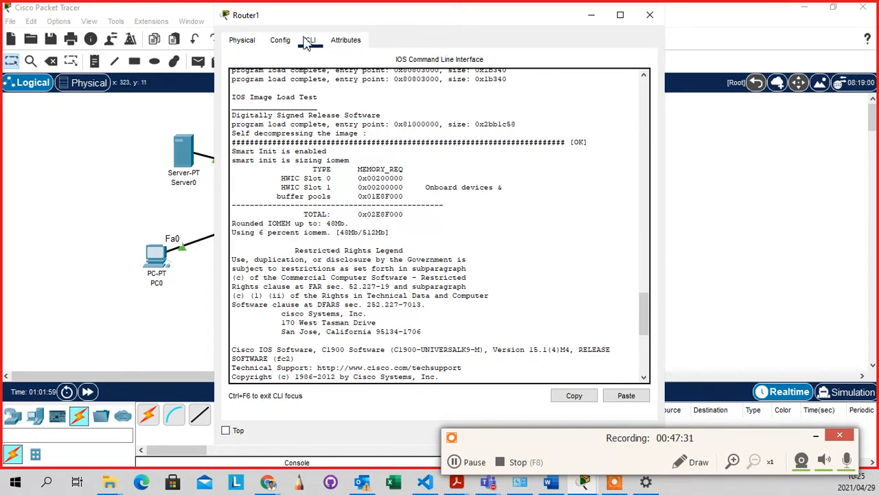
{"action": "left_click", "coordinate": [241, 40]}
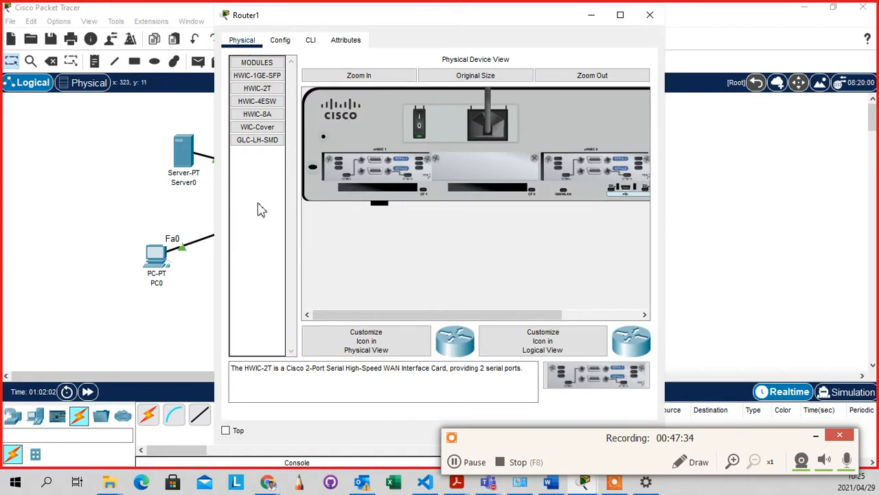
{"action": "left_click", "coordinate": [420, 130]}
{"action": "left_click", "coordinate": [419, 135]}
{"action": "left_click", "coordinate": [310, 41]}
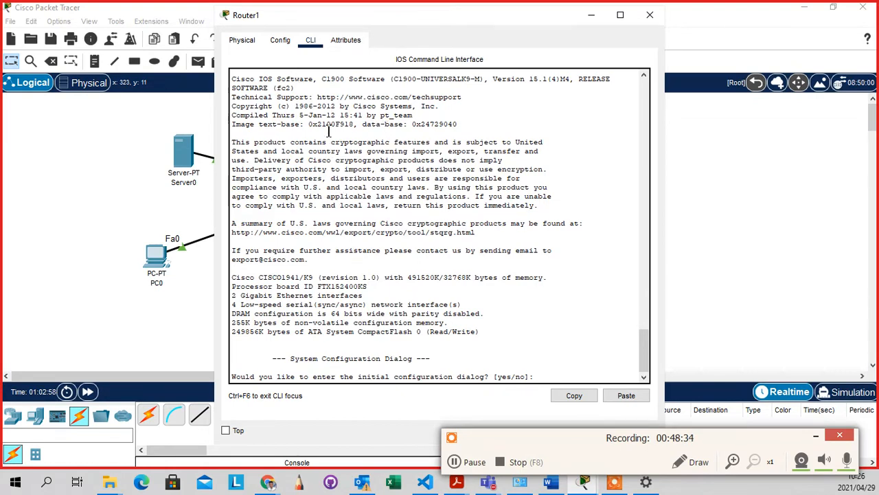
Minimize Router1's window and check the info boxes for Laptop2 and Router1 in the topology
{"action": "left_click", "coordinate": [591, 15]}
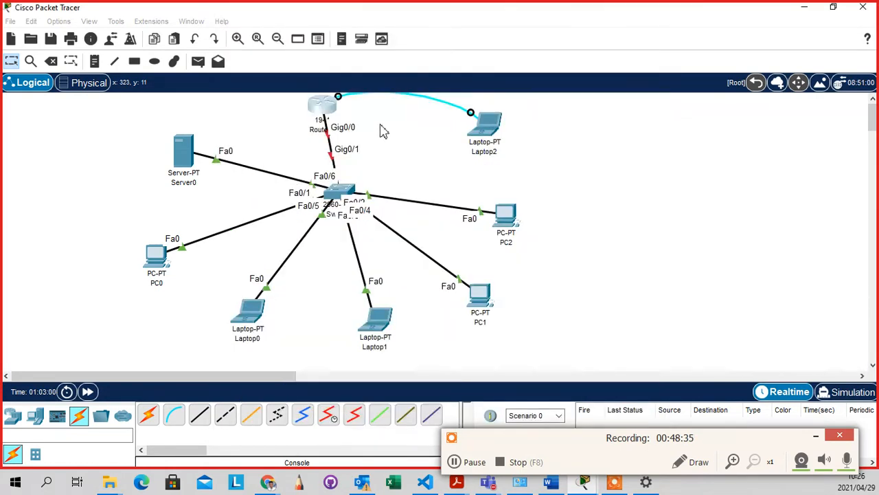
{"action": "mouse_move", "coordinate": [486, 134]}
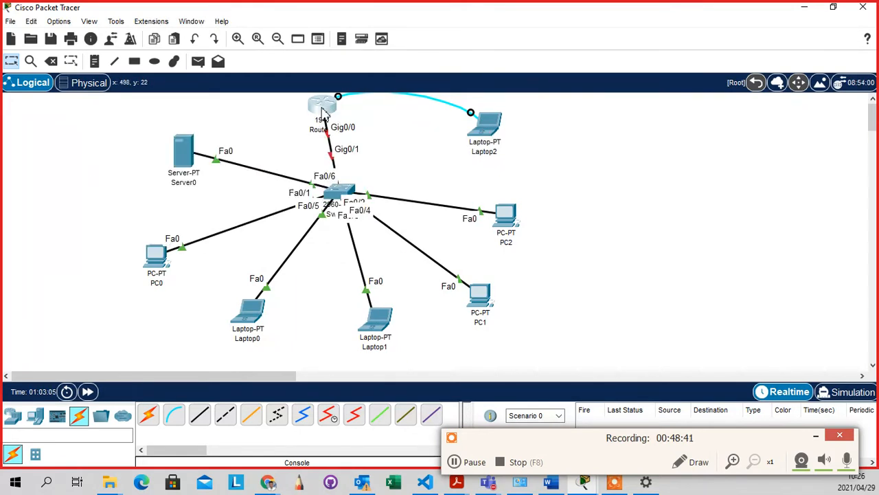
{"action": "mouse_move", "coordinate": [323, 113]}
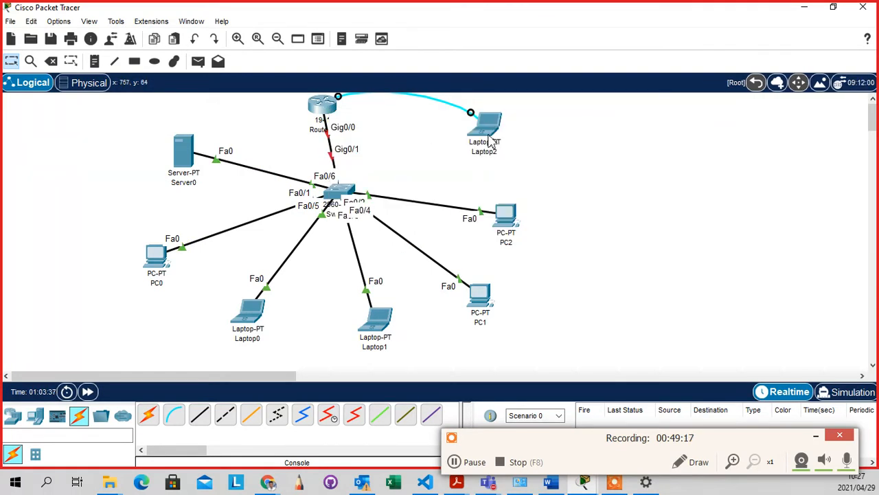
Bring back Laptop2's terminal and answer 'no' to the initial configuration dialog
{"action": "left_click", "coordinate": [487, 133]}
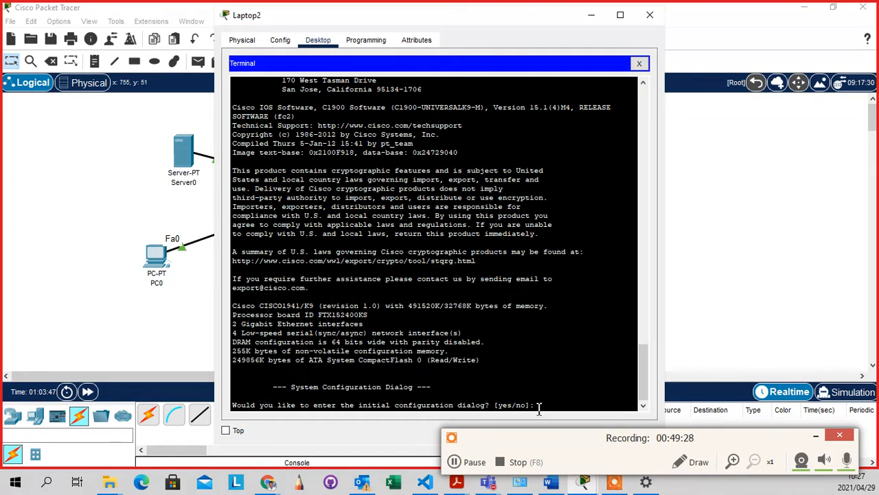
{"action": "type", "text": "no"}
Close Laptop2's window and reopen it on its Desktop applications
{"action": "left_click", "coordinate": [650, 14]}
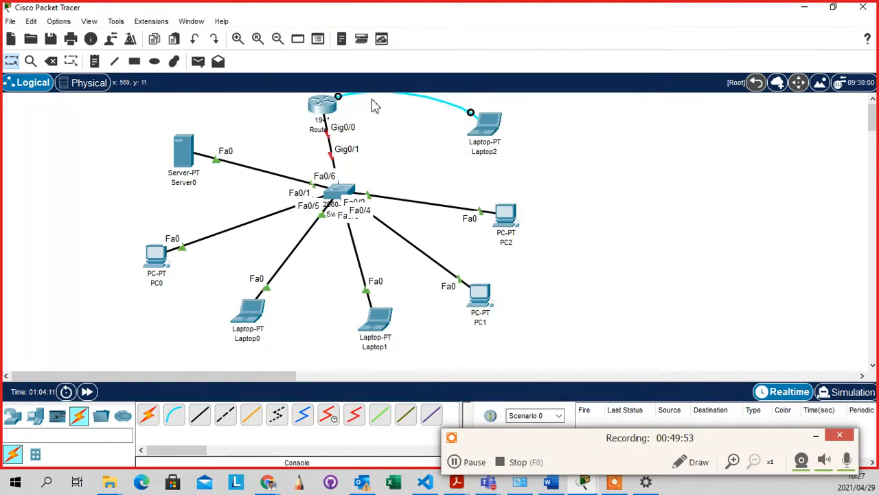
{"action": "left_click", "coordinate": [485, 131]}
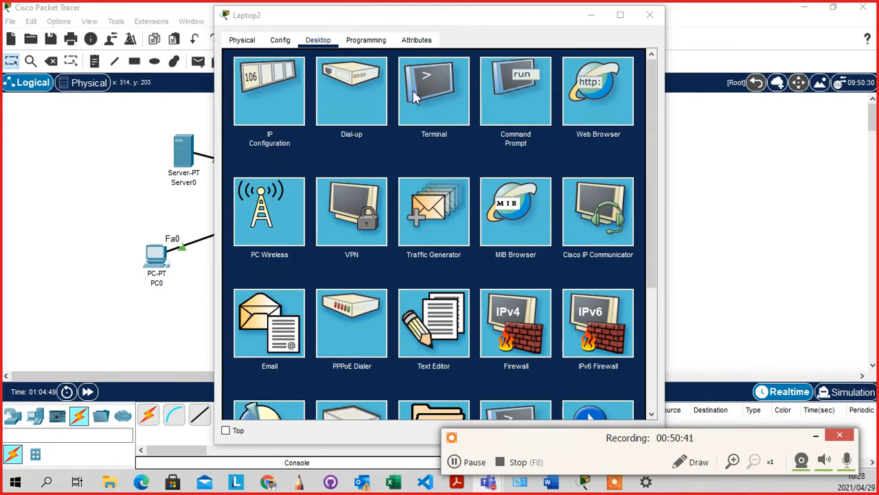
Open Laptop2's Terminal Configuration at 9600 baud, 8 data bits, no parity, 1 stop bit
{"action": "left_click", "coordinate": [437, 102]}
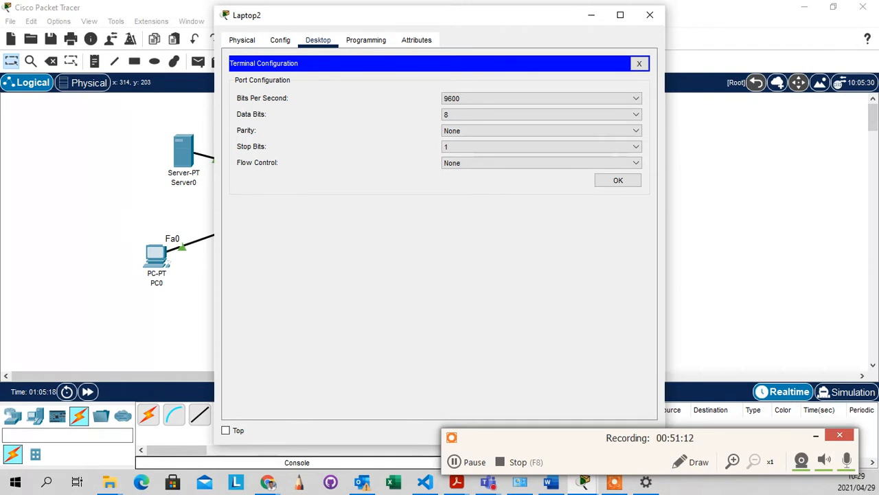
{"action": "left_click", "coordinate": [268, 482]}
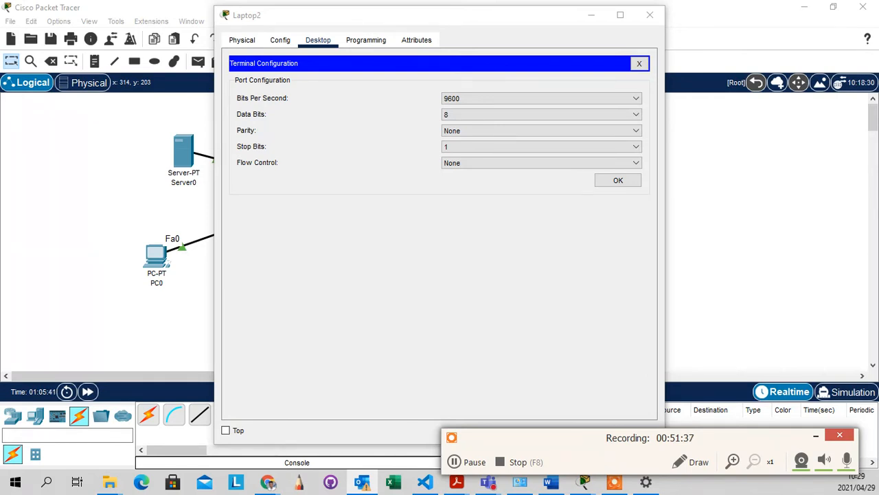
{"action": "key", "text": "alt+Tab"}
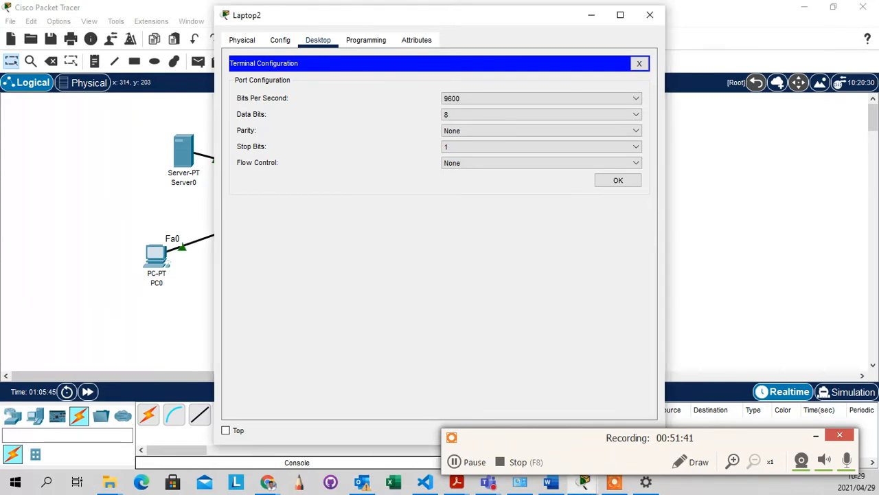
Maximize the Teams meeting, answer 'no' to the router's setup dialog, and open sharing options
{"action": "left_click_drag", "start_coordinate": [0, 138], "coordinate": [624, 9]}
{"action": "double_click", "coordinate": [624, 9]}
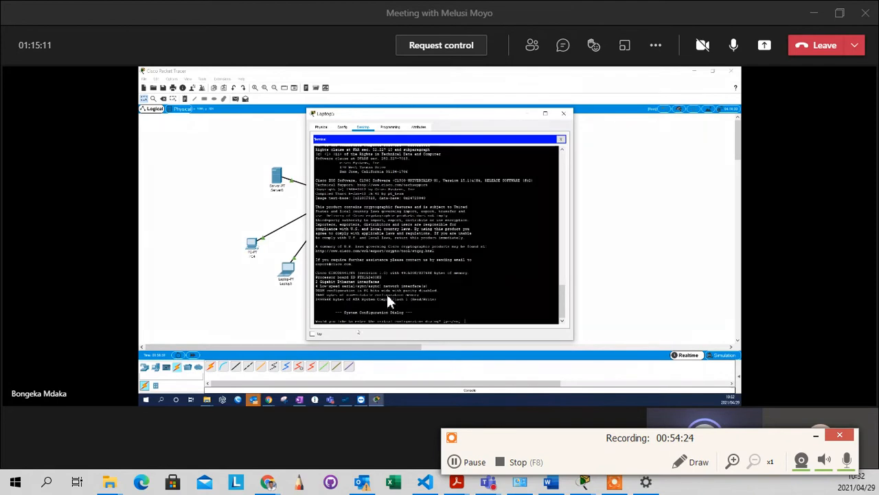
{"action": "type", "text": "no"}
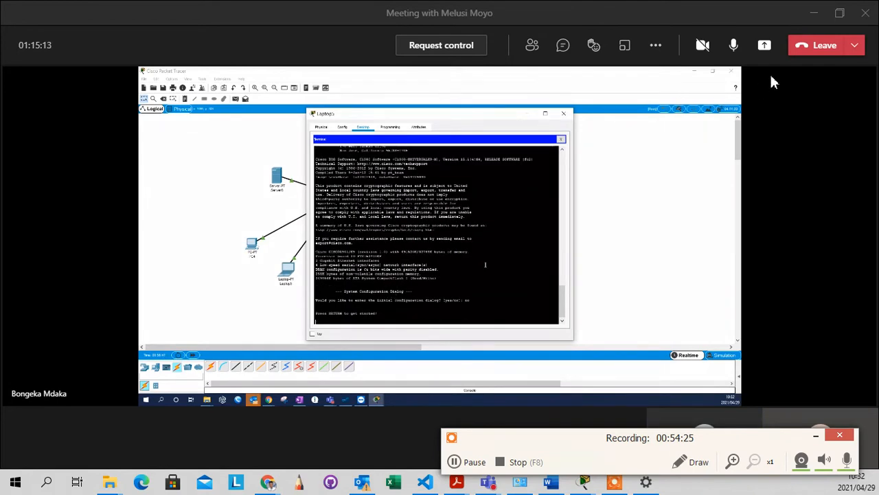
{"action": "left_click", "coordinate": [772, 52]}
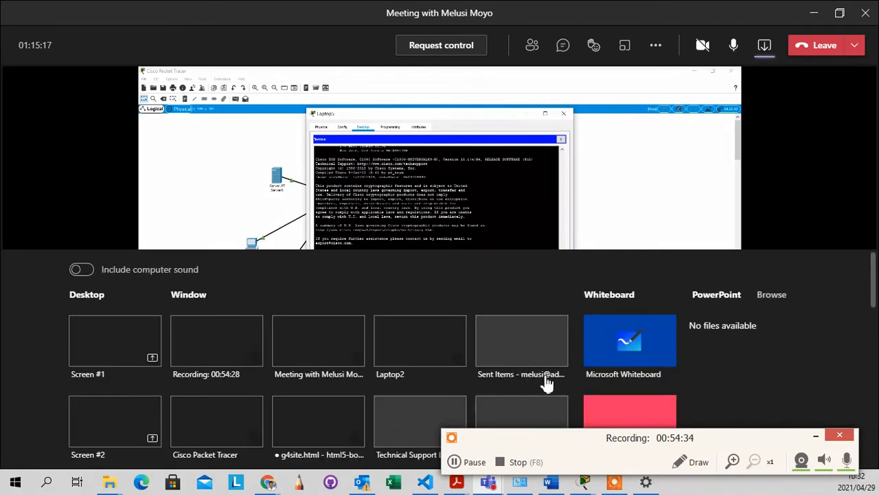
Choose the Cisco Packet Tracer window thumbnail in the Teams share tray to present it
{"action": "left_click", "coordinate": [209, 429]}
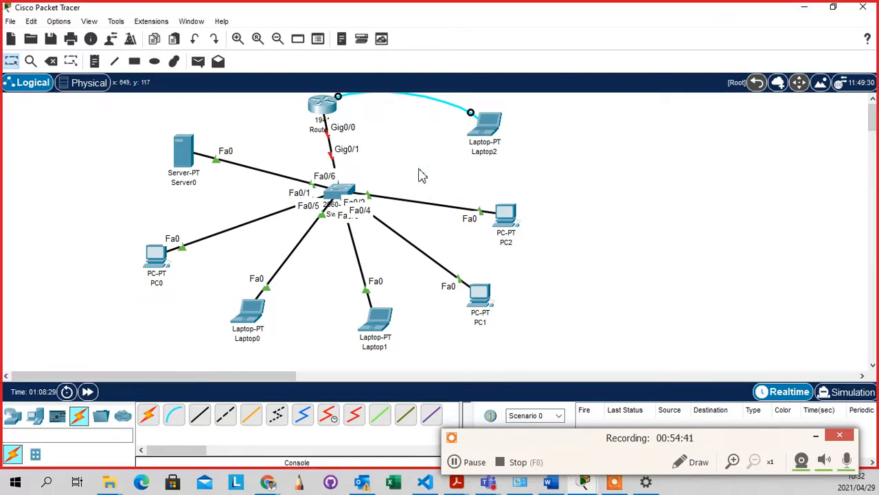
Connect Laptop2's Terminal to the router using the default terminal settings
{"action": "left_click", "coordinate": [489, 131]}
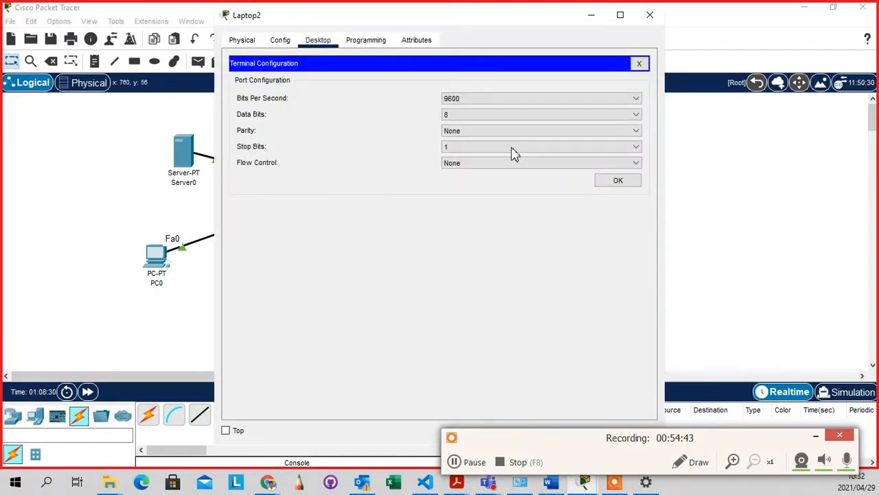
{"action": "left_click", "coordinate": [650, 15]}
{"action": "left_click", "coordinate": [489, 130]}
{"action": "left_click", "coordinate": [622, 182]}
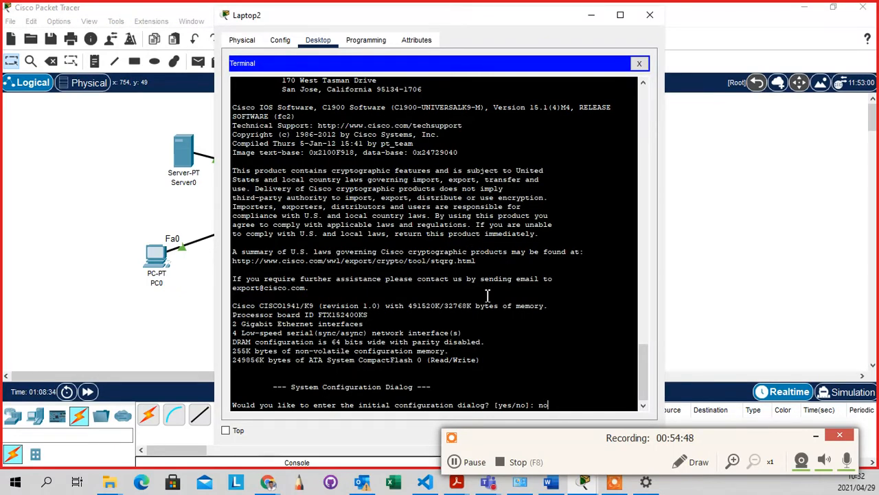
Submit 'no' to reach the Router> prompt, then switch back to the Teams meeting
{"action": "key", "text": "Return"}
{"action": "key", "text": "Return"}
{"action": "key", "text": "Return"}
{"action": "key", "text": "Return"}
{"action": "key", "text": "Return"}
{"action": "key", "text": "Return"}
{"action": "key", "text": "Return"}
{"action": "key", "text": "Return"}
{"action": "key", "text": "Return"}
{"action": "key", "text": "Return"}
{"action": "key", "text": "Return"}
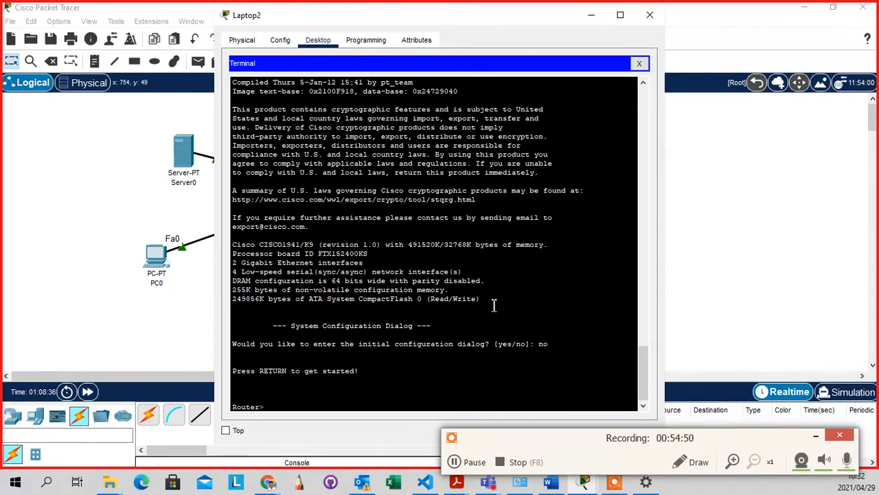
{"action": "key", "text": "Return"}
{"action": "key", "text": "Return"}
{"action": "key", "text": "Return"}
{"action": "key", "text": "Return"}
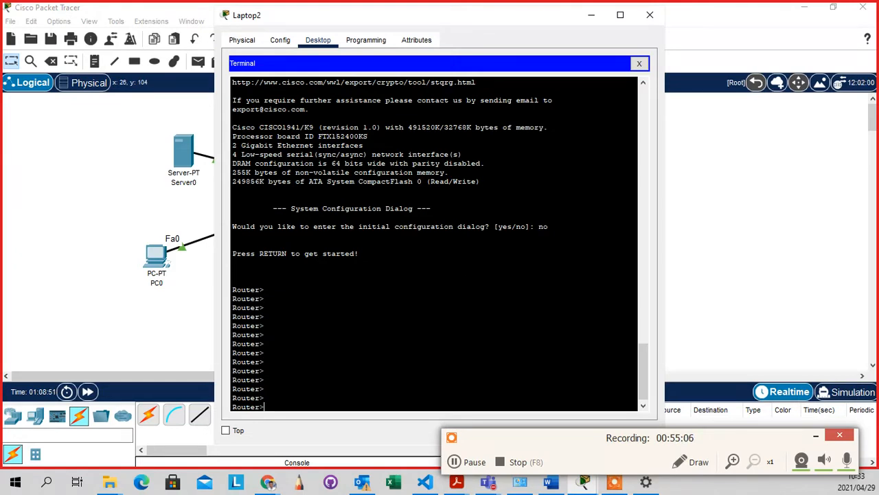
{"action": "key", "text": "alt+Tab"}
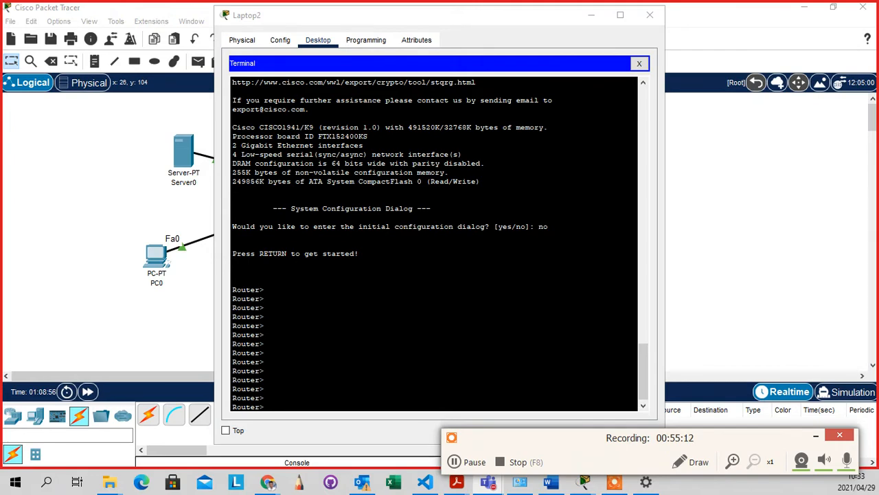
{"action": "key", "text": "alt+Tab"}
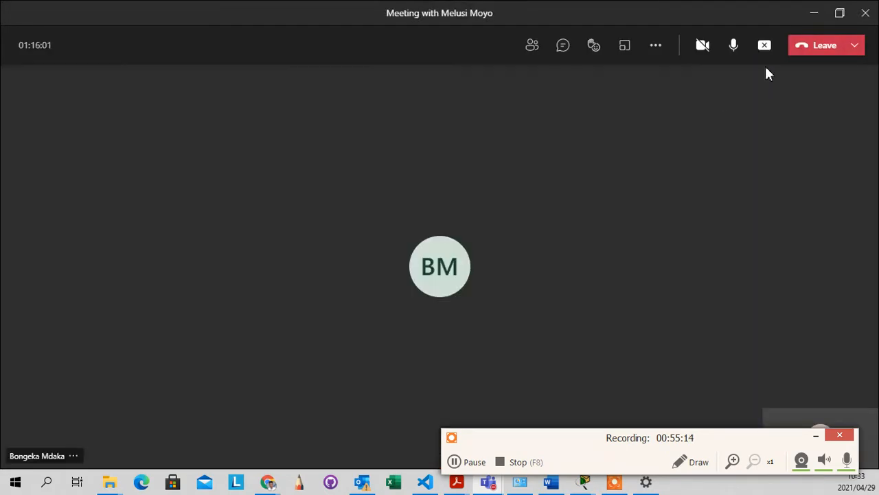
Stop presenting Packet Tracer and reopen the Teams share tray with Ctrl+Shift+E
{"action": "left_click", "coordinate": [765, 50]}
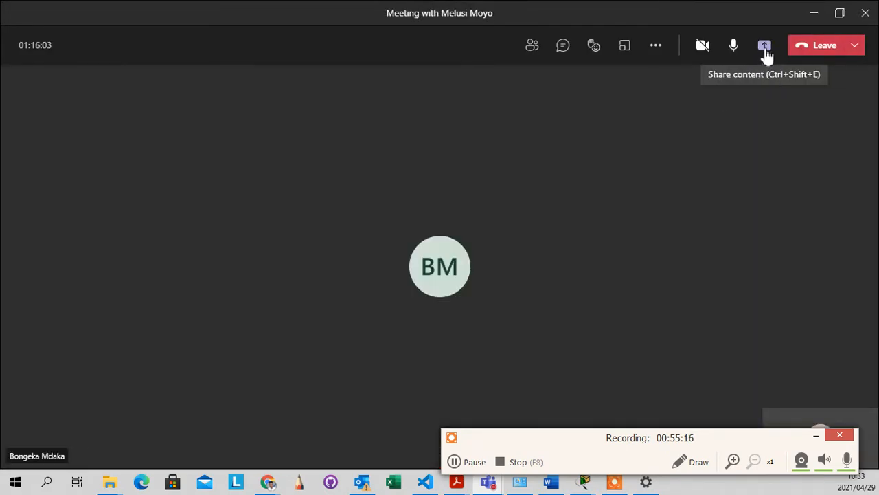
{"action": "key", "text": "ctrl+shift+e"}
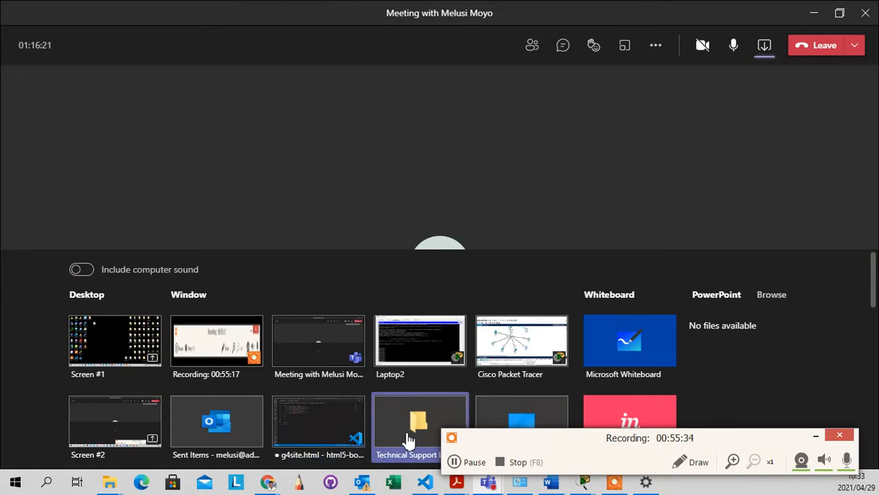
Share only the Laptop2 window, move Teams aside, and type enable at the Router> prompt
{"action": "left_click", "coordinate": [410, 357]}
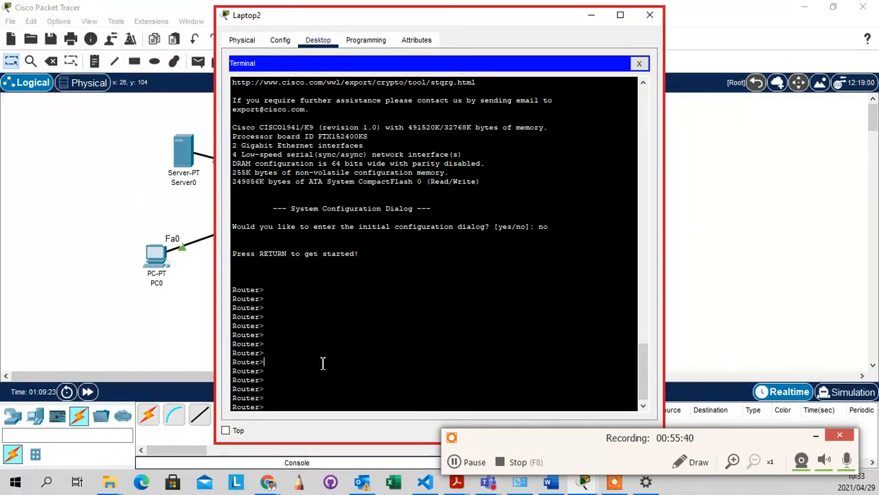
{"action": "key", "text": "Return"}
{"action": "key", "text": "Return"}
{"action": "key", "text": "Return"}
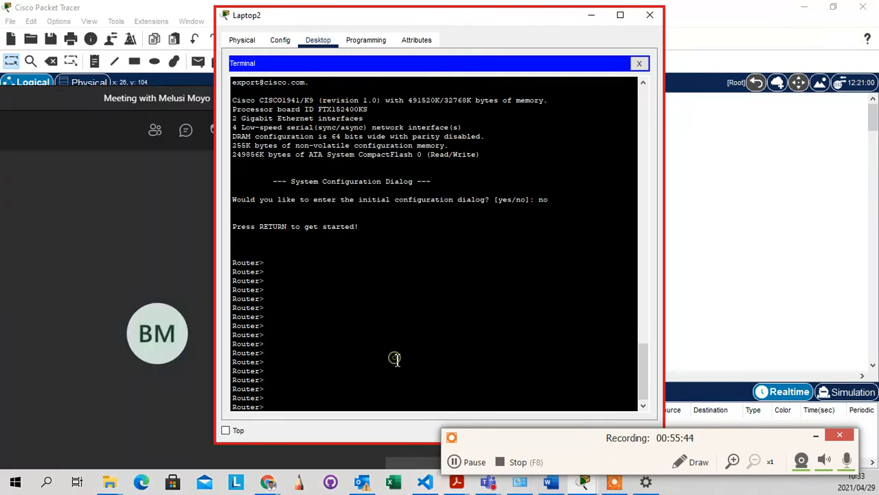
{"action": "left_click", "coordinate": [396, 359]}
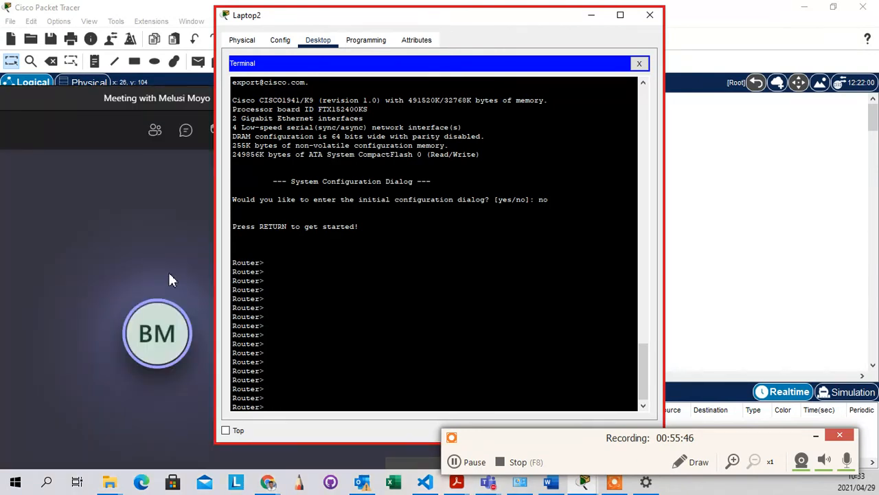
{"action": "left_click_drag", "start_coordinate": [98, 93], "coordinate": [0, 319]}
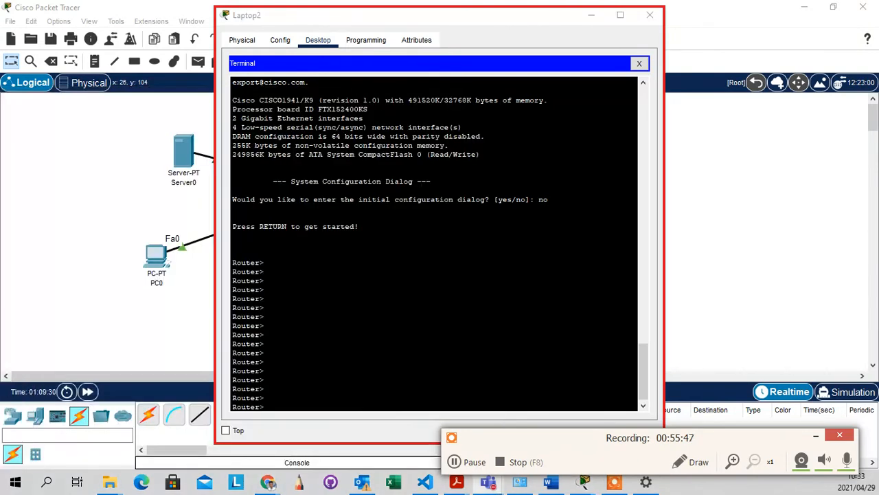
{"action": "left_click", "coordinate": [409, 353]}
{"action": "scroll", "coordinate": [380, 325], "scroll_direction": "down", "scroll_amount": 1}
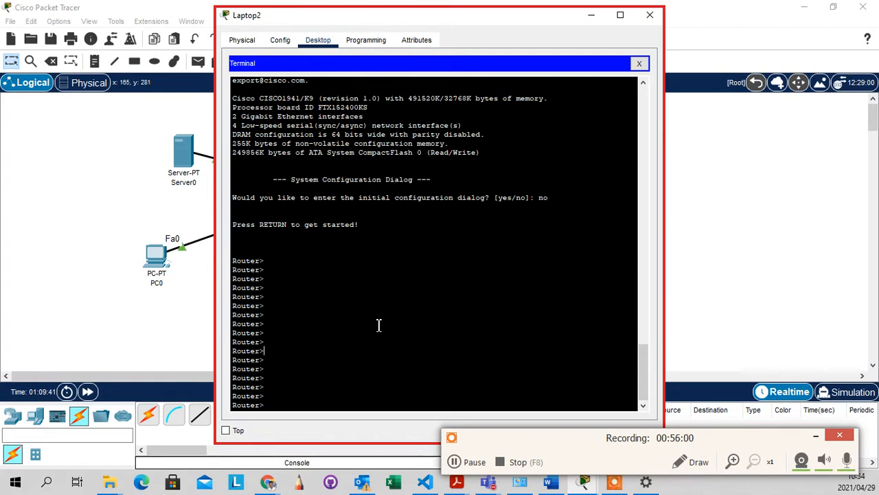
{"action": "type", "text": "enable"}
Run enable to enter privileged EXEC mode at the Router# prompt
{"action": "key", "text": "Return"}
{"action": "key", "text": "Return"}
{"action": "key", "text": "Return"}
{"action": "key", "text": "Return"}
{"action": "key", "text": "Return"}
{"action": "key", "text": "Return"}
{"action": "key", "text": "Return"}
{"action": "key", "text": "Return"}
{"action": "key", "text": "Return"}
{"action": "key", "text": "Return"}
{"action": "key", "text": "Return"}
{"action": "key", "text": "Return"}
{"action": "key", "text": "Return"}
{"action": "key", "text": "Return"}
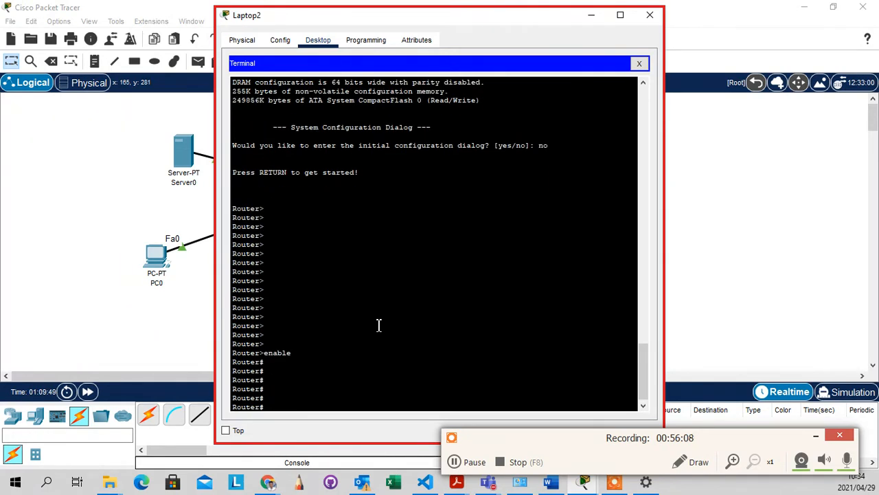
{"action": "key", "text": "Return"}
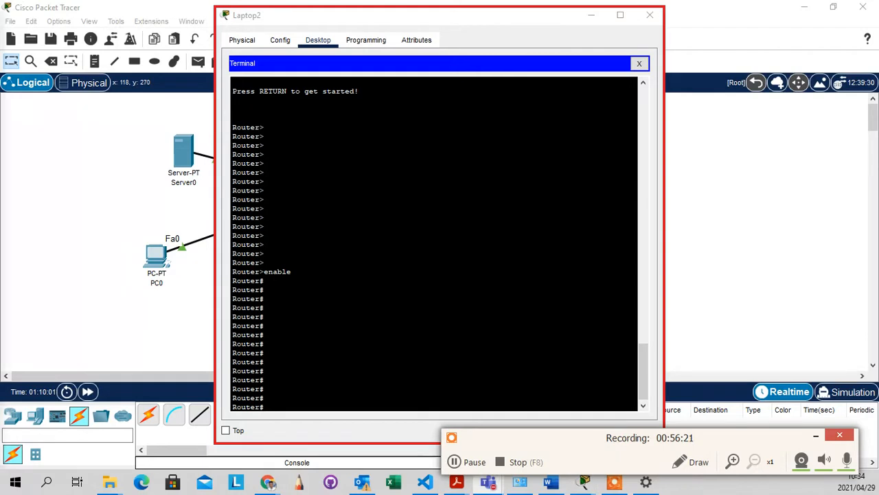
{"action": "scroll", "coordinate": [320, 328], "scroll_direction": "down", "scroll_amount": 1}
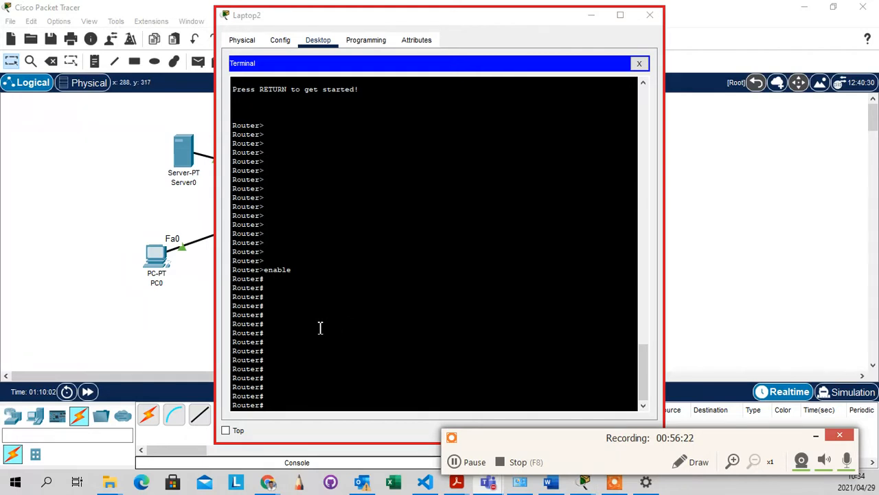
Highlight the enable command and the Router> prompt lines to point them out
{"action": "double_click", "coordinate": [301, 270]}
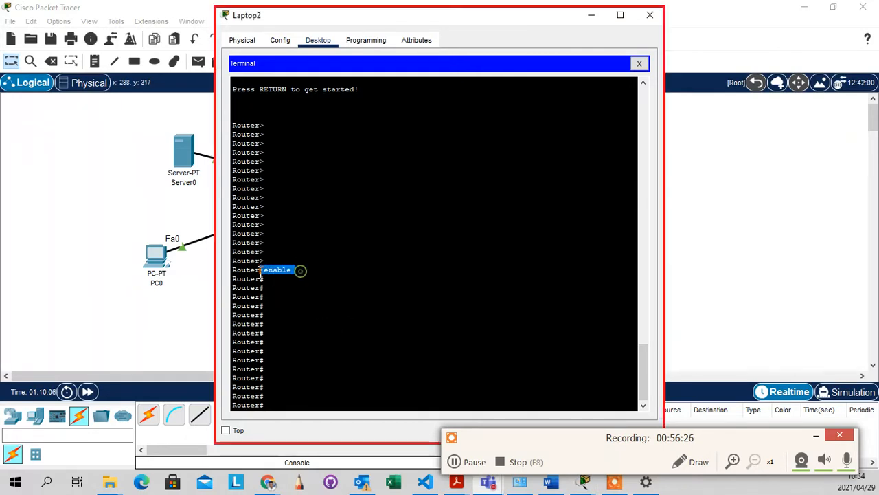
{"action": "left_click", "coordinate": [286, 320]}
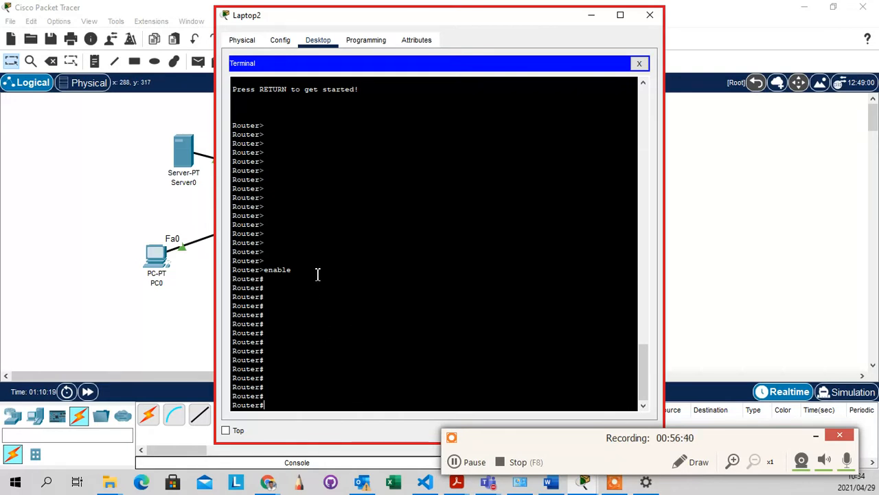
{"action": "left_click_drag", "start_coordinate": [315, 272], "coordinate": [258, 272]}
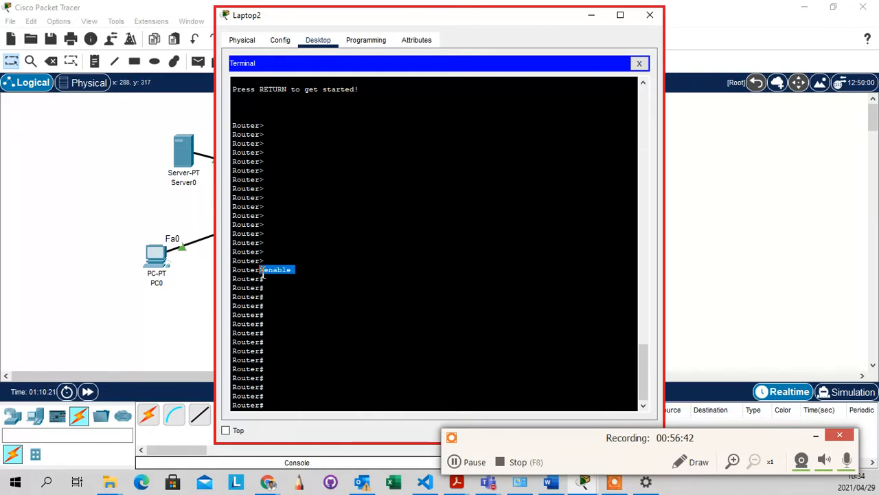
{"action": "left_click", "coordinate": [287, 266]}
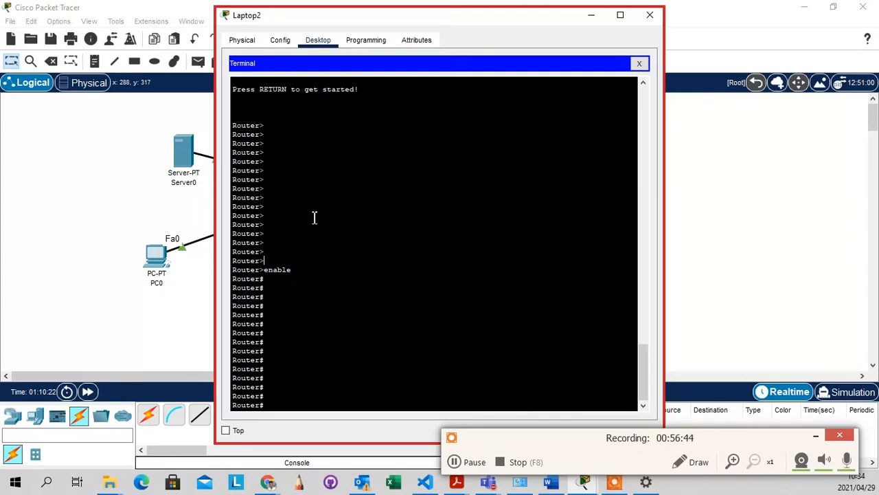
{"action": "left_click_drag", "start_coordinate": [270, 149], "coordinate": [278, 207]}
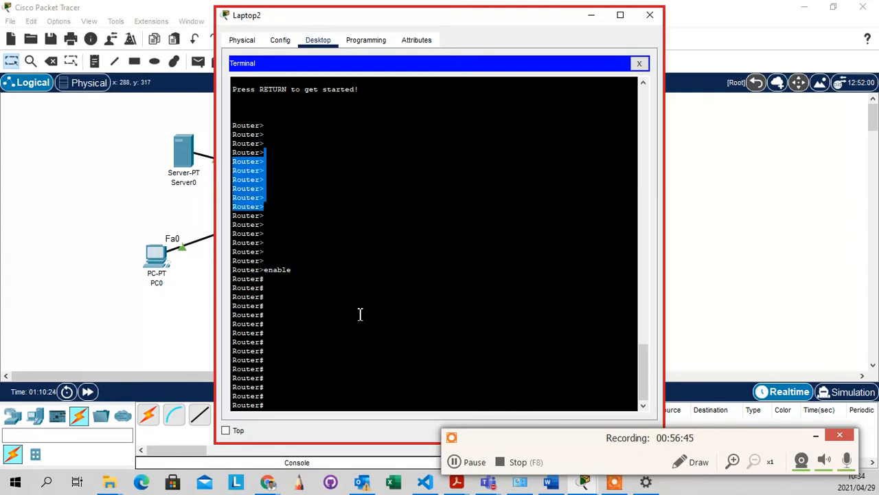
{"action": "left_click", "coordinate": [261, 327]}
{"action": "left_click_drag", "start_coordinate": [292, 272], "coordinate": [260, 270]}
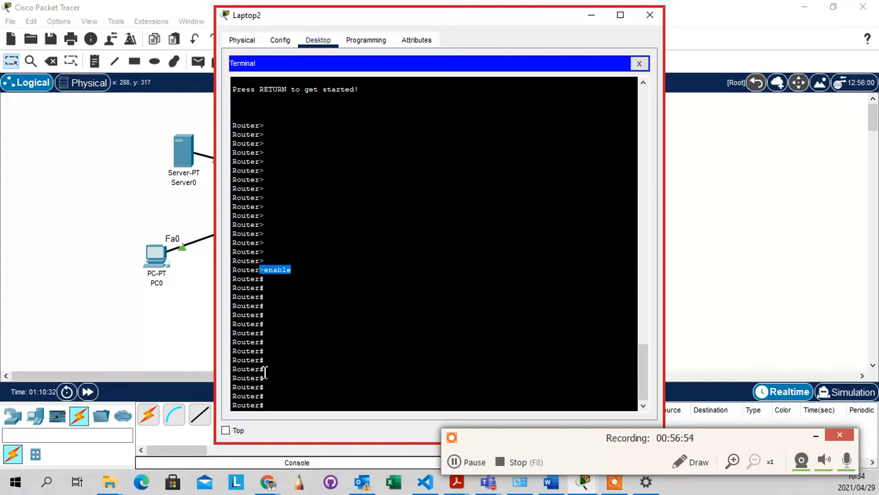
{"action": "left_click", "coordinate": [286, 358]}
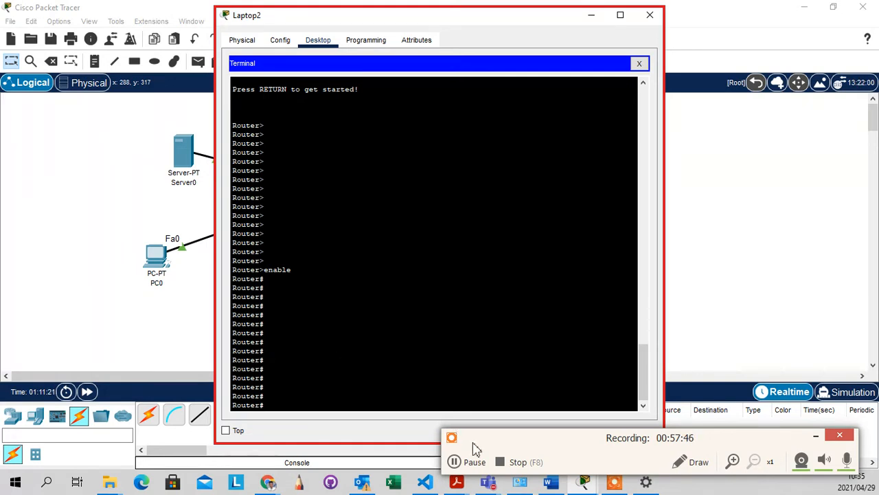
{"action": "left_click", "coordinate": [470, 474]}
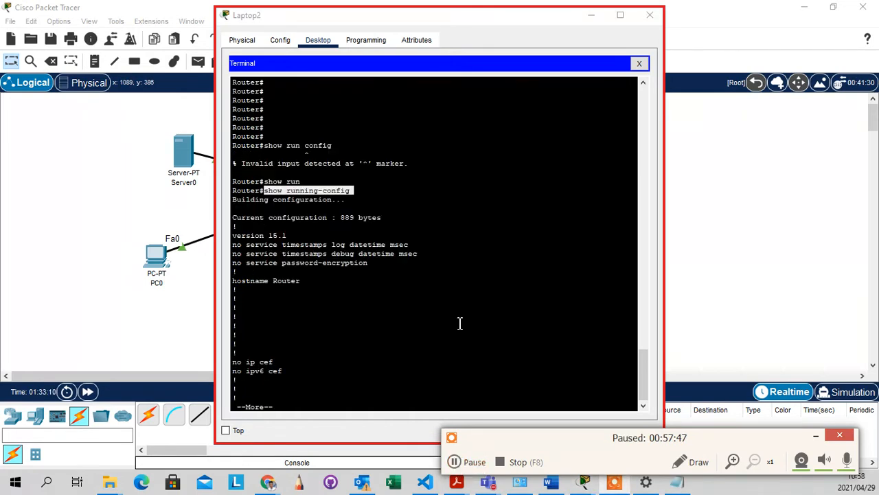
Page the running-config past the license line to the GigabitEthernet0/0 and 0/1 blocks
{"action": "key", "text": "F9"}
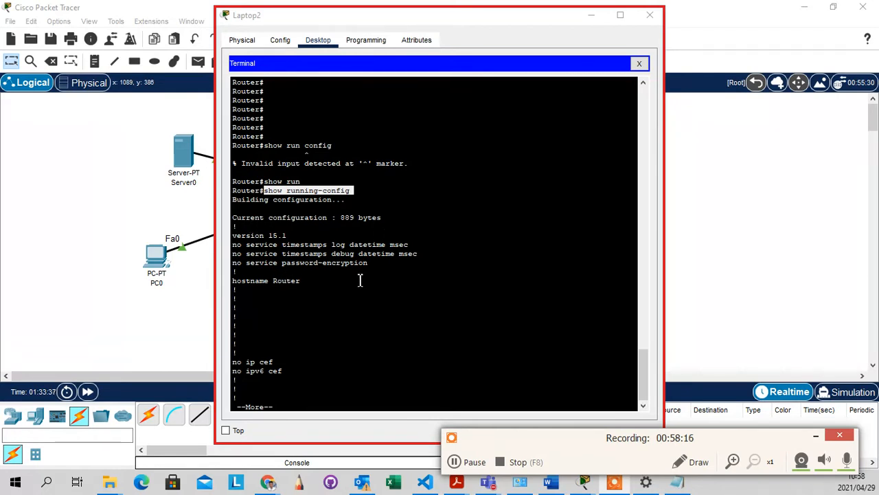
{"action": "left_click", "coordinate": [327, 313]}
{"action": "key", "text": "Return"}
{"action": "key", "text": "Return"}
{"action": "key", "text": "Return"}
{"action": "key", "text": "Return"}
{"action": "key", "text": "Return"}
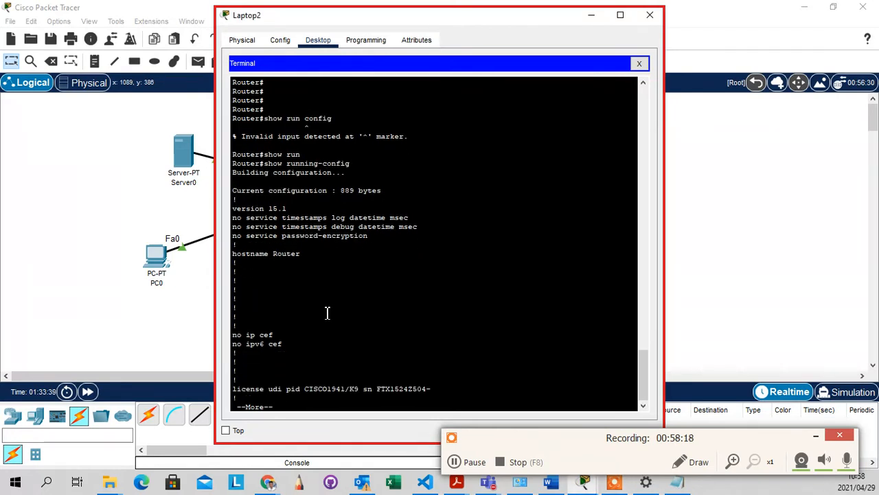
{"action": "key", "text": "Return"}
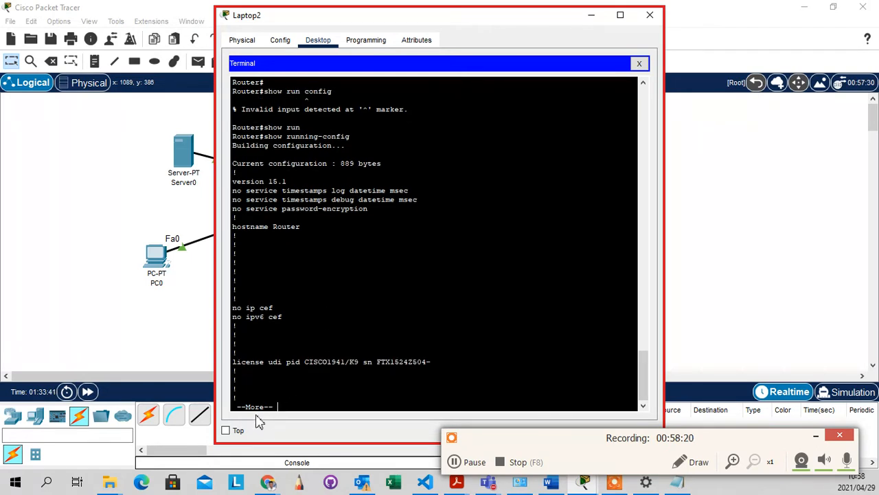
{"action": "key", "text": "Return"}
{"action": "key", "text": "Return"}
{"action": "key", "text": "Return"}
{"action": "key", "text": "Return"}
{"action": "key", "text": "Return"}
{"action": "key", "text": "Return"}
{"action": "key", "text": "Return"}
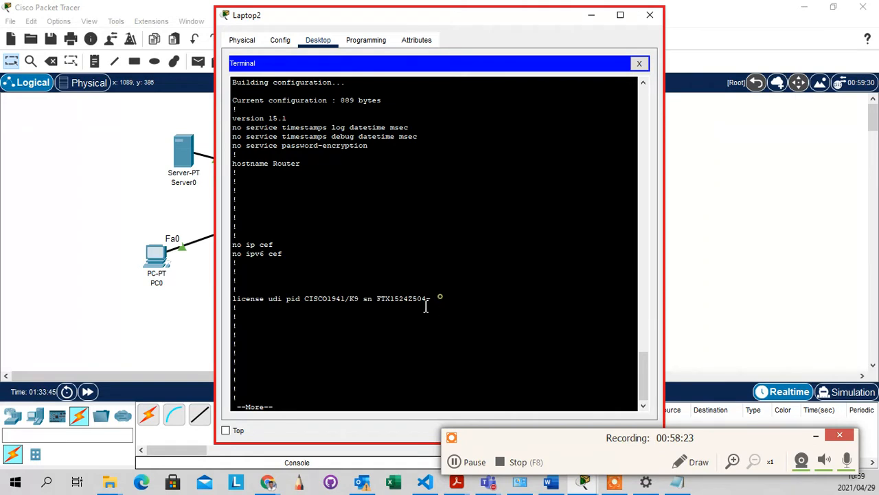
{"action": "left_click_drag", "start_coordinate": [434, 299], "coordinate": [235, 296]}
{"action": "key", "text": "Return"}
{"action": "key", "text": "Return"}
{"action": "key", "text": "Return"}
{"action": "key", "text": "Return"}
{"action": "key", "text": "Return"}
{"action": "key", "text": "Return"}
{"action": "key", "text": "Return"}
{"action": "key", "text": "Return"}
{"action": "key", "text": "Return"}
{"action": "key", "text": "Return"}
{"action": "key", "text": "Return"}
{"action": "key", "text": "Return"}
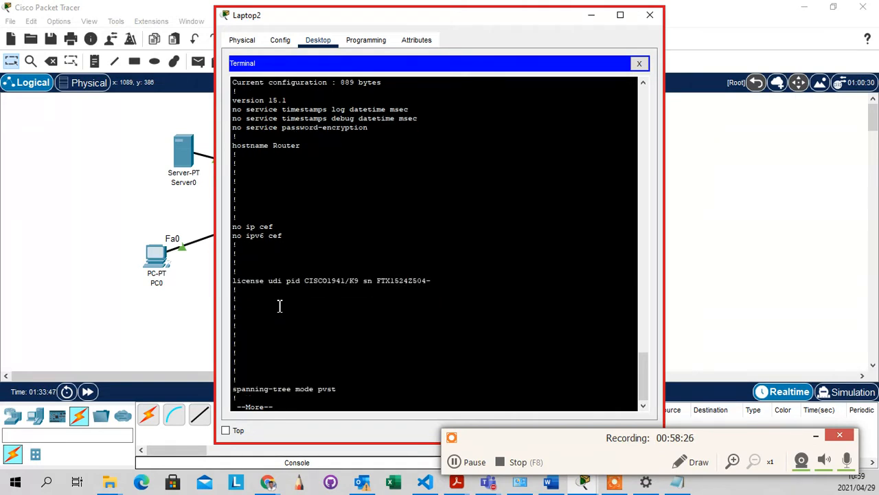
{"action": "key", "text": "Return"}
{"action": "key", "text": "Return"}
{"action": "key", "text": "Return"}
{"action": "key", "text": "Return"}
{"action": "key", "text": "Return"}
{"action": "key", "text": "Return"}
{"action": "key", "text": "Return"}
{"action": "key", "text": "Return"}
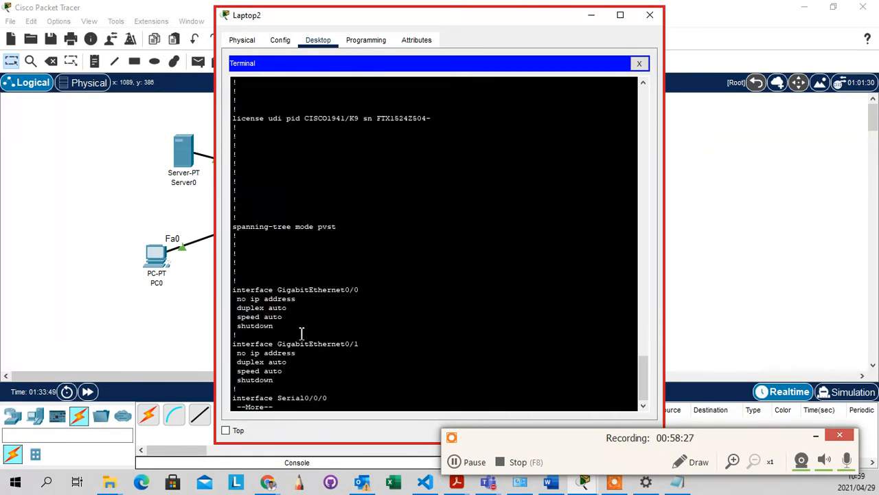
{"action": "left_click", "coordinate": [277, 327]}
Advance the config output to reveal Serial0/0/0 and Serial0/0/1 with clock rate 2000000
{"action": "scroll", "coordinate": [364, 303], "scroll_direction": "down", "scroll_amount": 1}
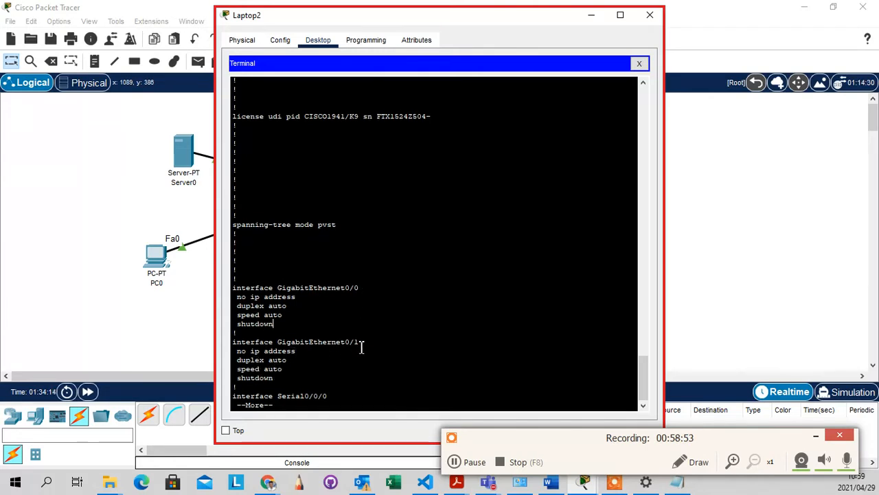
{"action": "left_click_drag", "start_coordinate": [292, 352], "coordinate": [237, 360]}
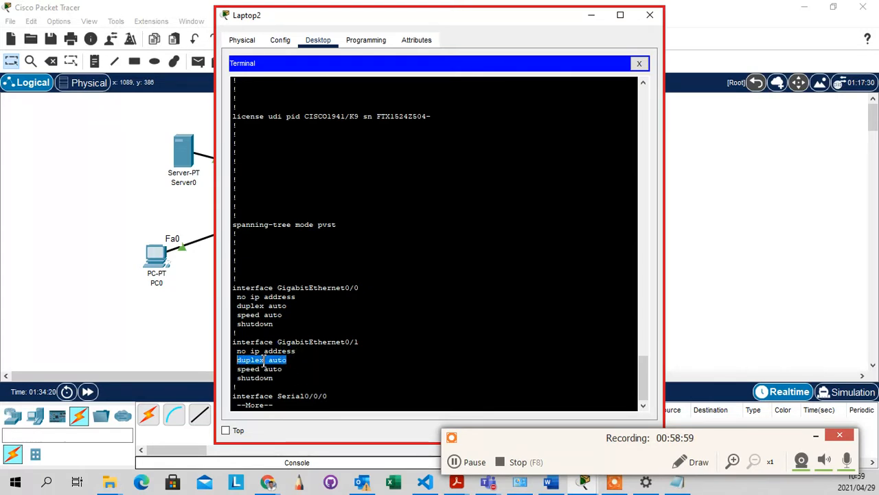
{"action": "key", "text": "Return"}
{"action": "key", "text": "Return"}
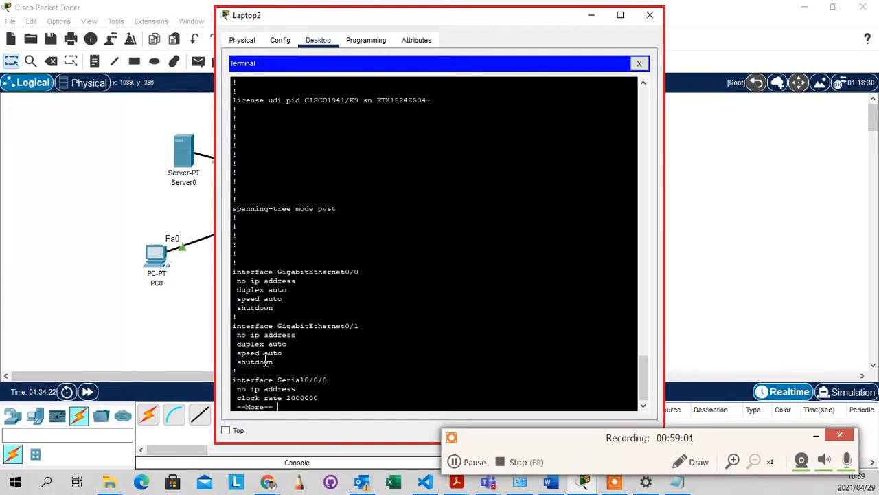
{"action": "key", "text": "Return"}
{"action": "key", "text": "Return"}
{"action": "key", "text": "Return"}
{"action": "key", "text": "Return"}
{"action": "key", "text": "Return"}
{"action": "key", "text": "Return"}
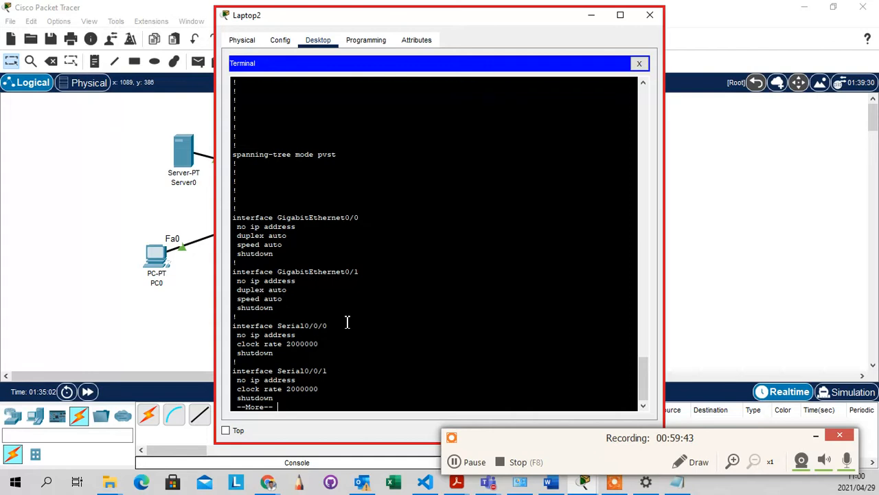
Highlight GigabitEthernet0/1's shutdown, no ip address, duplex and speed lines to explain them
{"action": "key", "text": "Return"}
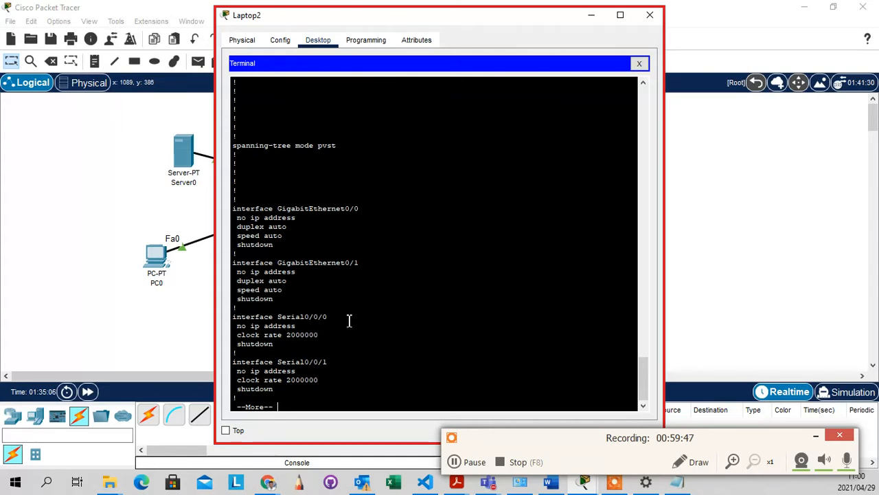
{"action": "scroll", "coordinate": [349, 321], "scroll_direction": "down", "scroll_amount": 1}
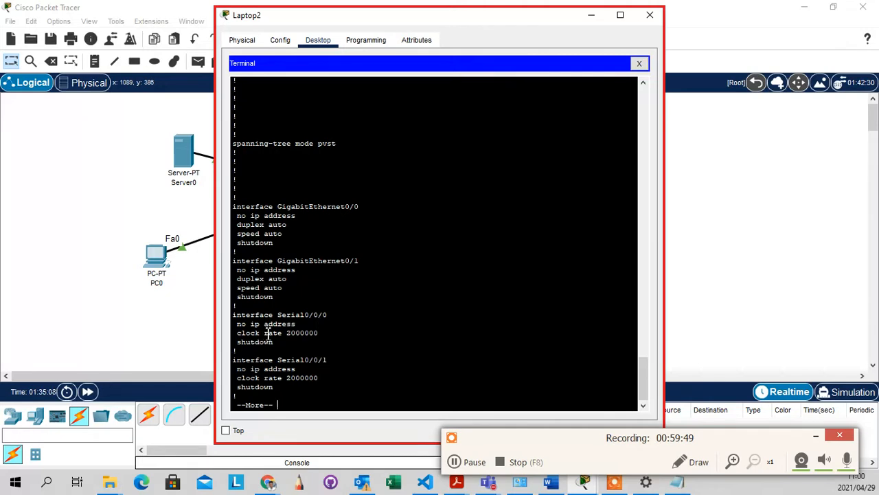
{"action": "left_click_drag", "start_coordinate": [278, 297], "coordinate": [237, 297]}
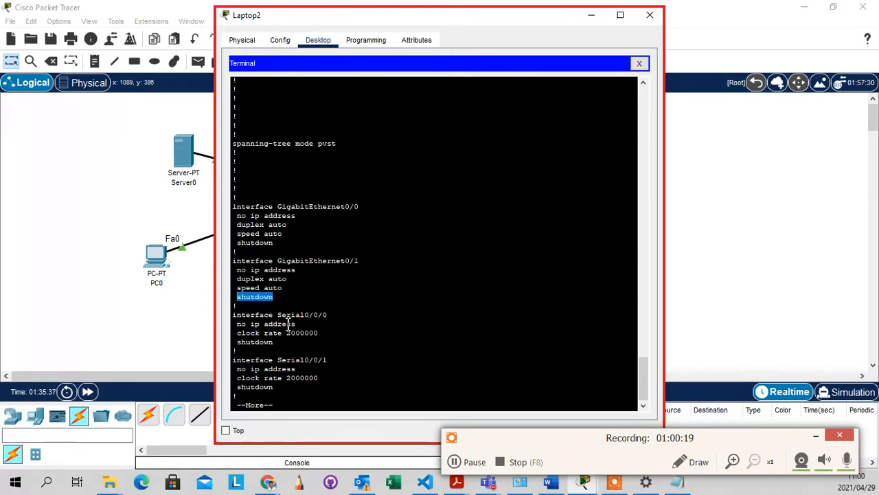
{"action": "left_click_drag", "start_coordinate": [281, 289], "coordinate": [237, 302]}
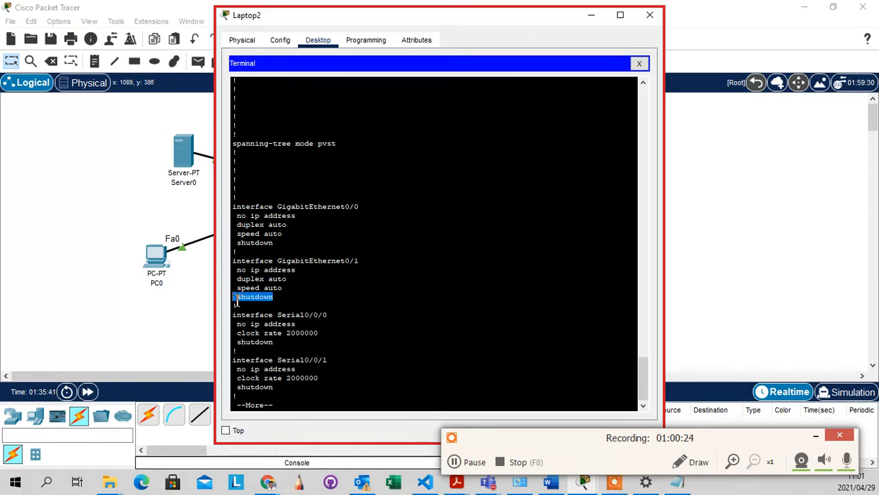
{"action": "left_click_drag", "start_coordinate": [299, 271], "coordinate": [238, 270]}
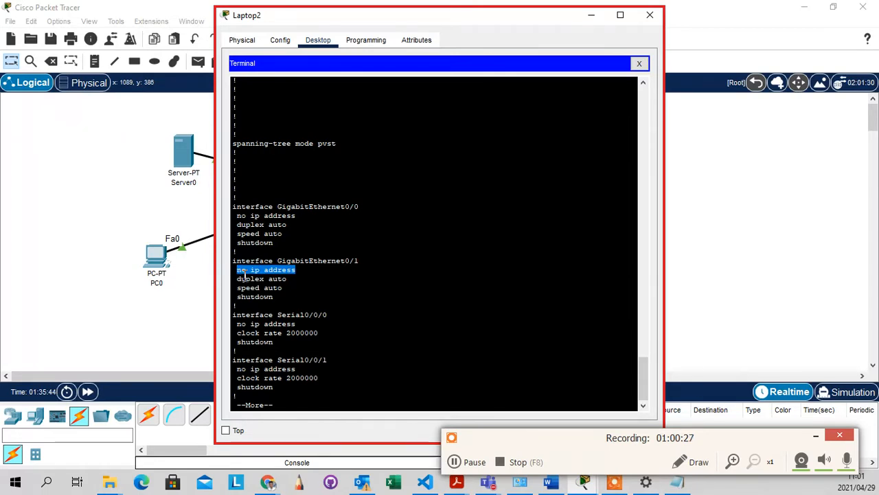
{"action": "left_click_drag", "start_coordinate": [283, 288], "coordinate": [256, 271]}
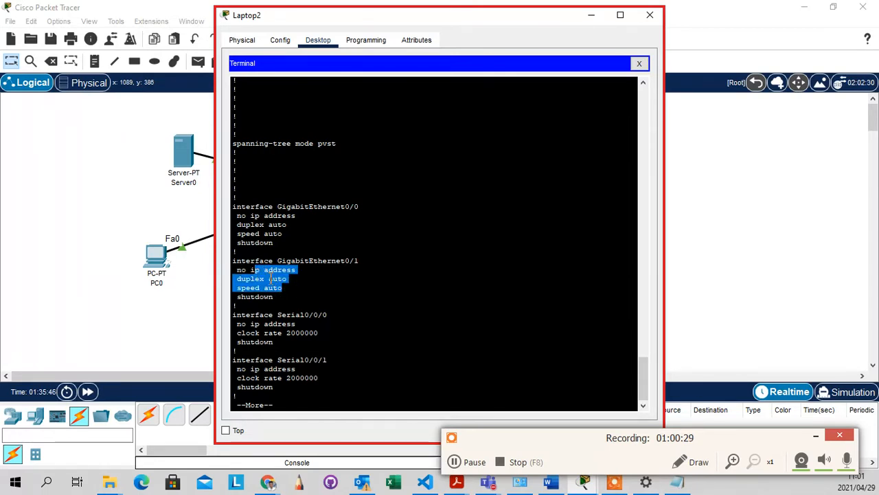
{"action": "left_click", "coordinate": [321, 332]}
Page on through Serial0/1/0, Serial0/1/1, Vlan1 and the line vty 0 4 settings
{"action": "key", "text": "Return"}
{"action": "key", "text": "Return"}
{"action": "key", "text": "Return"}
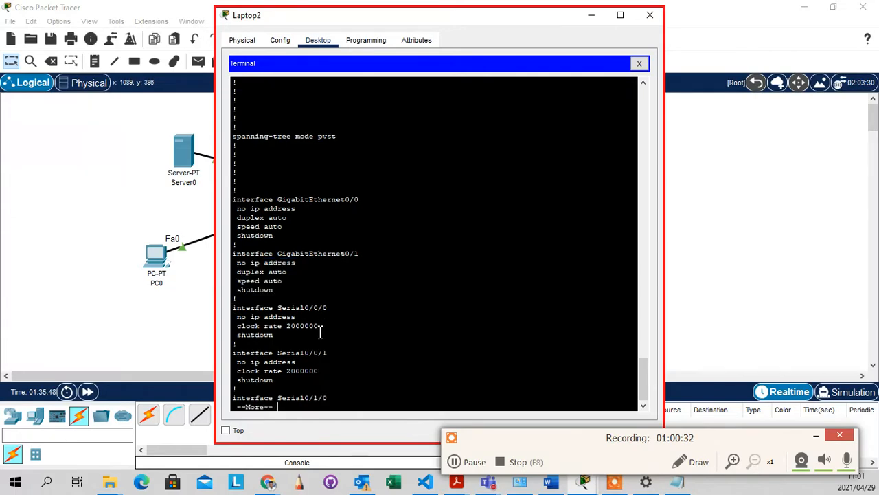
{"action": "key", "text": "Return"}
{"action": "key", "text": "Return"}
{"action": "key", "text": "Return"}
{"action": "key", "text": "Return"}
{"action": "key", "text": "Return"}
{"action": "key", "text": "Return"}
{"action": "key", "text": "Return"}
{"action": "key", "text": "Return"}
{"action": "key", "text": "Return"}
{"action": "key", "text": "Return"}
{"action": "key", "text": "Return"}
{"action": "key", "text": "Return"}
{"action": "key", "text": "Return"}
{"action": "key", "text": "Return"}
{"action": "key", "text": "Return"}
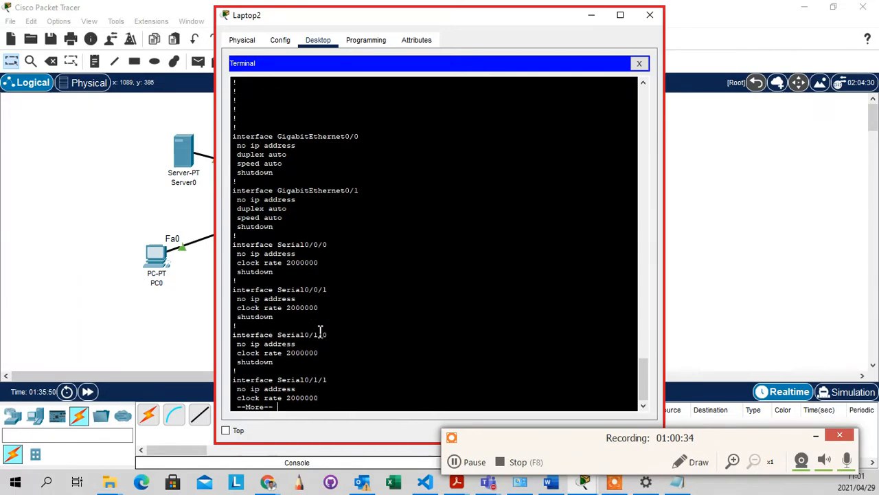
{"action": "key", "text": "Return"}
{"action": "key", "text": "Return"}
{"action": "key", "text": "Return"}
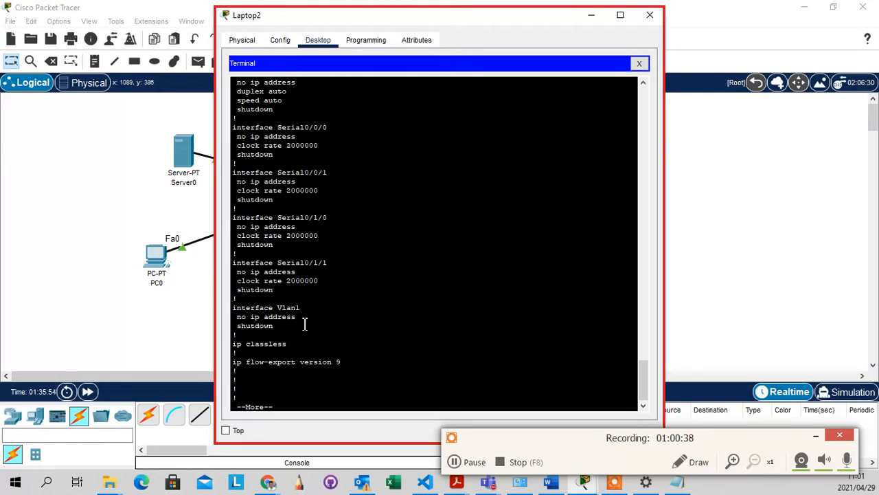
{"action": "left_click_drag", "start_coordinate": [277, 336], "coordinate": [237, 298]}
{"action": "left_click", "coordinate": [309, 322]}
{"action": "key", "text": "Return"}
{"action": "key", "text": "Return"}
{"action": "key", "text": "Return"}
{"action": "key", "text": "Return"}
{"action": "key", "text": "Return"}
{"action": "key", "text": "Return"}
{"action": "key", "text": "Return"}
{"action": "key", "text": "Return"}
{"action": "key", "text": "Return"}
{"action": "key", "text": "Return"}
{"action": "key", "text": "Return"}
{"action": "key", "text": "Return"}
{"action": "key", "text": "Return"}
{"action": "key", "text": "Return"}
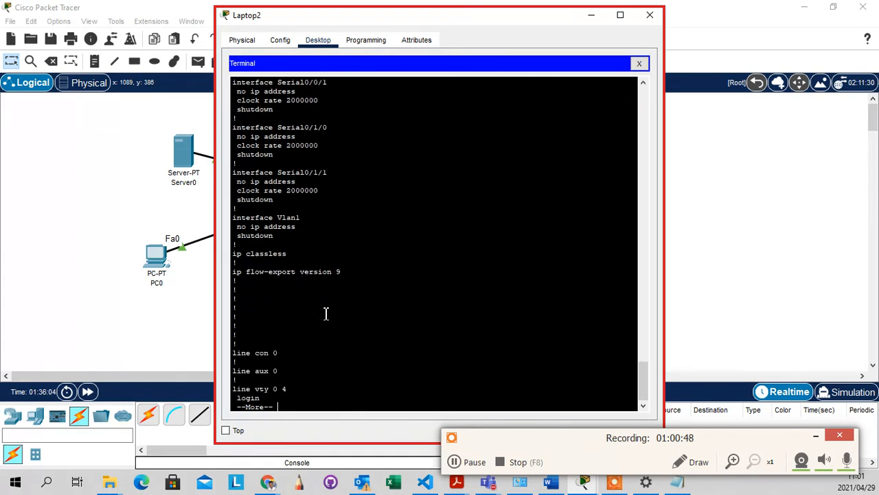
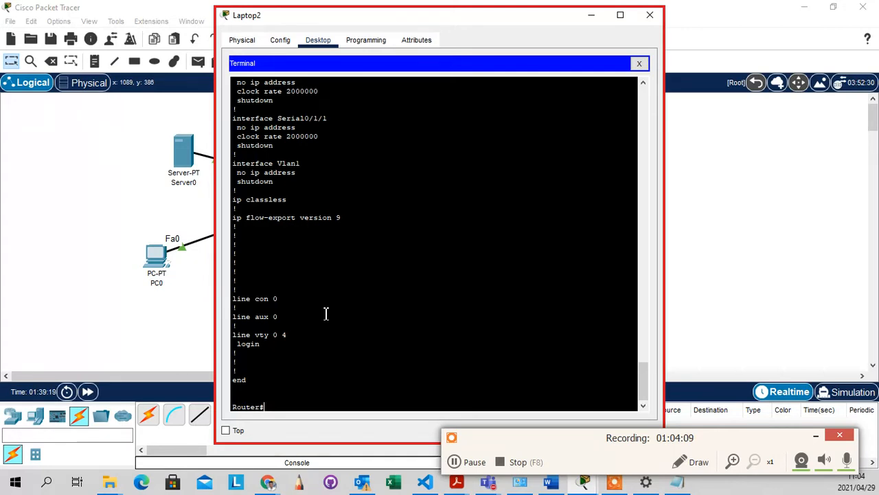
Run configure terminal to enter global configuration mode, then END back to Router#
{"action": "key", "text": "Return"}
{"action": "key", "text": "Return"}
{"action": "key", "text": "Return"}
{"action": "key", "text": "Return"}
{"action": "key", "text": "Return"}
{"action": "key", "text": "Return"}
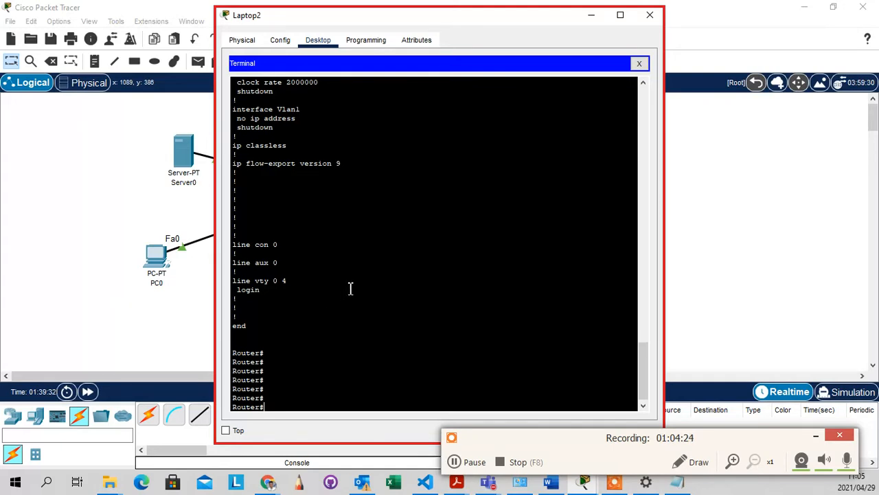
{"action": "scroll", "coordinate": [350, 289], "scroll_direction": "up", "scroll_amount": 3}
{"action": "scroll", "coordinate": [351, 289], "scroll_direction": "down", "scroll_amount": 3}
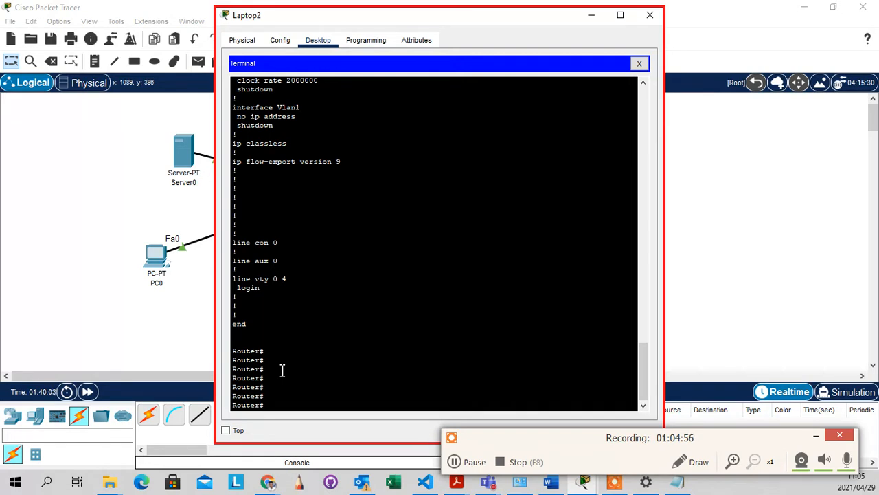
{"action": "type", "text": "termin"}
{"action": "key", "text": "BackSpace"}
{"action": "key", "text": "BackSpace"}
{"action": "key", "text": "BackSpace"}
{"action": "key", "text": "BackSpace"}
{"action": "key", "text": "BackSpace"}
{"action": "key", "text": "BackSpace"}
{"action": "type", "text": "CONFI"}
{"action": "key", "text": "Tab"}
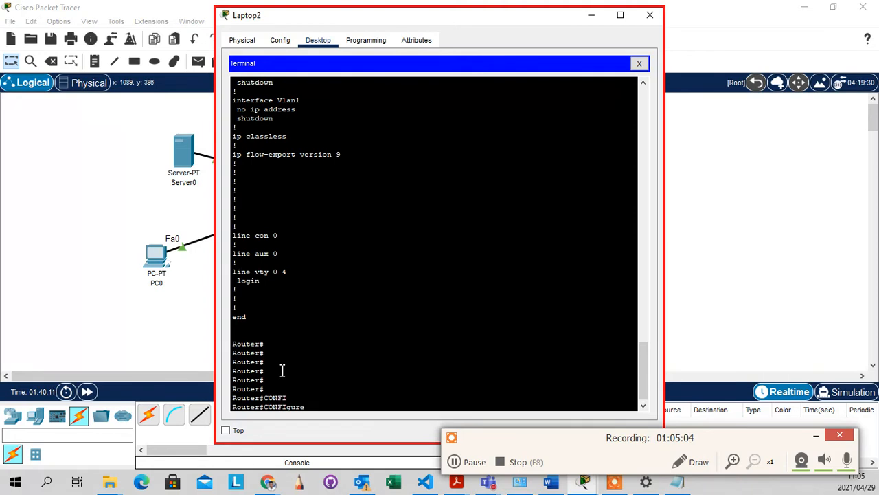
{"action": "type", "text": "TERM"}
{"action": "key", "text": "Tab"}
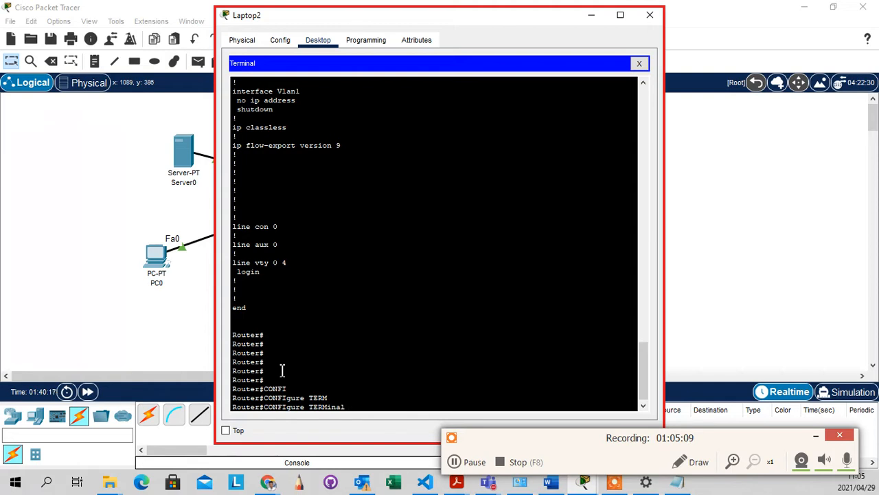
{"action": "key", "text": "Return"}
{"action": "key", "text": "Return"}
{"action": "key", "text": "Return"}
{"action": "key", "text": "Return"}
{"action": "key", "text": "Return"}
{"action": "key", "text": "Return"}
{"action": "key", "text": "Return"}
{"action": "key", "text": "Return"}
{"action": "key", "text": "Return"}
{"action": "key", "text": "Return"}
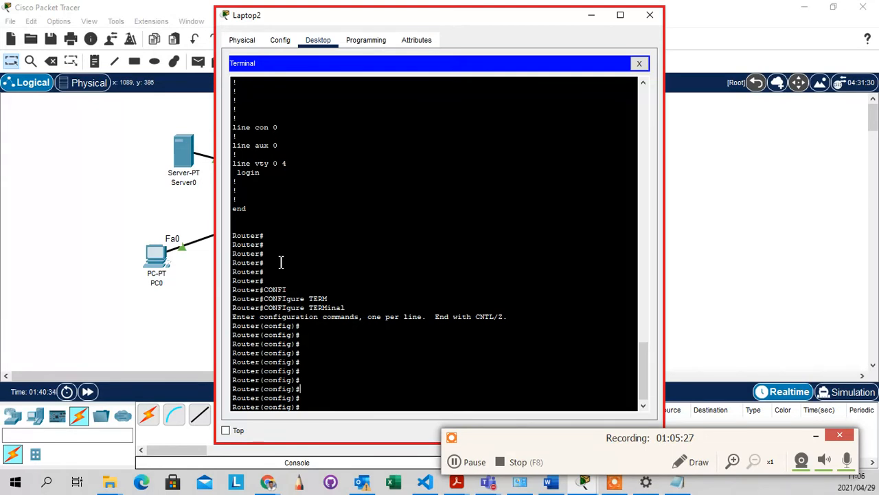
{"action": "type", "text": "END"}
{"action": "key", "text": "Return"}
Run SHOW IP INT BR to list the router's interfaces in brief
{"action": "key", "text": "Return"}
{"action": "key", "text": "Return"}
{"action": "key", "text": "Return"}
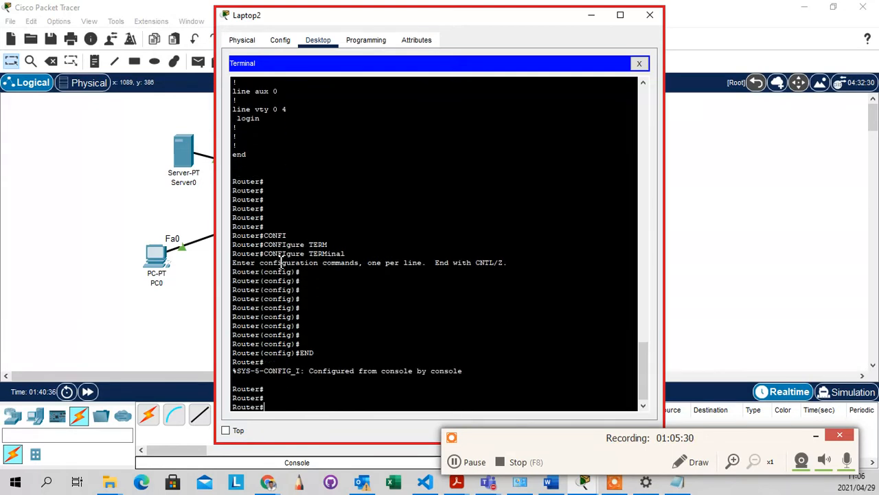
{"action": "key", "text": "Return"}
{"action": "key", "text": "Return"}
{"action": "key", "text": "Return"}
{"action": "key", "text": "Return"}
{"action": "key", "text": "Return"}
{"action": "key", "text": "Return"}
{"action": "type", "text": "SHO"}
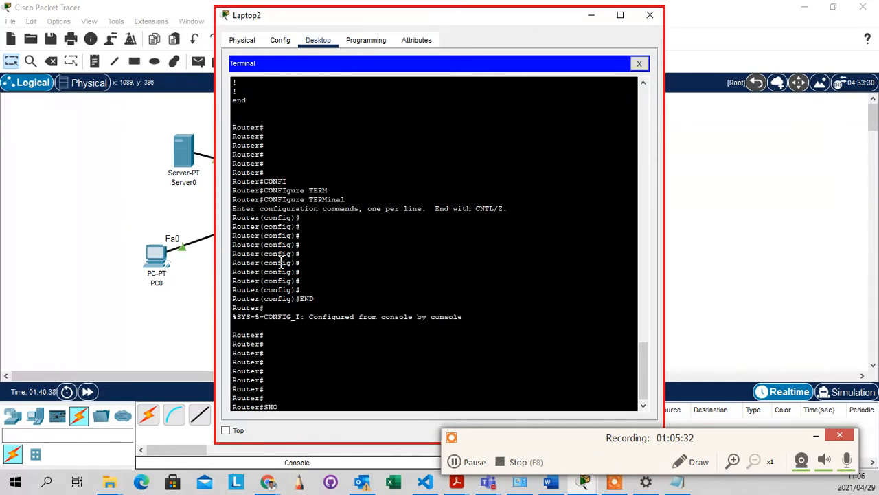
{"action": "type", "text": "W RUNN"}
{"action": "key", "text": "Tab"}
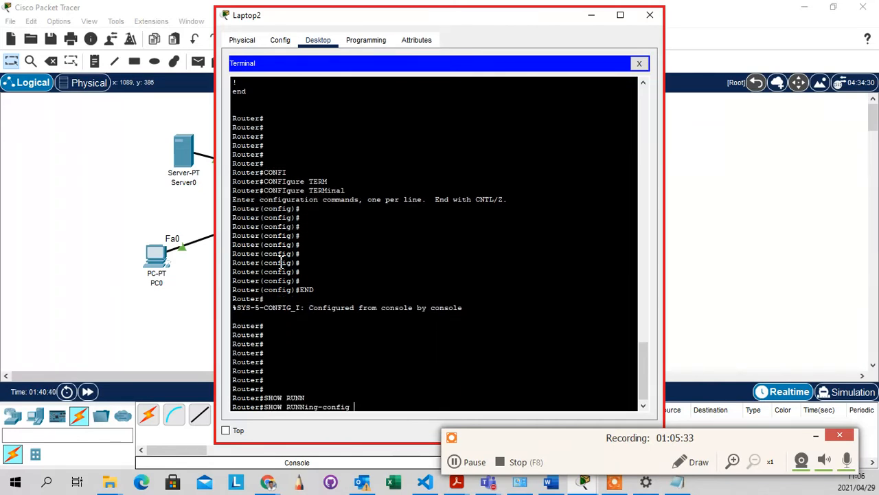
{"action": "key", "text": "BackSpace"}
{"action": "key", "text": "BackSpace"}
{"action": "key", "text": "BackSpace"}
{"action": "key", "text": "BackSpace"}
{"action": "key", "text": "BackSpace"}
{"action": "key", "text": "BackSpace"}
{"action": "key", "text": "BackSpace"}
{"action": "key", "text": "BackSpace"}
{"action": "key", "text": "BackSpace"}
{"action": "key", "text": "BackSpace"}
{"action": "key", "text": "BackSpace"}
{"action": "key", "text": "BackSpace"}
{"action": "key", "text": "BackSpace"}
{"action": "key", "text": "BackSpace"}
{"action": "key", "text": "BackSpace"}
{"action": "type", "text": "IP INT BR"}
{"action": "key", "text": "Return"}
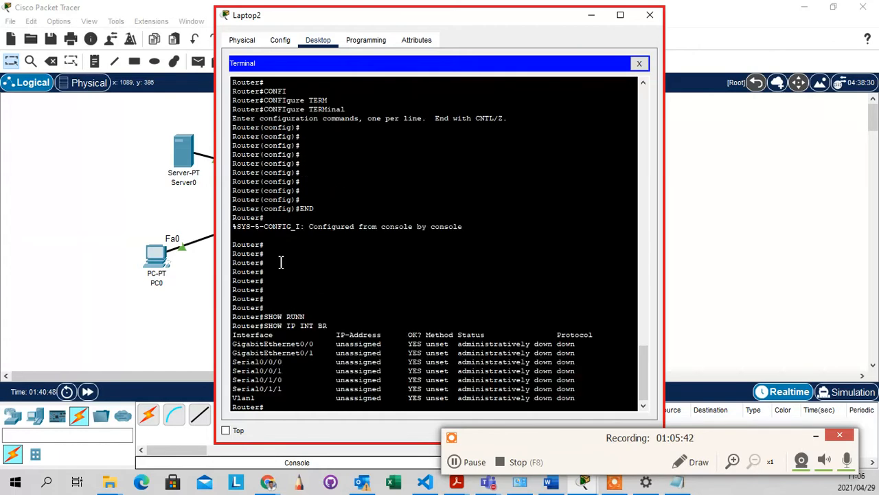
{"action": "key", "text": "Return"}
{"action": "key", "text": "Return"}
{"action": "key", "text": "Return"}
{"action": "key", "text": "Return"}
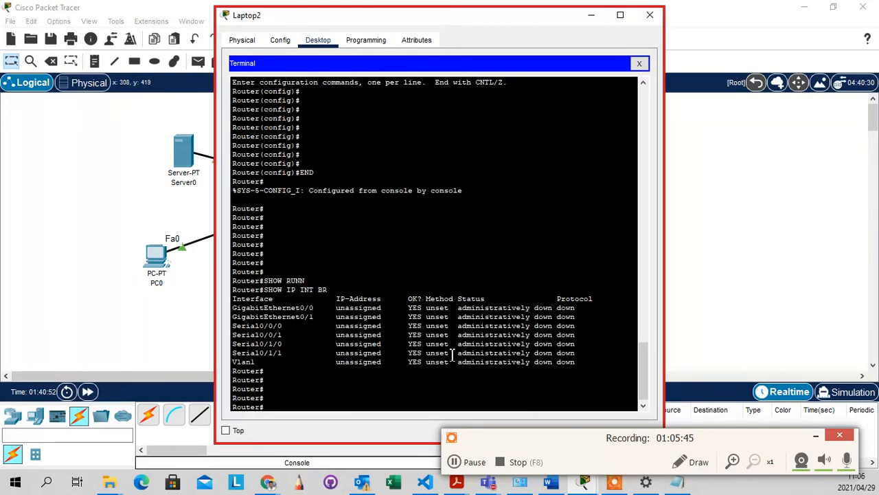
Highlight the Serial0/0/0 through Vlan1 rows, then start a SHOW VTP command
{"action": "left_click_drag", "start_coordinate": [585, 361], "coordinate": [280, 316]}
{"action": "left_click", "coordinate": [311, 405]}
{"action": "type", "text": "SHOW "}
{"action": "type", "text": "VI"}
{"action": "type", "text": "P"}
Run show vtp status, showing version 2, Server mode and 5 existing VLANs
{"action": "key", "text": "Return"}
{"action": "key", "text": "Return"}
{"action": "key", "text": "Up"}
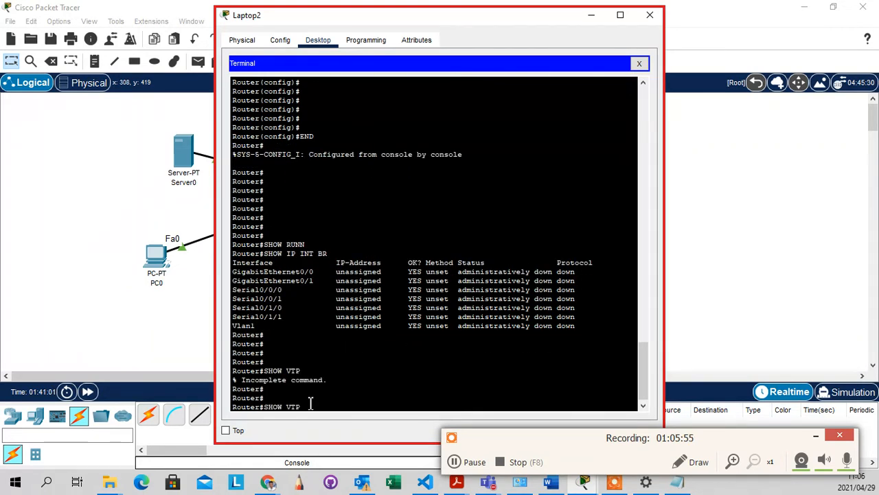
{"action": "type", "text": "ST"}
{"action": "key", "text": "Tab"}
{"action": "key", "text": "Return"}
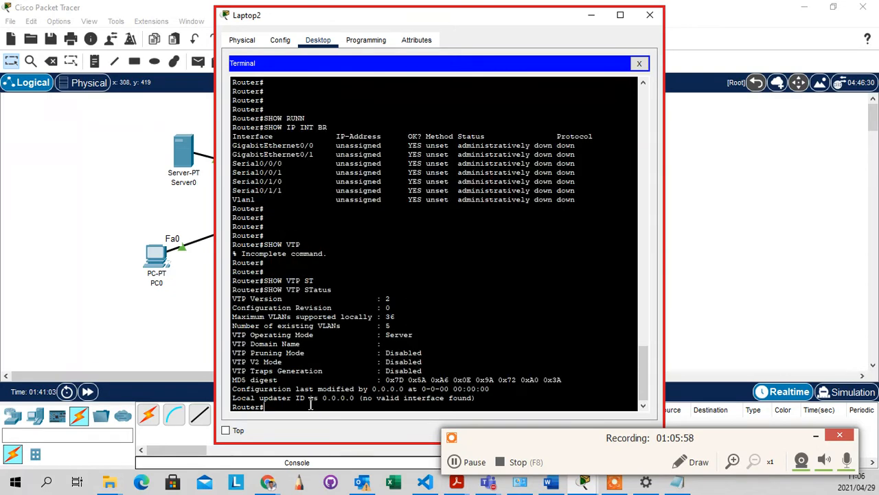
{"action": "key", "text": "Return"}
{"action": "key", "text": "Return"}
{"action": "key", "text": "Return"}
{"action": "key", "text": "Return"}
{"action": "key", "text": "Return"}
{"action": "key", "text": "Return"}
{"action": "key", "text": "Return"}
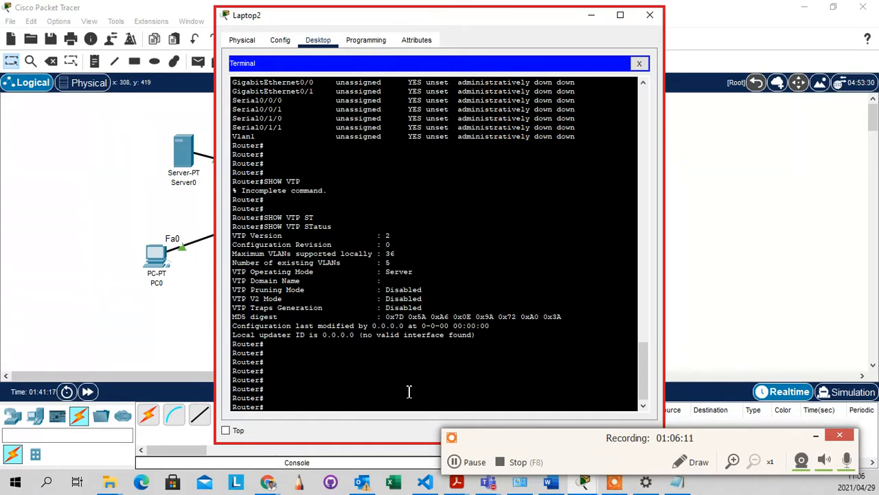
Rerun show ip int br and highlight the GigabitEthernet0/1 to Serial0/1/1 rows
{"action": "type", "text": "show ip"}
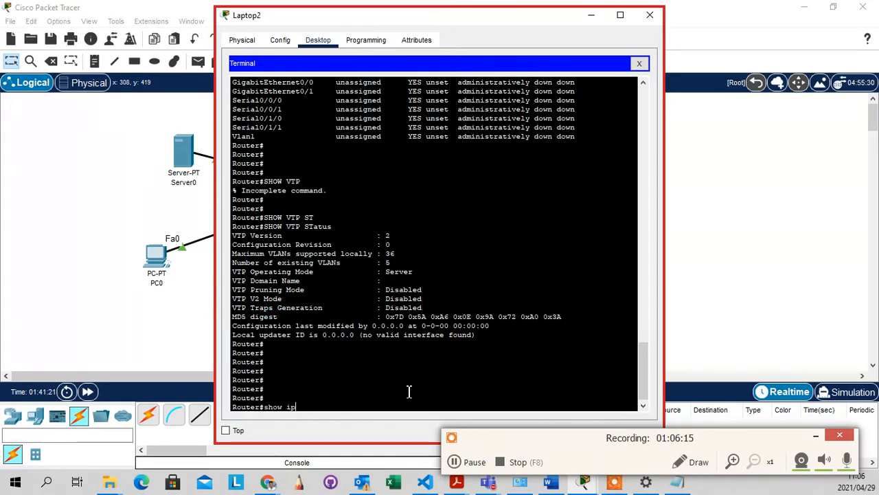
{"action": "type", "text": " int br"}
{"action": "key", "text": "Return"}
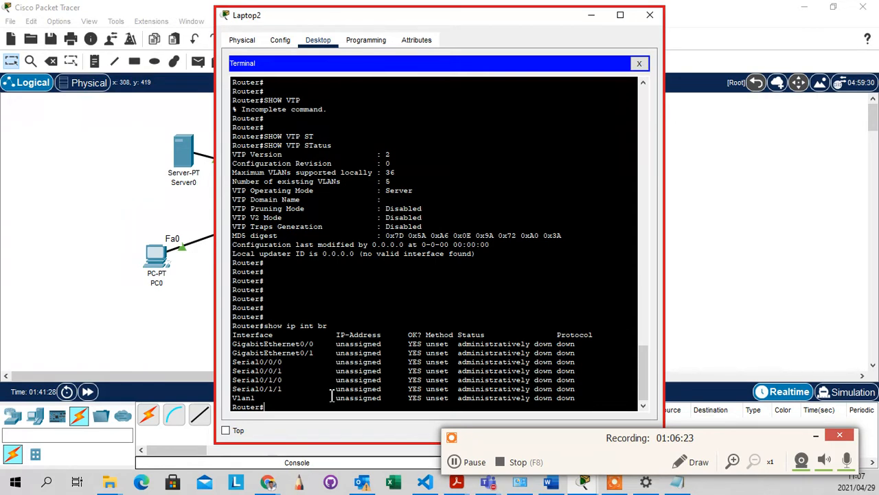
{"action": "left_click_drag", "start_coordinate": [286, 389], "coordinate": [251, 345]}
{"action": "left_click", "coordinate": [366, 304]}
Point out the table header and the unassigned, administratively down GigabitEthernet0/1 row
{"action": "left_click_drag", "start_coordinate": [595, 336], "coordinate": [526, 327]}
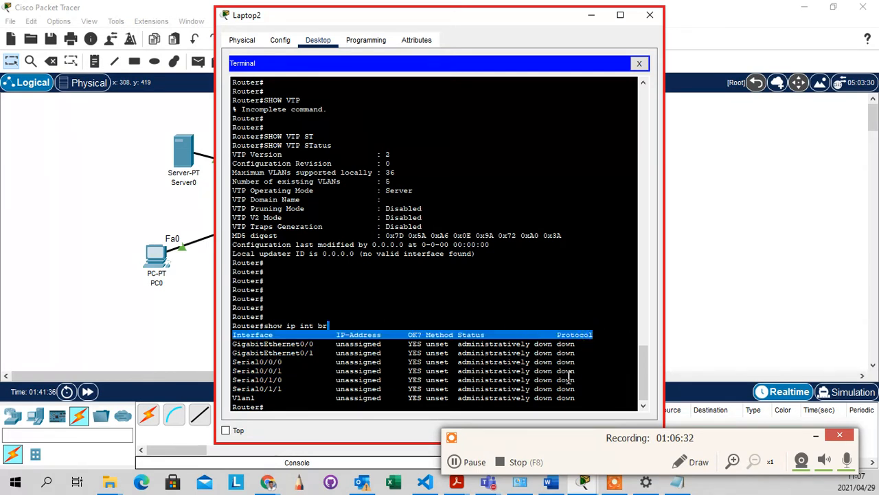
{"action": "left_click_drag", "start_coordinate": [570, 345], "coordinate": [458, 353]}
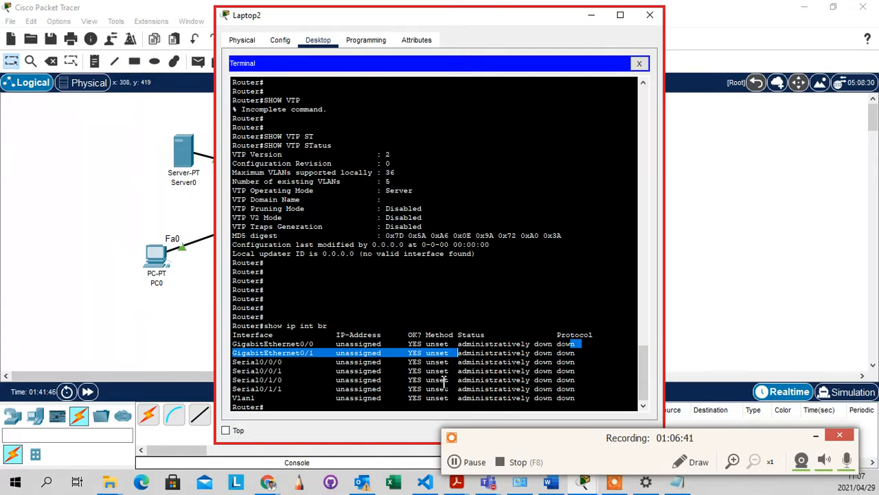
{"action": "left_click", "coordinate": [363, 409]}
{"action": "key", "text": "Return"}
{"action": "key", "text": "Return"}
{"action": "key", "text": "Return"}
{"action": "key", "text": "Return"}
{"action": "key", "text": "Return"}
{"action": "key", "text": "Return"}
{"action": "key", "text": "Return"}
{"action": "key", "text": "Return"}
{"action": "key", "text": "Return"}
{"action": "key", "text": "Return"}
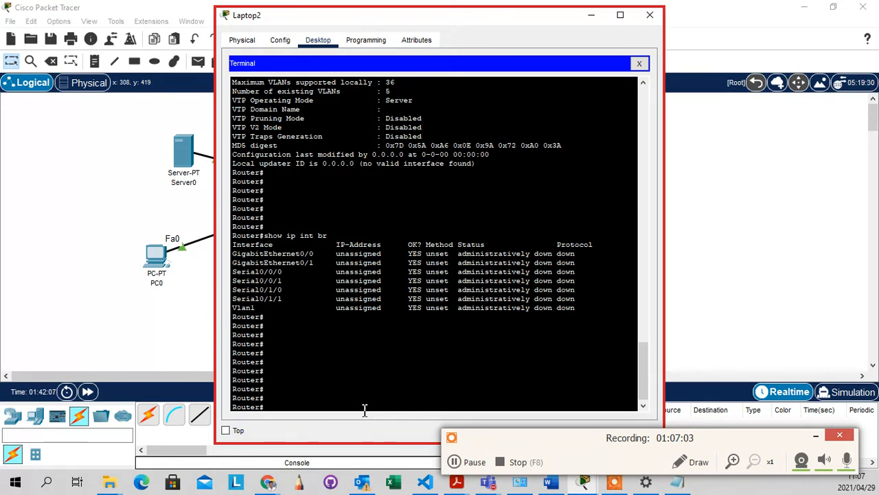
Enter configure terminal (confi, ter) to reach the Router(config)# prompt
{"action": "type", "text": "confi"}
{"action": "key", "text": "Tab"}
{"action": "type", "text": "ter"}
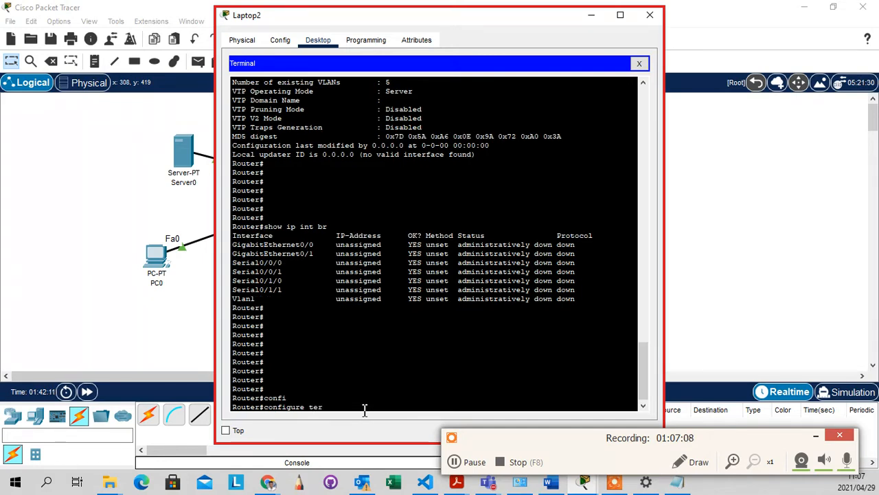
{"action": "key", "text": "Return"}
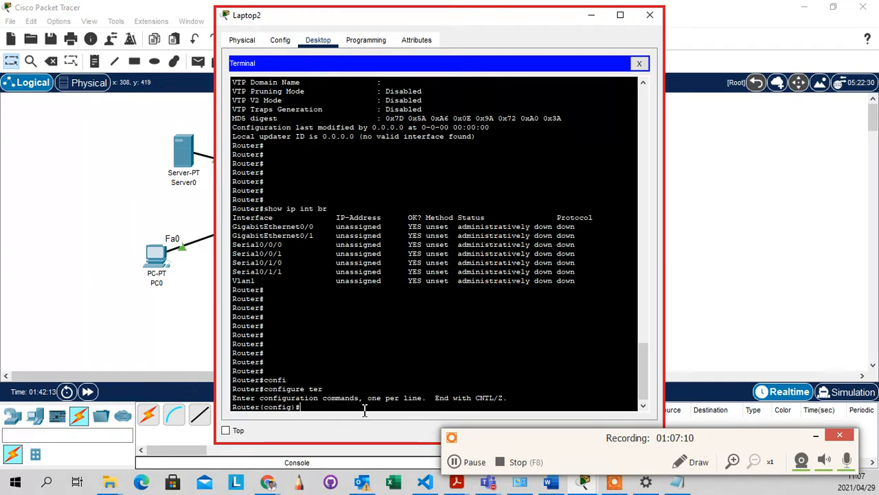
{"action": "key", "text": "Return"}
{"action": "key", "text": "Return"}
{"action": "key", "text": "Return"}
{"action": "key", "text": "Return"}
{"action": "key", "text": "Return"}
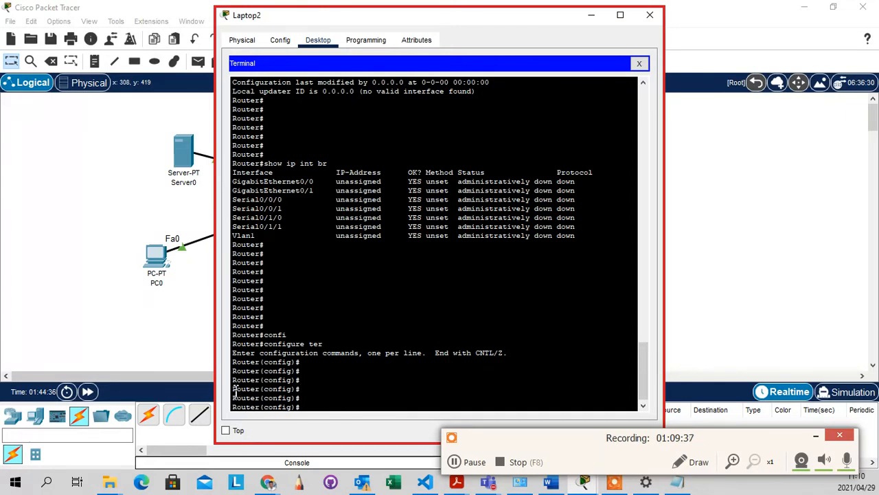
{"action": "left_click_drag", "start_coordinate": [234, 389], "coordinate": [294, 393]}
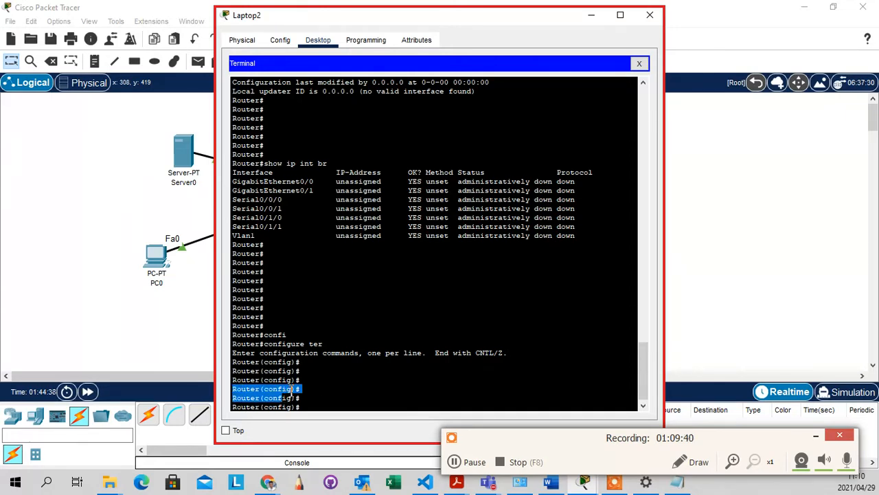
{"action": "left_click", "coordinate": [321, 398]}
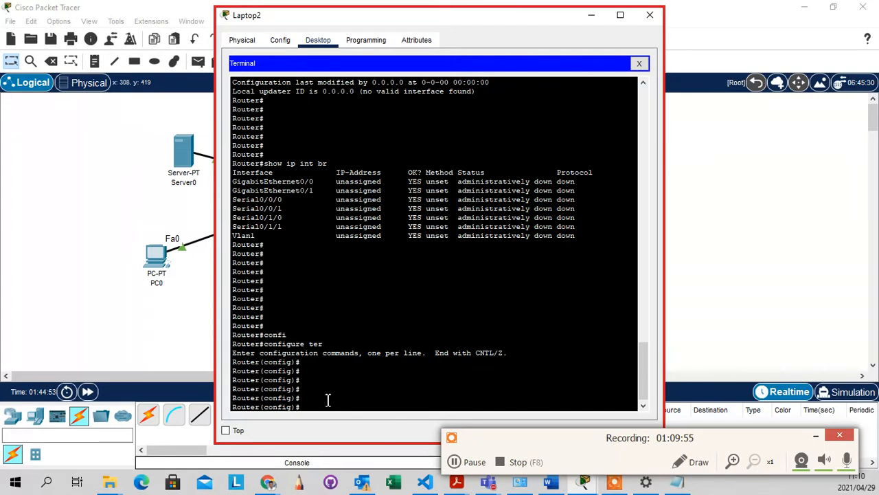
{"action": "type", "text": "name"}
{"action": "key", "text": "BackSpace"}
{"action": "key", "text": "BackSpace"}
{"action": "key", "text": "BackSpace"}
{"action": "key", "text": "BackSpace"}
{"action": "key", "text": "BackSpace"}
{"action": "left_click_drag", "start_coordinate": [264, 408], "coordinate": [245, 410]}
{"action": "left_click", "coordinate": [260, 412]}
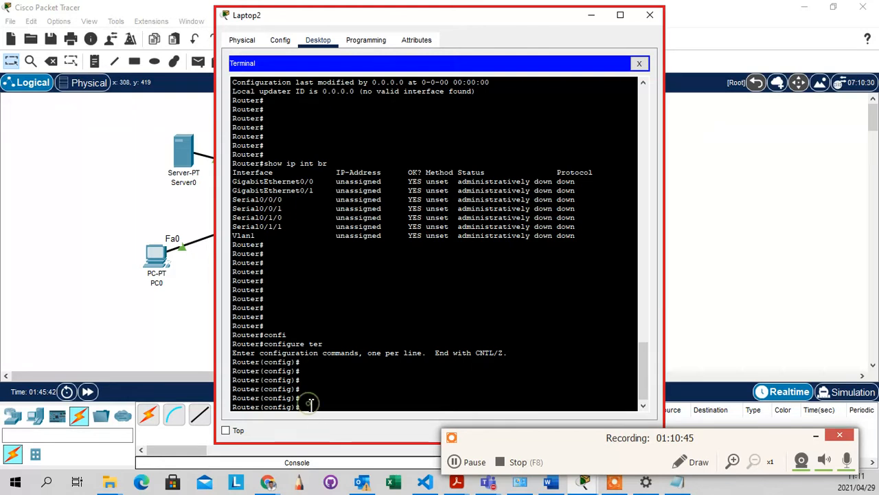
Try 'name Dbn', which is rejected as invalid, then list commands with '?'
{"action": "type", "text": "name Cap"}
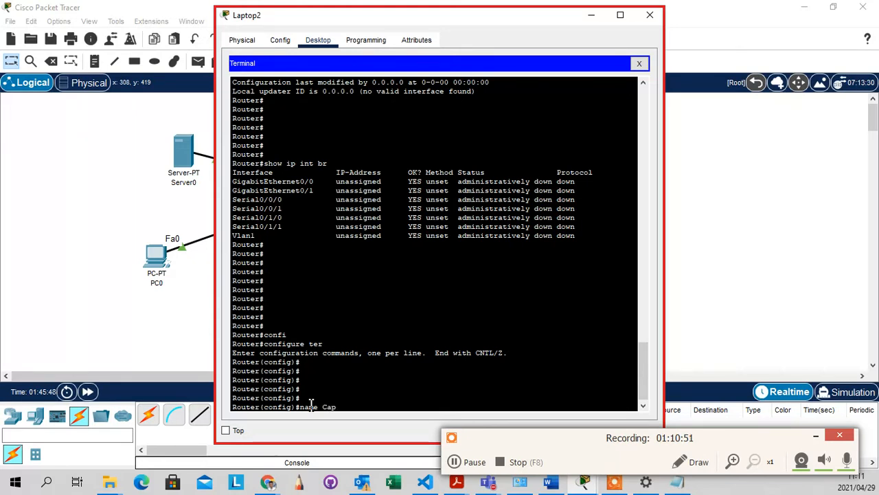
{"action": "type", "text": "etow"}
{"action": "key", "text": "BackSpace"}
{"action": "key", "text": "BackSpace"}
{"action": "key", "text": "BackSpace"}
{"action": "key", "text": "BackSpace"}
{"action": "key", "text": "BackSpace"}
{"action": "key", "text": "BackSpace"}
{"action": "type", "text": "Dbm"}
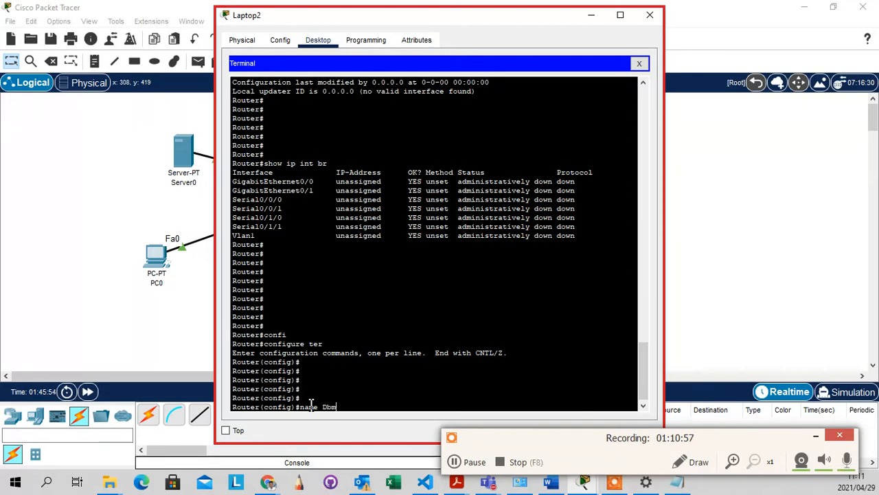
{"action": "key", "text": "BackSpace"}
{"action": "key", "text": "Return"}
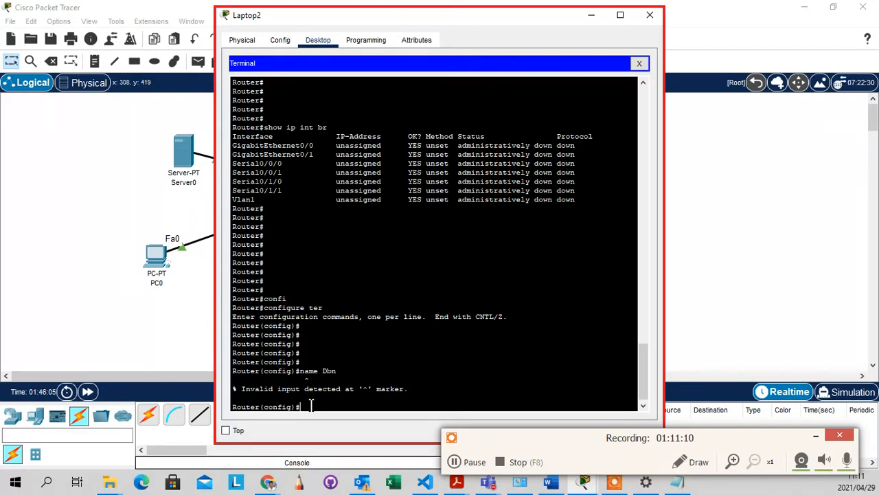
{"action": "type", "text": "?"}
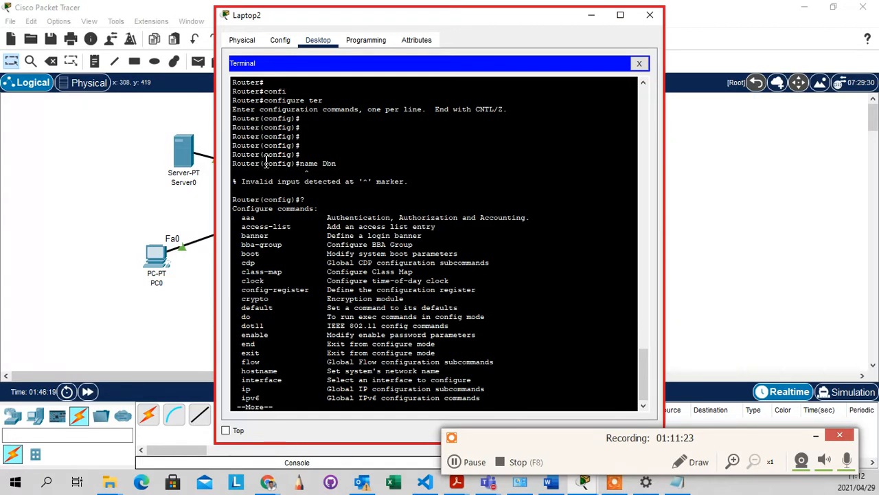
Highlight Router in the prompt and the hostname command, then page through the list
{"action": "left_click_drag", "start_coordinate": [259, 165], "coordinate": [220, 165]}
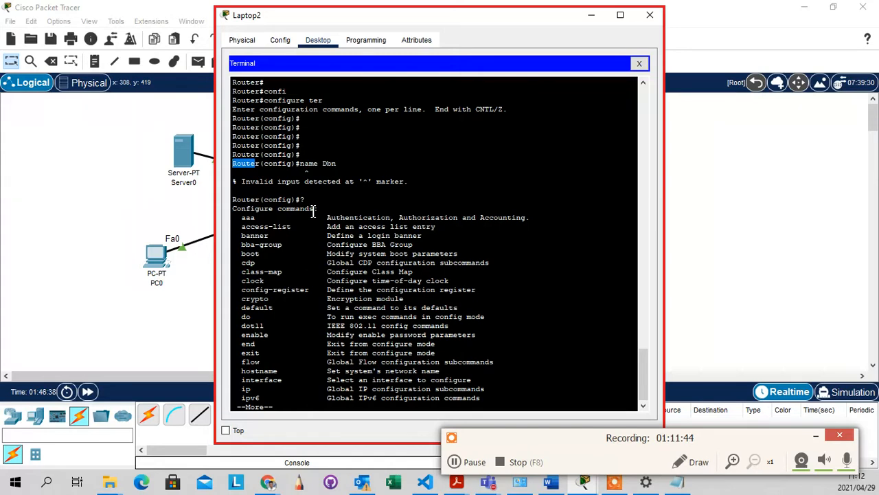
{"action": "scroll", "coordinate": [320, 230], "scroll_direction": "down", "scroll_amount": 1}
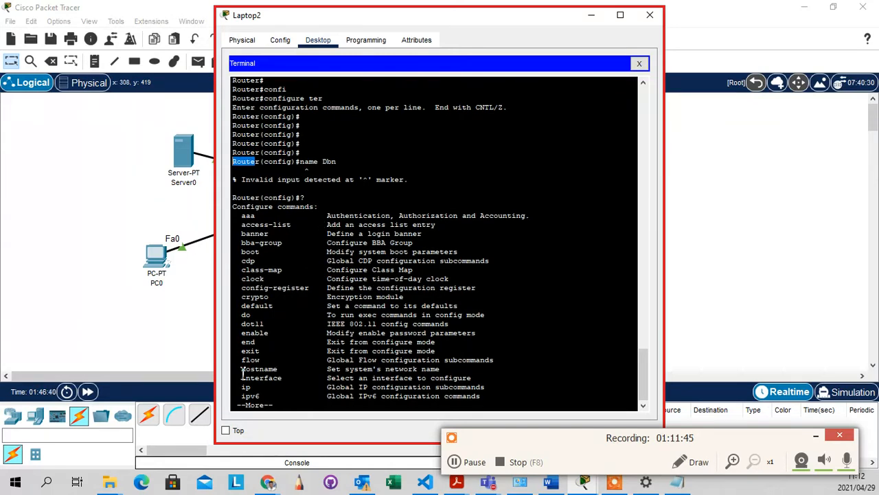
{"action": "left_click_drag", "start_coordinate": [241, 369], "coordinate": [444, 370]}
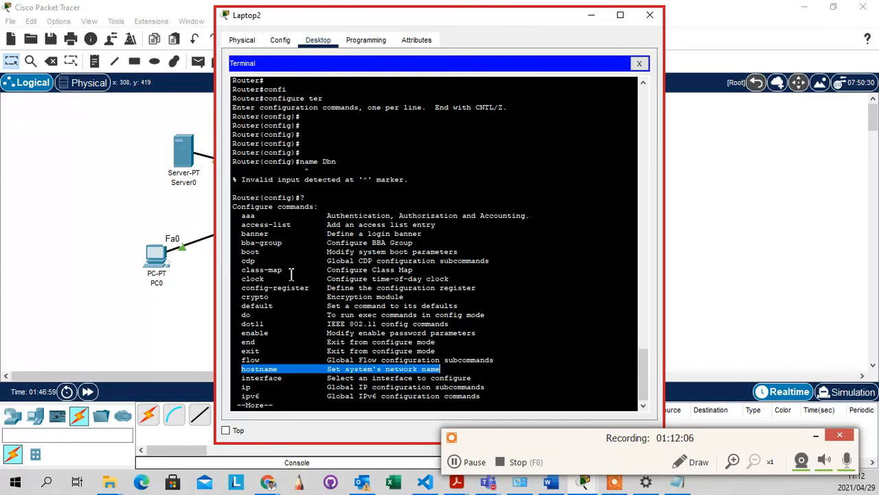
{"action": "key", "text": "Return"}
{"action": "key", "text": "Return"}
{"action": "key", "text": "Return"}
{"action": "key", "text": "Return"}
{"action": "key", "text": "Return"}
{"action": "key", "text": "Return"}
{"action": "key", "text": "Return"}
{"action": "key", "text": "Return"}
{"action": "key", "text": "Return"}
{"action": "key", "text": "Return"}
{"action": "key", "text": "Return"}
{"action": "key", "text": "Return"}
{"action": "key", "text": "Return"}
{"action": "key", "text": "Return"}
{"action": "key", "text": "Return"}
{"action": "key", "text": "Return"}
{"action": "key", "text": "Return"}
{"action": "key", "text": "Return"}
{"action": "key", "text": "Return"}
{"action": "key", "text": "Return"}
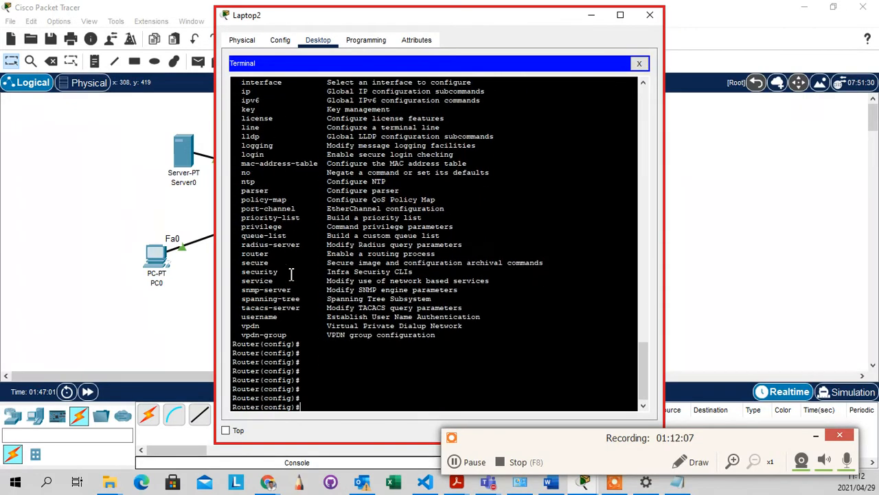
Set hostname DBnN, then correct it to hostname DBN, giving the DBN(config)# prompt
{"action": "key", "text": "Return"}
{"action": "key", "text": "Return"}
{"action": "key", "text": "Return"}
{"action": "key", "text": "Return"}
{"action": "type", "text": "ho"}
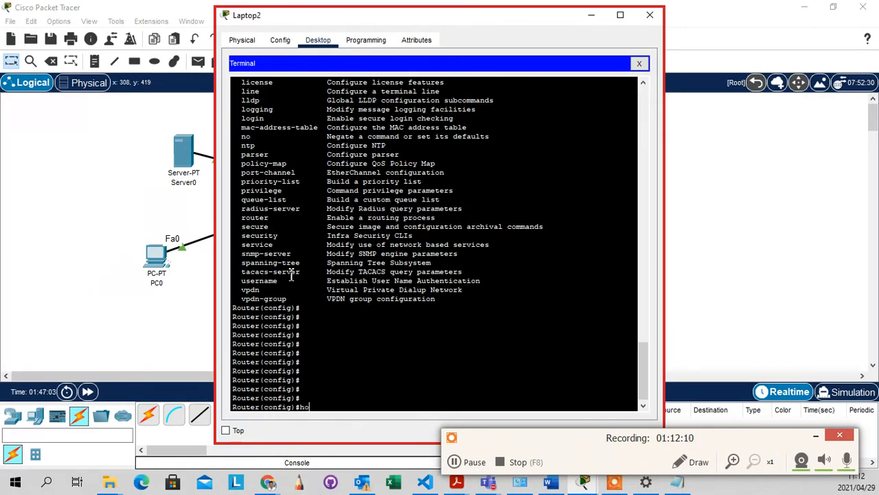
{"action": "type", "text": "stname DBnN"}
{"action": "key", "text": "Return"}
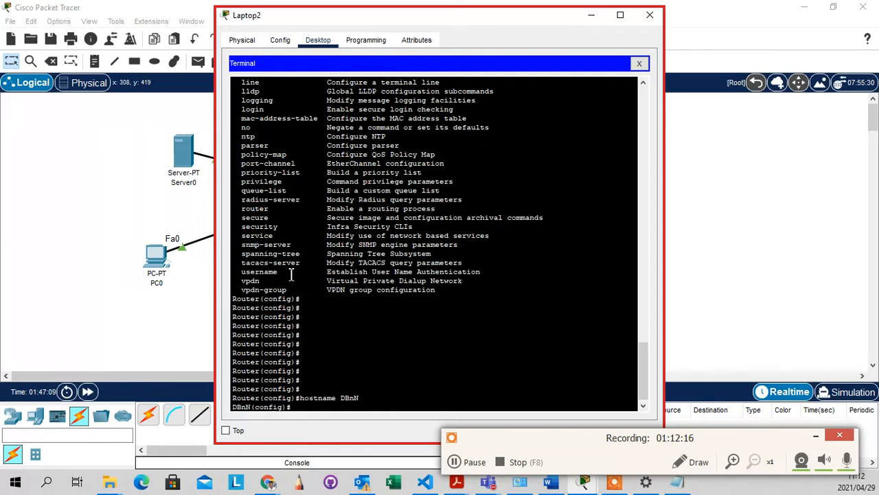
{"action": "key", "text": "Return"}
{"action": "key", "text": "Return"}
{"action": "key", "text": "Up"}
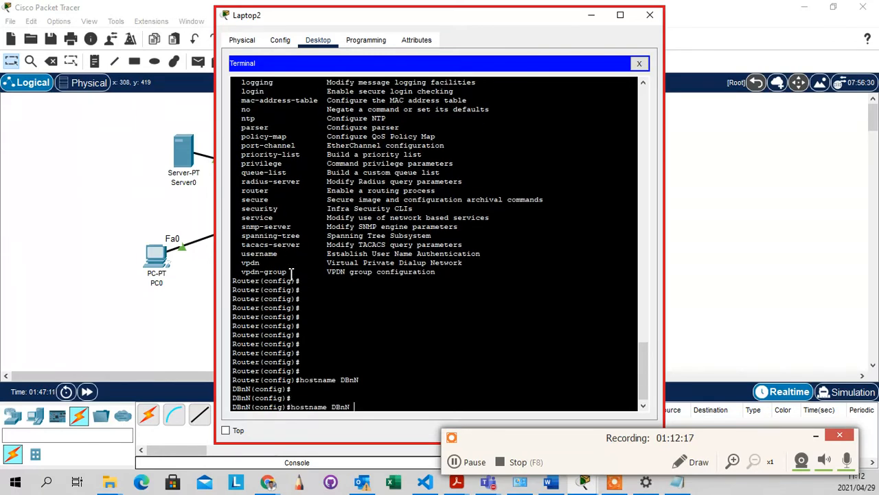
{"action": "key", "text": "BackSpace"}
{"action": "key", "text": "BackSpace"}
{"action": "type", "text": "N"}
{"action": "key", "text": "Return"}
{"action": "key", "text": "Return"}
{"action": "key", "text": "Return"}
{"action": "key", "text": "Return"}
{"action": "key", "text": "Return"}
{"action": "key", "text": "Return"}
{"action": "key", "text": "Return"}
{"action": "key", "text": "Return"}
{"action": "key", "text": "Return"}
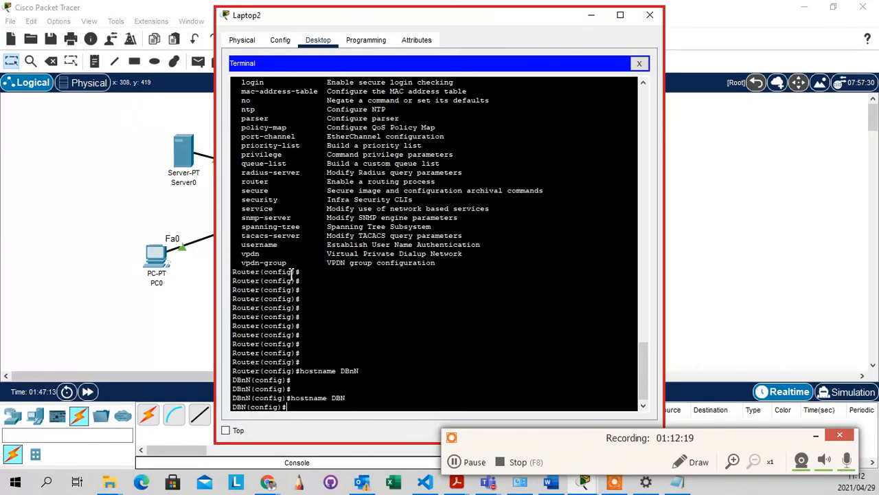
{"action": "key", "text": "Return"}
{"action": "key", "text": "Return"}
{"action": "key", "text": "Return"}
{"action": "key", "text": "Return"}
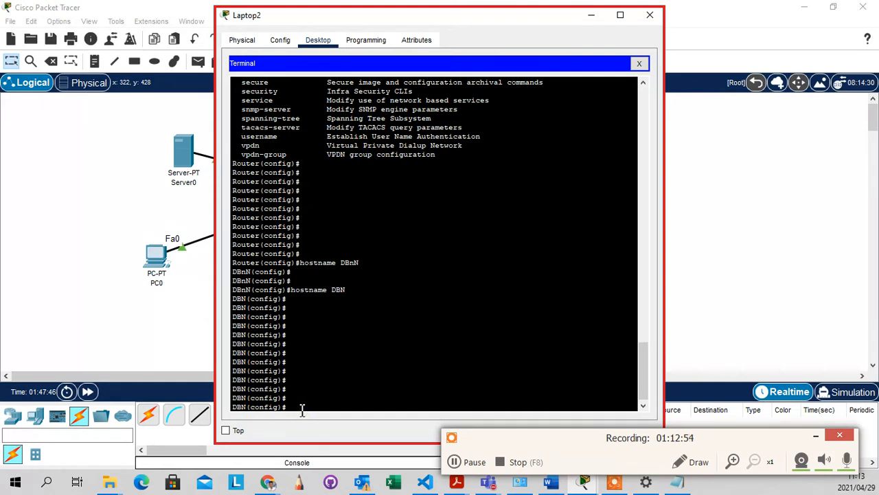
{"action": "key", "text": "Return"}
{"action": "key", "text": "Return"}
{"action": "key", "text": "Return"}
{"action": "key", "text": "Return"}
{"action": "key", "text": "Return"}
{"action": "key", "text": "Return"}
{"action": "key", "text": "Return"}
{"action": "key", "text": "Return"}
{"action": "key", "text": "Return"}
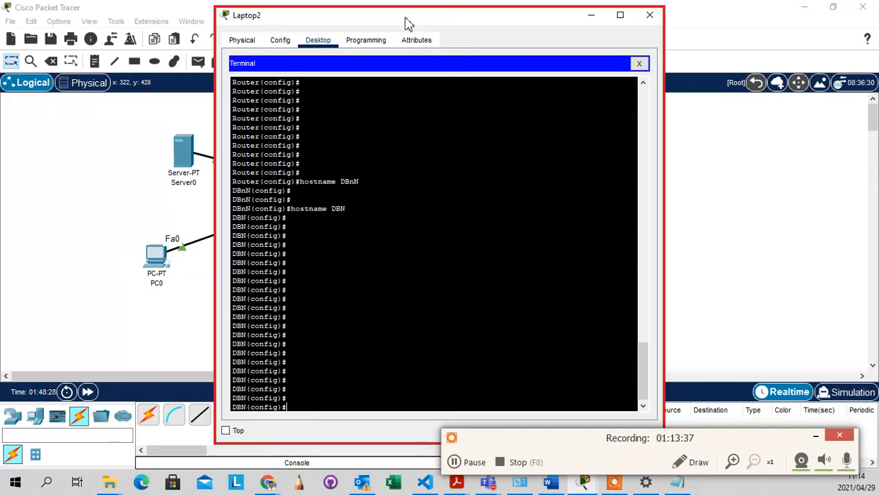
Move the Laptop2 terminal window aside, then switch away to show the network topology
{"action": "left_click_drag", "start_coordinate": [410, 24], "coordinate": [566, 38]}
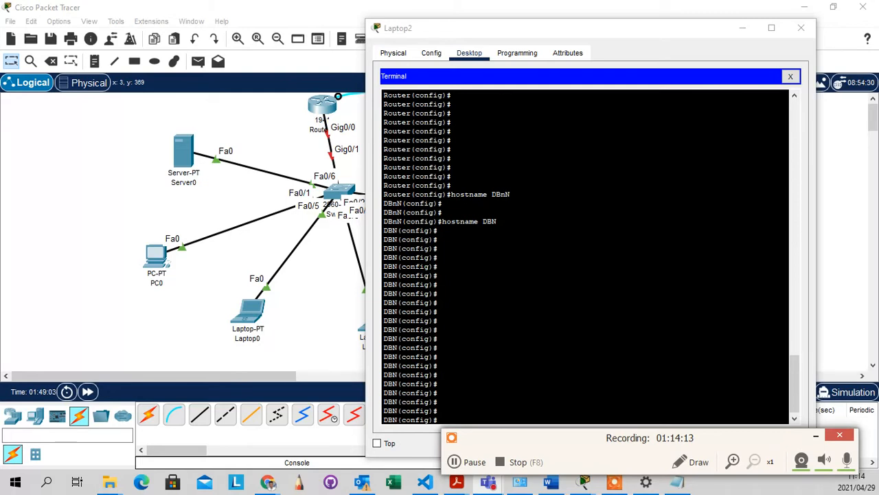
{"action": "key", "text": "alt+Tab"}
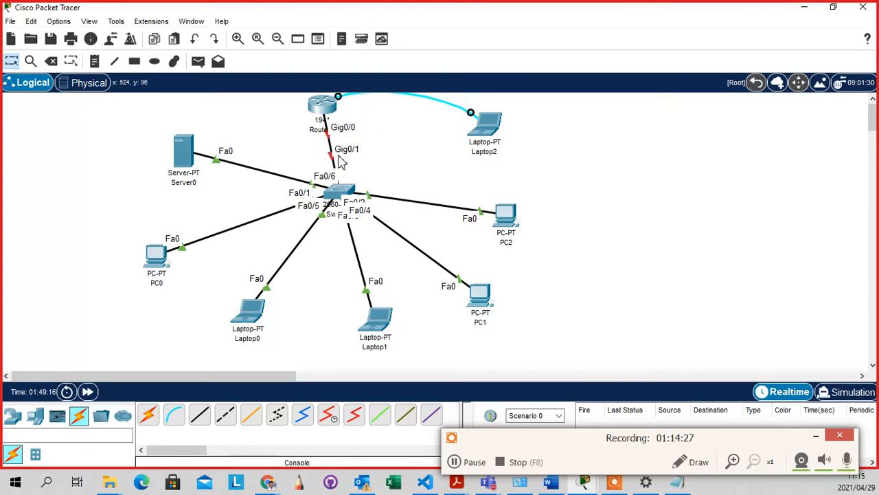
Drag Router1 slightly left in the logical topology, its links following
{"action": "left_click", "coordinate": [386, 127]}
{"action": "left_click_drag", "start_coordinate": [329, 116], "coordinate": [296, 120]}
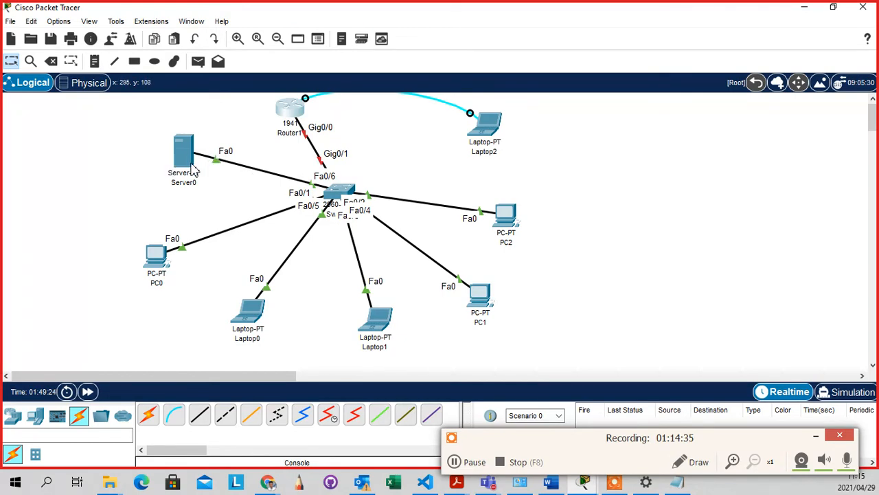
{"action": "mouse_move", "coordinate": [172, 277]}
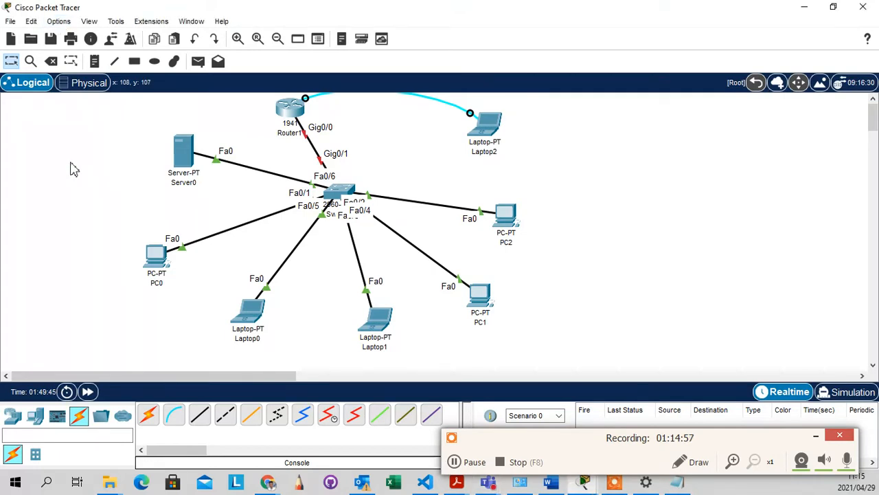
{"action": "left_click", "coordinate": [59, 22]}
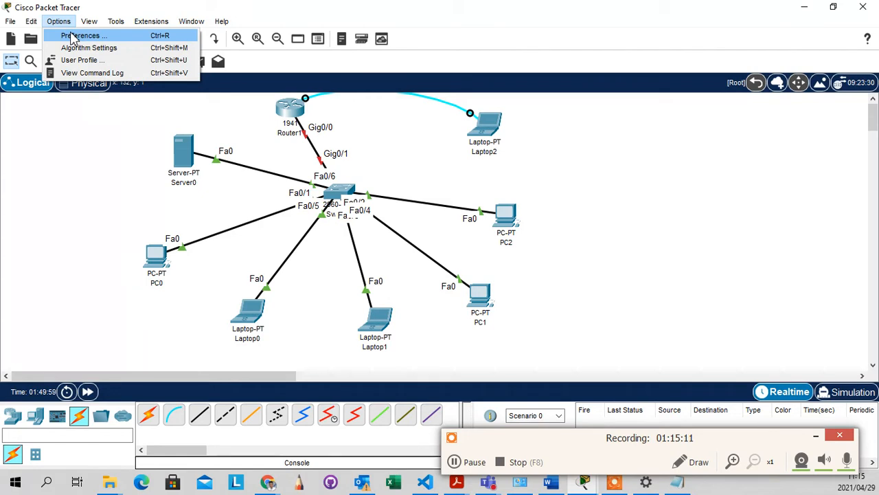
{"action": "left_click", "coordinate": [69, 165]}
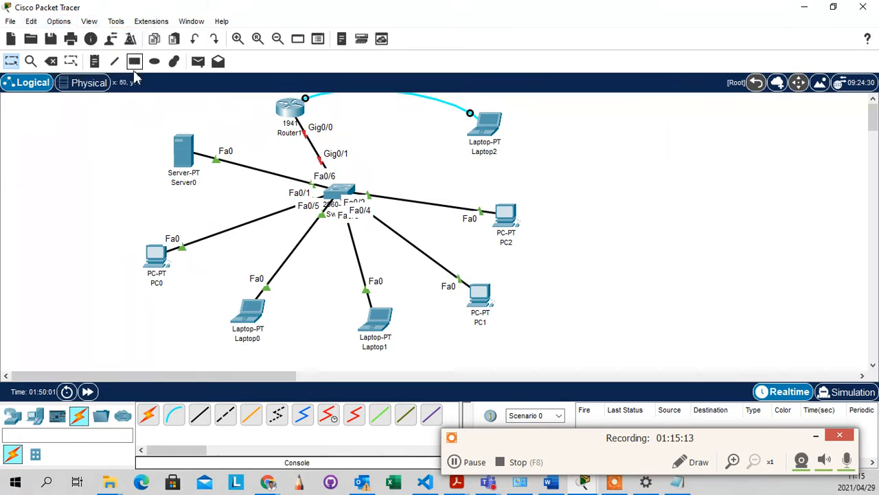
{"action": "left_click", "coordinate": [59, 21]}
{"action": "left_click", "coordinate": [77, 36]}
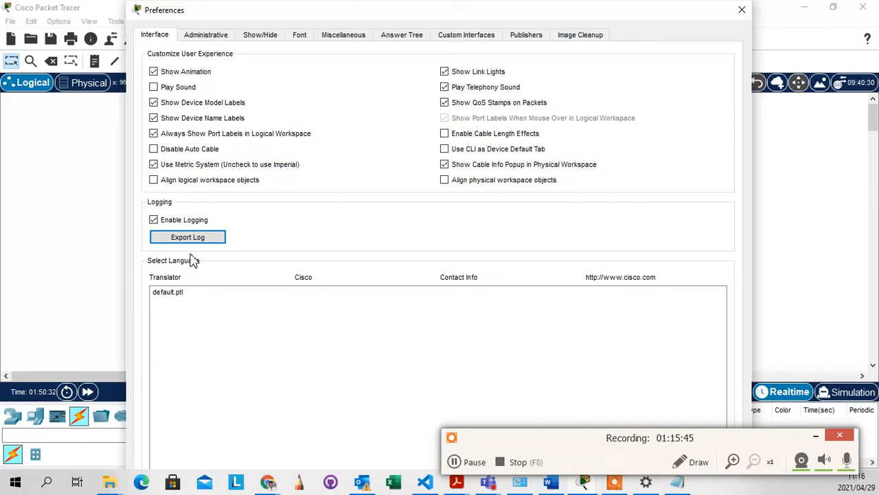
{"action": "left_click", "coordinate": [742, 10]}
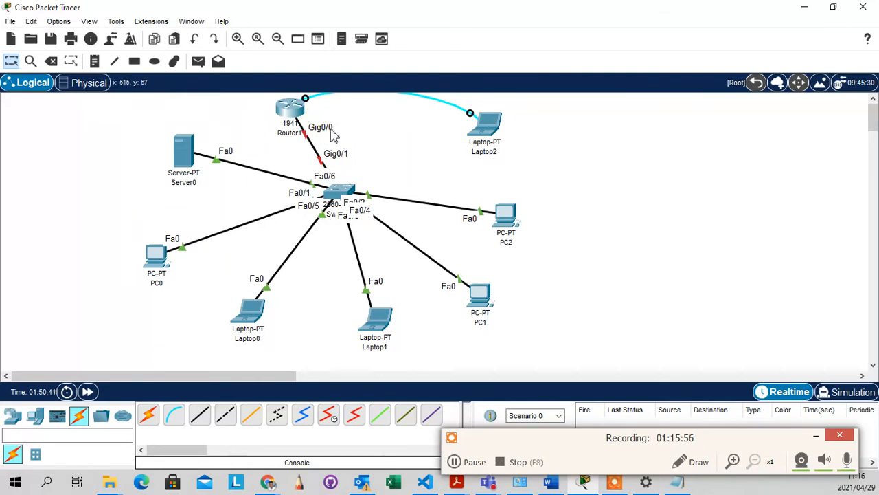
{"action": "left_click_drag", "start_coordinate": [311, 115], "coordinate": [341, 140]}
{"action": "left_click", "coordinate": [347, 125]}
{"action": "left_click", "coordinate": [140, 123]}
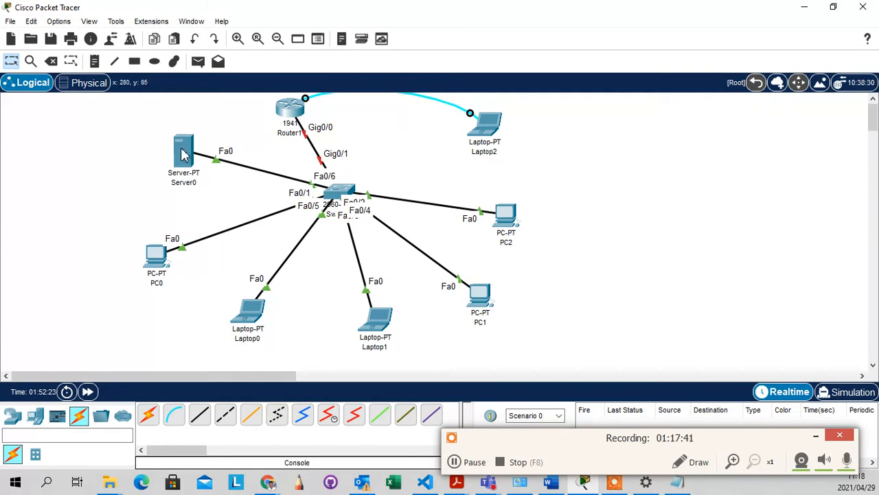
{"action": "mouse_move", "coordinate": [178, 161]}
{"action": "left_click", "coordinate": [310, 296]}
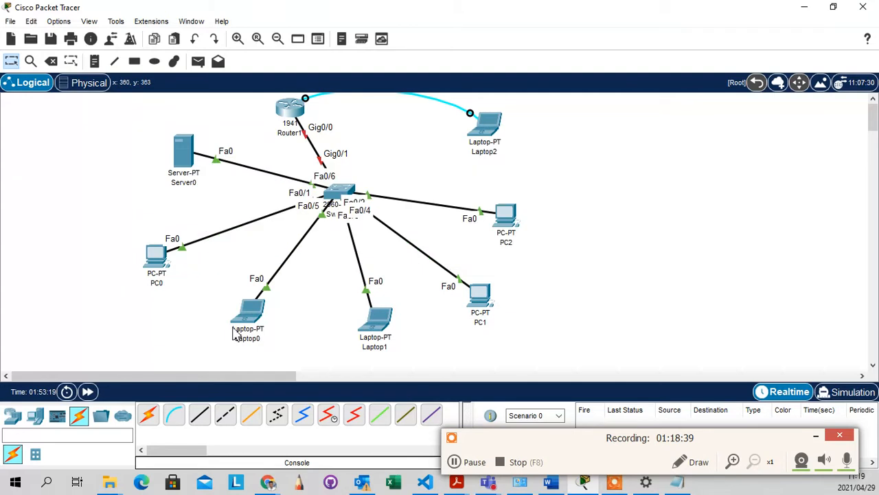
{"action": "mouse_move", "coordinate": [234, 337]}
{"action": "mouse_move", "coordinate": [247, 315]}
{"action": "mouse_move", "coordinate": [252, 317]}
{"action": "mouse_move", "coordinate": [366, 331]}
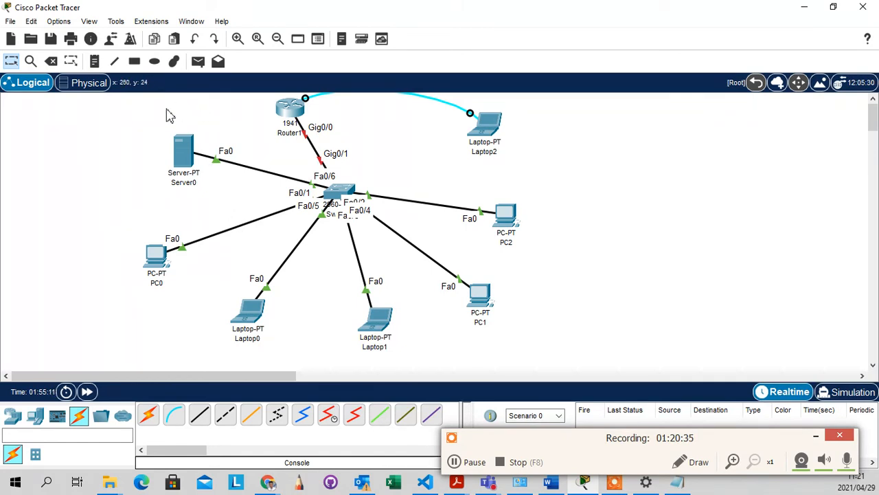
{"action": "left_click_drag", "start_coordinate": [158, 108], "coordinate": [200, 213]}
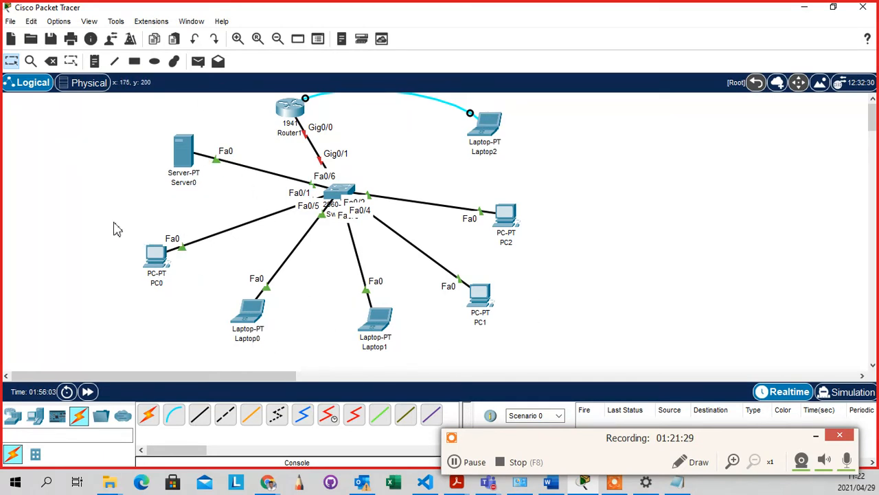
{"action": "left_click_drag", "start_coordinate": [117, 228], "coordinate": [186, 298]}
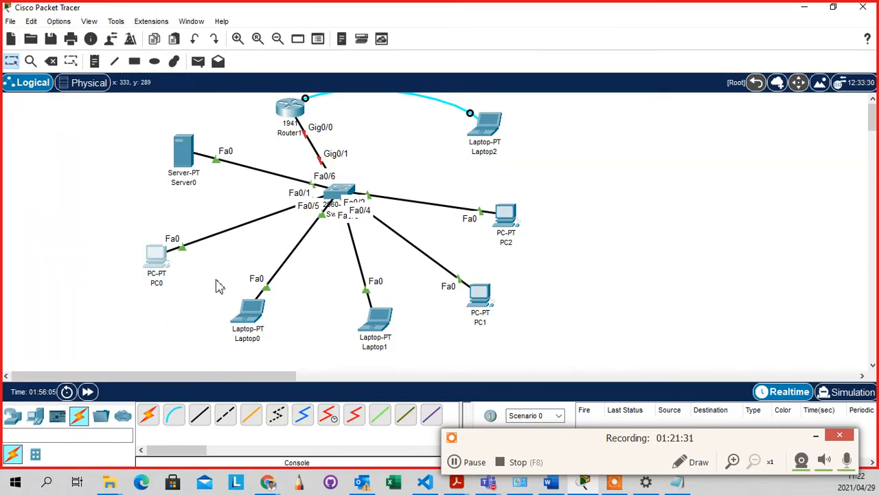
{"action": "left_click", "coordinate": [216, 282]}
{"action": "left_click", "coordinate": [35, 417]}
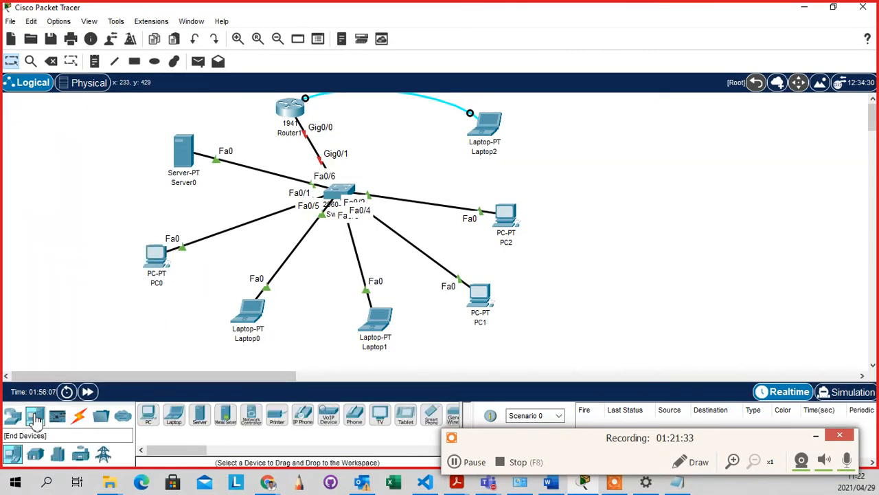
{"action": "left_click", "coordinate": [277, 415]}
{"action": "left_click", "coordinate": [195, 214]}
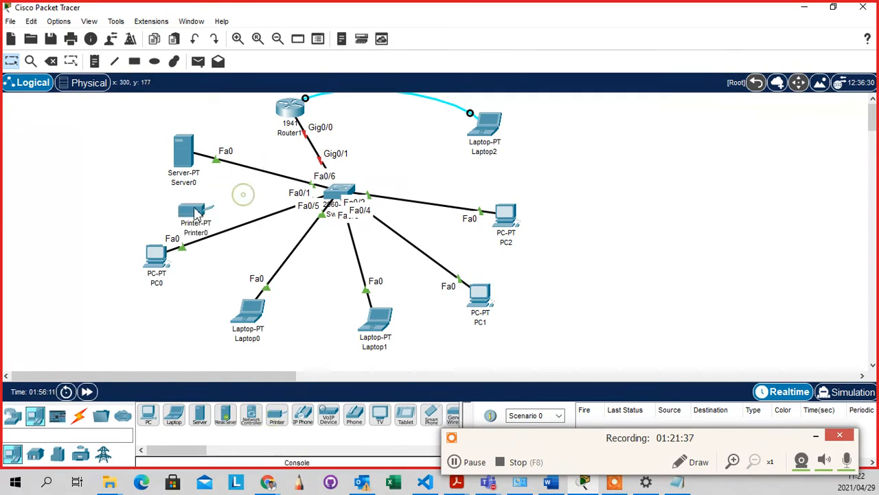
{"action": "left_click_drag", "start_coordinate": [193, 210], "coordinate": [81, 176]}
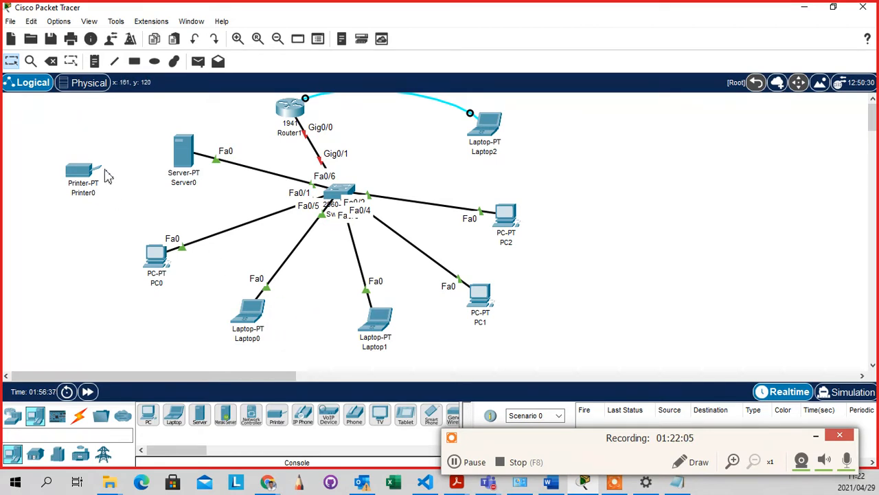
{"action": "left_click_drag", "start_coordinate": [32, 121], "coordinate": [114, 216]}
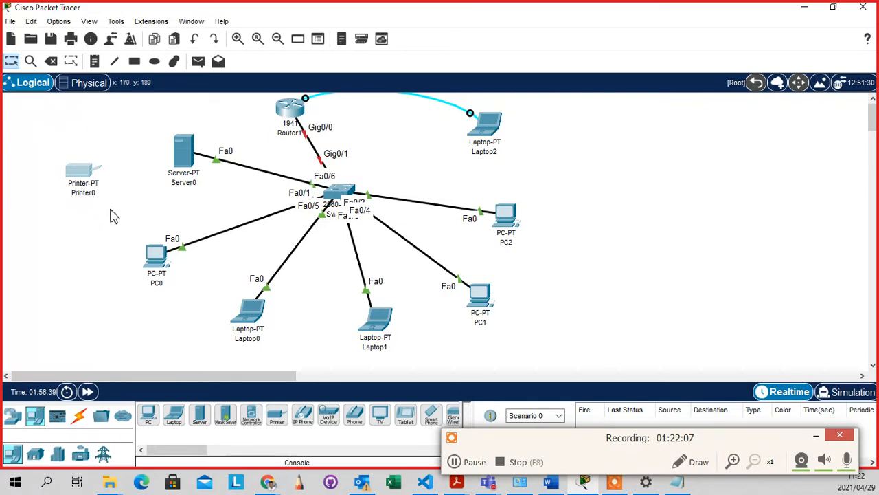
{"action": "left_click", "coordinate": [200, 204]}
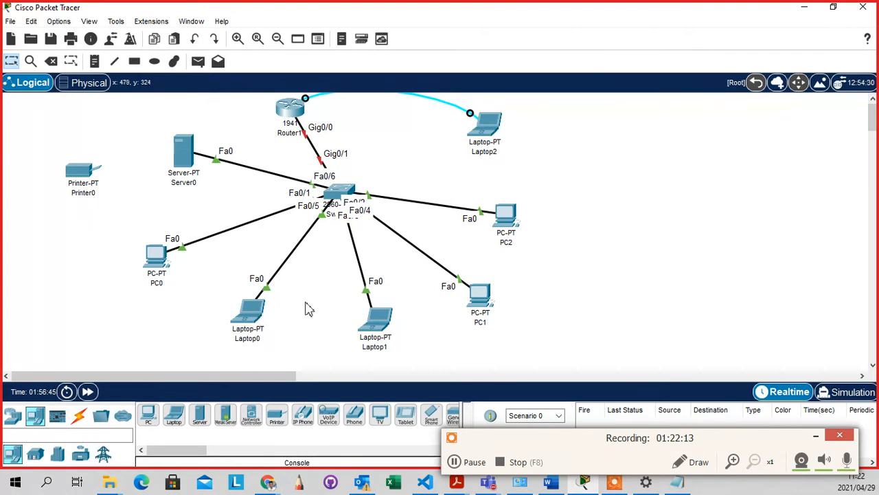
{"action": "mouse_move", "coordinate": [177, 157]}
{"action": "mouse_move", "coordinate": [155, 263]}
{"action": "mouse_move", "coordinate": [251, 326]}
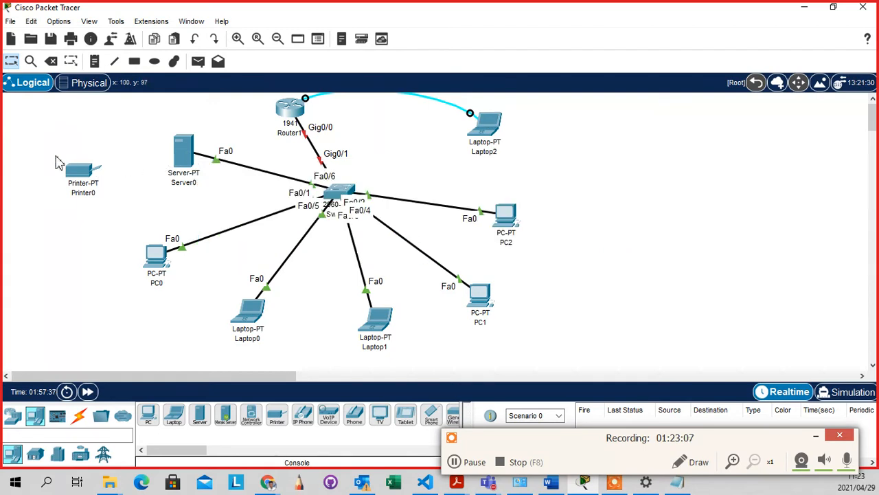
{"action": "left_click_drag", "start_coordinate": [46, 147], "coordinate": [104, 206]}
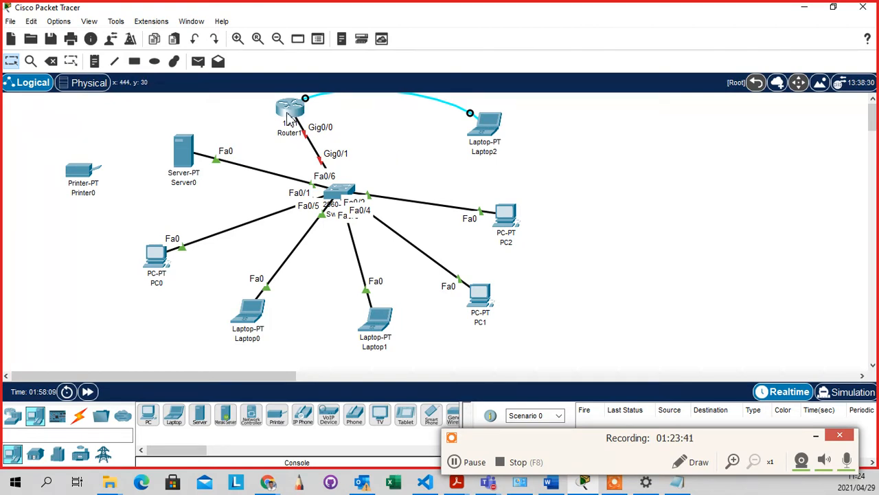
{"action": "mouse_move", "coordinate": [294, 118]}
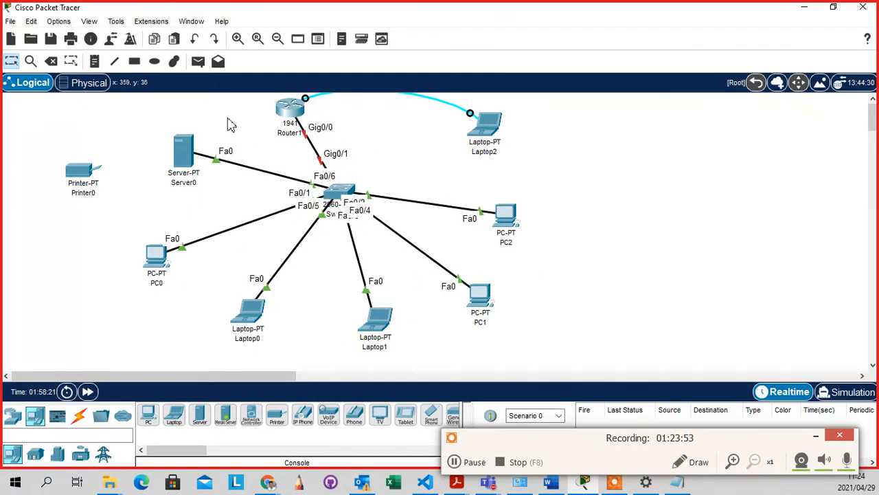
Add a note reading '192.168.10.0 /24' right of Laptop2 and nudge it slightly left
{"action": "left_click", "coordinate": [95, 61]}
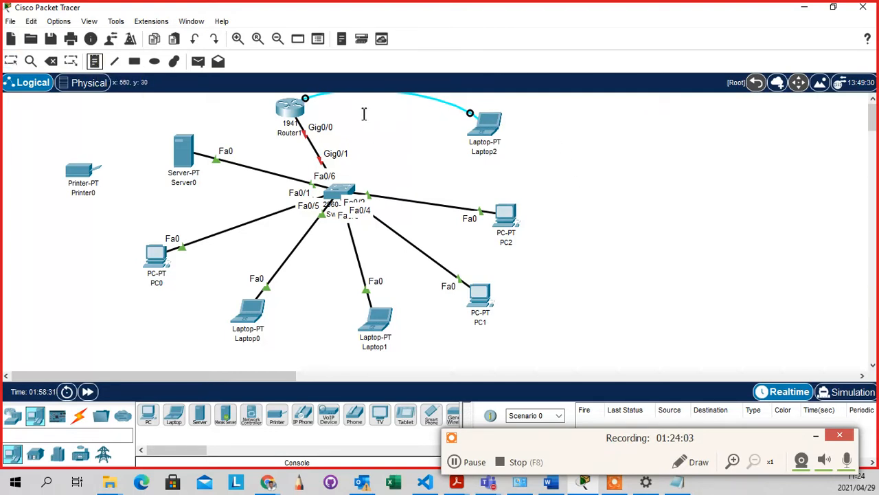
{"action": "left_click", "coordinate": [567, 112]}
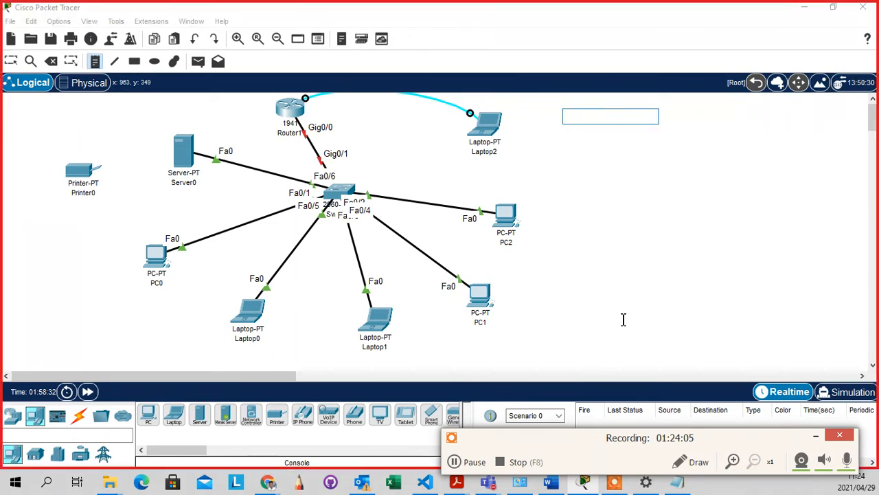
{"action": "type", "text": "192.168.10.0 /24"}
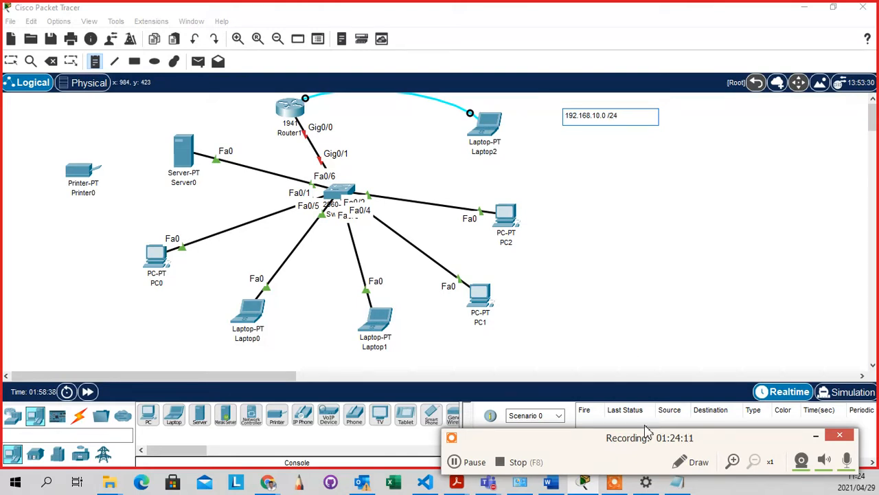
{"action": "key", "text": "Escape"}
{"action": "left_click_drag", "start_coordinate": [612, 127], "coordinate": [582, 125]}
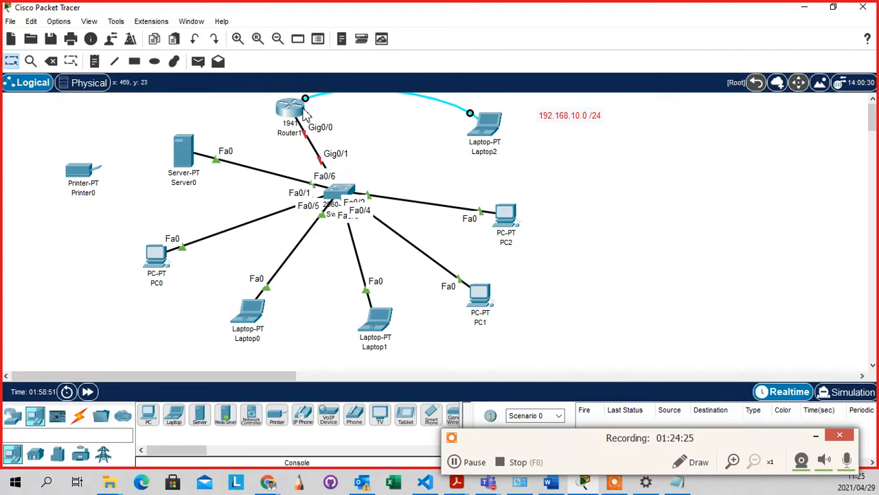
Place notes '192.168.10.254 /24' beside Router1 and '192.168.10.1 /24' above Server0, then adjust their positions
{"action": "left_click", "coordinate": [95, 61]}
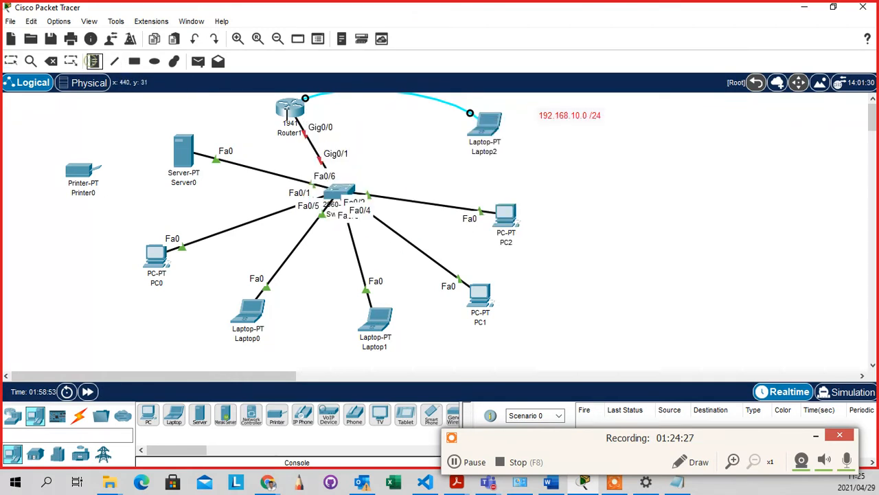
{"action": "left_click", "coordinate": [313, 106]}
{"action": "type", "text": "192.168.10.254 /24"}
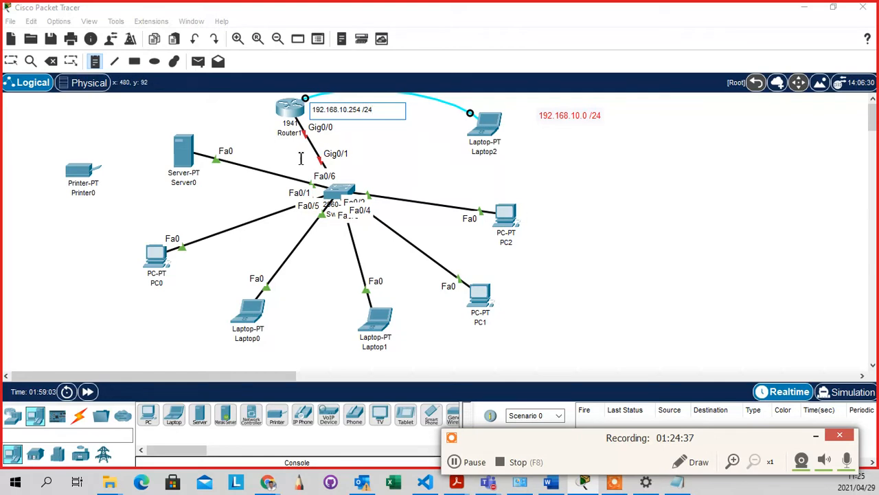
{"action": "left_click", "coordinate": [175, 122]}
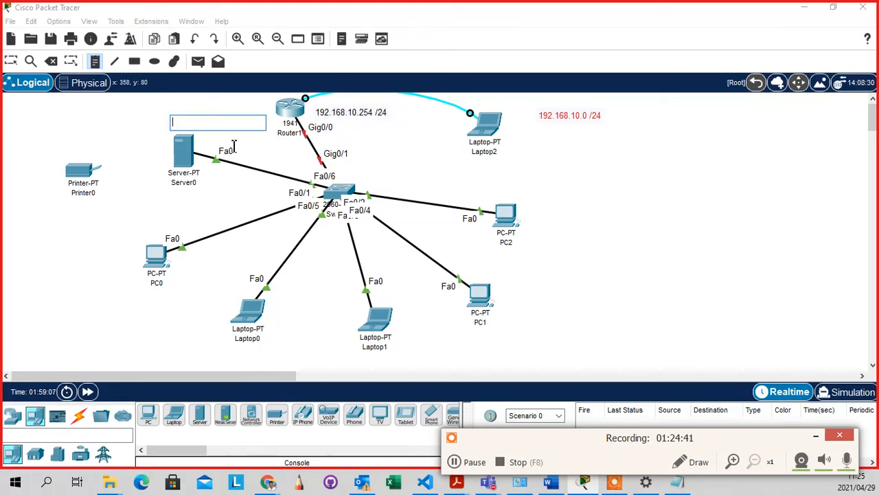
{"action": "type", "text": "192.168"}
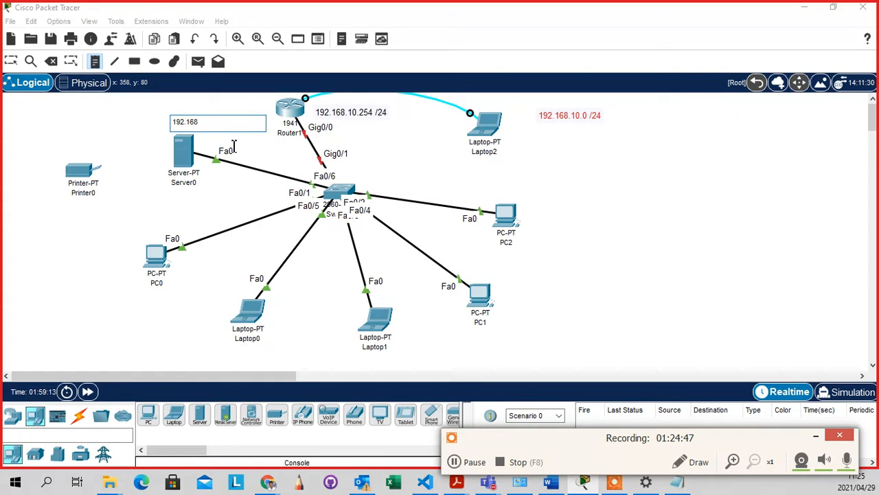
{"action": "type", "text": ".10.1 /24"}
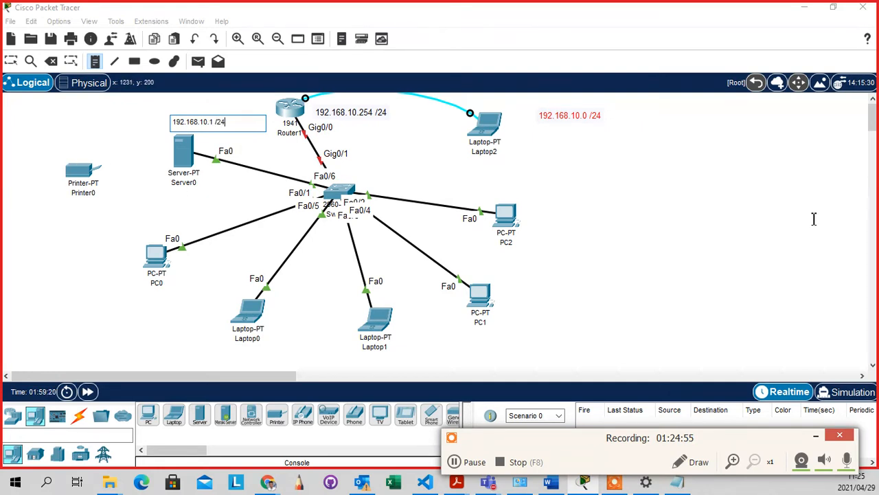
{"action": "left_click", "coordinate": [704, 227]}
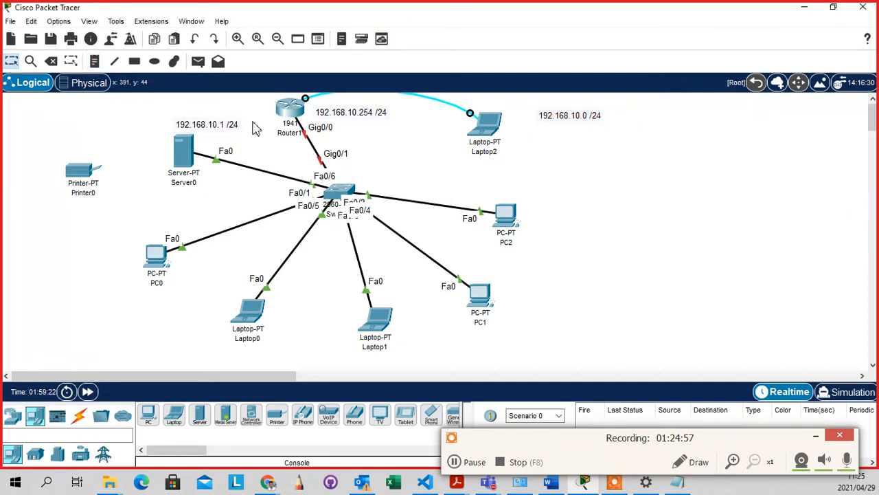
{"action": "left_click_drag", "start_coordinate": [212, 135], "coordinate": [173, 132]}
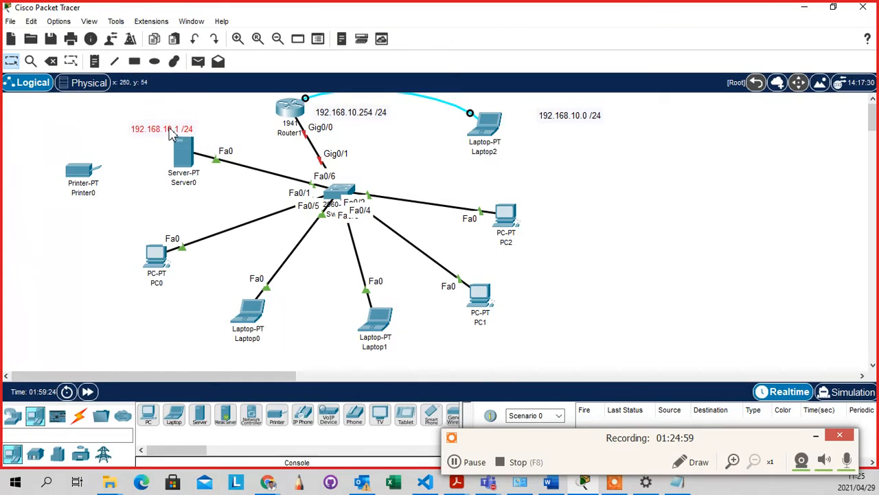
{"action": "left_click_drag", "start_coordinate": [329, 118], "coordinate": [335, 114]}
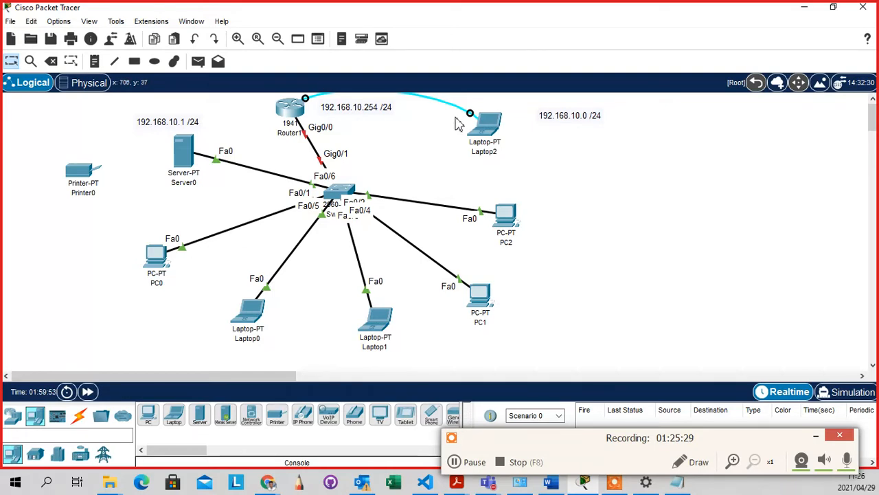
Bring the blank SketchBook canvas to the front from the Windows taskbar
{"action": "left_click", "coordinate": [299, 483]}
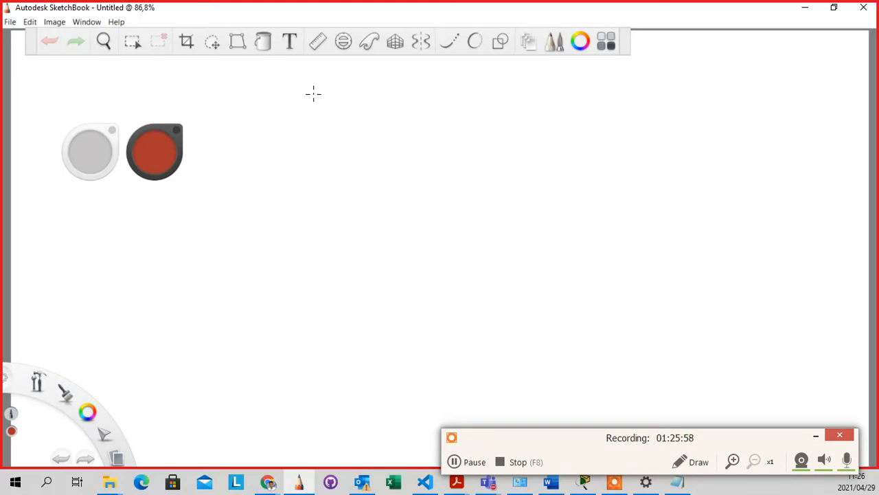
Handwrite the address 192.168.68.0 in red, correcting the second and third octets
{"action": "mouse_move", "coordinate": [317, 74]}
{"action": "left_mouse_down"}
{"action": "mouse_move", "coordinate": [317, 105]}
{"action": "mouse_move", "coordinate": [337, 78]}
{"action": "mouse_move", "coordinate": [342, 118]}
{"action": "left_mouse_up"}
{"action": "left_click_drag", "start_coordinate": [344, 76], "coordinate": [360, 116]}
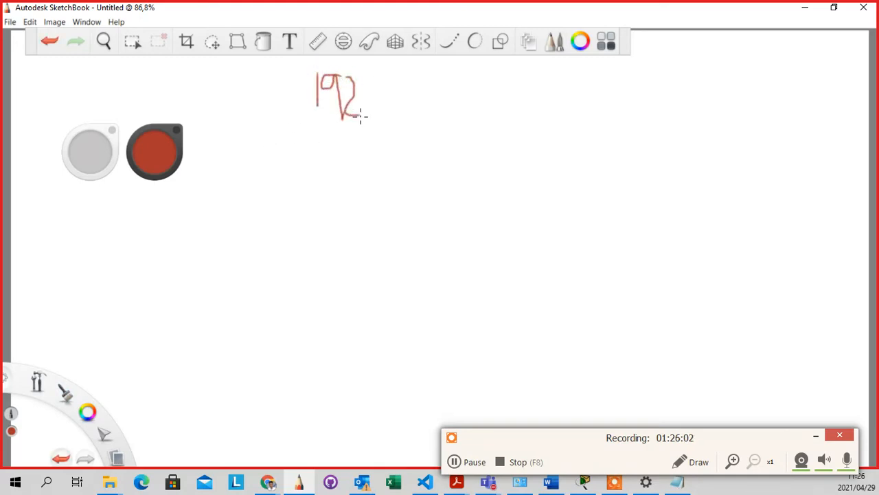
{"action": "left_click_drag", "start_coordinate": [404, 84], "coordinate": [400, 126]}
{"action": "mouse_move", "coordinate": [431, 84]}
{"action": "left_mouse_down"}
{"action": "mouse_move", "coordinate": [436, 114]}
{"action": "mouse_move", "coordinate": [433, 86]}
{"action": "left_mouse_up"}
{"action": "left_click", "coordinate": [460, 107]}
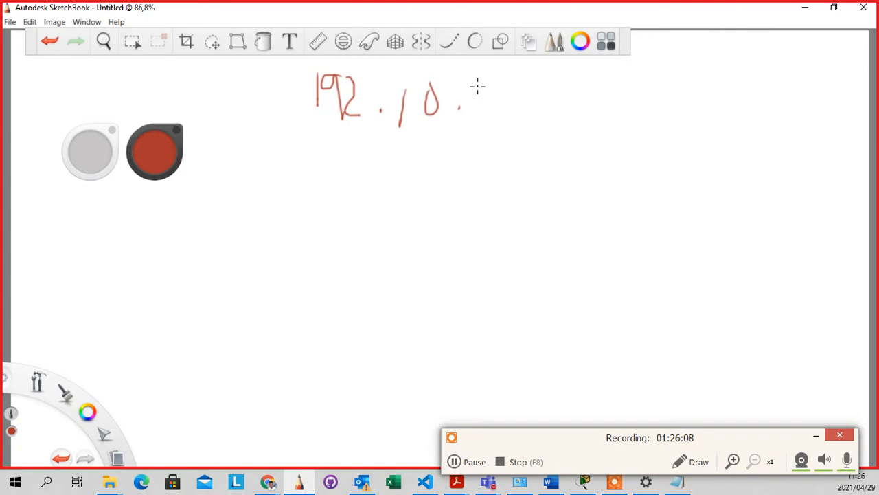
{"action": "mouse_move", "coordinate": [476, 88]}
{"action": "left_mouse_down"}
{"action": "mouse_move", "coordinate": [479, 114]}
{"action": "mouse_move", "coordinate": [507, 94]}
{"action": "left_mouse_up"}
{"action": "mouse_move", "coordinate": [550, 77]}
{"action": "left_mouse_down"}
{"action": "mouse_move", "coordinate": [547, 102]}
{"action": "mouse_move", "coordinate": [550, 78]}
{"action": "left_mouse_up"}
{"action": "left_click", "coordinate": [528, 106]}
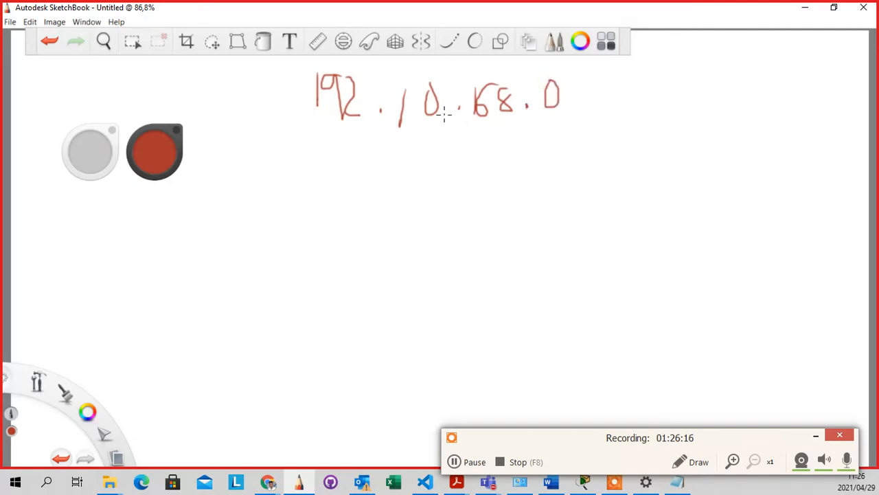
{"action": "left_click_drag", "start_coordinate": [423, 103], "coordinate": [445, 61]}
{"action": "mouse_move", "coordinate": [457, 93]}
{"action": "left_mouse_down"}
{"action": "mouse_move", "coordinate": [452, 83]}
{"action": "mouse_move", "coordinate": [484, 118]}
{"action": "mouse_move", "coordinate": [474, 98]}
{"action": "left_mouse_up"}
Add the /24 prefix and underline the whole address
{"action": "left_click_drag", "start_coordinate": [628, 73], "coordinate": [620, 124]}
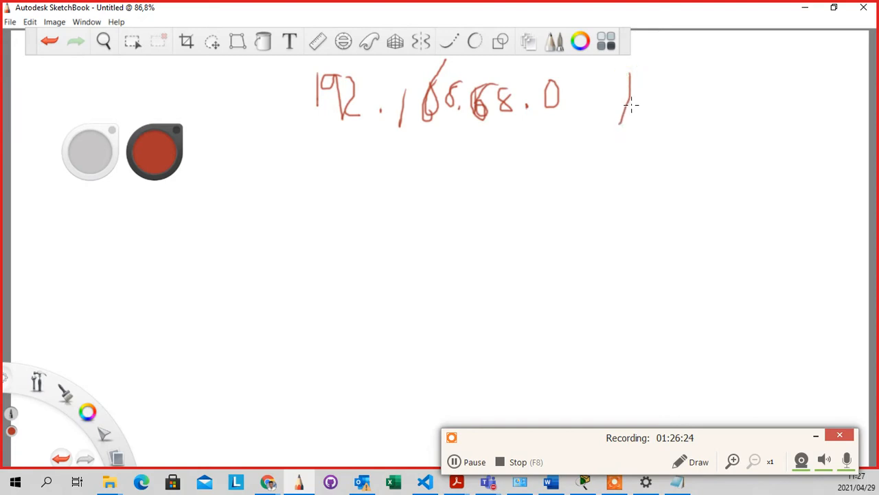
{"action": "mouse_move", "coordinate": [630, 94]}
{"action": "left_mouse_down"}
{"action": "mouse_move", "coordinate": [658, 119]}
{"action": "mouse_move", "coordinate": [701, 115]}
{"action": "mouse_move", "coordinate": [688, 130]}
{"action": "left_mouse_up"}
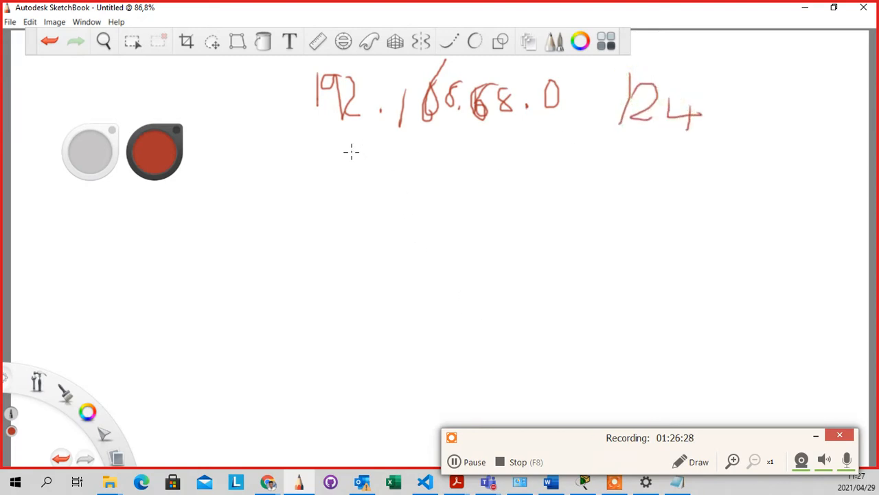
{"action": "left_click_drag", "start_coordinate": [327, 141], "coordinate": [699, 136]}
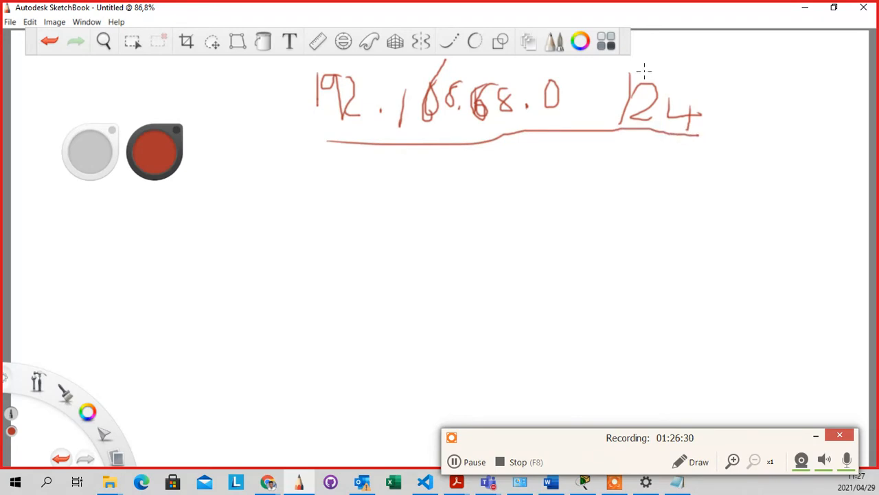
Circle the /24 in blue, then set the pen back to red in the Color Editor
{"action": "left_click", "coordinate": [162, 165]}
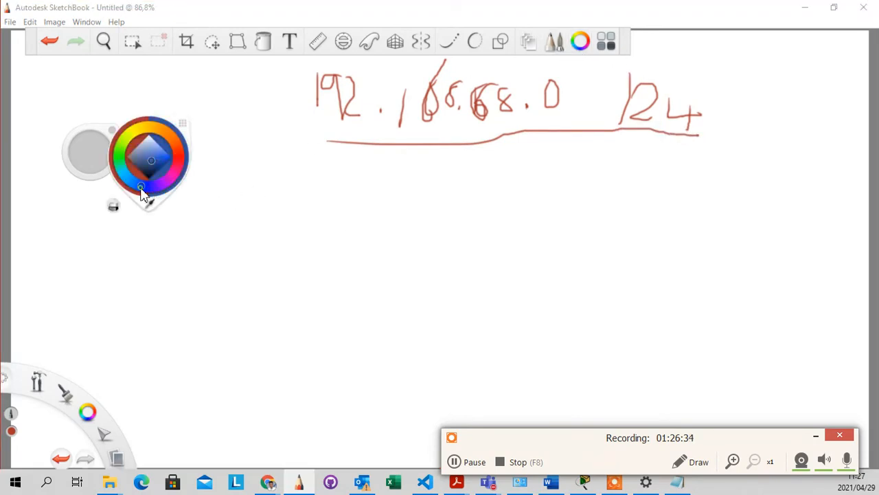
{"action": "mouse_move", "coordinate": [618, 72]}
{"action": "left_mouse_down"}
{"action": "mouse_move", "coordinate": [610, 118]}
{"action": "mouse_move", "coordinate": [711, 121]}
{"action": "mouse_move", "coordinate": [618, 71]}
{"action": "left_mouse_up"}
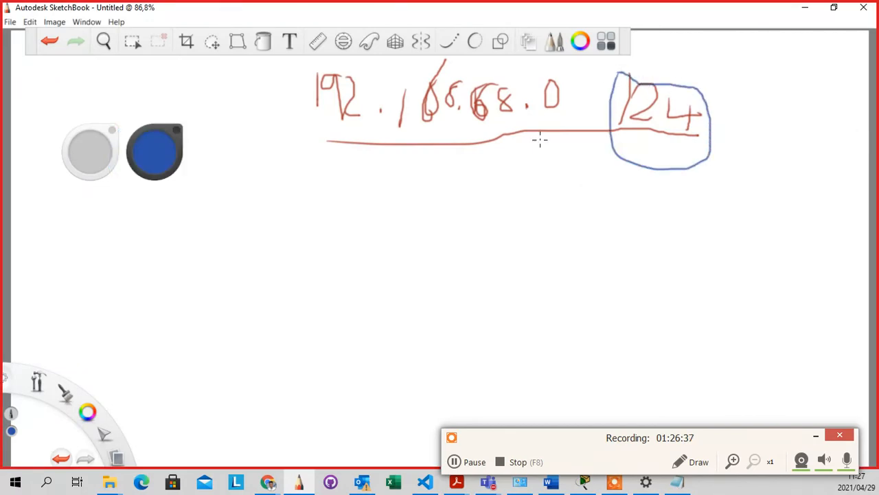
{"action": "left_click", "coordinate": [581, 41]}
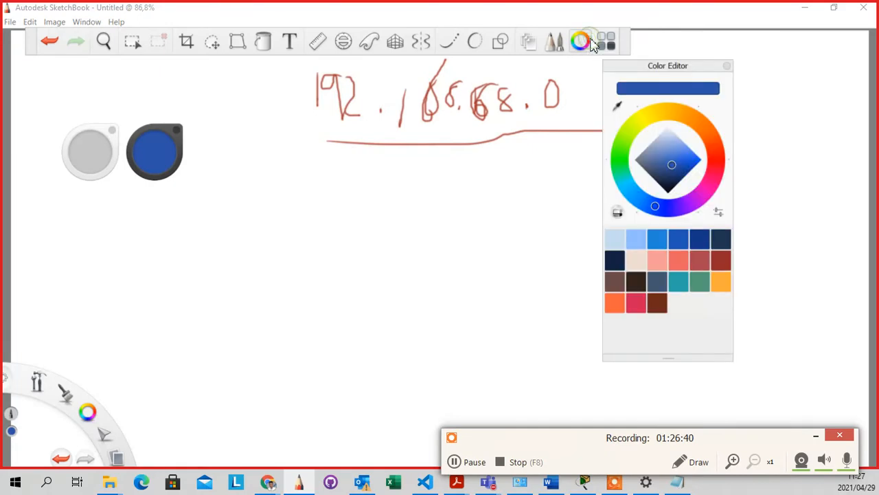
{"action": "left_click", "coordinate": [718, 157]}
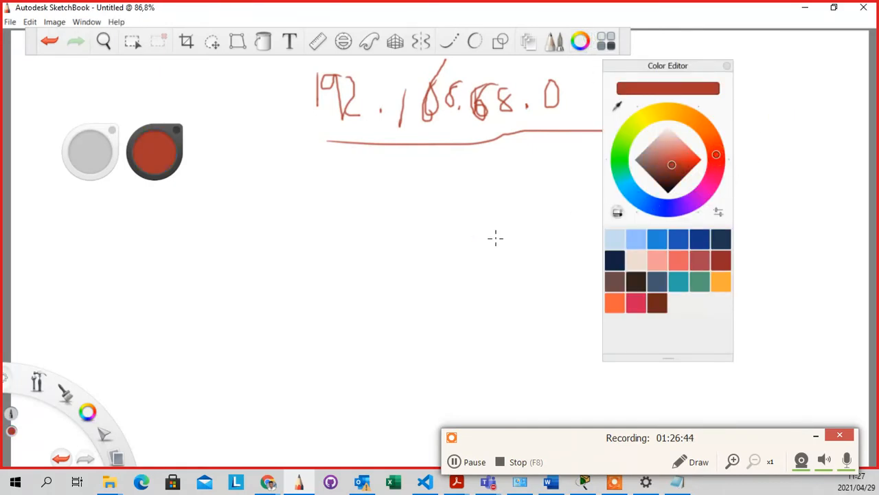
{"action": "key", "text": "space"}
{"action": "left_click", "coordinate": [726, 66]}
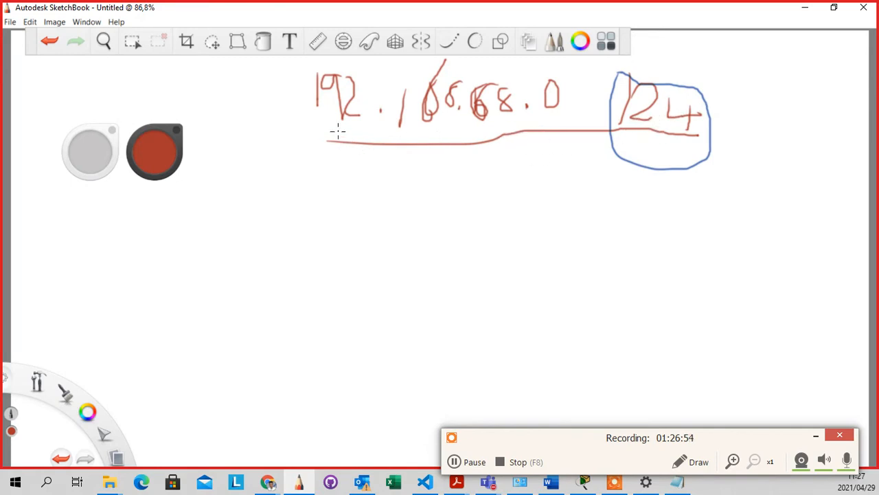
Draw a red curve under 192 and write '32 bits' beneath the /24
{"action": "mouse_move", "coordinate": [293, 107]}
{"action": "left_mouse_down"}
{"action": "mouse_move", "coordinate": [362, 159]}
{"action": "mouse_move", "coordinate": [382, 119]}
{"action": "left_mouse_up"}
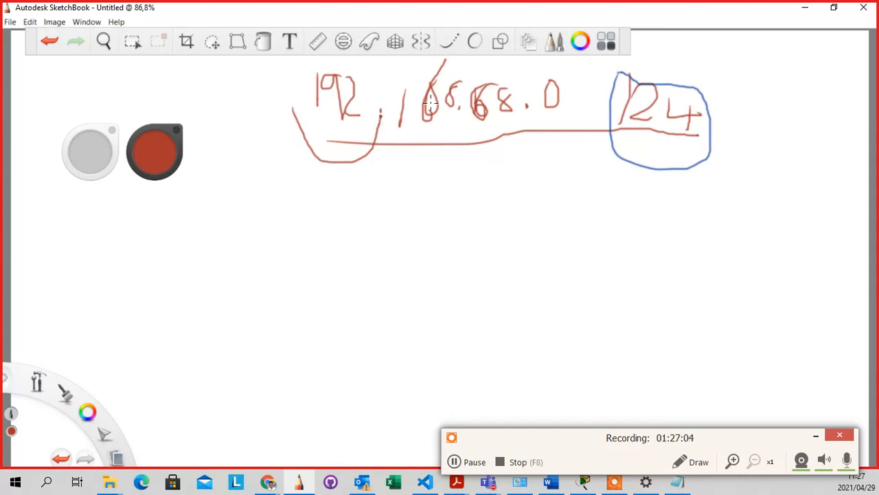
{"action": "left_click", "coordinate": [464, 74]}
{"action": "mouse_move", "coordinate": [635, 140]}
{"action": "left_mouse_down"}
{"action": "mouse_move", "coordinate": [647, 151]}
{"action": "mouse_move", "coordinate": [634, 154]}
{"action": "mouse_move", "coordinate": [661, 143]}
{"action": "mouse_move", "coordinate": [673, 159]}
{"action": "mouse_move", "coordinate": [691, 151]}
{"action": "mouse_move", "coordinate": [687, 161]}
{"action": "left_mouse_up"}
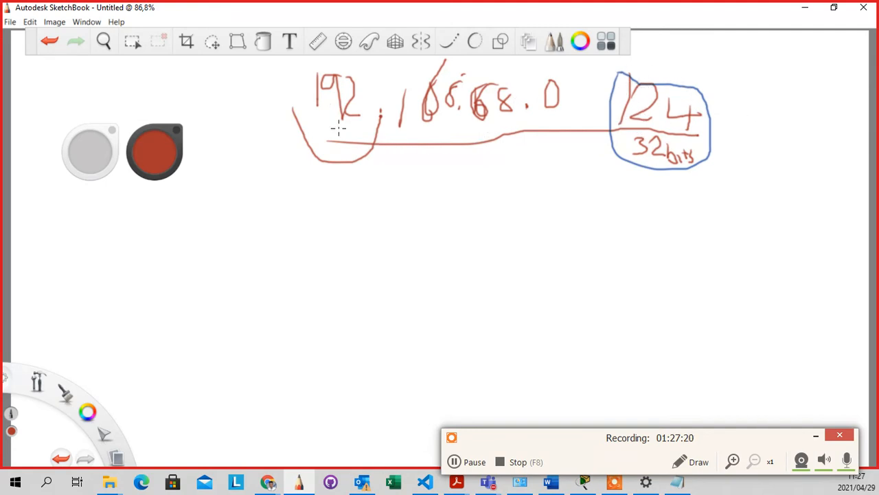
Loop each octet of the address in red and begin writing 192 on a new line below
{"action": "mouse_move", "coordinate": [373, 71]}
{"action": "left_mouse_down"}
{"action": "mouse_move", "coordinate": [356, 67]}
{"action": "mouse_move", "coordinate": [294, 119]}
{"action": "mouse_move", "coordinate": [364, 130]}
{"action": "mouse_move", "coordinate": [375, 86]}
{"action": "left_mouse_up"}
{"action": "mouse_move", "coordinate": [465, 70]}
{"action": "left_mouse_down"}
{"action": "mouse_move", "coordinate": [415, 66]}
{"action": "mouse_move", "coordinate": [420, 144]}
{"action": "mouse_move", "coordinate": [468, 96]}
{"action": "mouse_move", "coordinate": [455, 73]}
{"action": "mouse_move", "coordinate": [496, 72]}
{"action": "mouse_move", "coordinate": [489, 148]}
{"action": "mouse_move", "coordinate": [527, 91]}
{"action": "mouse_move", "coordinate": [497, 76]}
{"action": "left_mouse_up"}
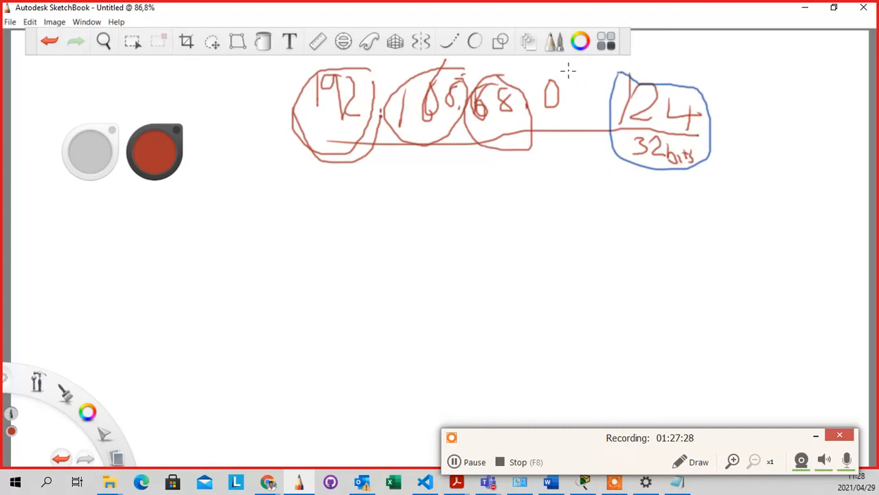
{"action": "mouse_move", "coordinate": [567, 69]}
{"action": "left_mouse_down"}
{"action": "mouse_move", "coordinate": [542, 103]}
{"action": "mouse_move", "coordinate": [570, 71]}
{"action": "left_mouse_up"}
{"action": "mouse_move", "coordinate": [292, 175]}
{"action": "left_mouse_down"}
{"action": "mouse_move", "coordinate": [284, 201]}
{"action": "mouse_move", "coordinate": [316, 188]}
{"action": "mouse_move", "coordinate": [334, 199]}
{"action": "mouse_move", "coordinate": [333, 214]}
{"action": "mouse_move", "coordinate": [360, 204]}
{"action": "mouse_move", "coordinate": [386, 213]}
{"action": "left_mouse_up"}
Complete the lower line as 192.168.98.0 with a /24 prefix
{"action": "left_click", "coordinate": [396, 208]}
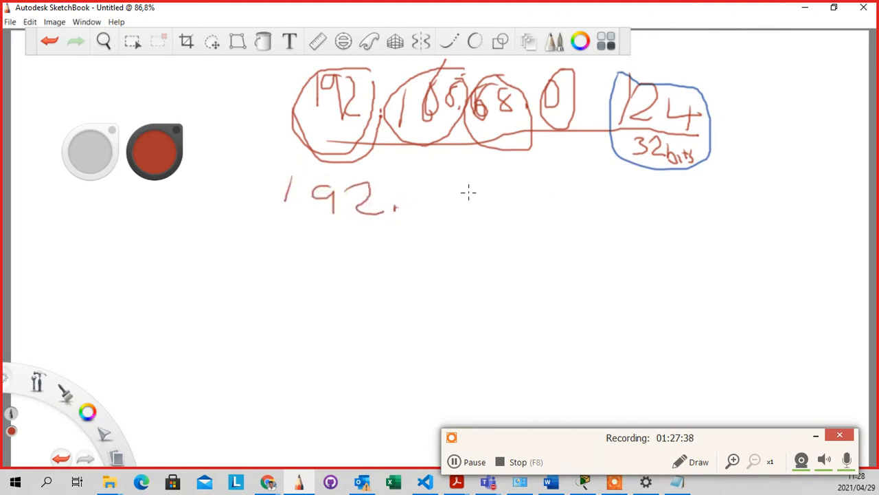
{"action": "left_click_drag", "start_coordinate": [415, 180], "coordinate": [413, 210]}
{"action": "mouse_move", "coordinate": [459, 184]}
{"action": "left_mouse_down"}
{"action": "mouse_move", "coordinate": [441, 213]}
{"action": "mouse_move", "coordinate": [439, 200]}
{"action": "mouse_move", "coordinate": [495, 190]}
{"action": "mouse_move", "coordinate": [474, 214]}
{"action": "mouse_move", "coordinate": [503, 193]}
{"action": "mouse_move", "coordinate": [538, 201]}
{"action": "mouse_move", "coordinate": [534, 224]}
{"action": "left_mouse_up"}
{"action": "left_click", "coordinate": [506, 213]}
{"action": "mouse_move", "coordinate": [574, 198]}
{"action": "left_mouse_down"}
{"action": "mouse_move", "coordinate": [559, 206]}
{"action": "mouse_move", "coordinate": [630, 229]}
{"action": "mouse_move", "coordinate": [617, 209]}
{"action": "left_mouse_up"}
{"action": "left_click", "coordinate": [593, 224]}
{"action": "left_click_drag", "start_coordinate": [702, 184], "coordinate": [683, 238]}
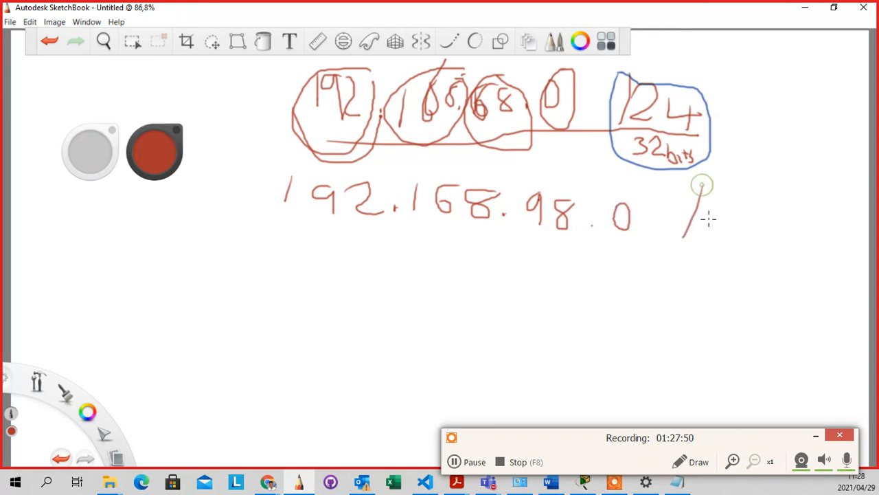
{"action": "left_click_drag", "start_coordinate": [701, 209], "coordinate": [737, 239]}
{"action": "mouse_move", "coordinate": [745, 207]}
{"action": "left_mouse_down"}
{"action": "mouse_move", "coordinate": [758, 229]}
{"action": "mouse_move", "coordinate": [769, 229]}
{"action": "mouse_move", "coordinate": [765, 238]}
{"action": "left_mouse_up"}
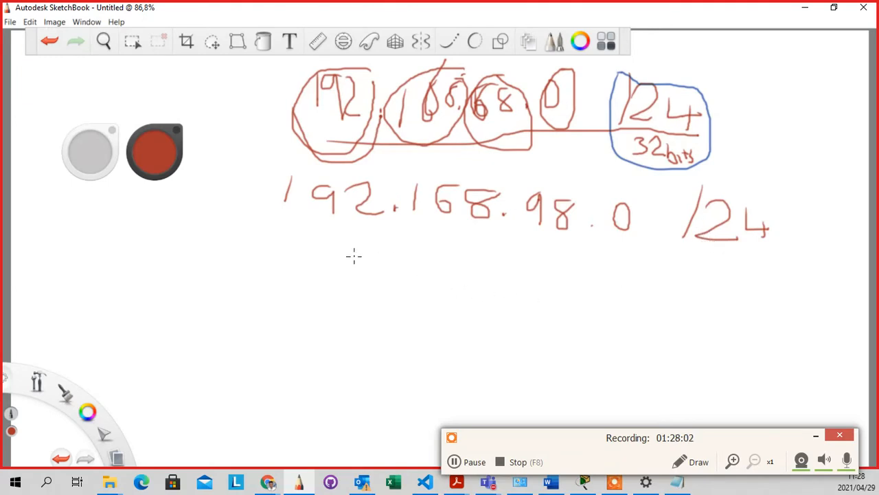
Bracket the first three octets and start a column of values under the 0
{"action": "mouse_move", "coordinate": [237, 196]}
{"action": "left_mouse_down"}
{"action": "mouse_move", "coordinate": [344, 261]}
{"action": "mouse_move", "coordinate": [398, 219]}
{"action": "mouse_move", "coordinate": [455, 266]}
{"action": "mouse_move", "coordinate": [496, 216]}
{"action": "mouse_move", "coordinate": [545, 271]}
{"action": "mouse_move", "coordinate": [580, 237]}
{"action": "mouse_move", "coordinate": [588, 201]}
{"action": "mouse_move", "coordinate": [305, 176]}
{"action": "mouse_move", "coordinate": [239, 200]}
{"action": "left_mouse_up"}
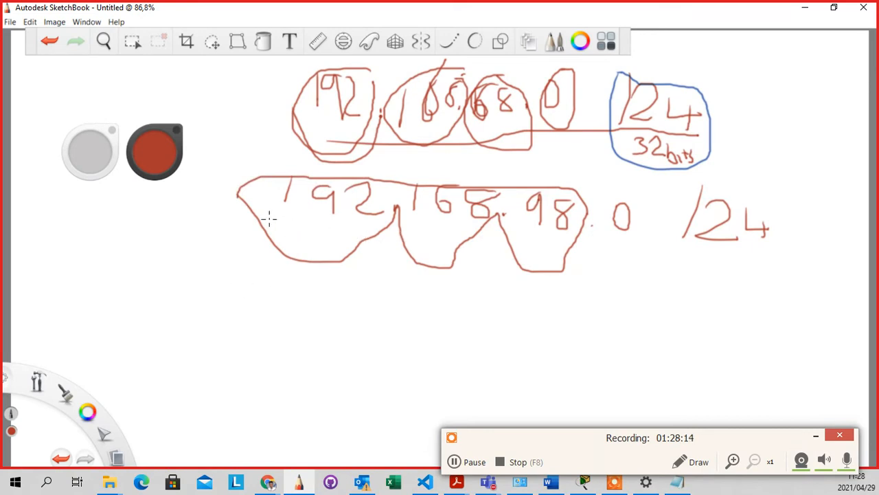
{"action": "mouse_move", "coordinate": [269, 218]}
{"action": "left_mouse_down"}
{"action": "mouse_move", "coordinate": [577, 221]}
{"action": "mouse_move", "coordinate": [564, 182]}
{"action": "mouse_move", "coordinate": [316, 177]}
{"action": "mouse_move", "coordinate": [278, 182]}
{"action": "mouse_move", "coordinate": [276, 206]}
{"action": "left_mouse_up"}
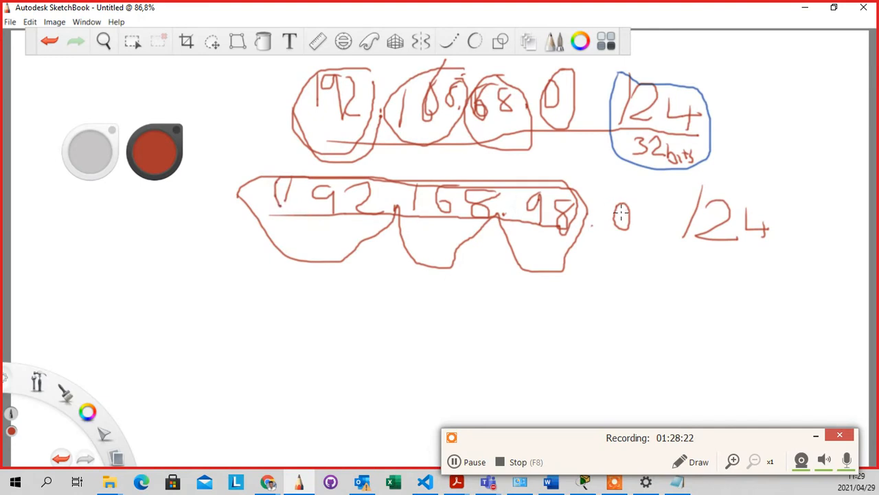
{"action": "left_click_drag", "start_coordinate": [624, 244], "coordinate": [626, 302]}
Add 3 to the column under the 0 and write 18 beneath the /24
{"action": "mouse_move", "coordinate": [623, 298]}
{"action": "left_mouse_down"}
{"action": "mouse_move", "coordinate": [607, 319]}
{"action": "mouse_move", "coordinate": [625, 378]}
{"action": "left_mouse_up"}
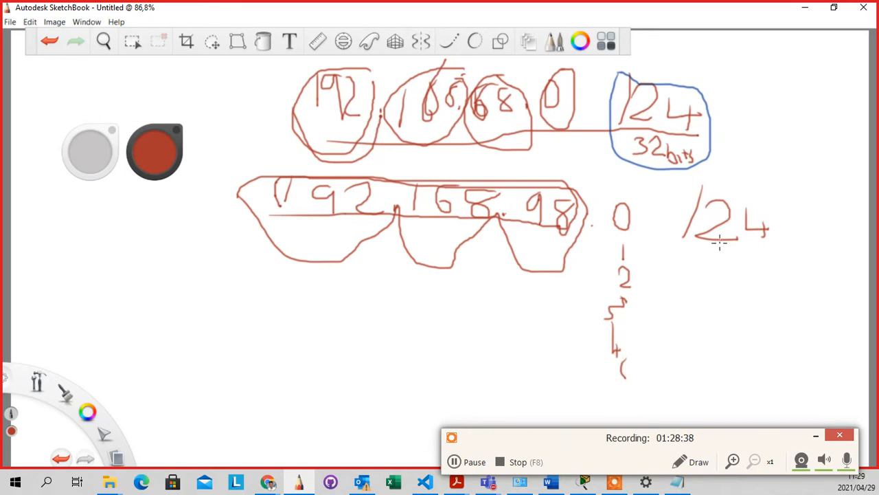
{"action": "left_click_drag", "start_coordinate": [726, 252], "coordinate": [727, 283]}
{"action": "mouse_move", "coordinate": [760, 259]}
{"action": "left_mouse_down"}
{"action": "mouse_move", "coordinate": [746, 262]}
{"action": "mouse_move", "coordinate": [741, 285]}
{"action": "mouse_move", "coordinate": [762, 259]}
{"action": "mouse_move", "coordinate": [727, 287]}
{"action": "left_mouse_up"}
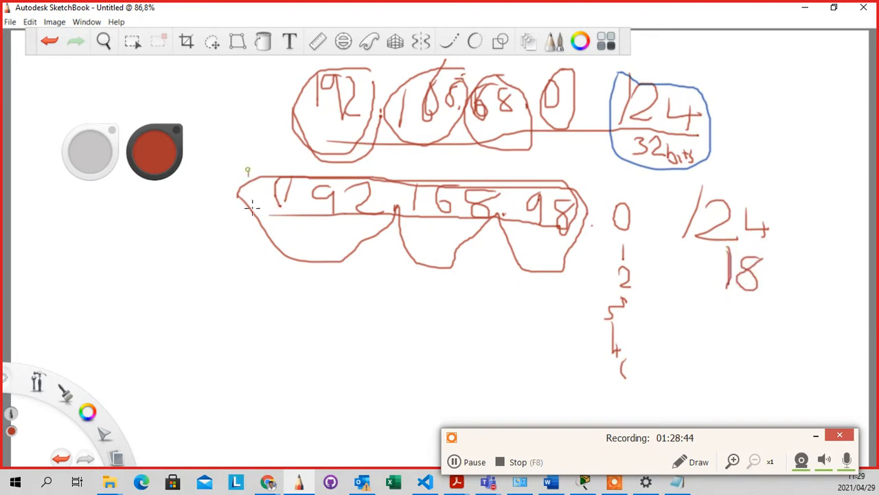
Loop 192 and 168 in the lower address, strike through 98, and write /16 below
{"action": "mouse_move", "coordinate": [248, 170]}
{"action": "left_mouse_down"}
{"action": "mouse_move", "coordinate": [391, 234]}
{"action": "mouse_move", "coordinate": [320, 169]}
{"action": "mouse_move", "coordinate": [258, 240]}
{"action": "mouse_move", "coordinate": [274, 249]}
{"action": "left_mouse_up"}
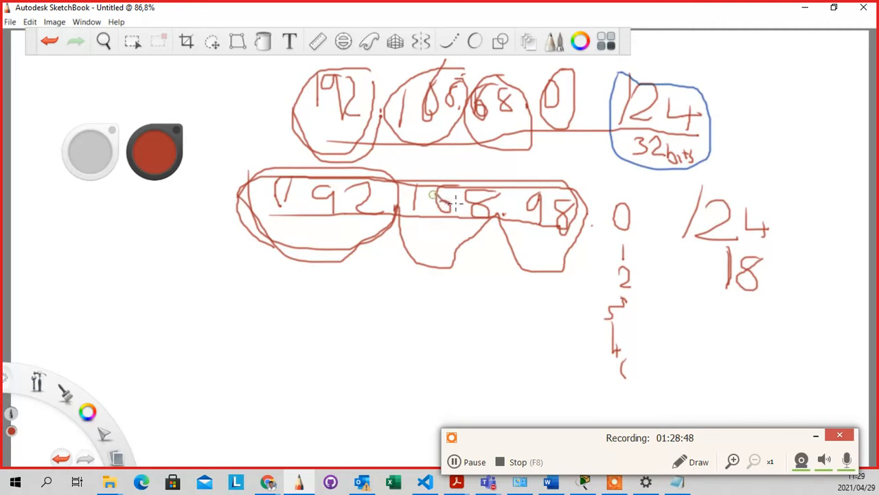
{"action": "mouse_move", "coordinate": [521, 181]}
{"action": "left_mouse_down"}
{"action": "mouse_move", "coordinate": [538, 201]}
{"action": "mouse_move", "coordinate": [568, 210]}
{"action": "left_mouse_up"}
{"action": "left_click_drag", "start_coordinate": [615, 191], "coordinate": [619, 198]}
{"action": "mouse_move", "coordinate": [405, 175]}
{"action": "left_mouse_down"}
{"action": "mouse_move", "coordinate": [455, 246]}
{"action": "mouse_move", "coordinate": [591, 247]}
{"action": "left_mouse_up"}
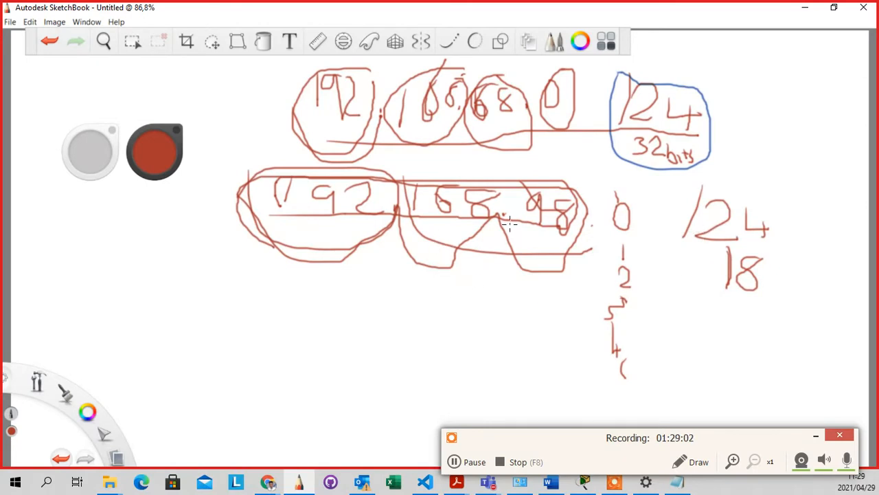
{"action": "left_click_drag", "start_coordinate": [746, 316], "coordinate": [723, 372]}
{"action": "mouse_move", "coordinate": [765, 334]}
{"action": "left_mouse_down"}
{"action": "mouse_move", "coordinate": [780, 328]}
{"action": "mouse_move", "coordinate": [770, 349]}
{"action": "left_mouse_up"}
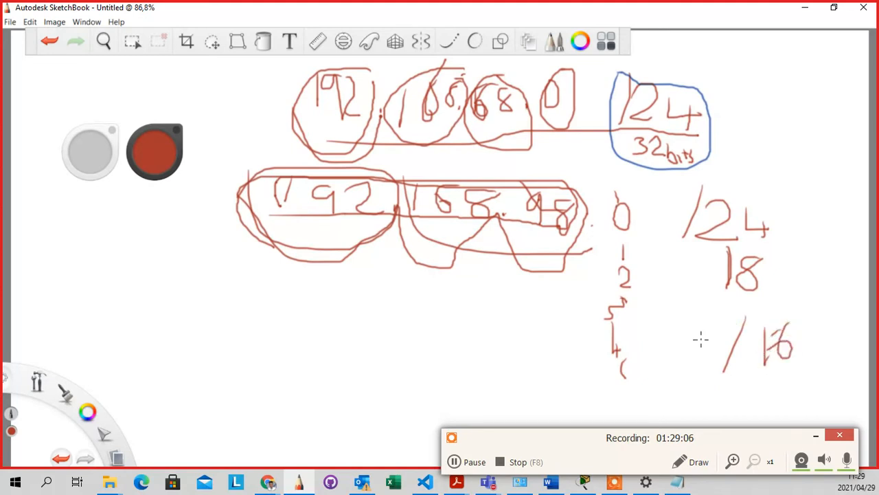
{"action": "mouse_move", "coordinate": [246, 186]}
{"action": "left_mouse_down"}
{"action": "mouse_move", "coordinate": [306, 286]}
{"action": "mouse_move", "coordinate": [391, 210]}
{"action": "left_mouse_up"}
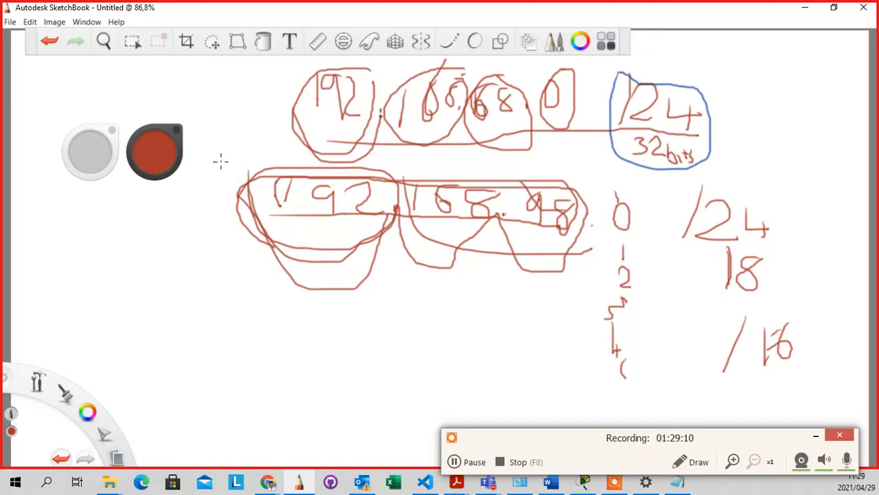
Switch the pen to blue and draw one loop around the lower 192 and 168 octets
{"action": "left_click", "coordinate": [153, 160]}
{"action": "left_click", "coordinate": [144, 187]}
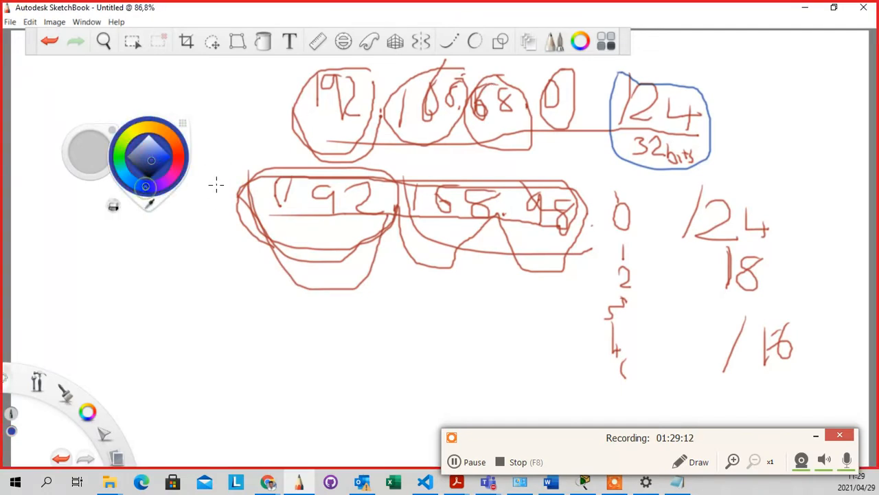
{"action": "mouse_move", "coordinate": [223, 177]}
{"action": "left_mouse_down"}
{"action": "mouse_move", "coordinate": [377, 279]}
{"action": "mouse_move", "coordinate": [396, 207]}
{"action": "mouse_move", "coordinate": [424, 275]}
{"action": "mouse_move", "coordinate": [485, 279]}
{"action": "mouse_move", "coordinate": [503, 206]}
{"action": "mouse_move", "coordinate": [428, 172]}
{"action": "mouse_move", "coordinate": [241, 165]}
{"action": "mouse_move", "coordinate": [253, 254]}
{"action": "mouse_move", "coordinate": [319, 268]}
{"action": "left_mouse_up"}
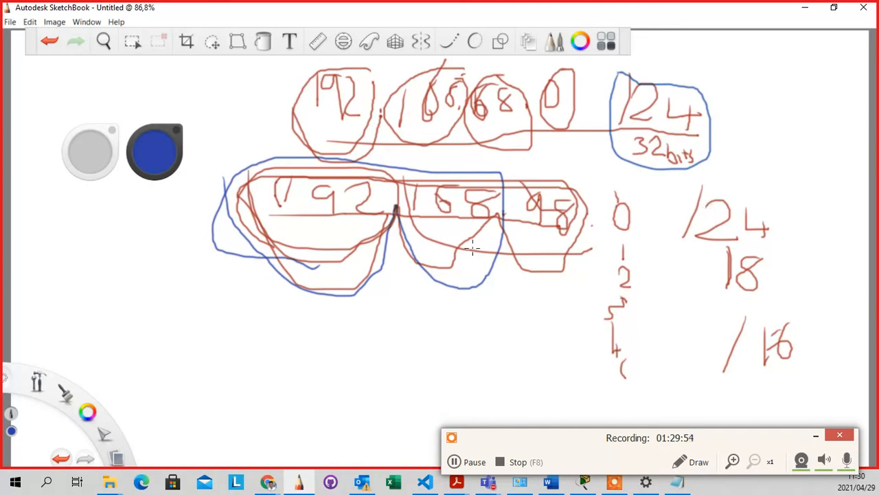
Handwrite 192.168.10.0 in blue at the bottom of the diagram
{"action": "left_click_drag", "start_coordinate": [194, 317], "coordinate": [194, 356]}
{"action": "mouse_move", "coordinate": [237, 321]}
{"action": "left_mouse_down"}
{"action": "mouse_move", "coordinate": [243, 373]}
{"action": "mouse_move", "coordinate": [281, 347]}
{"action": "mouse_move", "coordinate": [293, 375]}
{"action": "left_mouse_up"}
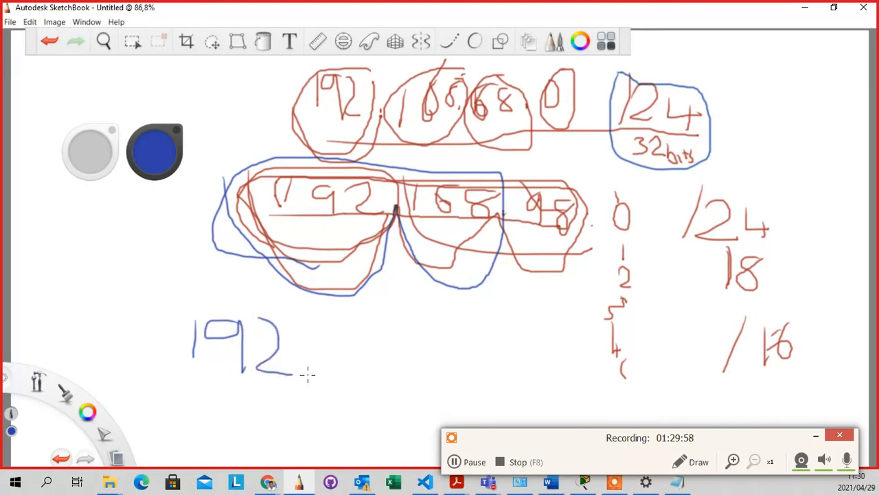
{"action": "left_click_drag", "start_coordinate": [327, 330], "coordinate": [332, 380]}
{"action": "mouse_move", "coordinate": [397, 312]}
{"action": "left_mouse_down"}
{"action": "mouse_move", "coordinate": [355, 366]}
{"action": "mouse_move", "coordinate": [368, 338]}
{"action": "mouse_move", "coordinate": [418, 366]}
{"action": "mouse_move", "coordinate": [404, 329]}
{"action": "left_mouse_up"}
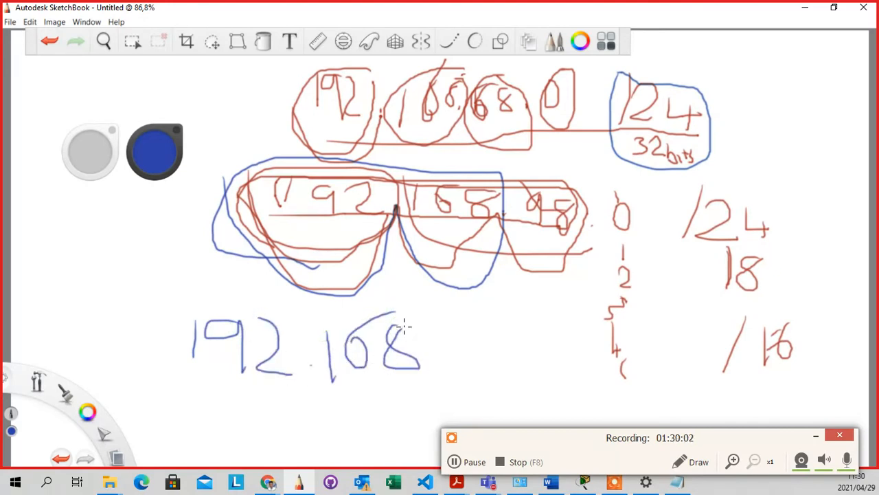
{"action": "left_click", "coordinate": [433, 358]}
{"action": "left_click_drag", "start_coordinate": [465, 323], "coordinate": [468, 370]}
{"action": "left_click_drag", "start_coordinate": [509, 320], "coordinate": [509, 331]}
{"action": "left_click", "coordinate": [530, 364]}
{"action": "mouse_move", "coordinate": [564, 330]}
{"action": "left_mouse_down"}
{"action": "mouse_move", "coordinate": [556, 361]}
{"action": "mouse_move", "coordinate": [568, 335]}
{"action": "left_mouse_up"}
Add /24 after it and circle both the /24 and 192.168.10 in blue
{"action": "left_click_drag", "start_coordinate": [653, 301], "coordinate": [641, 389]}
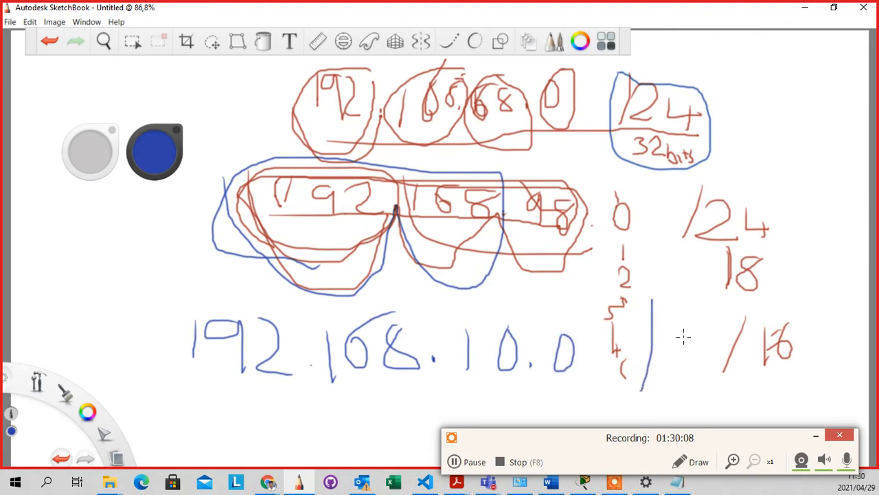
{"action": "mouse_move", "coordinate": [664, 327]}
{"action": "left_mouse_down"}
{"action": "mouse_move", "coordinate": [698, 328]}
{"action": "mouse_move", "coordinate": [688, 375]}
{"action": "left_mouse_up"}
{"action": "mouse_move", "coordinate": [723, 310]}
{"action": "left_mouse_down"}
{"action": "mouse_move", "coordinate": [712, 375]}
{"action": "mouse_move", "coordinate": [738, 373]}
{"action": "mouse_move", "coordinate": [729, 395]}
{"action": "left_mouse_up"}
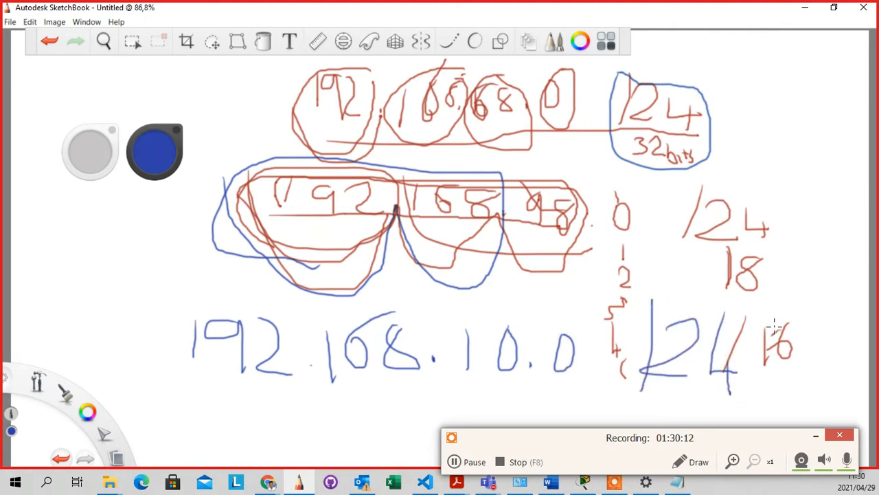
{"action": "mouse_move", "coordinate": [743, 295]}
{"action": "left_mouse_down"}
{"action": "mouse_move", "coordinate": [579, 318]}
{"action": "mouse_move", "coordinate": [668, 404]}
{"action": "mouse_move", "coordinate": [748, 305]}
{"action": "mouse_move", "coordinate": [678, 299]}
{"action": "left_mouse_up"}
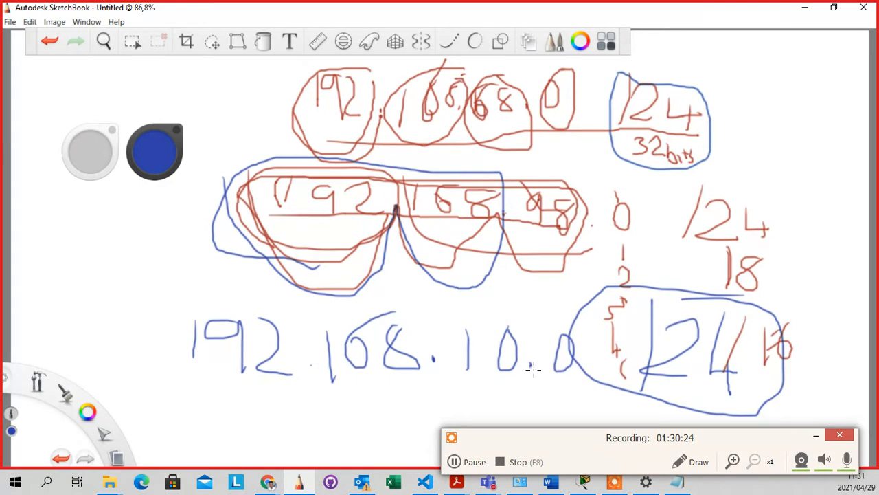
{"action": "mouse_move", "coordinate": [530, 368]}
{"action": "left_mouse_down"}
{"action": "mouse_move", "coordinate": [377, 309]}
{"action": "mouse_move", "coordinate": [200, 311]}
{"action": "mouse_move", "coordinate": [290, 422]}
{"action": "mouse_move", "coordinate": [524, 387]}
{"action": "mouse_move", "coordinate": [532, 363]}
{"action": "left_mouse_up"}
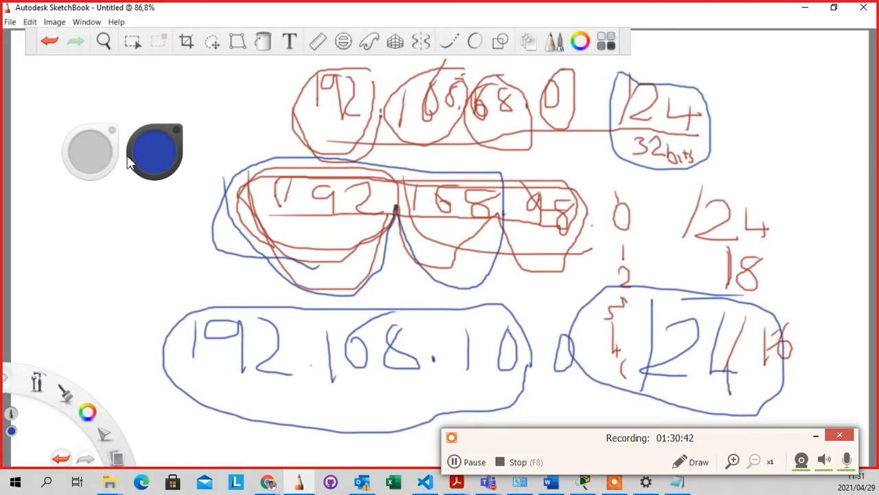
Switch the pen to red-orange and handwrite the mask 255.255.255.0 beneath 192.168.10.0
{"action": "left_click", "coordinate": [149, 148]}
{"action": "left_click", "coordinate": [177, 157]}
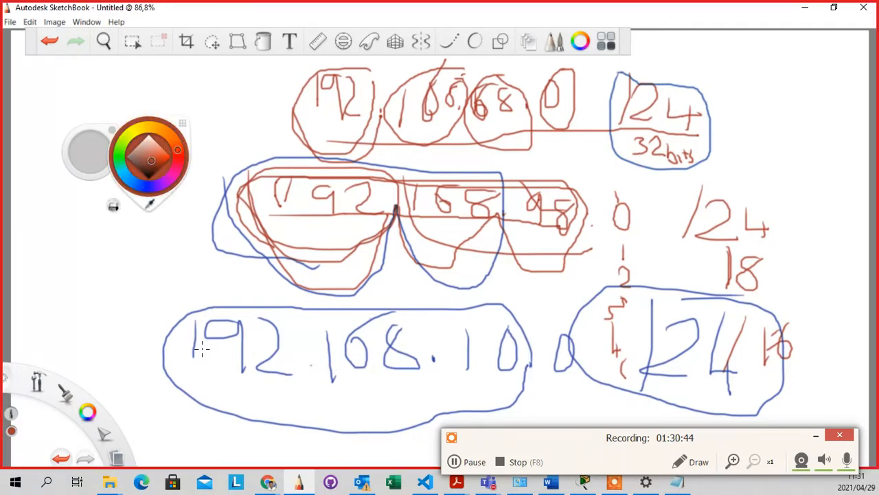
{"action": "mouse_move", "coordinate": [201, 386]}
{"action": "left_mouse_down"}
{"action": "mouse_move", "coordinate": [218, 406]}
{"action": "mouse_move", "coordinate": [244, 411]}
{"action": "mouse_move", "coordinate": [266, 397]}
{"action": "mouse_move", "coordinate": [237, 411]}
{"action": "left_mouse_up"}
{"action": "left_click_drag", "start_coordinate": [280, 389], "coordinate": [278, 410]}
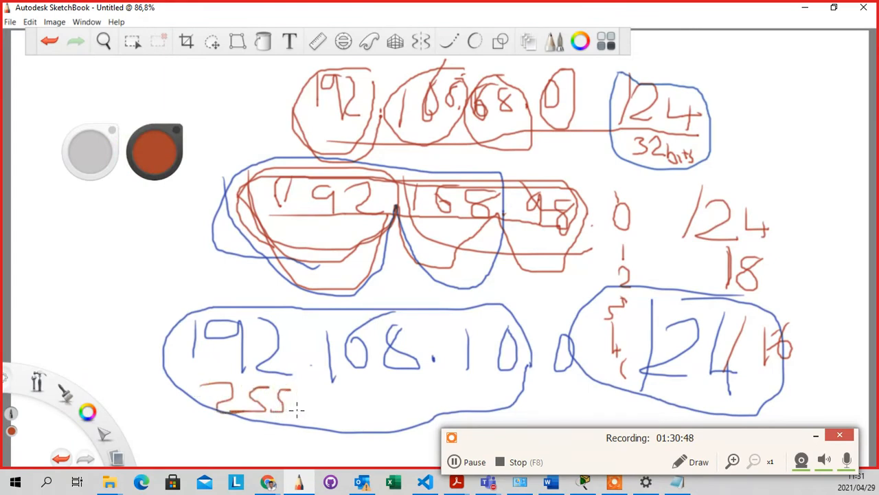
{"action": "left_click_drag", "start_coordinate": [331, 392], "coordinate": [368, 427]}
{"action": "mouse_move", "coordinate": [380, 395]}
{"action": "left_mouse_down"}
{"action": "mouse_move", "coordinate": [363, 425]}
{"action": "mouse_move", "coordinate": [389, 405]}
{"action": "mouse_move", "coordinate": [399, 420]}
{"action": "left_mouse_up"}
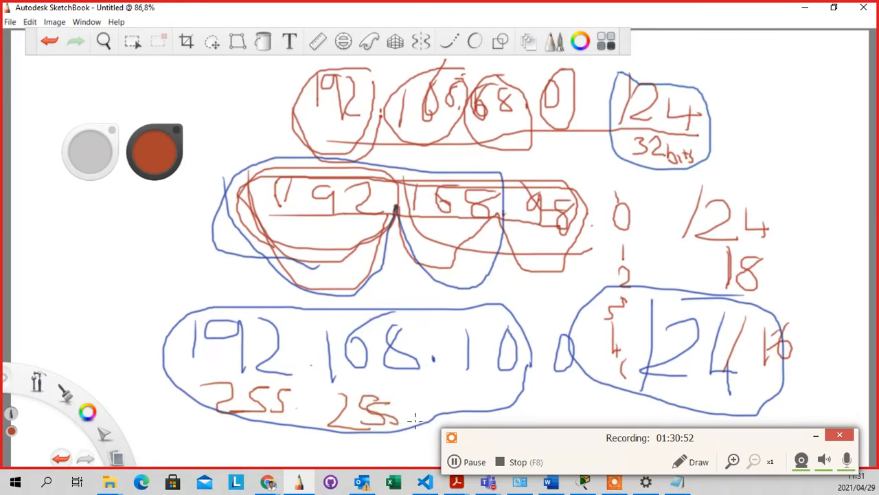
{"action": "left_click", "coordinate": [415, 417]}
{"action": "mouse_move", "coordinate": [442, 392]}
{"action": "left_mouse_down"}
{"action": "mouse_move", "coordinate": [464, 410]}
{"action": "mouse_move", "coordinate": [481, 406]}
{"action": "mouse_move", "coordinate": [469, 418]}
{"action": "mouse_move", "coordinate": [504, 417]}
{"action": "mouse_move", "coordinate": [488, 417]}
{"action": "left_mouse_up"}
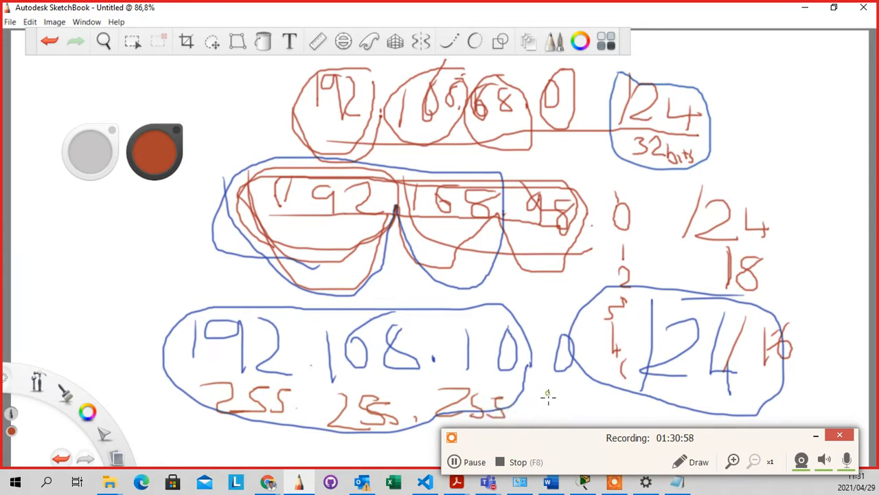
{"action": "mouse_move", "coordinate": [547, 395]}
{"action": "left_mouse_down"}
{"action": "mouse_move", "coordinate": [564, 393]}
{"action": "mouse_move", "coordinate": [543, 390]}
{"action": "left_mouse_up"}
Cross out 192, 168 and 10, circle the lone 0 octet, and strike through 24 and 16
{"action": "left_click_drag", "start_coordinate": [282, 347], "coordinate": [204, 347]}
{"action": "left_click_drag", "start_coordinate": [417, 336], "coordinate": [323, 356]}
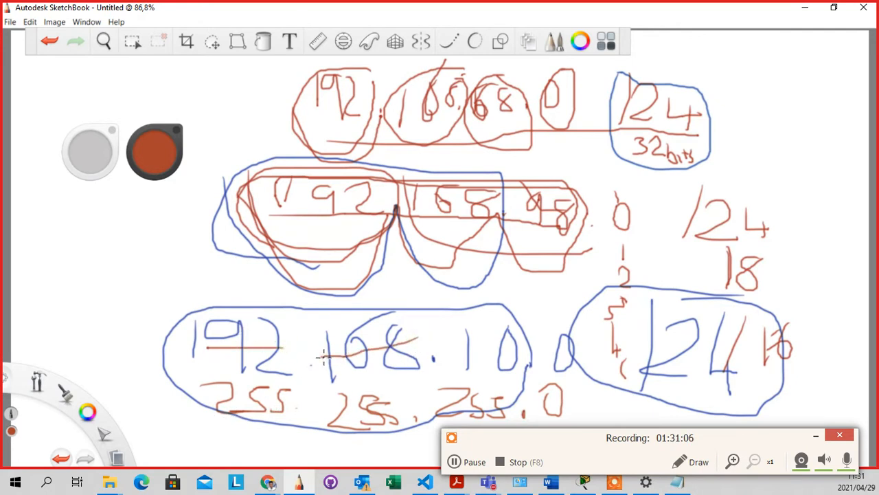
{"action": "left_click_drag", "start_coordinate": [486, 338], "coordinate": [443, 360]}
{"action": "mouse_move", "coordinate": [572, 325]}
{"action": "left_mouse_down"}
{"action": "mouse_move", "coordinate": [548, 379]}
{"action": "mouse_move", "coordinate": [583, 316]}
{"action": "mouse_move", "coordinate": [558, 316]}
{"action": "left_mouse_up"}
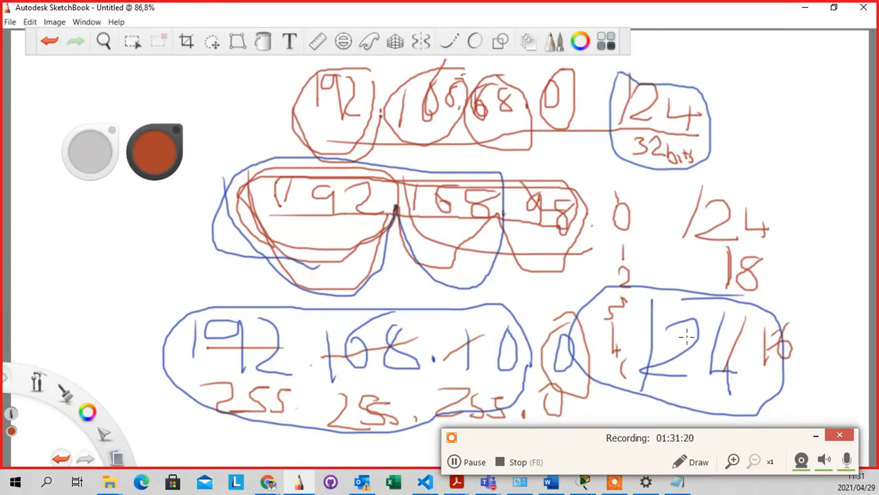
{"action": "left_click_drag", "start_coordinate": [811, 338], "coordinate": [702, 359]}
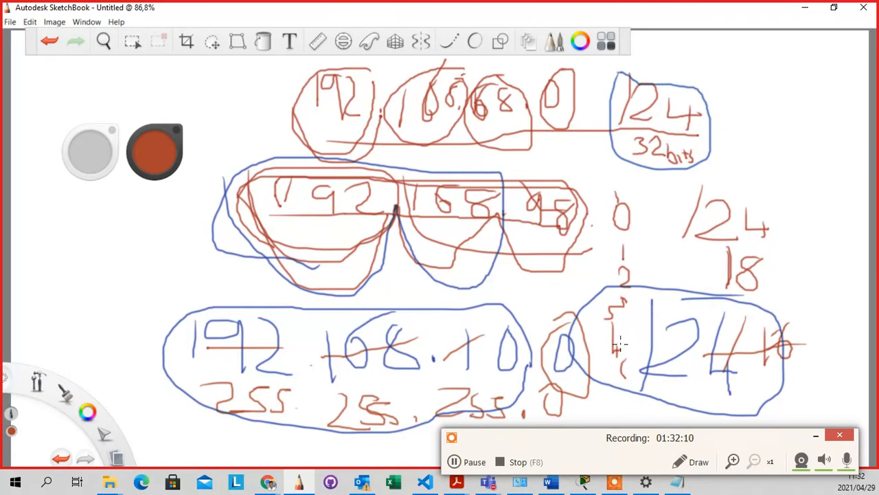
Draw a red divider with 16 beside the /24 /18 notes and loop around the 192 and 168 columns
{"action": "left_click_drag", "start_coordinate": [808, 210], "coordinate": [812, 274]}
{"action": "mouse_move", "coordinate": [833, 217]}
{"action": "left_mouse_down"}
{"action": "mouse_move", "coordinate": [833, 256]}
{"action": "mouse_move", "coordinate": [845, 247]}
{"action": "left_mouse_up"}
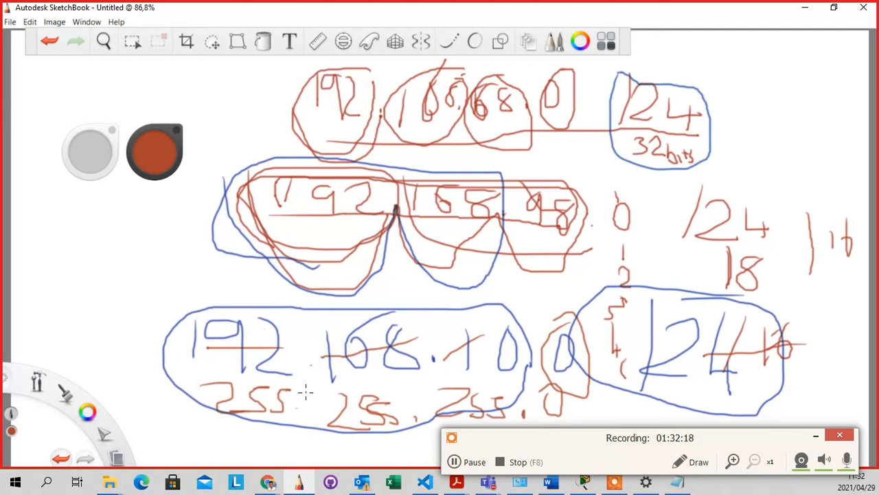
{"action": "mouse_move", "coordinate": [255, 297]}
{"action": "left_mouse_down"}
{"action": "mouse_move", "coordinate": [203, 389]}
{"action": "mouse_move", "coordinate": [289, 294]}
{"action": "mouse_move", "coordinate": [232, 292]}
{"action": "left_mouse_up"}
{"action": "left_click_drag", "start_coordinate": [319, 303], "coordinate": [408, 305]}
{"action": "mouse_move", "coordinate": [319, 321]}
{"action": "left_mouse_down"}
{"action": "mouse_move", "coordinate": [409, 393]}
{"action": "mouse_move", "coordinate": [390, 299]}
{"action": "left_mouse_up"}
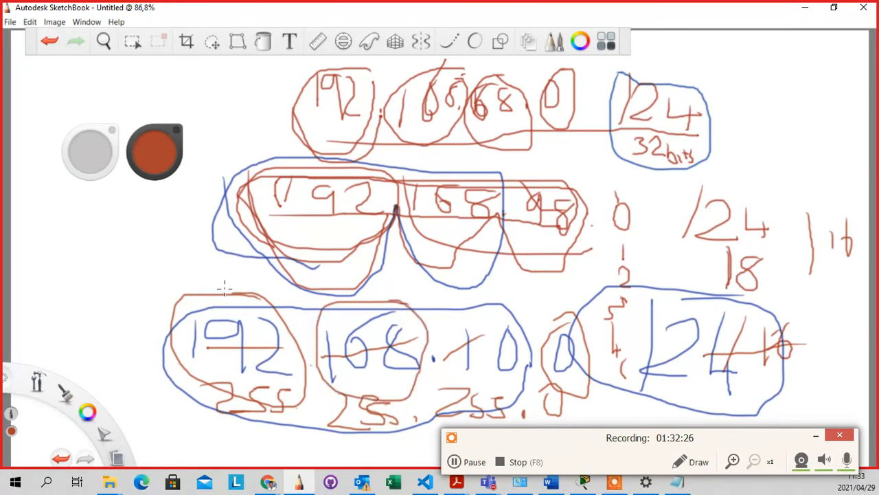
Write 255 above the 192 and 168 loops, mark above the 10 octet, and start an 18 at top right
{"action": "left_click_drag", "start_coordinate": [220, 287], "coordinate": [231, 310]}
{"action": "mouse_move", "coordinate": [260, 282]}
{"action": "left_mouse_down"}
{"action": "mouse_move", "coordinate": [242, 285]}
{"action": "mouse_move", "coordinate": [238, 314]}
{"action": "mouse_move", "coordinate": [258, 296]}
{"action": "mouse_move", "coordinate": [258, 316]}
{"action": "left_mouse_up"}
{"action": "mouse_move", "coordinate": [370, 284]}
{"action": "left_mouse_down"}
{"action": "mouse_move", "coordinate": [377, 308]}
{"action": "mouse_move", "coordinate": [384, 303]}
{"action": "mouse_move", "coordinate": [378, 311]}
{"action": "left_mouse_up"}
{"action": "left_click_drag", "start_coordinate": [414, 284], "coordinate": [400, 311]}
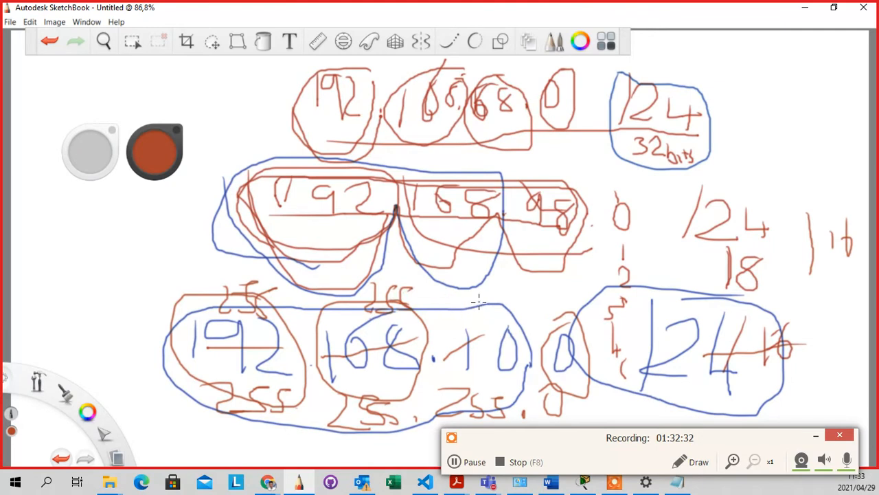
{"action": "mouse_move", "coordinate": [471, 298]}
{"action": "left_mouse_down"}
{"action": "mouse_move", "coordinate": [470, 317]}
{"action": "mouse_move", "coordinate": [518, 309]}
{"action": "mouse_move", "coordinate": [529, 276]}
{"action": "left_mouse_up"}
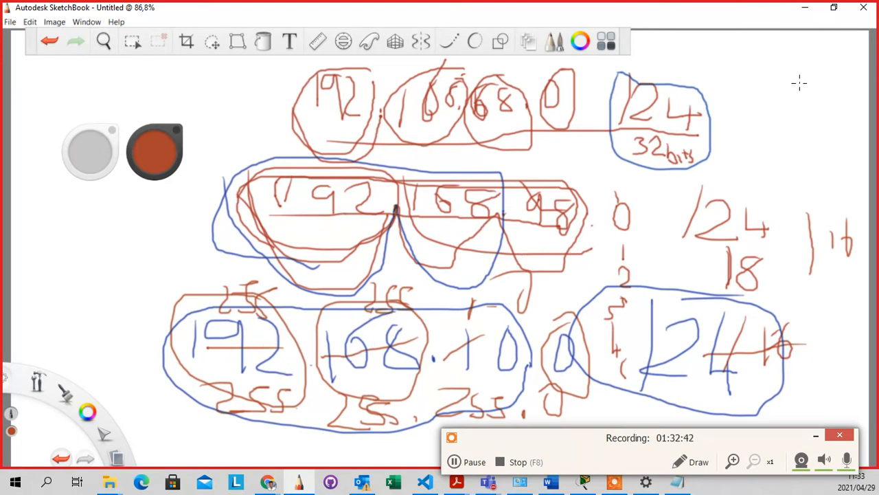
{"action": "left_click_drag", "start_coordinate": [802, 46], "coordinate": [802, 86]}
Finish the handwritten 18 at the top right and draw a long red curve under the lower octets
{"action": "mouse_move", "coordinate": [827, 48]}
{"action": "left_mouse_down"}
{"action": "mouse_move", "coordinate": [822, 77]}
{"action": "mouse_move", "coordinate": [823, 63]}
{"action": "left_mouse_up"}
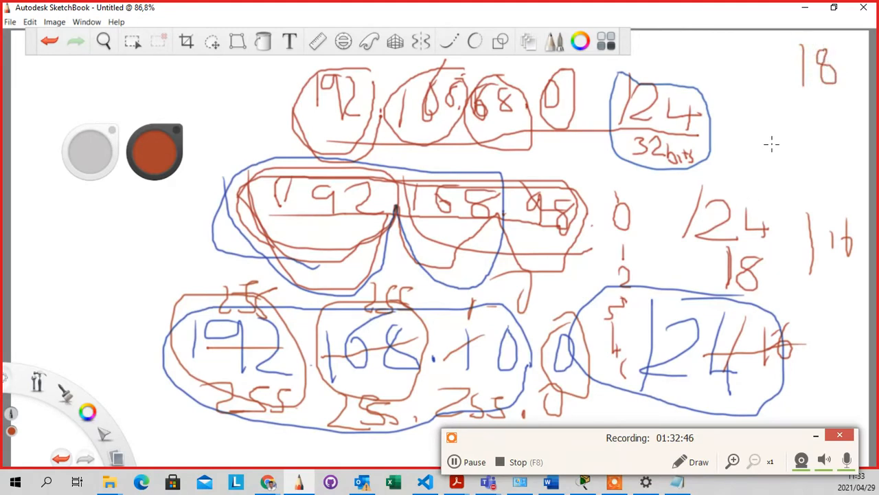
{"action": "left_click_drag", "start_coordinate": [809, 30], "coordinate": [809, 48]}
{"action": "mouse_move", "coordinate": [551, 377]}
{"action": "left_mouse_down"}
{"action": "mouse_move", "coordinate": [569, 379]}
{"action": "mouse_move", "coordinate": [284, 375]}
{"action": "mouse_move", "coordinate": [189, 391]}
{"action": "mouse_move", "coordinate": [237, 440]}
{"action": "mouse_move", "coordinate": [565, 426]}
{"action": "mouse_move", "coordinate": [589, 394]}
{"action": "mouse_move", "coordinate": [547, 382]}
{"action": "left_mouse_up"}
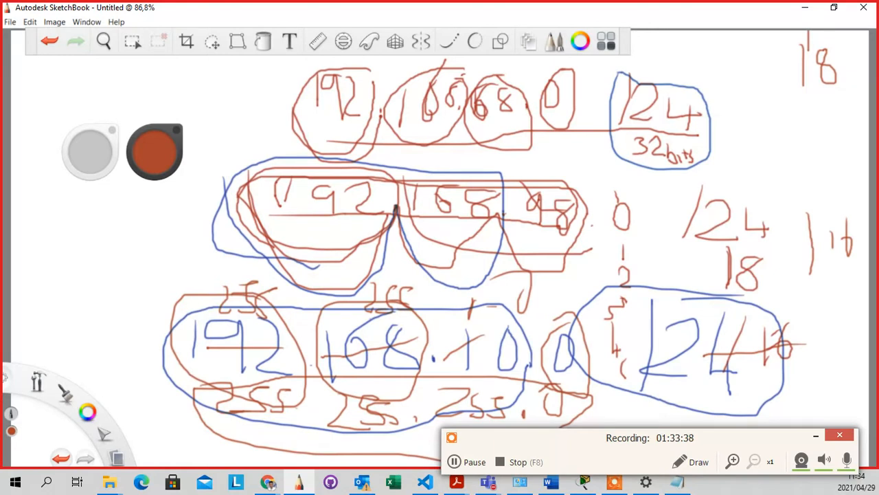
Toggle the desktop to restore the SketchBook drawing, then switch to the Packet Tracer topology window
{"action": "key", "text": "super+d"}
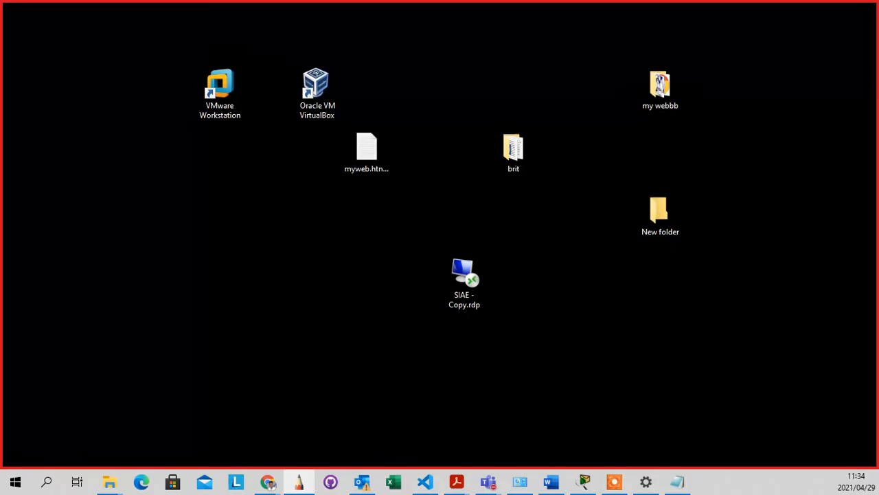
{"action": "key", "text": "super+d"}
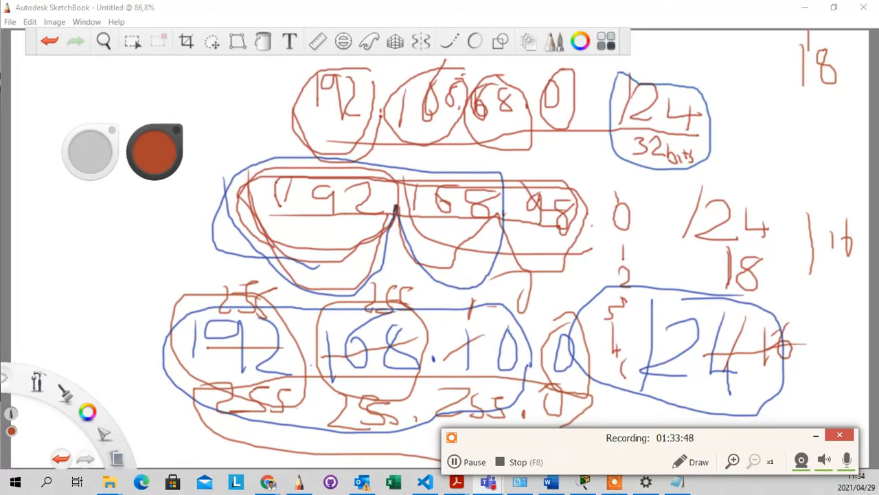
{"action": "key", "text": "alt+Tab"}
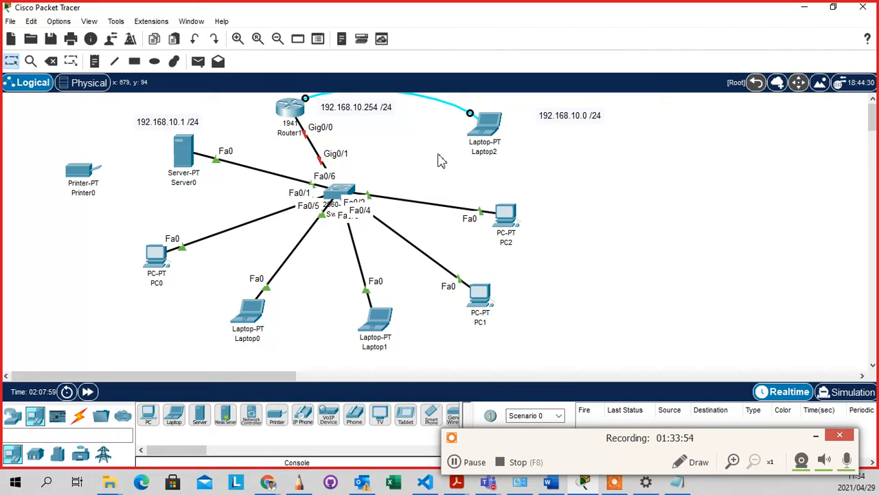
Open Laptop2's Terminal and accept the 9600 baud settings to reach the DBN router console
{"action": "left_click", "coordinate": [489, 125]}
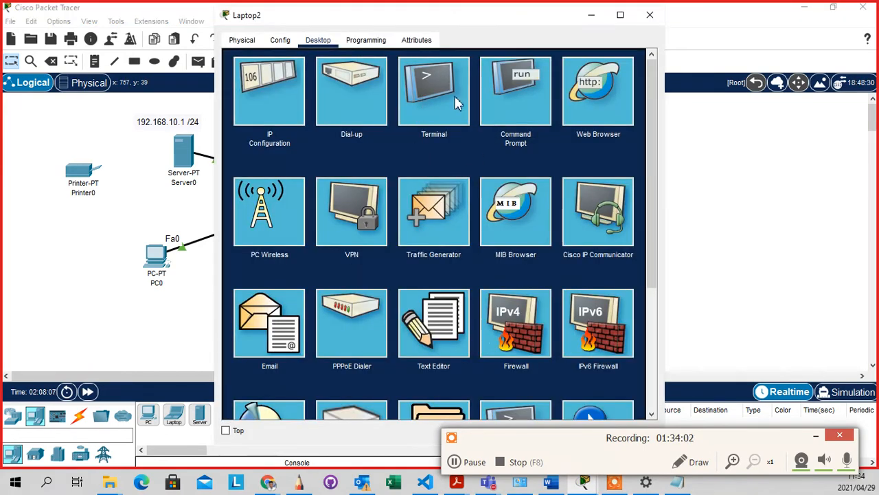
{"action": "left_click", "coordinate": [430, 110]}
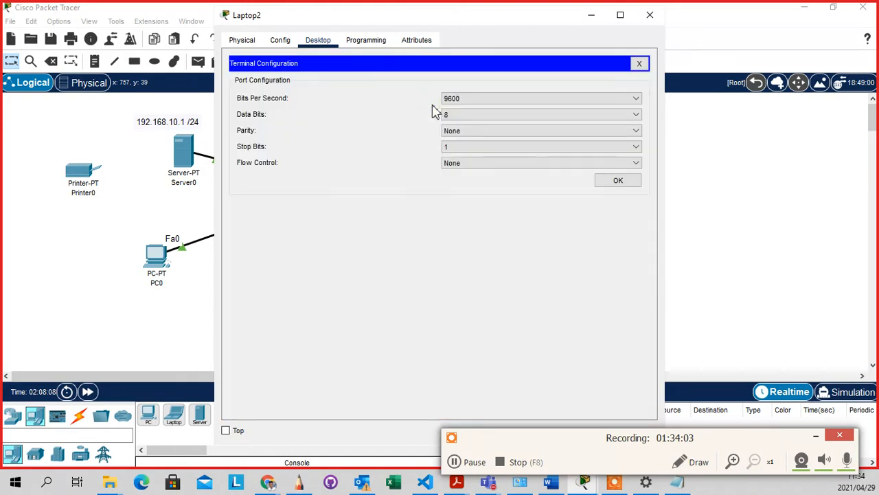
{"action": "left_click", "coordinate": [610, 181]}
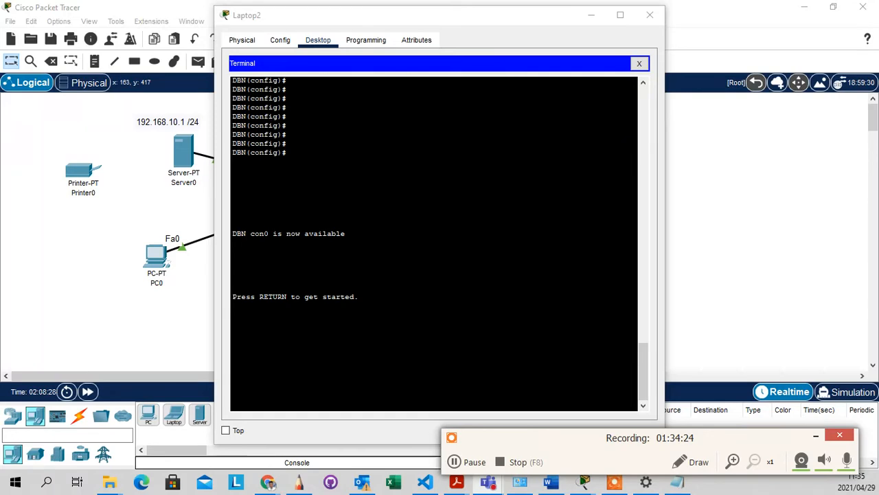
Start the console session and enter privileged mode with enable
{"action": "left_click", "coordinate": [233, 404]}
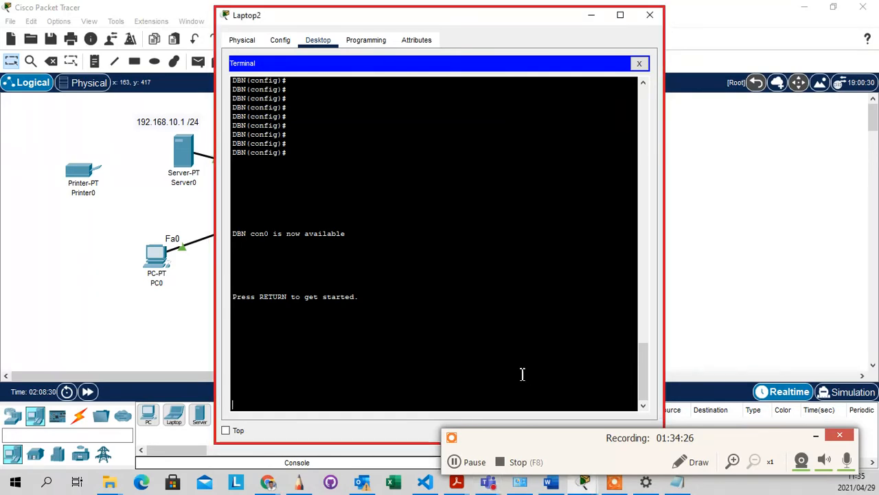
{"action": "key", "text": "Return"}
{"action": "key", "text": "Return"}
{"action": "key", "text": "Return"}
{"action": "key", "text": "Return"}
{"action": "key", "text": "Return"}
{"action": "key", "text": "Return"}
{"action": "key", "text": "Return"}
{"action": "key", "text": "Return"}
{"action": "key", "text": "Return"}
{"action": "key", "text": "Return"}
{"action": "key", "text": "Return"}
{"action": "key", "text": "Return"}
{"action": "key", "text": "Return"}
{"action": "key", "text": "Return"}
{"action": "key", "text": "Return"}
{"action": "key", "text": "Return"}
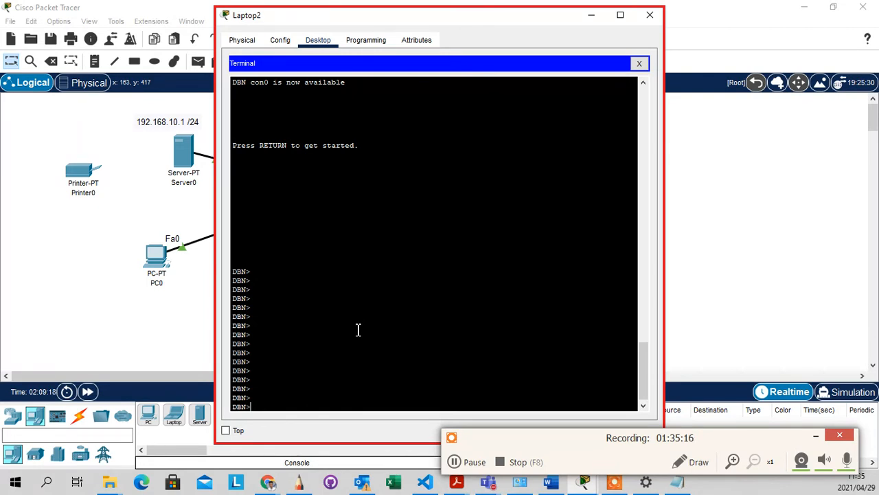
{"action": "type", "text": "enable"}
{"action": "key", "text": "Return"}
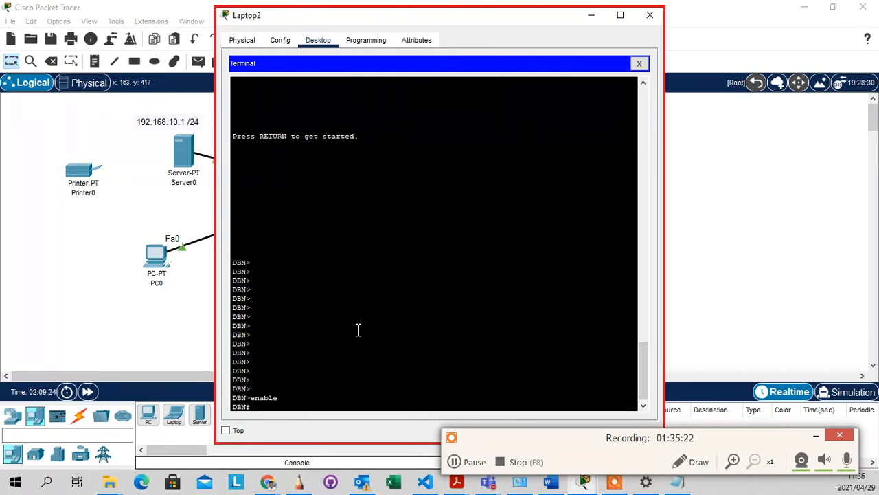
{"action": "key", "text": "Return"}
{"action": "key", "text": "Return"}
{"action": "key", "text": "Return"}
{"action": "key", "text": "Return"}
{"action": "key", "text": "Return"}
{"action": "key", "text": "Return"}
{"action": "key", "text": "Return"}
{"action": "key", "text": "Return"}
{"action": "key", "text": "Return"}
{"action": "key", "text": "Return"}
{"action": "key", "text": "Return"}
{"action": "key", "text": "Return"}
{"action": "key", "text": "Return"}
{"action": "key", "text": "Return"}
{"action": "key", "text": "Return"}
{"action": "key", "text": "Return"}
{"action": "key", "text": "Return"}
{"action": "key", "text": "Return"}
{"action": "key", "text": "Return"}
{"action": "key", "text": "Return"}
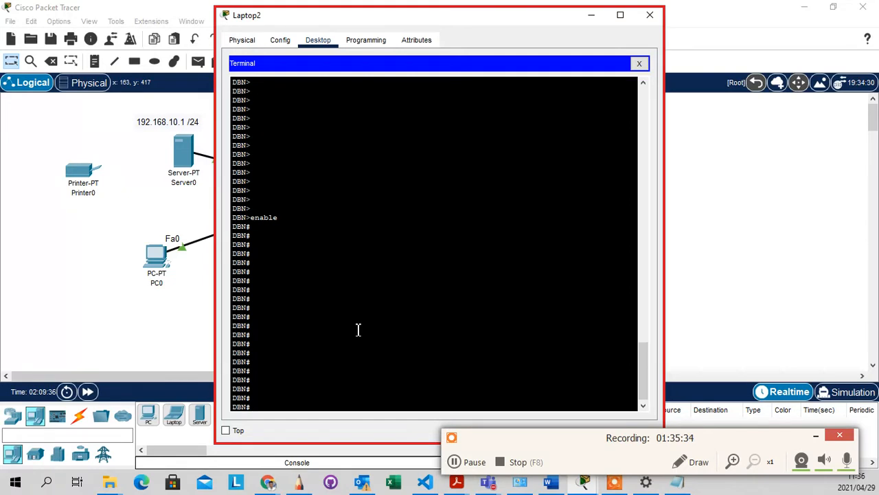
Enter global configuration mode with a Tab-completed configure terminal
{"action": "type", "text": "confi"}
{"action": "key", "text": "Tab"}
{"action": "type", "text": "ter"}
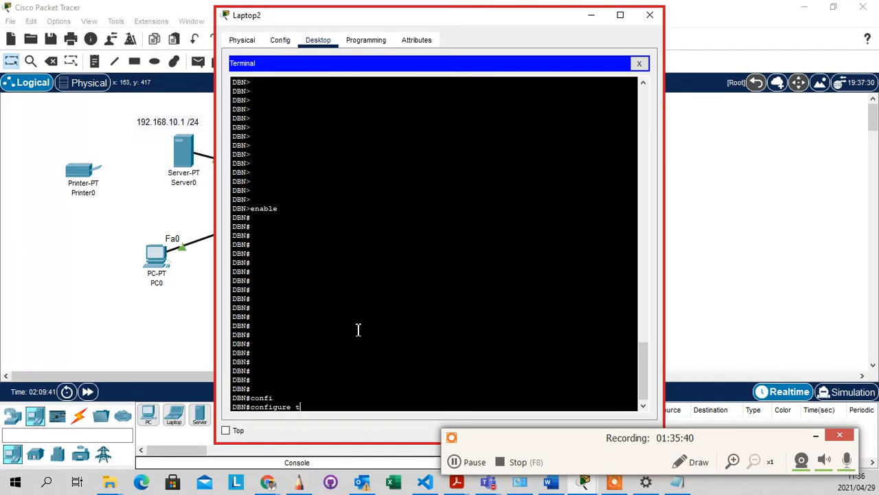
{"action": "key", "text": "Tab"}
{"action": "key", "text": "Return"}
{"action": "key", "text": "Return"}
{"action": "key", "text": "Return"}
{"action": "key", "text": "Return"}
{"action": "key", "text": "Return"}
{"action": "key", "text": "Return"}
{"action": "key", "text": "Return"}
{"action": "key", "text": "Return"}
{"action": "key", "text": "Return"}
{"action": "key", "text": "Return"}
{"action": "key", "text": "Return"}
{"action": "key", "text": "Return"}
{"action": "key", "text": "Return"}
{"action": "key", "text": "Return"}
{"action": "key", "text": "Return"}
{"action": "key", "text": "Return"}
{"action": "key", "text": "Return"}
{"action": "key", "text": "Return"}
{"action": "key", "text": "Return"}
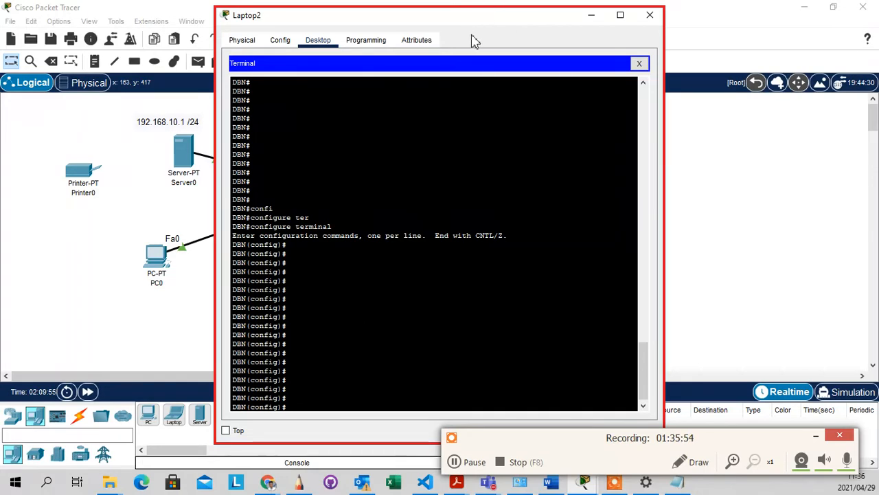
Reposition the terminal window and enter configuration mode for interface gig0/0
{"action": "left_click_drag", "start_coordinate": [470, 22], "coordinate": [616, 4]}
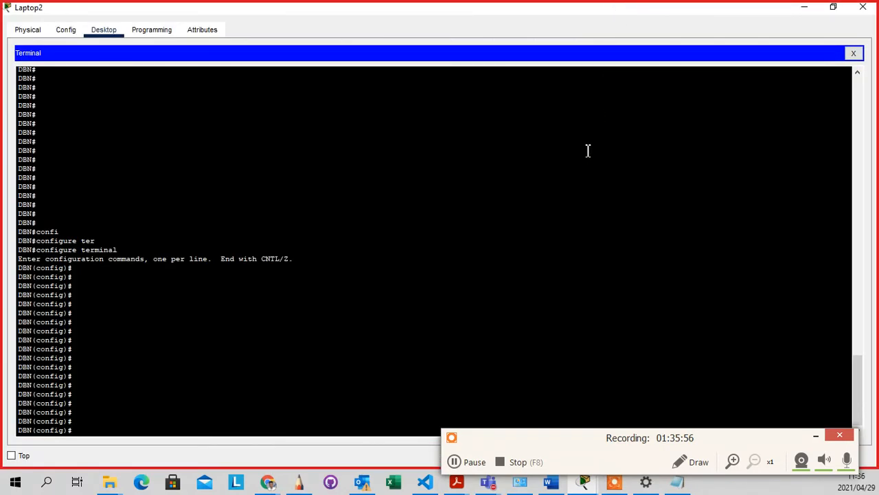
{"action": "left_click", "coordinate": [833, 7]}
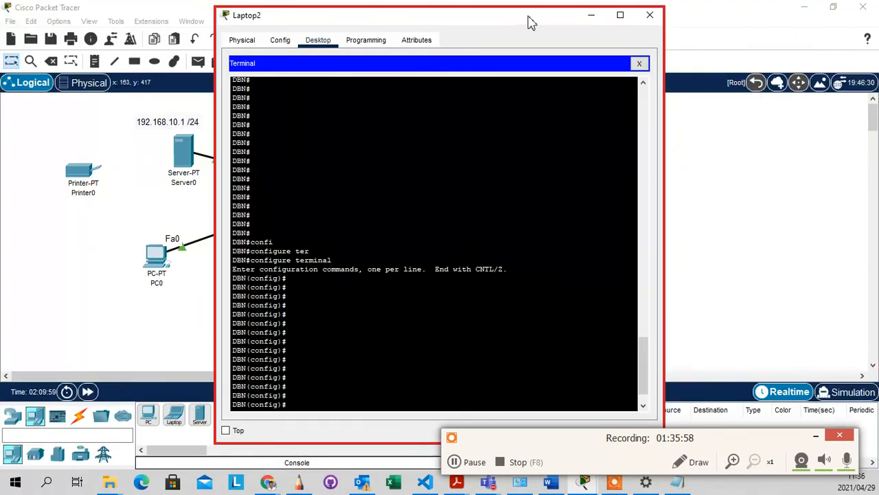
{"action": "left_click_drag", "start_coordinate": [526, 24], "coordinate": [639, 20]}
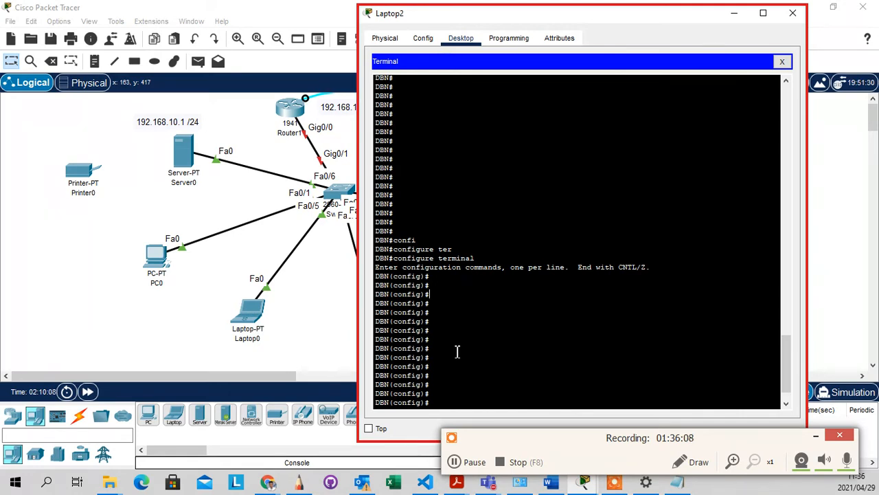
{"action": "key", "text": "Return"}
{"action": "key", "text": "Return"}
{"action": "key", "text": "Return"}
{"action": "type", "text": "int"}
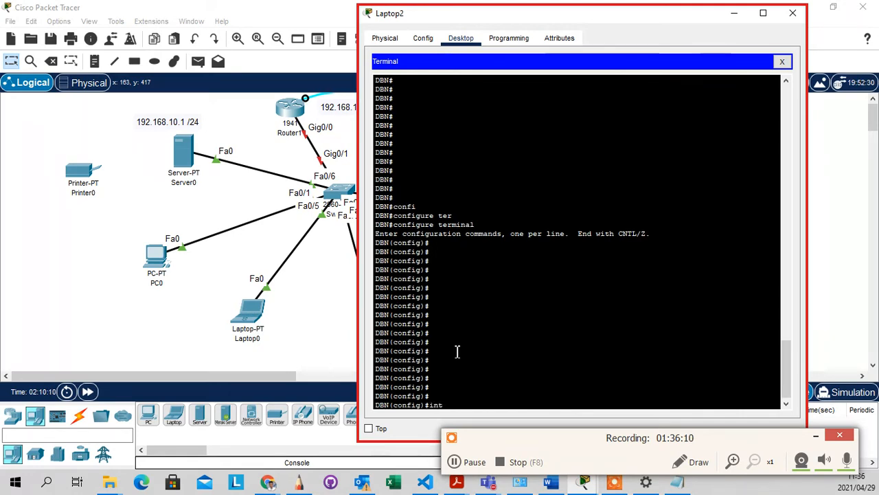
{"action": "key", "text": "Tab"}
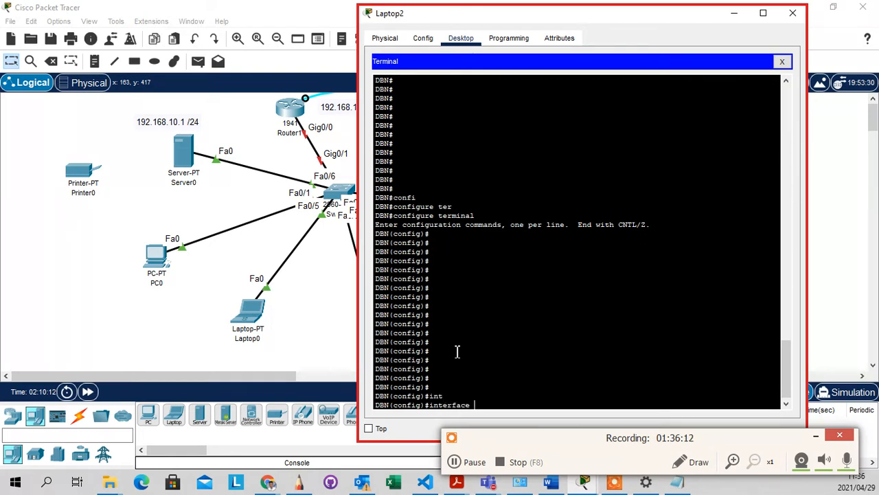
{"action": "type", "text": "gig0/0"}
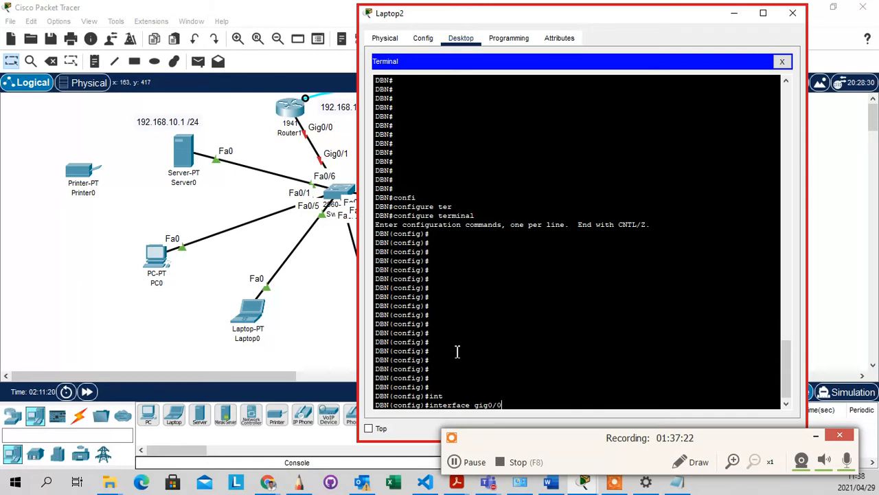
{"action": "key", "text": "Return"}
{"action": "key", "text": "Return"}
{"action": "key", "text": "Return"}
{"action": "key", "text": "Return"}
{"action": "key", "text": "Return"}
{"action": "key", "text": "Return"}
{"action": "key", "text": "Return"}
{"action": "key", "text": "Return"}
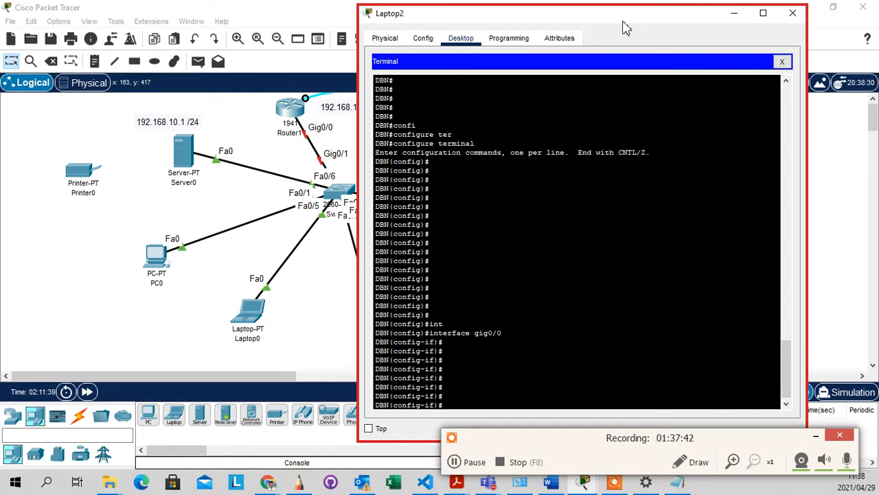
List the interface's available subcommands with ?, highlighting the ip entry
{"action": "left_click_drag", "start_coordinate": [517, 10], "coordinate": [568, 12]}
{"action": "left_click", "coordinate": [533, 389]}
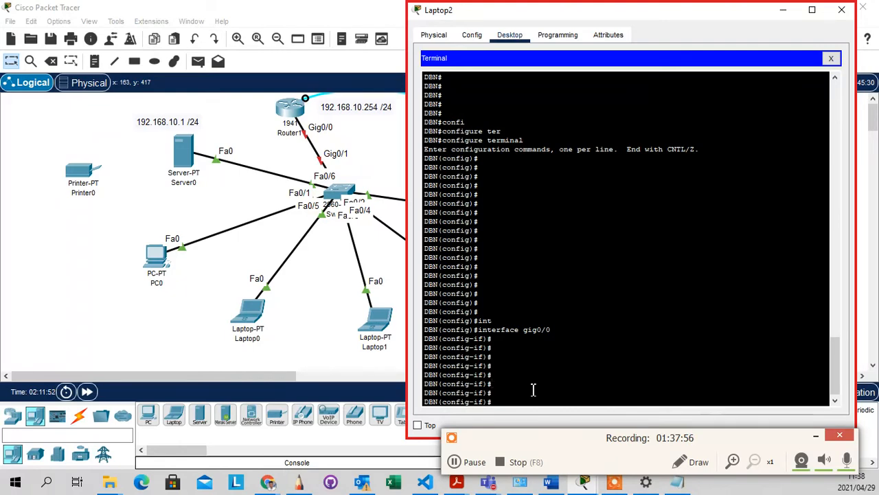
{"action": "type", "text": "?"}
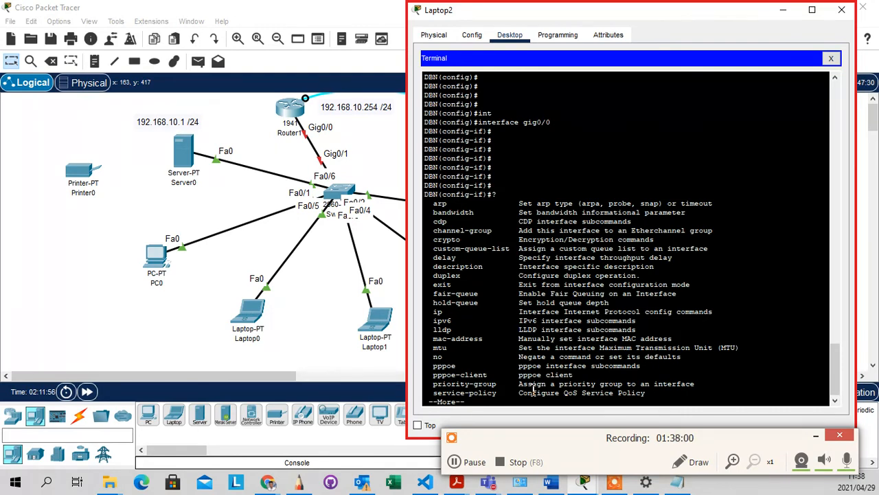
{"action": "key", "text": "Return"}
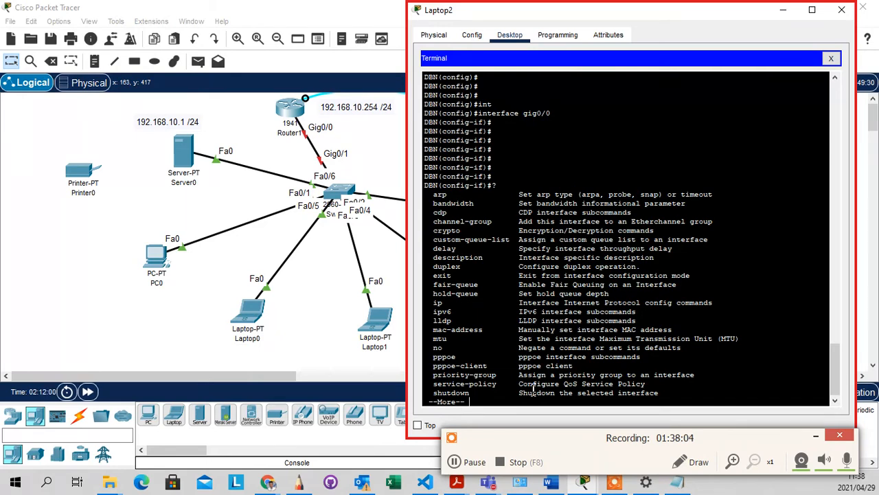
{"action": "scroll", "coordinate": [474, 275], "scroll_direction": "up", "scroll_amount": 6}
{"action": "scroll", "coordinate": [469, 259], "scroll_direction": "down", "scroll_amount": 4}
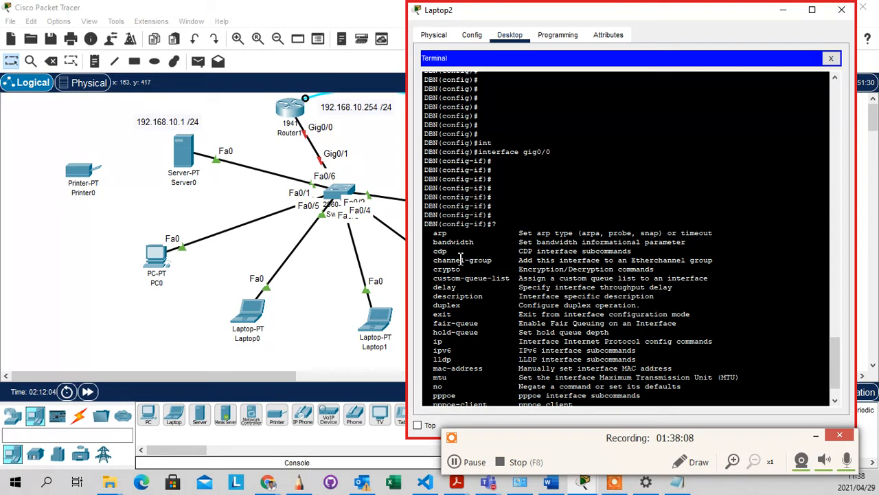
{"action": "scroll", "coordinate": [445, 241], "scroll_direction": "down", "scroll_amount": 2}
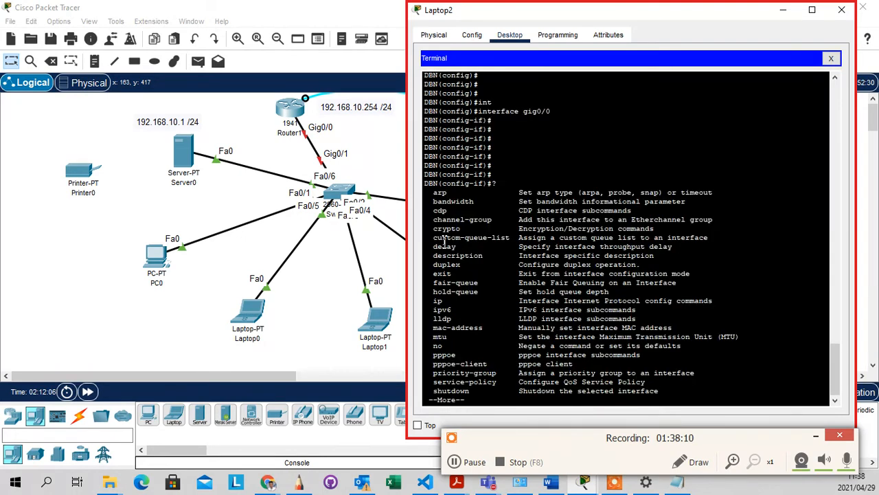
{"action": "left_click_drag", "start_coordinate": [433, 301], "coordinate": [724, 302]}
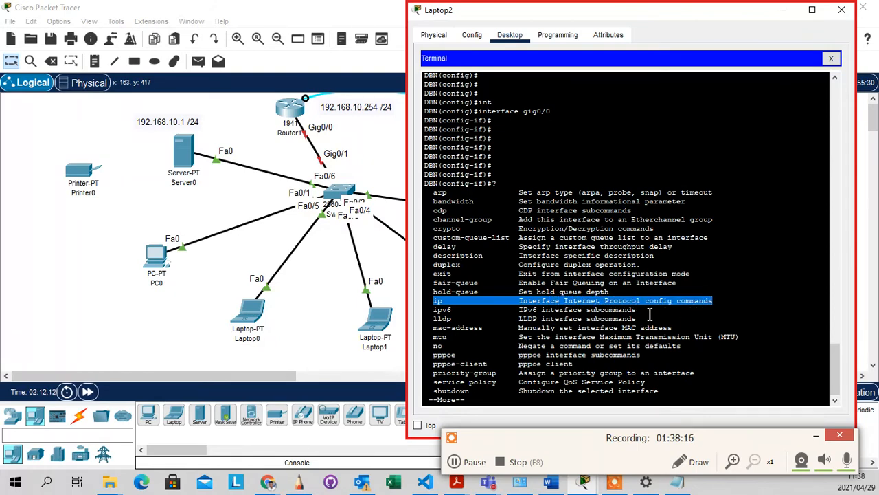
{"action": "key", "text": "Return"}
{"action": "key", "text": "Return"}
{"action": "key", "text": "Return"}
{"action": "key", "text": "Return"}
{"action": "key", "text": "Return"}
{"action": "key", "text": "Return"}
{"action": "key", "text": "Return"}
{"action": "key", "text": "Return"}
{"action": "key", "text": "Return"}
{"action": "key", "text": "Return"}
{"action": "key", "text": "Return"}
{"action": "key", "text": "Return"}
{"action": "key", "text": "Return"}
{"action": "key", "text": "Return"}
{"action": "key", "text": "Return"}
{"action": "key", "text": "Return"}
{"action": "key", "text": "Return"}
{"action": "key", "text": "Return"}
{"action": "key", "text": "Return"}
{"action": "key", "text": "Return"}
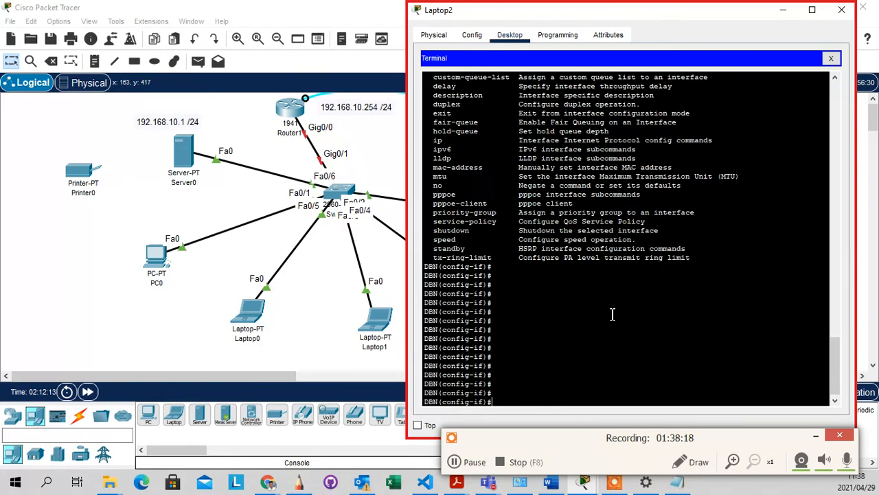
Enter ip address 192.168.10.254 255.255.255.0 on gig0/0 and highlight the command line
{"action": "type", "text": "int"}
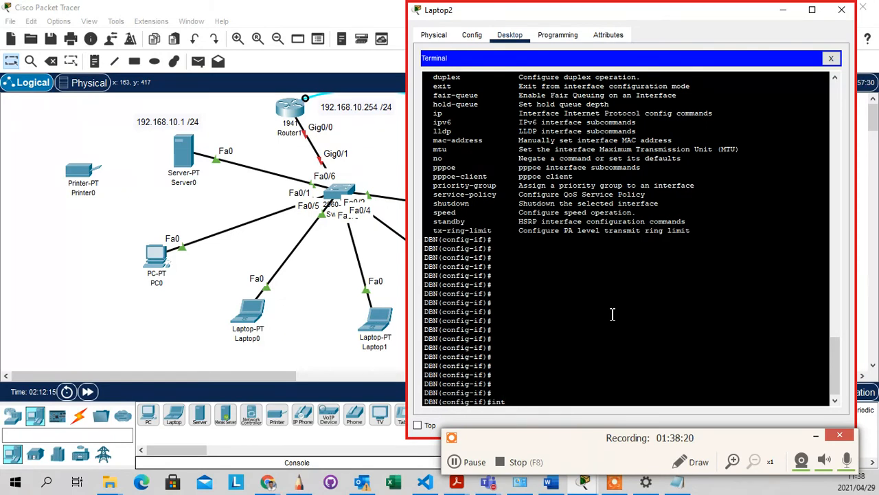
{"action": "key", "text": "BackSpace"}
{"action": "key", "text": "BackSpace"}
{"action": "key", "text": "BackSpace"}
{"action": "type", "text": "ip ad"}
{"action": "key", "text": "Tab"}
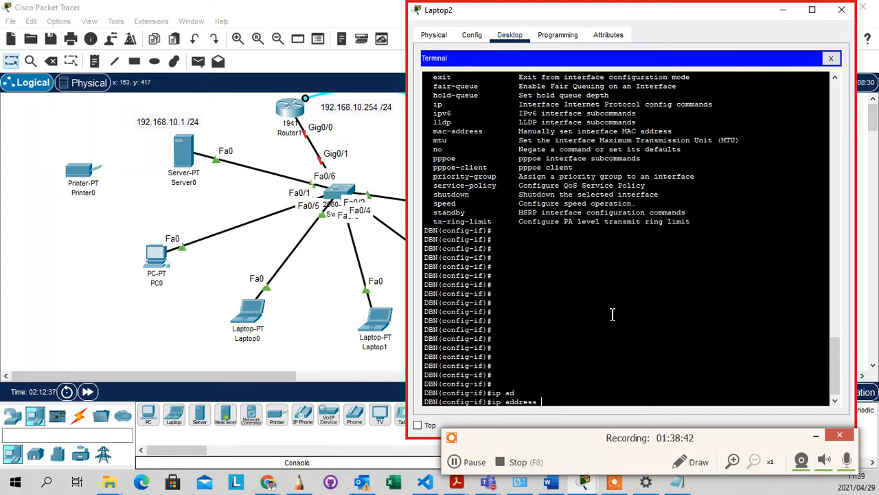
{"action": "type", "text": "192.168.10.254"}
{"action": "type", "text": "255"}
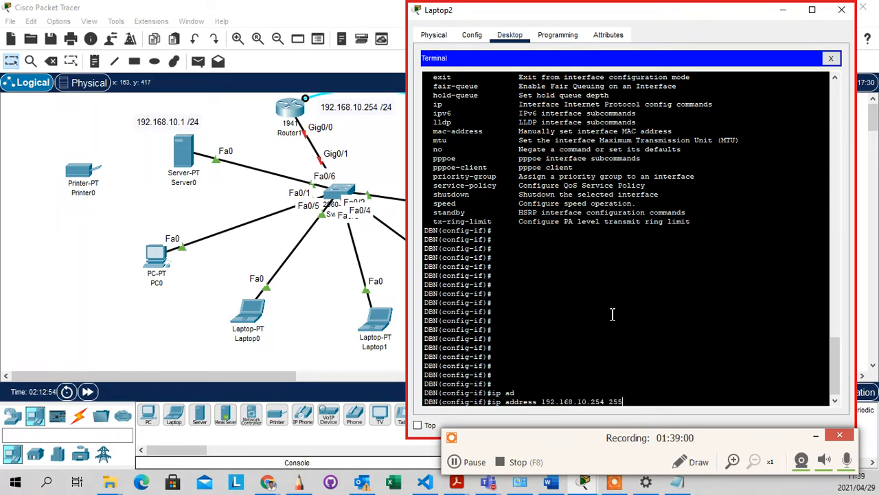
{"action": "type", "text": ".255.255.0"}
{"action": "key", "text": "Return"}
{"action": "key", "text": "Return"}
{"action": "key", "text": "Return"}
{"action": "key", "text": "Return"}
{"action": "key", "text": "Return"}
{"action": "key", "text": "Return"}
{"action": "key", "text": "Return"}
{"action": "key", "text": "Return"}
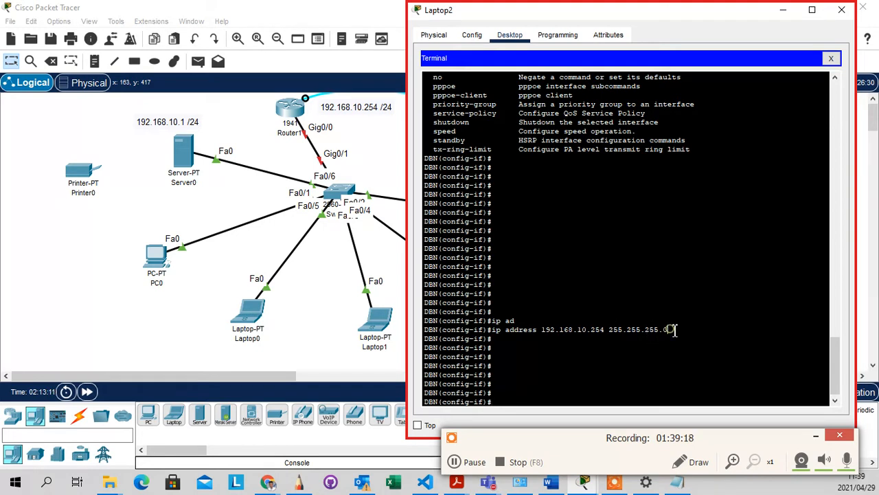
{"action": "left_click_drag", "start_coordinate": [670, 329], "coordinate": [604, 317]}
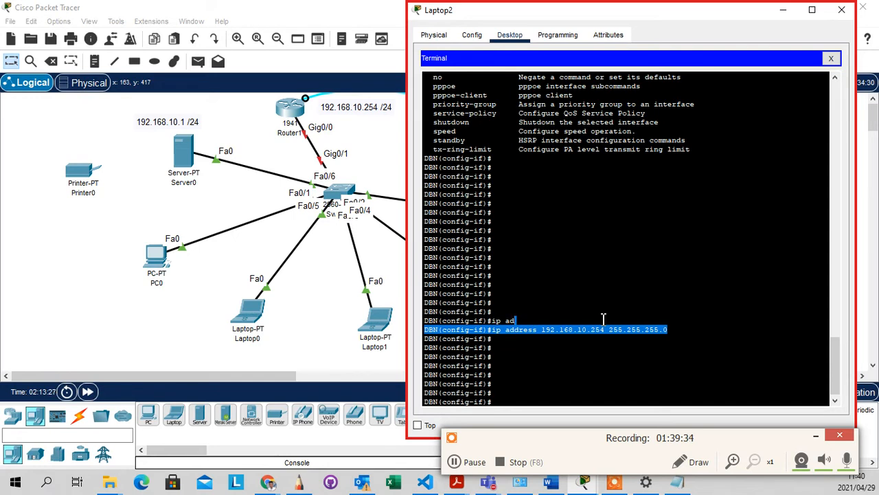
Run no shutdown on GigabitEthernet0/0, fixing the 'shutwdown' typo, so link and protocol come up
{"action": "left_click", "coordinate": [623, 360]}
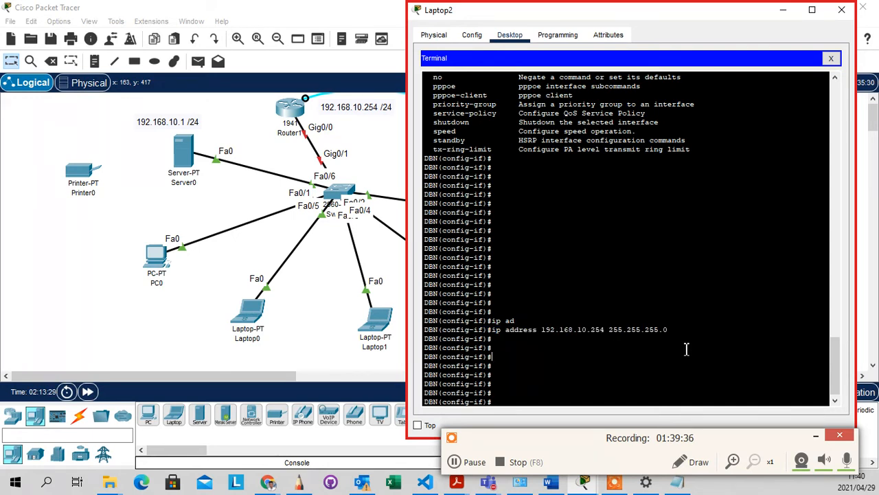
{"action": "left_click_drag", "start_coordinate": [686, 332], "coordinate": [516, 320]}
{"action": "left_click", "coordinate": [500, 348]}
{"action": "type", "text": "no shutwdown"}
{"action": "key", "text": "Return"}
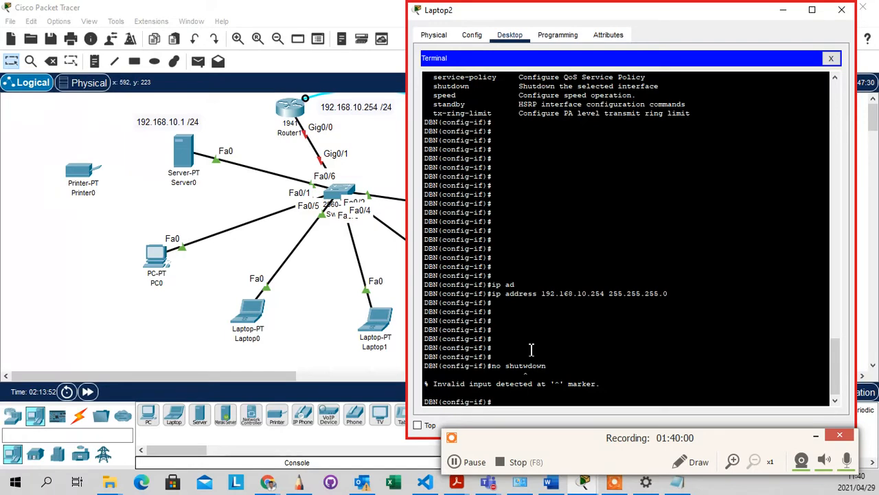
{"action": "key", "text": "Up"}
{"action": "key", "text": "Left"}
{"action": "key", "text": "Left"}
{"action": "key", "text": "Left"}
{"action": "key", "text": "Left"}
{"action": "key", "text": "BackSpace"}
{"action": "key", "text": "Return"}
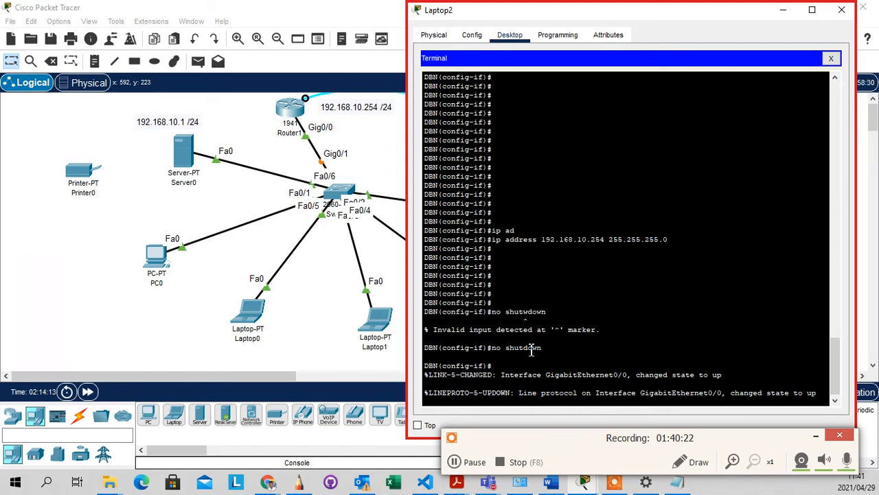
{"action": "key", "text": "Return"}
{"action": "key", "text": "Return"}
{"action": "key", "text": "Return"}
{"action": "key", "text": "Return"}
{"action": "key", "text": "Return"}
{"action": "key", "text": "Return"}
{"action": "key", "text": "Return"}
{"action": "key", "text": "Return"}
{"action": "key", "text": "Return"}
{"action": "key", "text": "Return"}
{"action": "key", "text": "Return"}
{"action": "key", "text": "Return"}
{"action": "key", "text": "Return"}
{"action": "key", "text": "Return"}
{"action": "key", "text": "Return"}
{"action": "key", "text": "Return"}
{"action": "key", "text": "Return"}
{"action": "key", "text": "Return"}
{"action": "key", "text": "Return"}
{"action": "key", "text": "Return"}
{"action": "key", "text": "Return"}
{"action": "key", "text": "Return"}
{"action": "key", "text": "Return"}
{"action": "key", "text": "Return"}
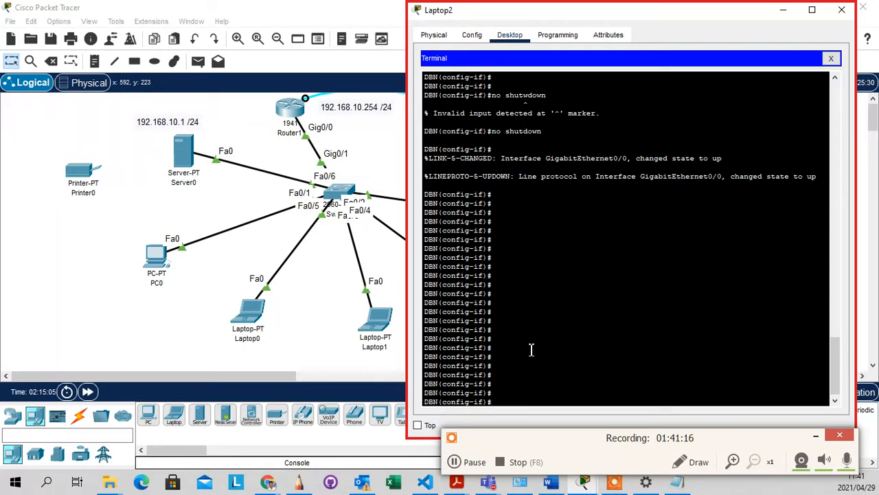
{"action": "scroll", "coordinate": [542, 323], "scroll_direction": "down", "scroll_amount": 1}
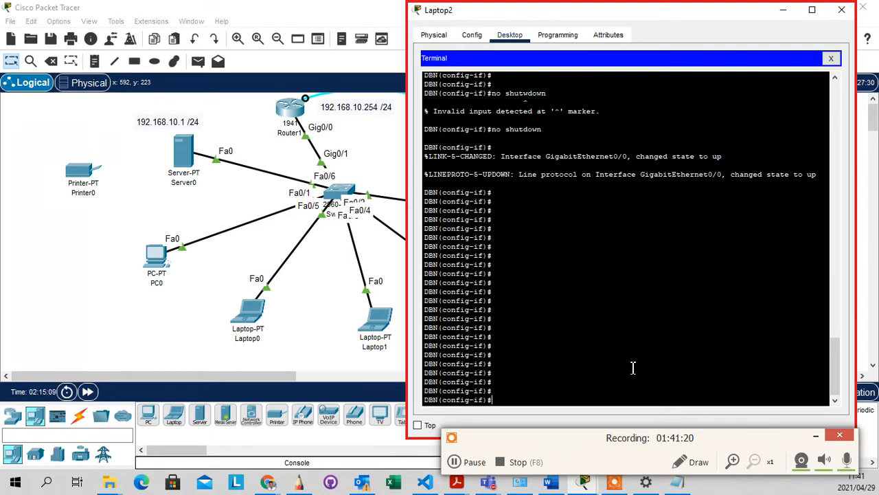
Exit interface and global configuration to the DBN# prompt and type show runn
{"action": "type", "text": "exit"}
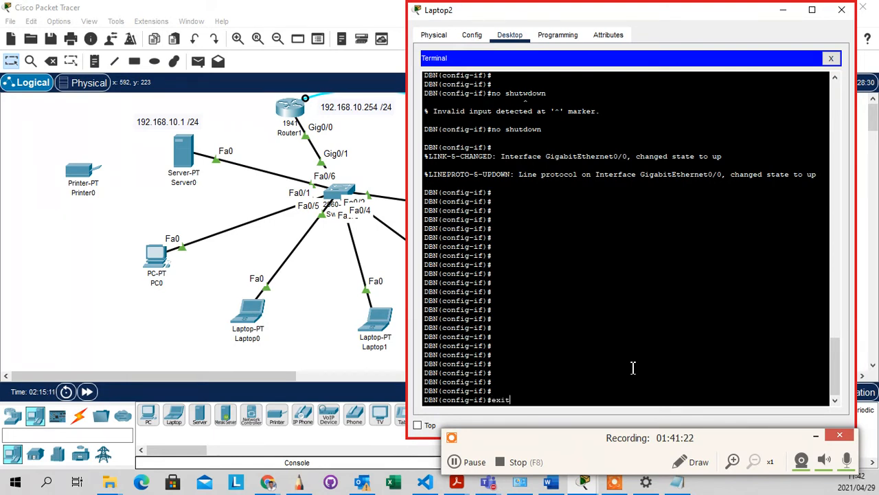
{"action": "key", "text": "Return"}
{"action": "key", "text": "Return"}
{"action": "key", "text": "Return"}
{"action": "key", "text": "Return"}
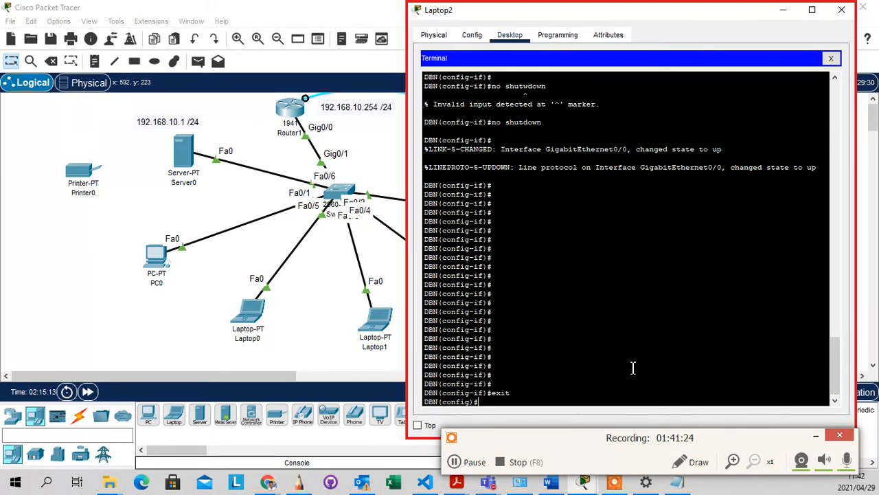
{"action": "key", "text": "Return"}
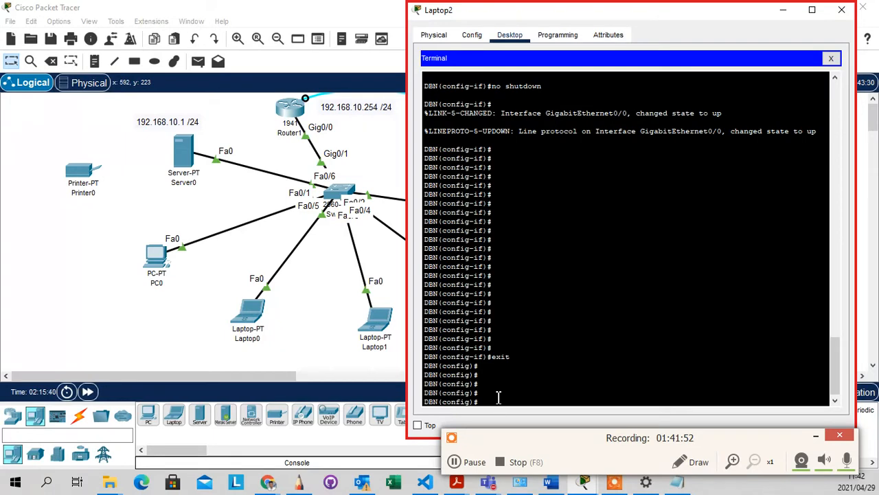
{"action": "type", "text": "exit"}
{"action": "key", "text": "Return"}
{"action": "key", "text": "Return"}
{"action": "key", "text": "Return"}
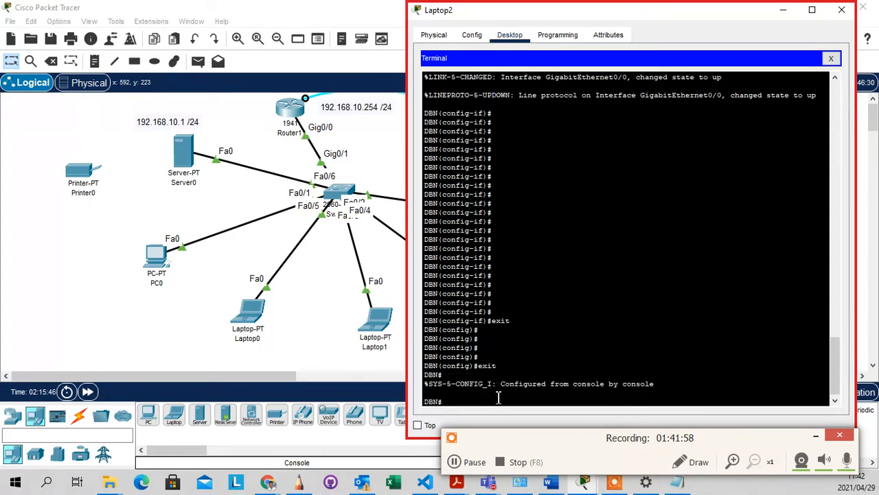
{"action": "key", "text": "Return"}
{"action": "key", "text": "Return"}
{"action": "key", "text": "Return"}
{"action": "key", "text": "Return"}
{"action": "key", "text": "Return"}
{"action": "key", "text": "Return"}
{"action": "key", "text": "Return"}
{"action": "key", "text": "Return"}
{"action": "key", "text": "Return"}
{"action": "key", "text": "Return"}
{"action": "key", "text": "Return"}
{"action": "key", "text": "Return"}
{"action": "key", "text": "Return"}
{"action": "key", "text": "Return"}
{"action": "key", "text": "Return"}
{"action": "key", "text": "Return"}
{"action": "key", "text": "Return"}
{"action": "key", "text": "Return"}
{"action": "key", "text": "Return"}
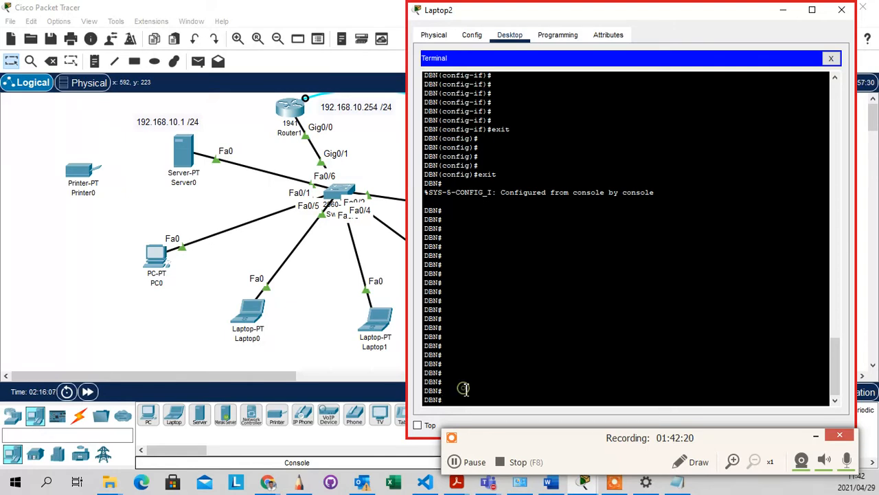
{"action": "key", "text": "Return"}
{"action": "type", "text": "show runn"}
Tab-complete show runn to show running-config at the DBN# prompt
{"action": "key", "text": "Tab"}
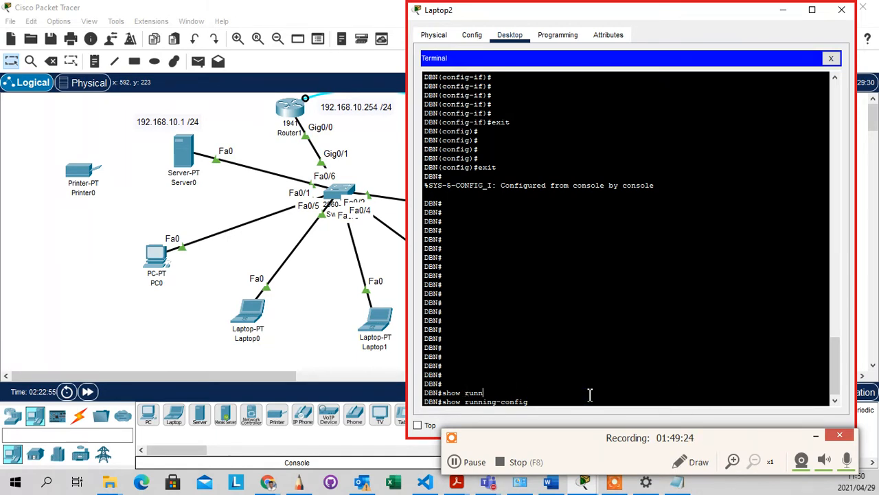
Run show running-config and page past the first --More-- prompts
{"action": "key", "text": "Return"}
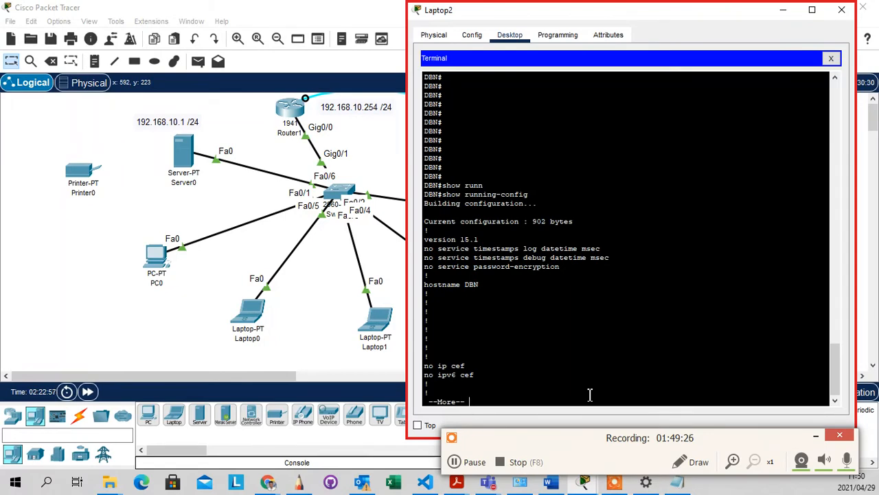
{"action": "key", "text": "Return"}
{"action": "key", "text": "Return"}
{"action": "key", "text": "Return"}
{"action": "key", "text": "Return"}
{"action": "key", "text": "Return"}
{"action": "key", "text": "Return"}
{"action": "key", "text": "Return"}
{"action": "key", "text": "Return"}
{"action": "key", "text": "Return"}
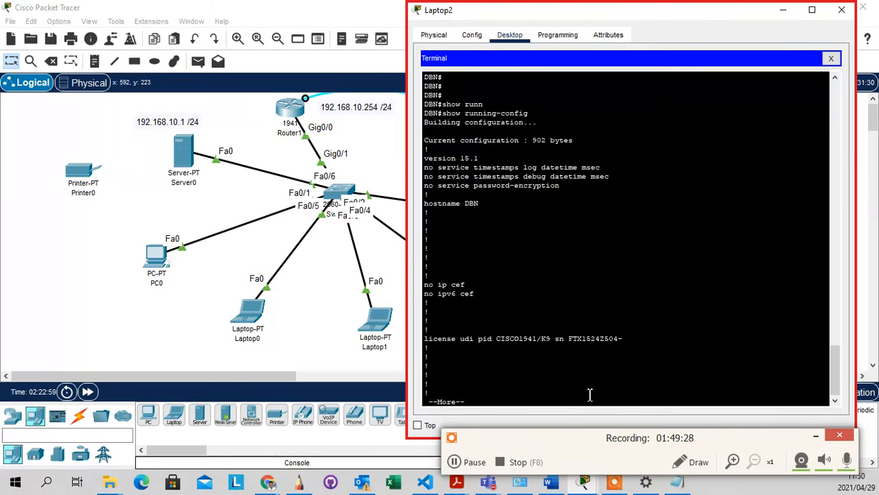
{"action": "key", "text": "Return"}
{"action": "key", "text": "Return"}
{"action": "key", "text": "Return"}
{"action": "key", "text": "Return"}
{"action": "key", "text": "Return"}
{"action": "key", "text": "Return"}
{"action": "key", "text": "Return"}
{"action": "key", "text": "Return"}
{"action": "key", "text": "Return"}
{"action": "key", "text": "Return"}
{"action": "key", "text": "Return"}
{"action": "key", "text": "Return"}
{"action": "key", "text": "Return"}
{"action": "key", "text": "Return"}
{"action": "key", "text": "Return"}
{"action": "key", "text": "Return"}
{"action": "key", "text": "Return"}
{"action": "key", "text": "Return"}
{"action": "key", "text": "Return"}
{"action": "key", "text": "Return"}
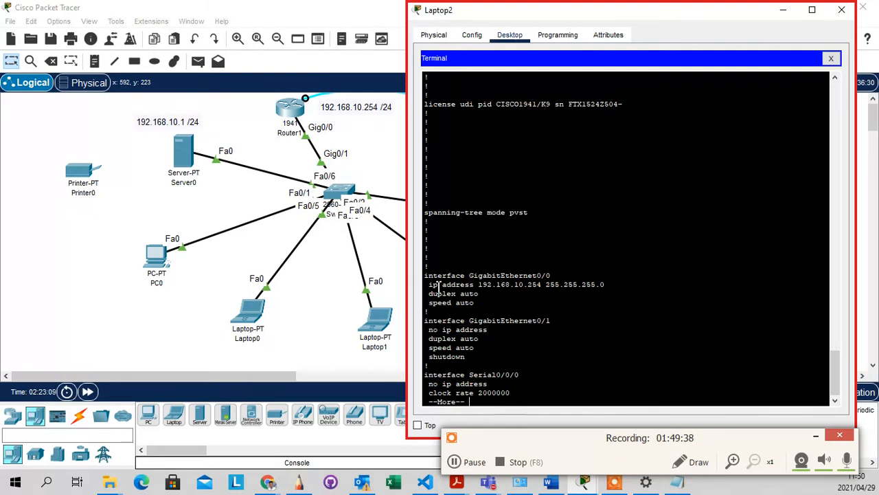
Highlight GigabitEthernet0/0's ip address 192.168.10.254 255.255.255.0, its duplex/speed lines, and Gig0/1's shutdown
{"action": "left_click_drag", "start_coordinate": [428, 285], "coordinate": [482, 294]}
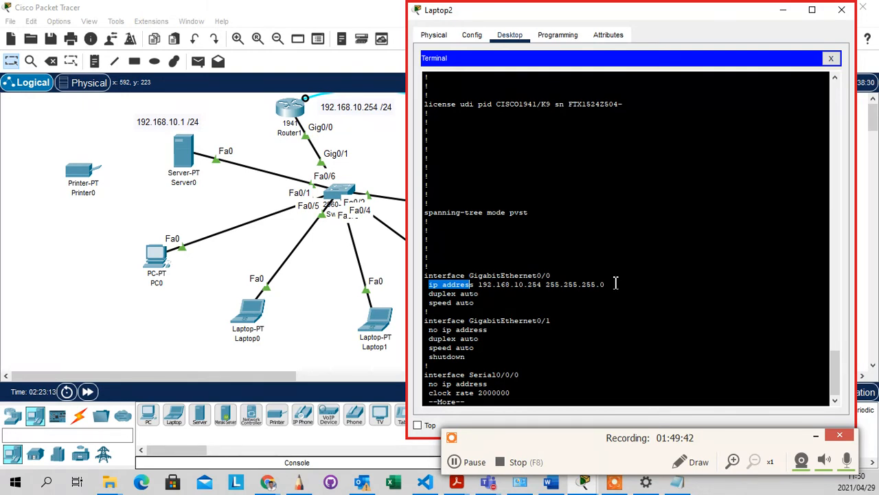
{"action": "left_click", "coordinate": [454, 313]}
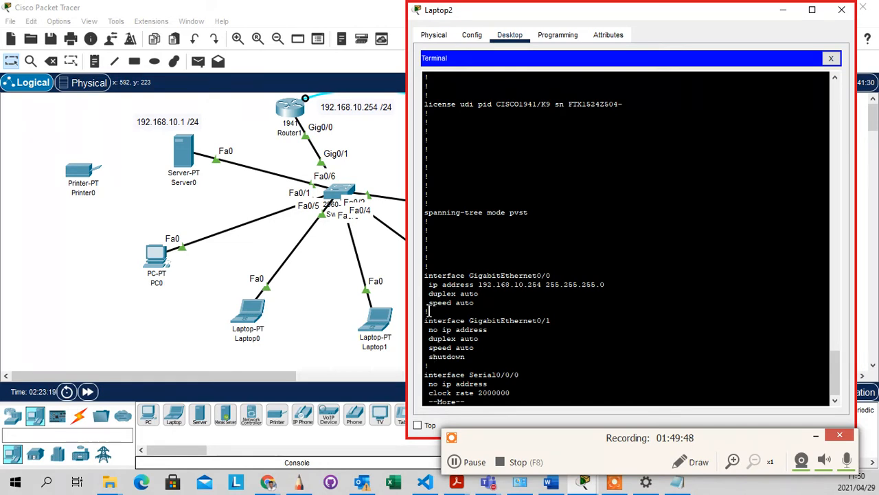
{"action": "left_click", "coordinate": [473, 365]}
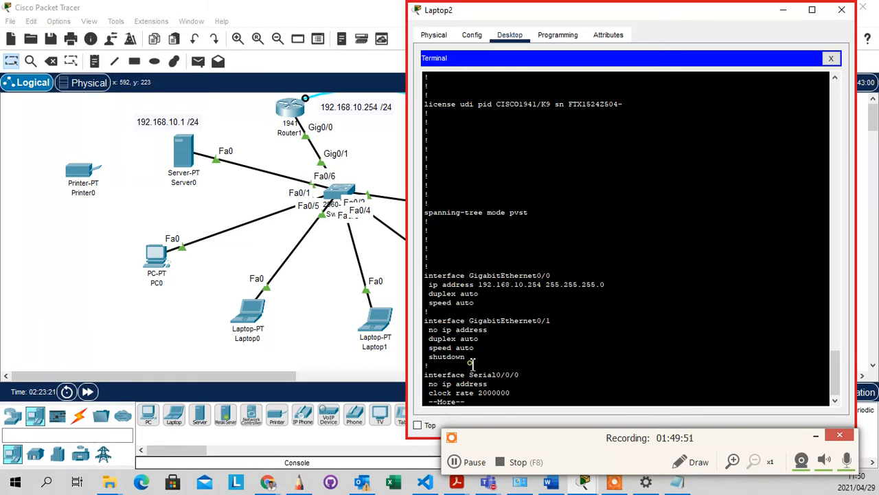
{"action": "left_click_drag", "start_coordinate": [473, 308], "coordinate": [432, 296]}
{"action": "left_click", "coordinate": [530, 279]}
Page through the rest of the running-config until end appears
{"action": "scroll", "coordinate": [543, 281], "scroll_direction": "down", "scroll_amount": 1}
{"action": "key", "text": "Return"}
{"action": "key", "text": "Return"}
{"action": "key", "text": "Return"}
{"action": "key", "text": "Return"}
{"action": "key", "text": "Return"}
{"action": "key", "text": "Return"}
{"action": "key", "text": "Return"}
{"action": "key", "text": "Return"}
{"action": "key", "text": "Return"}
{"action": "key", "text": "Return"}
{"action": "key", "text": "Return"}
{"action": "key", "text": "Return"}
{"action": "key", "text": "Return"}
{"action": "key", "text": "Return"}
{"action": "key", "text": "Return"}
{"action": "key", "text": "Return"}
{"action": "key", "text": "Return"}
{"action": "key", "text": "Return"}
{"action": "key", "text": "Return"}
{"action": "key", "text": "Return"}
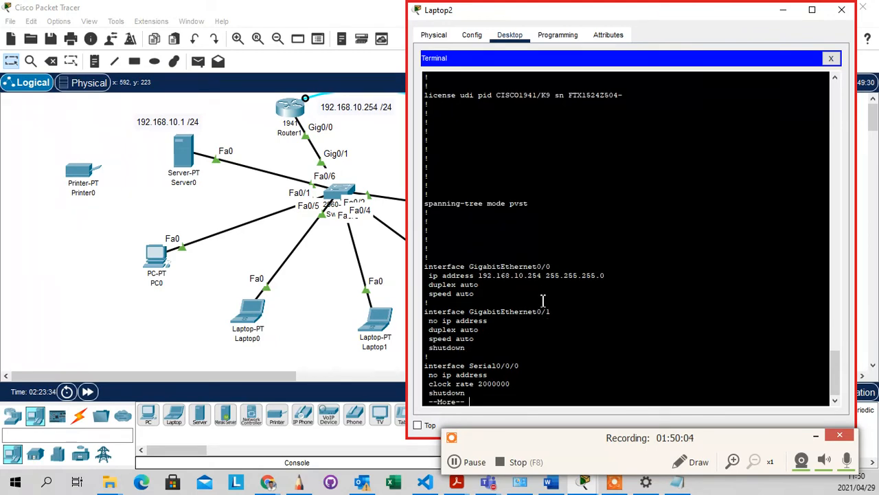
{"action": "key", "text": "Return"}
{"action": "key", "text": "Return"}
{"action": "key", "text": "Return"}
{"action": "key", "text": "Return"}
{"action": "key", "text": "Return"}
{"action": "key", "text": "Return"}
{"action": "key", "text": "Return"}
{"action": "key", "text": "Return"}
{"action": "key", "text": "Return"}
{"action": "key", "text": "Return"}
{"action": "key", "text": "Return"}
{"action": "key", "text": "Return"}
{"action": "key", "text": "Return"}
{"action": "key", "text": "Return"}
{"action": "key", "text": "Return"}
{"action": "key", "text": "Return"}
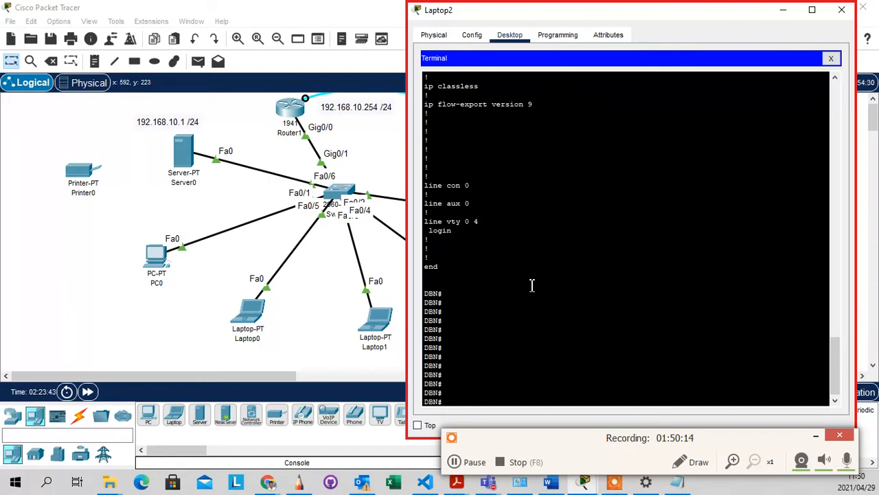
Run show ip interface brief, using Tab to complete the interface keyword
{"action": "type", "text": "show ip int"}
{"action": "key", "text": "Tab"}
{"action": "type", "text": "brief"}
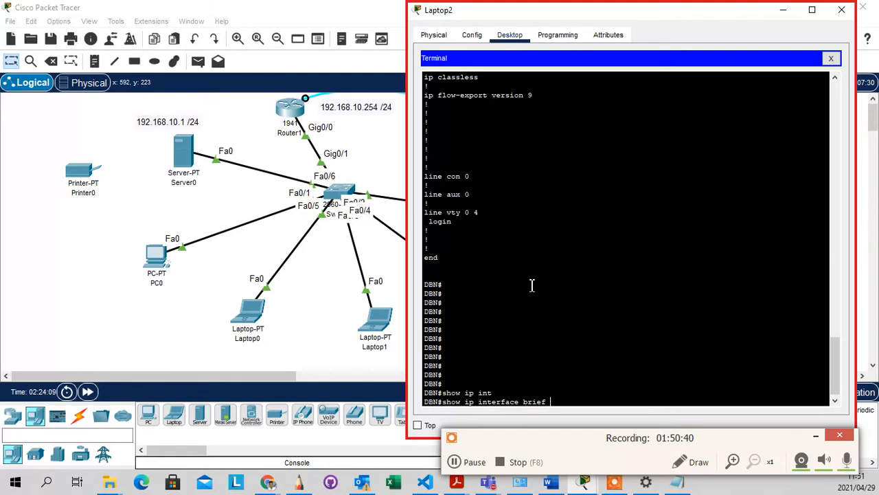
{"action": "key", "text": "Return"}
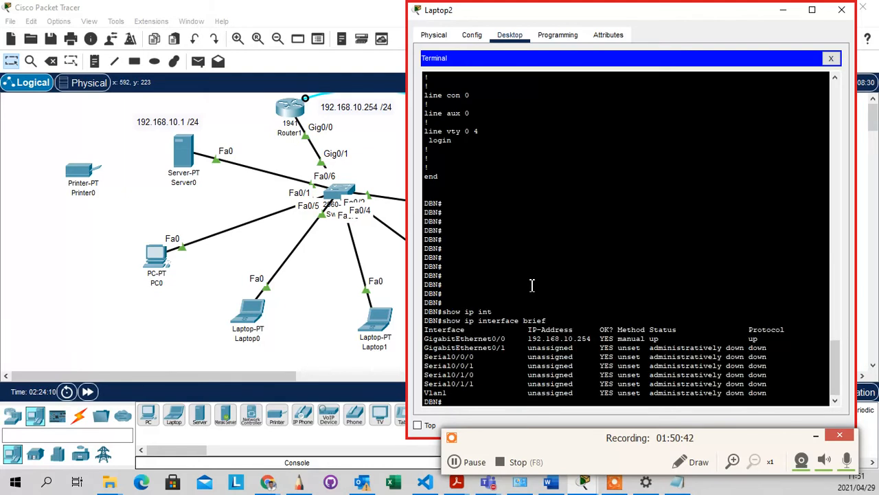
Highlight the GigabitEthernet0/0 row: address 192.168.10.254, status up, protocol up
{"action": "triple_click", "coordinate": [434, 341]}
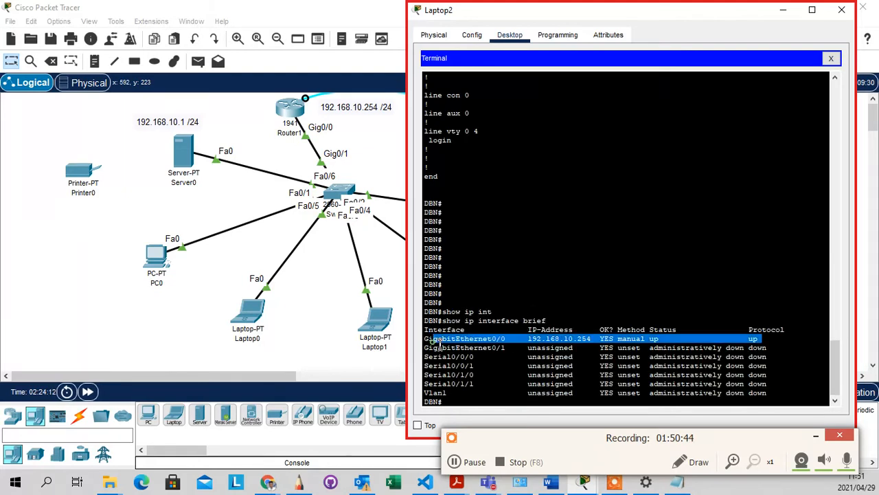
{"action": "left_click", "coordinate": [522, 337]}
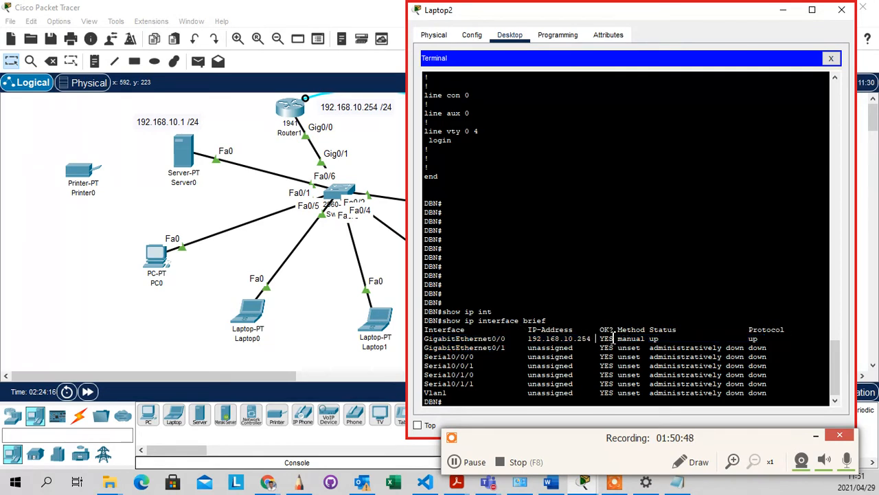
{"action": "left_click_drag", "start_coordinate": [678, 338], "coordinate": [647, 338]}
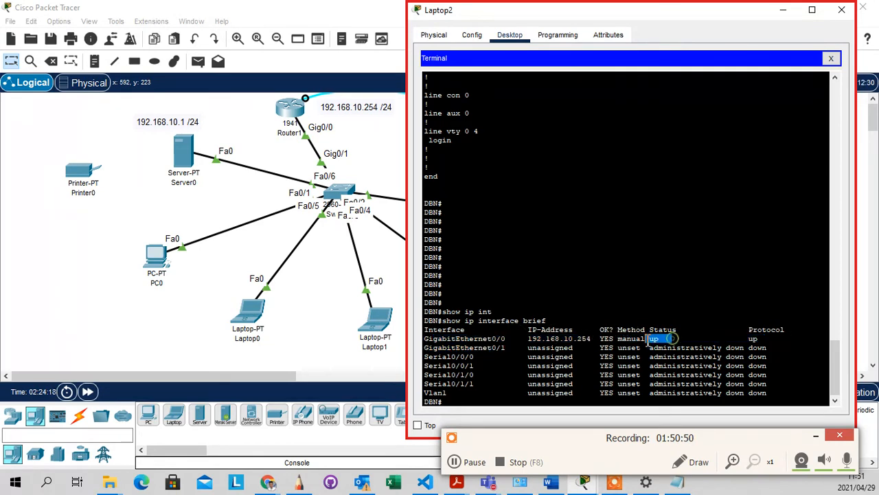
{"action": "left_click", "coordinate": [771, 339]}
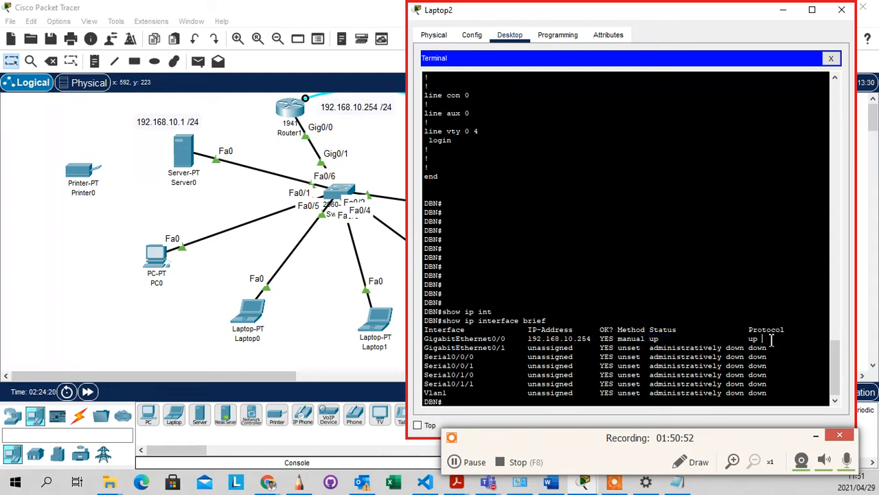
{"action": "left_click", "coordinate": [675, 296]}
{"action": "left_click_drag", "start_coordinate": [595, 339], "coordinate": [543, 339]}
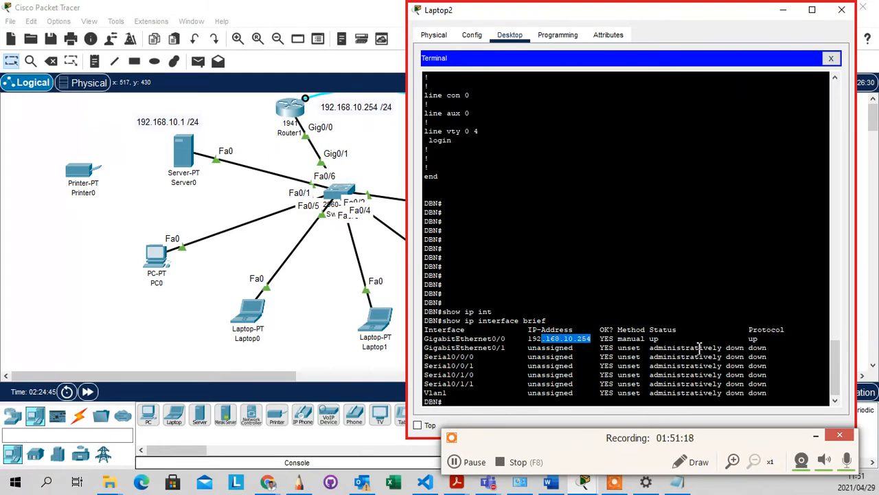
{"action": "left_click_drag", "start_coordinate": [780, 339], "coordinate": [752, 340]}
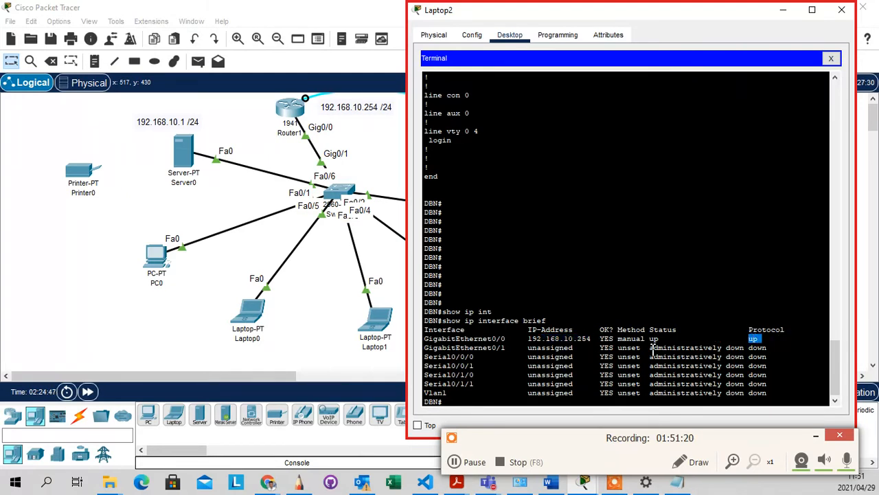
{"action": "scroll", "coordinate": [629, 376], "scroll_direction": "down", "scroll_amount": 1}
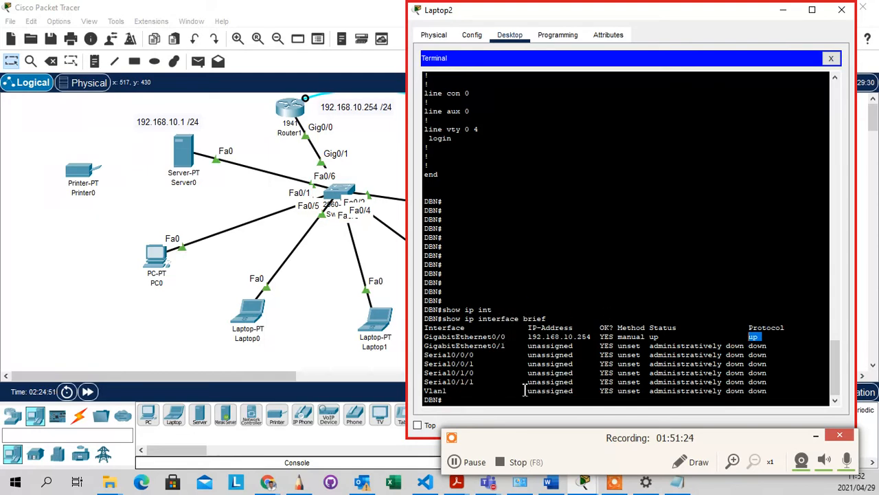
{"action": "left_click", "coordinate": [497, 402]}
{"action": "key", "text": "Return"}
{"action": "key", "text": "Return"}
{"action": "key", "text": "Return"}
{"action": "key", "text": "Return"}
{"action": "key", "text": "Return"}
{"action": "key", "text": "Return"}
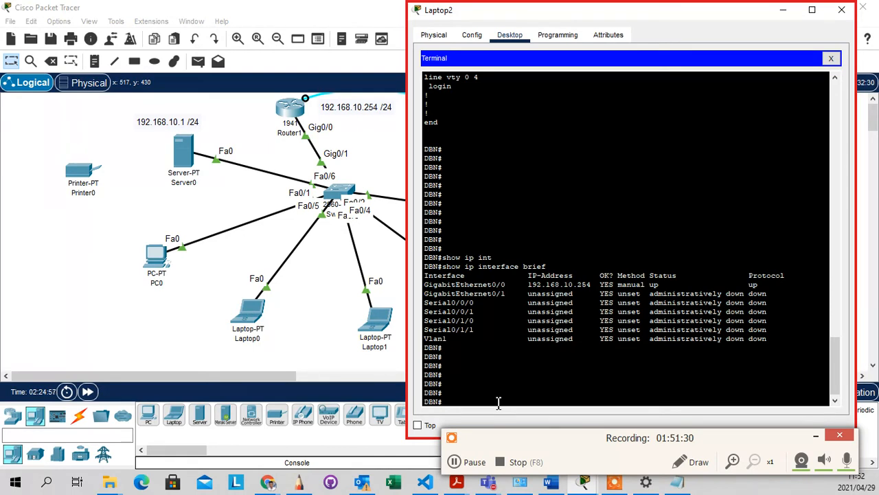
Type show ip interface GIG0/0, fixing the misspelled keyword with Tab completion
{"action": "type", "text": "show ip intef"}
{"action": "key", "text": "Tab"}
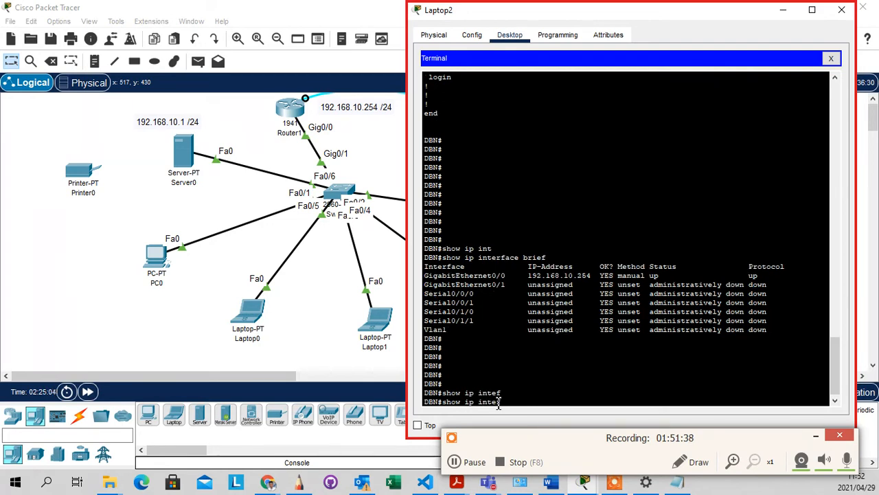
{"action": "key", "text": "Tab"}
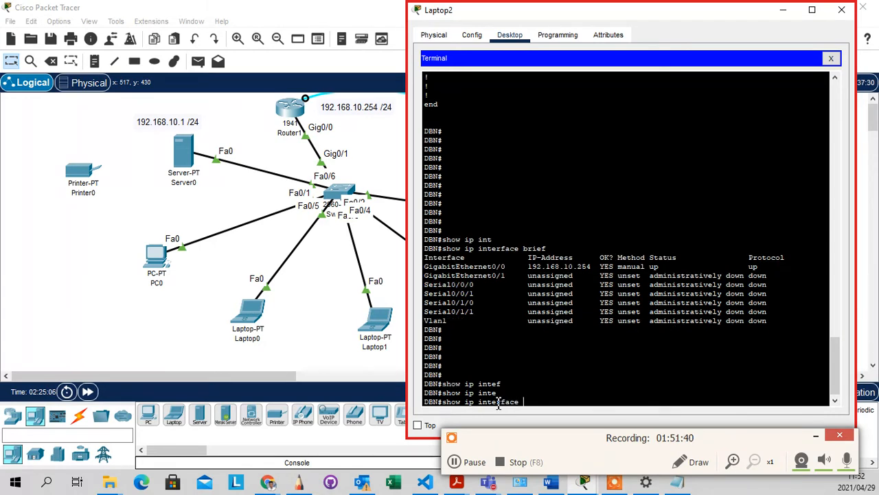
{"action": "type", "text": "GIG0/0"}
Highlight the brief table's IP-Address column and the unassigned, down interface rows
{"action": "left_click_drag", "start_coordinate": [779, 325], "coordinate": [516, 258]}
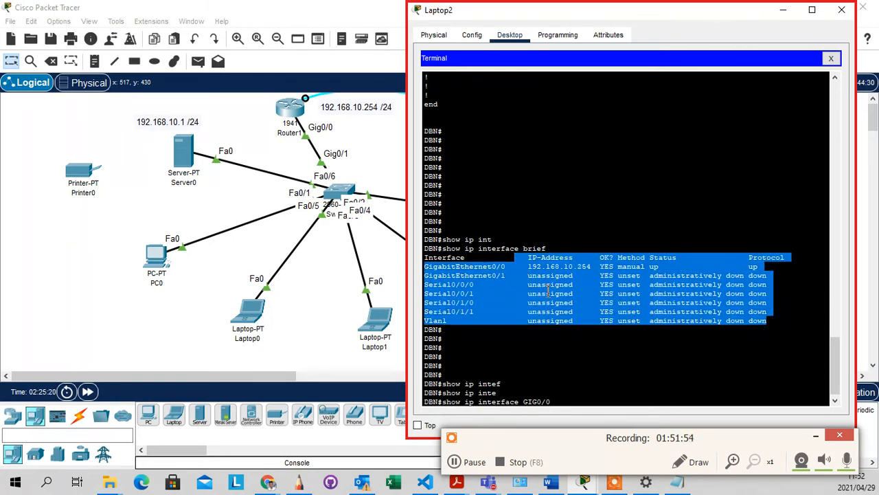
{"action": "left_click", "coordinate": [539, 268]}
{"action": "left_click_drag", "start_coordinate": [579, 258], "coordinate": [537, 257]}
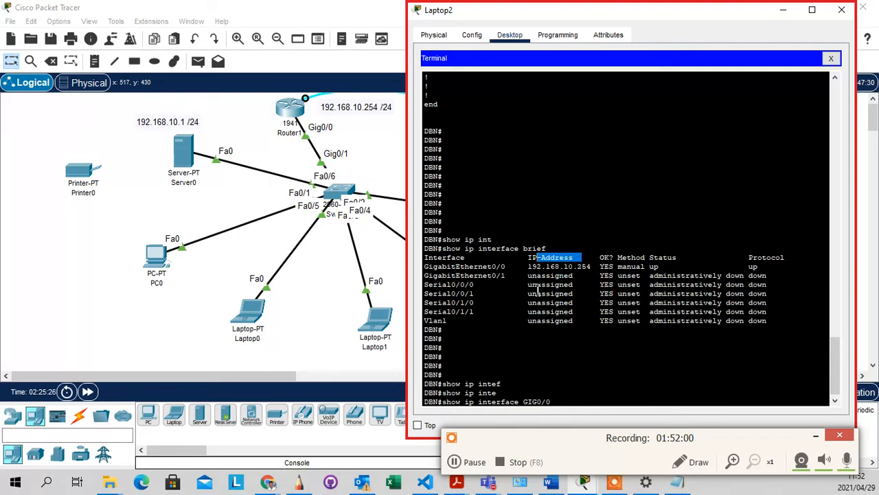
{"action": "left_click_drag", "start_coordinate": [529, 276], "coordinate": [536, 307]}
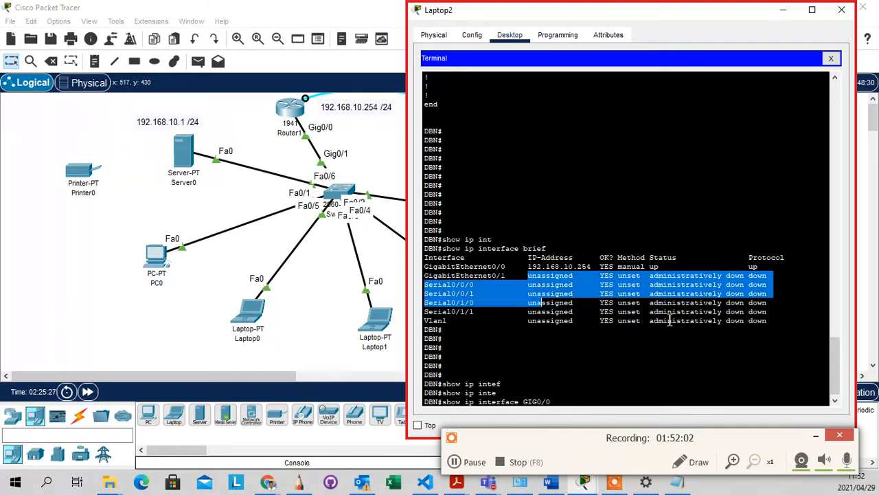
{"action": "left_click", "coordinate": [690, 338]}
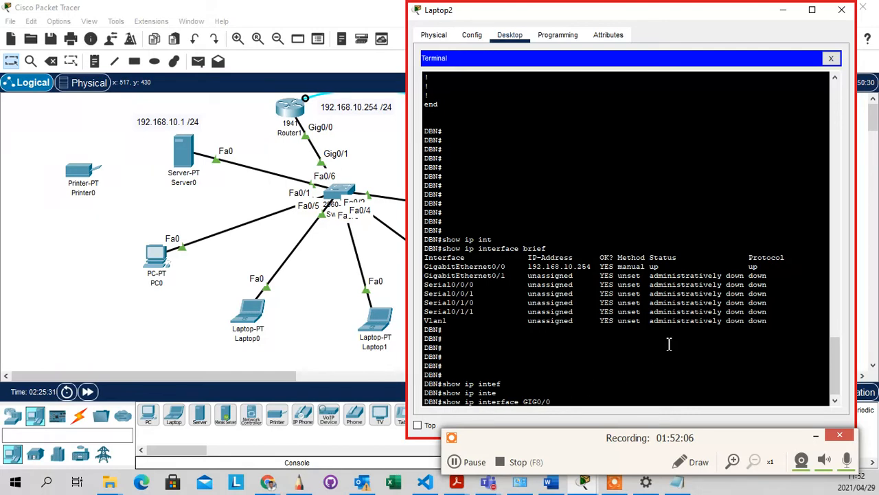
{"action": "left_click_drag", "start_coordinate": [770, 321], "coordinate": [425, 259]}
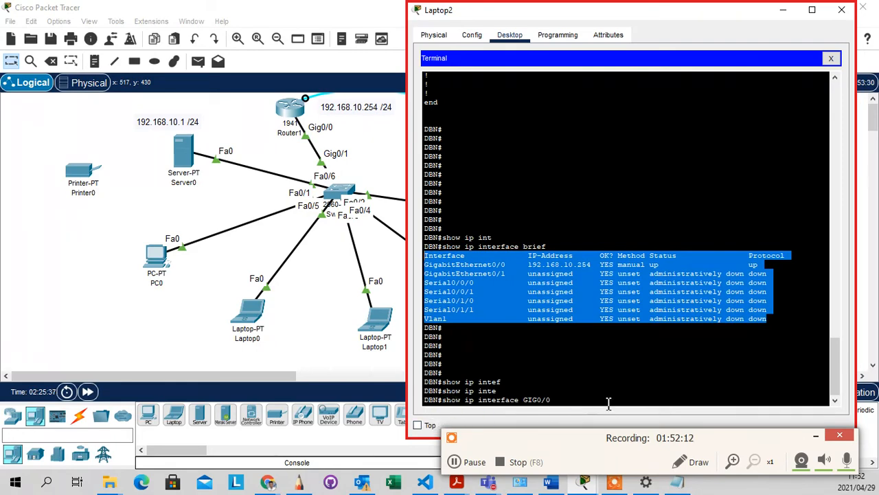
{"action": "left_click", "coordinate": [556, 404]}
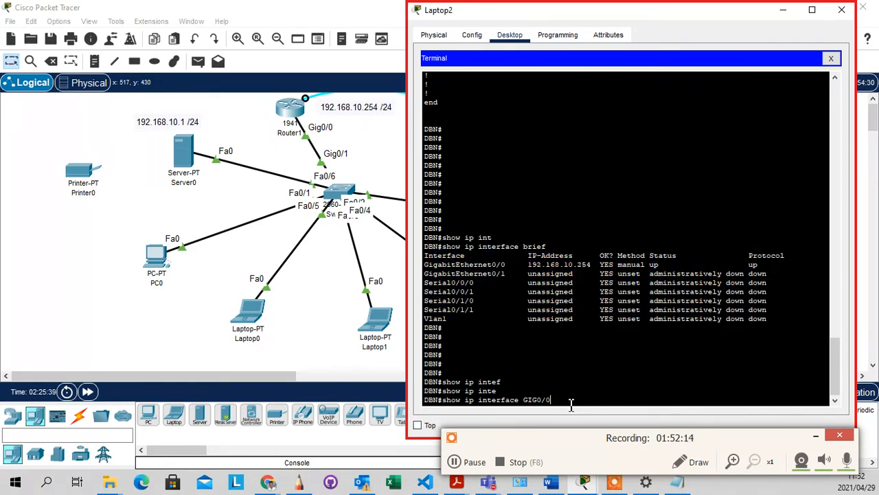
Run show ip interface GIG0/0, highlighting the 192.168.10.254/24 address and 255.255.255.255 broadcast, then page to the end
{"action": "key", "text": "Return"}
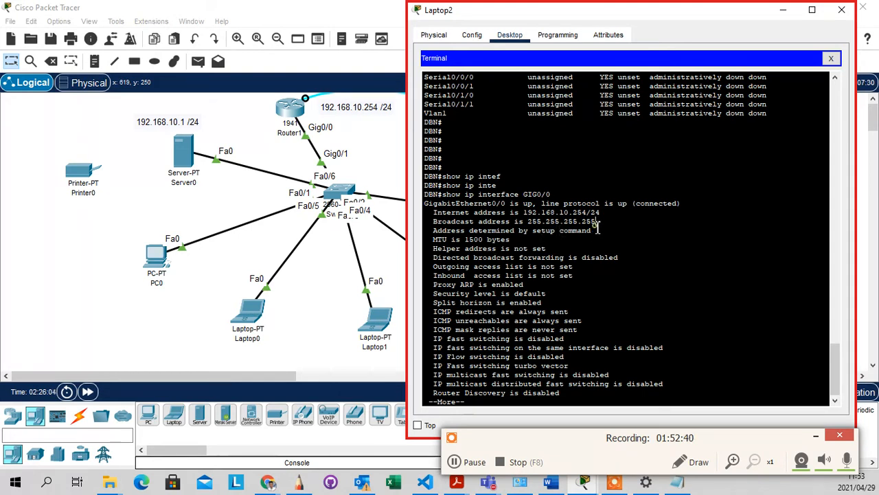
{"action": "left_click_drag", "start_coordinate": [598, 227], "coordinate": [583, 225]}
{"action": "mouse_move", "coordinate": [587, 213]}
{"action": "left_mouse_down"}
{"action": "mouse_move", "coordinate": [576, 217]}
{"action": "mouse_move", "coordinate": [581, 222]}
{"action": "left_mouse_up"}
{"action": "left_click_drag", "start_coordinate": [596, 222], "coordinate": [537, 221]}
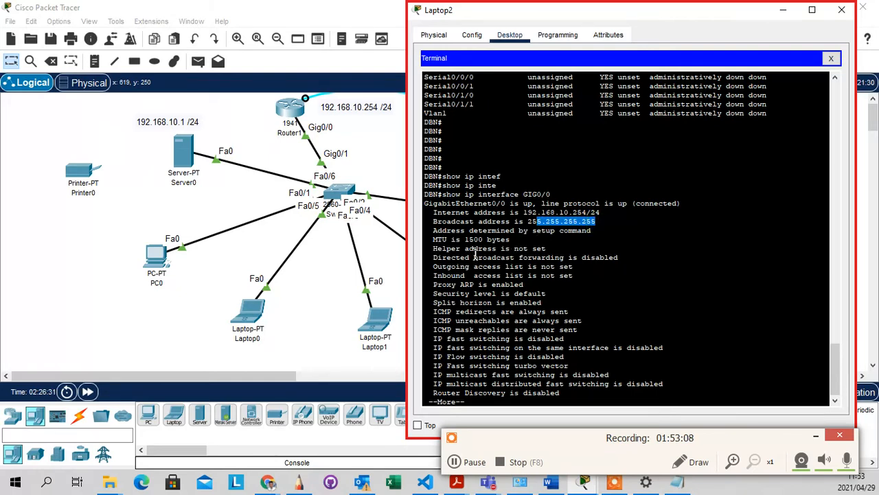
{"action": "key", "text": "space"}
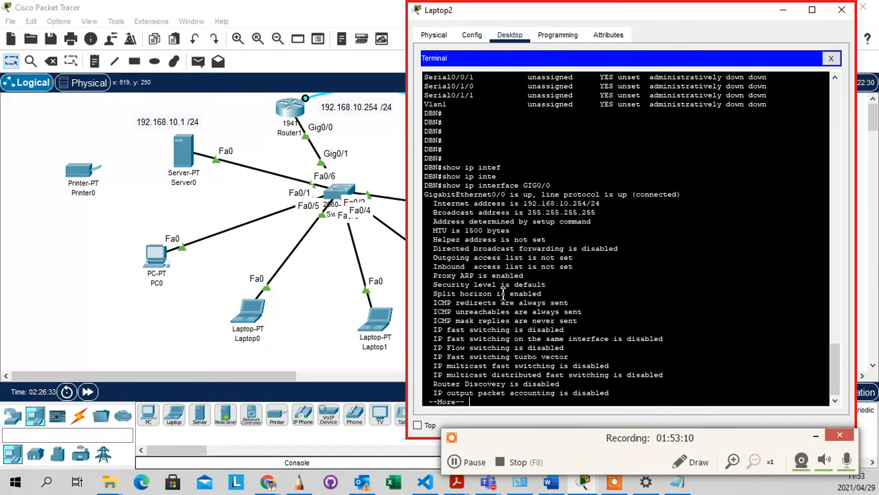
{"action": "key", "text": "Return"}
{"action": "key", "text": "Return"}
{"action": "key", "text": "Return"}
{"action": "key", "text": "Return"}
{"action": "key", "text": "Return"}
{"action": "key", "text": "Return"}
{"action": "key", "text": "Return"}
{"action": "key", "text": "Return"}
{"action": "key", "text": "Return"}
{"action": "key", "text": "Return"}
{"action": "key", "text": "Return"}
{"action": "key", "text": "Return"}
{"action": "key", "text": "Return"}
{"action": "key", "text": "Return"}
{"action": "key", "text": "Return"}
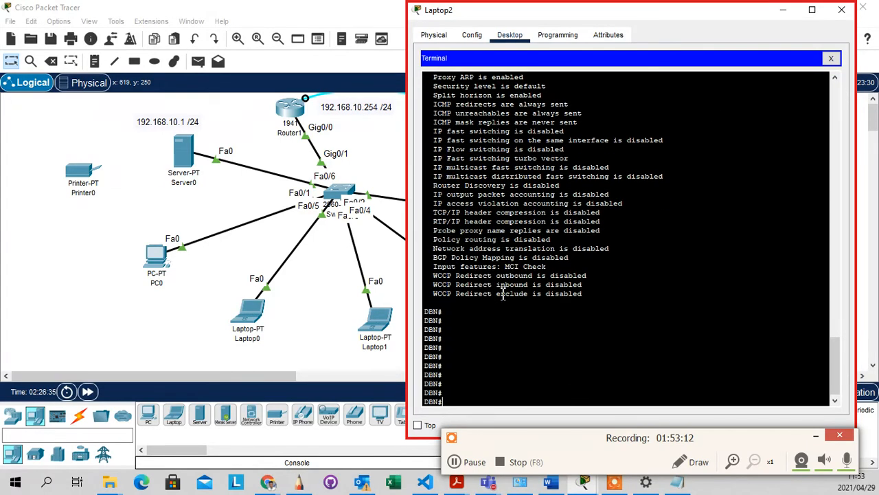
{"action": "key", "text": "Return"}
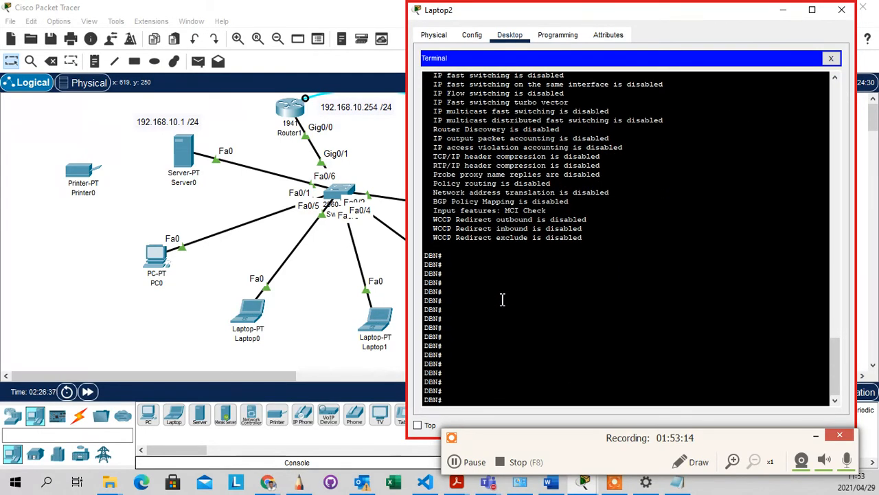
Bring the Packet Tracer topology window in front of Laptop2's terminal
{"action": "left_click_drag", "start_coordinate": [483, 324], "coordinate": [478, 323]}
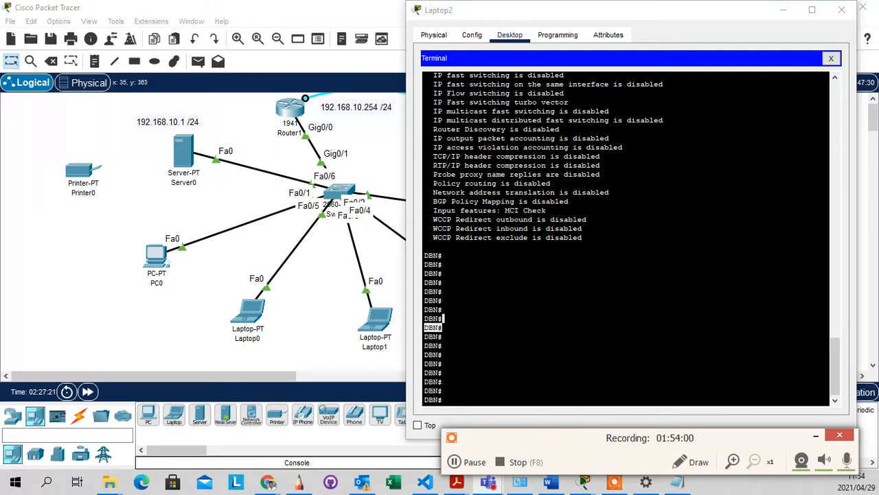
{"action": "left_click", "coordinate": [615, 395]}
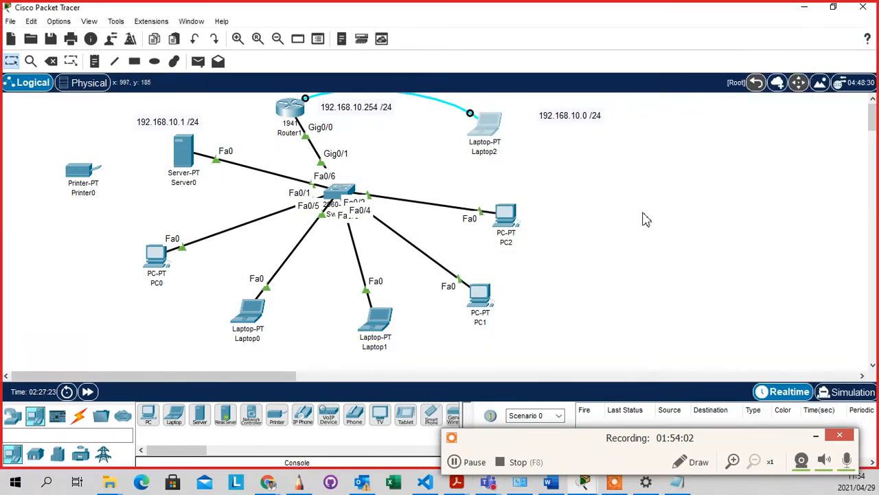
{"action": "left_click", "coordinate": [647, 189]}
{"action": "left_click", "coordinate": [432, 169]}
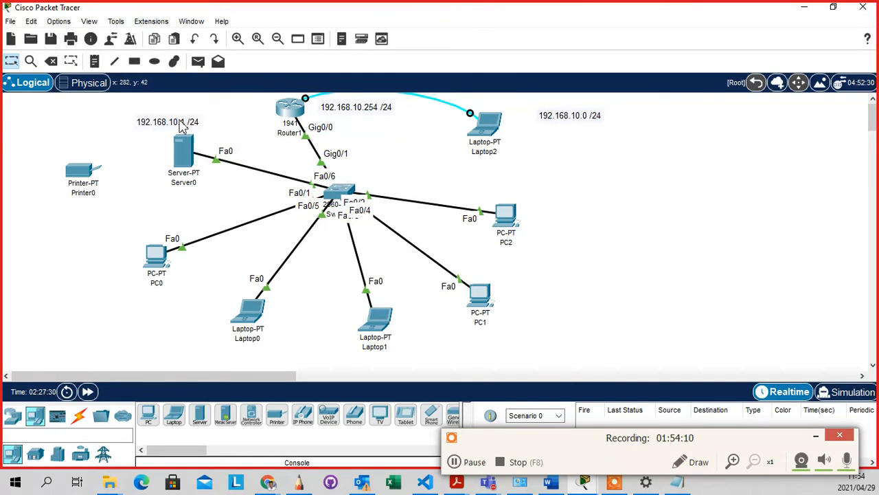
Open Server0's device window on the Physical tab and move it right to uncover the topology
{"action": "mouse_move", "coordinate": [187, 177]}
{"action": "left_click", "coordinate": [182, 156]}
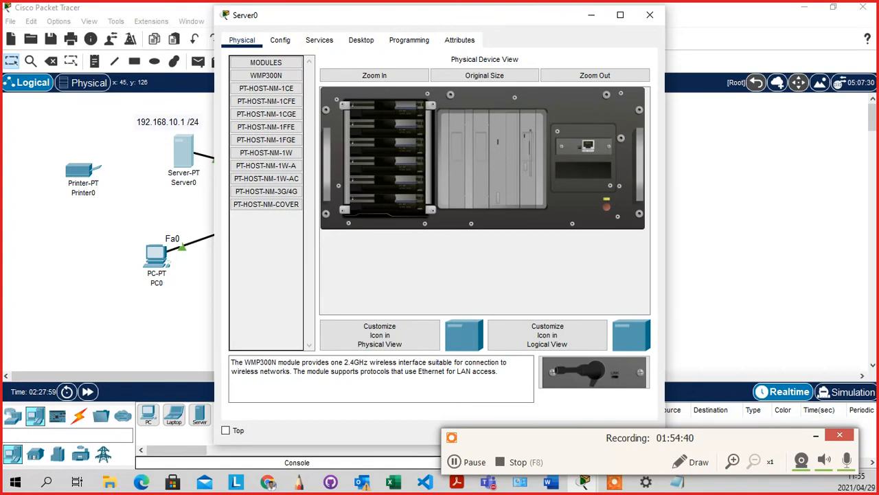
{"action": "key", "text": "super+d"}
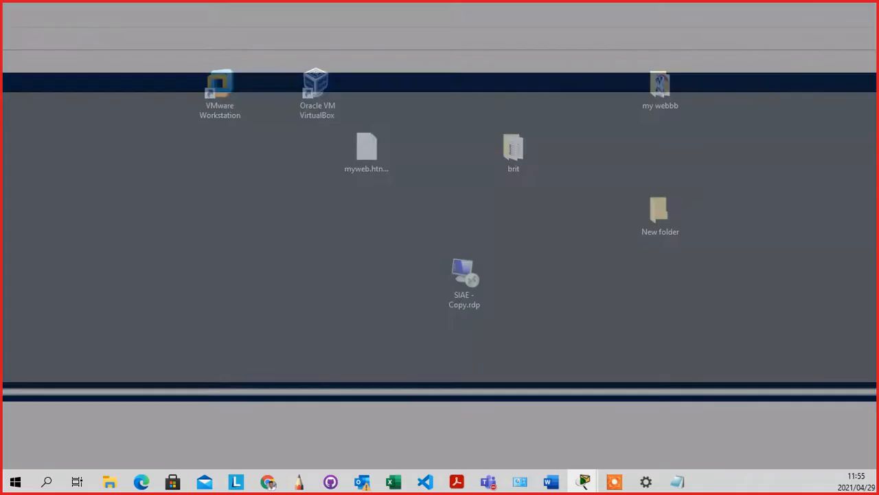
{"action": "key", "text": "super+d"}
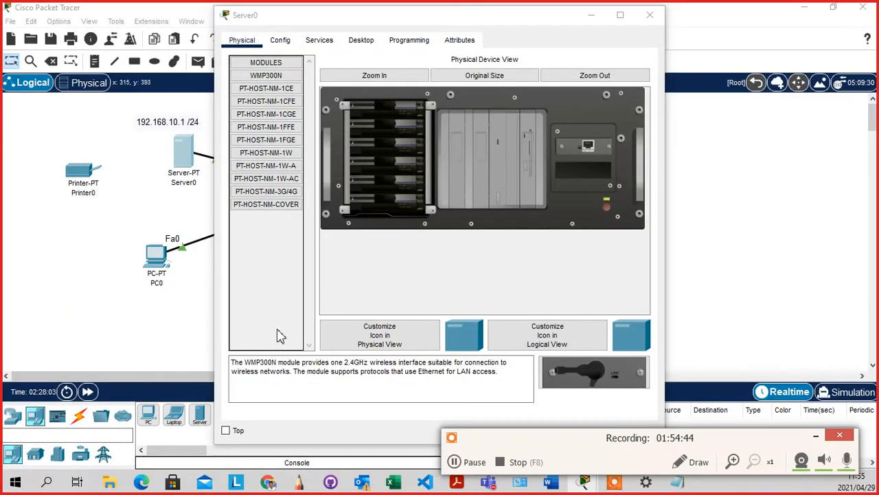
{"action": "left_click", "coordinate": [368, 249]}
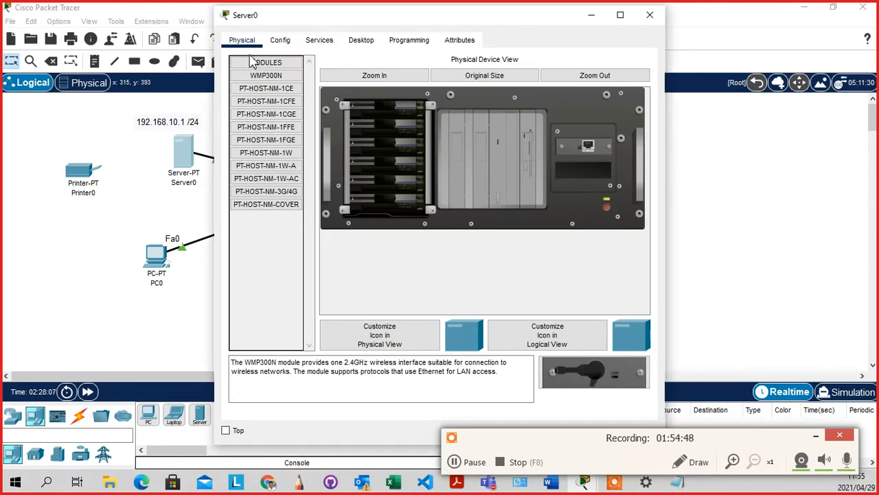
{"action": "left_click_drag", "start_coordinate": [366, 19], "coordinate": [440, 15]}
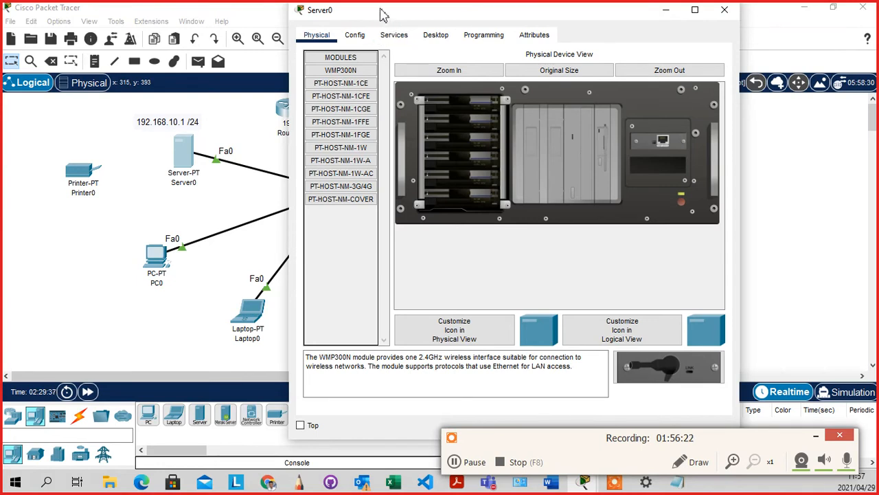
Switch Server0's window from the Physical tab to the Desktop tab
{"action": "left_click", "coordinate": [436, 38]}
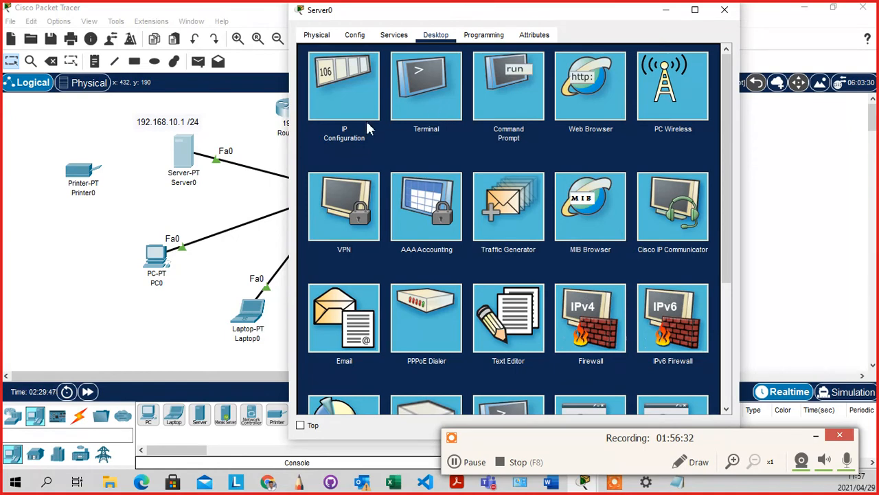
Open Server0's IP Configuration and select its empty IPv4 Address field
{"action": "left_click", "coordinate": [347, 92]}
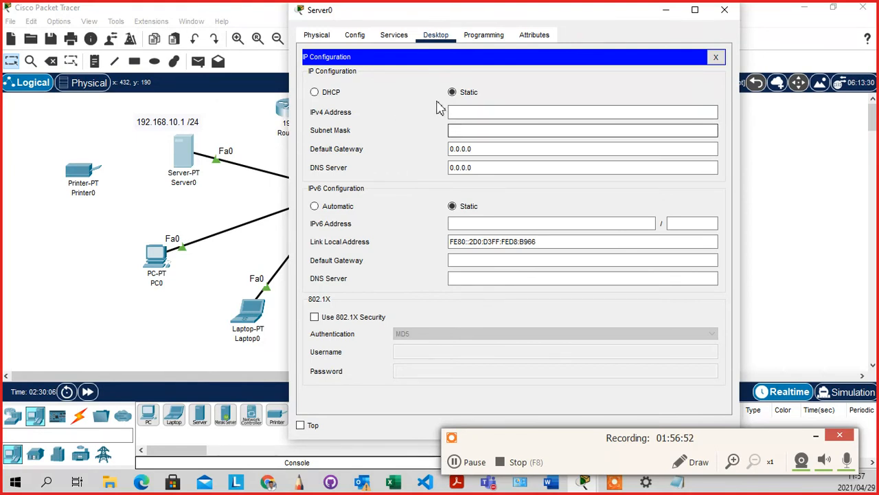
{"action": "left_click", "coordinate": [457, 113]}
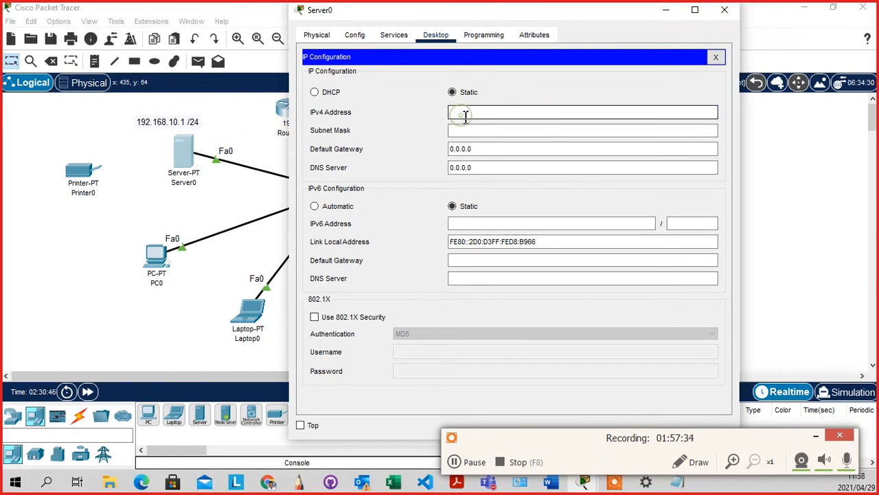
Enter IPv4 192.168.10.1 with mask 255.255.255.0 and erase the 0.0.0.0 default gateway
{"action": "type", "text": "192.168.10.1"}
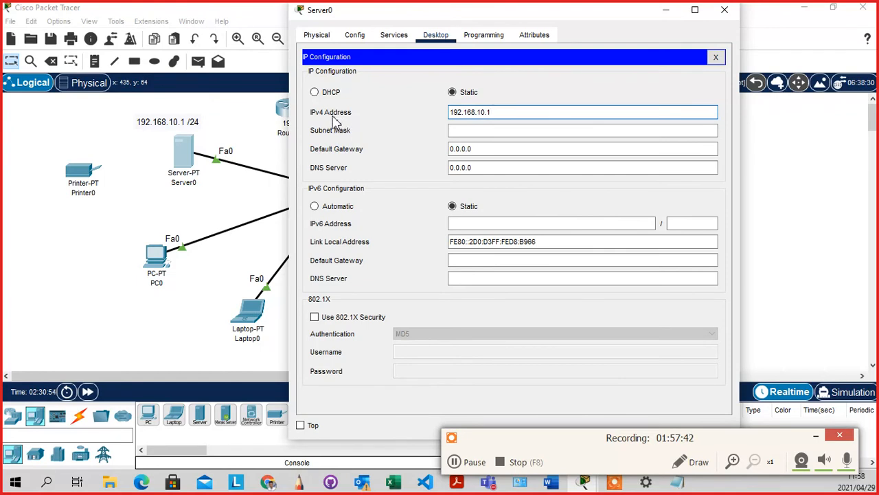
{"action": "left_click", "coordinate": [482, 129]}
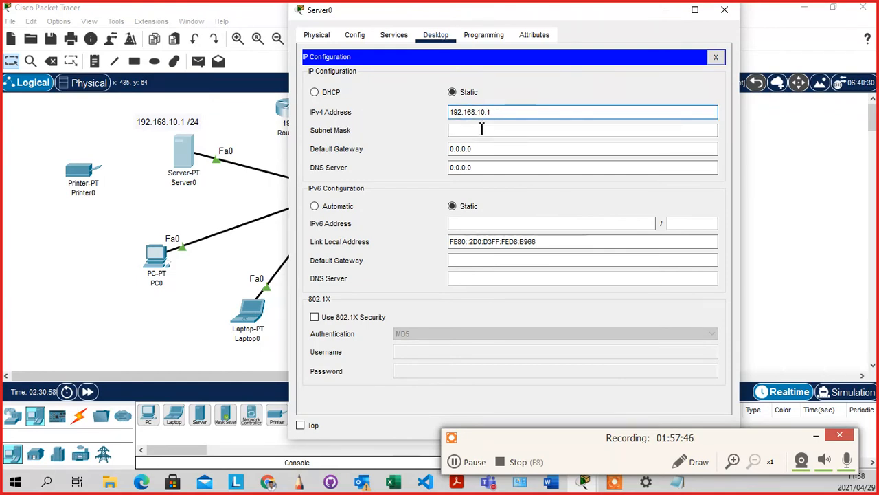
{"action": "left_click", "coordinate": [482, 129]}
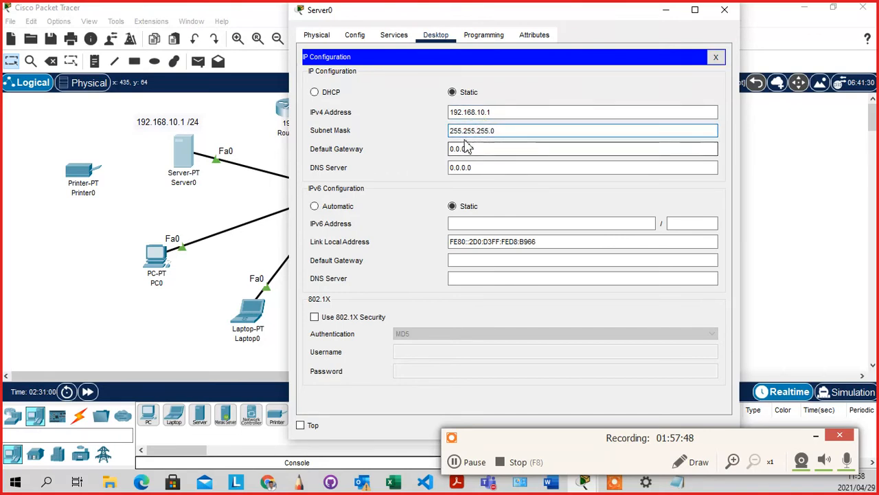
{"action": "left_click", "coordinate": [511, 132]}
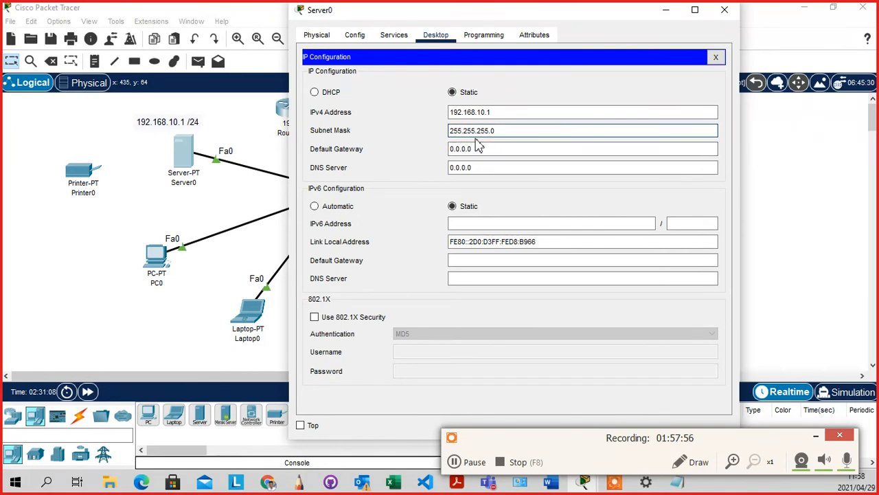
{"action": "left_click", "coordinate": [486, 151]}
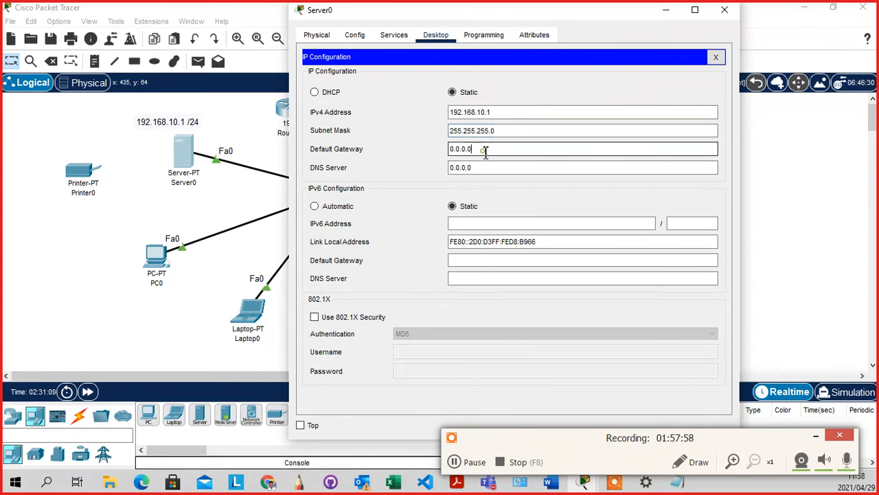
{"action": "key", "text": "BackSpace"}
{"action": "key", "text": "BackSpace"}
{"action": "key", "text": "BackSpace"}
{"action": "key", "text": "BackSpace"}
{"action": "key", "text": "BackSpace"}
{"action": "key", "text": "BackSpace"}
{"action": "key", "text": "BackSpace"}
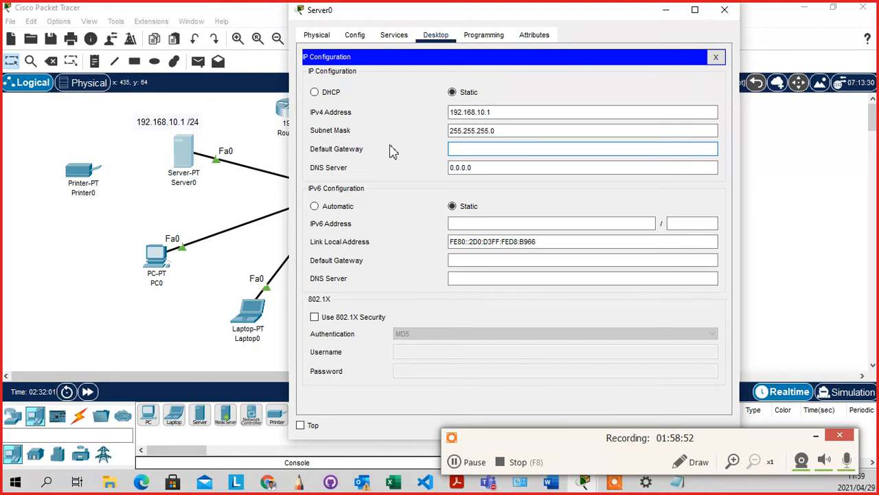
Set Server0's default gateway to 192.168.10.254, re-entering it after the invalid-gateway error
{"action": "type", "text": "192.168."}
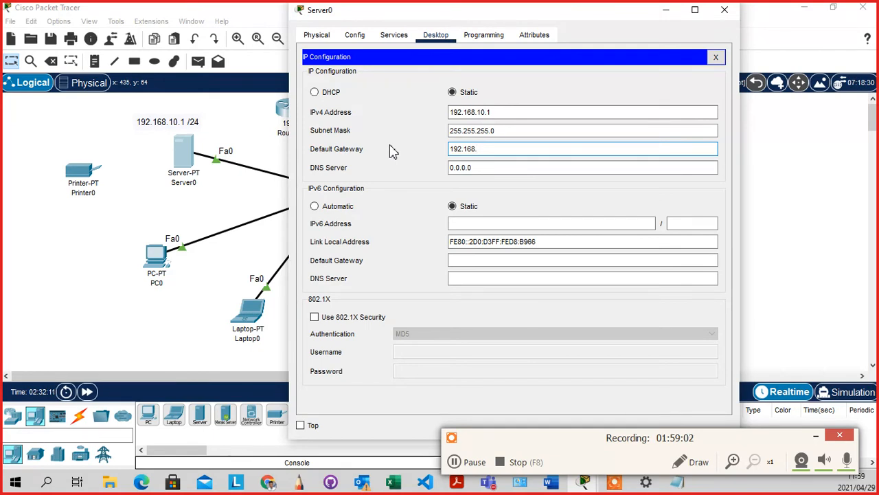
{"action": "type", "text": "10.254"}
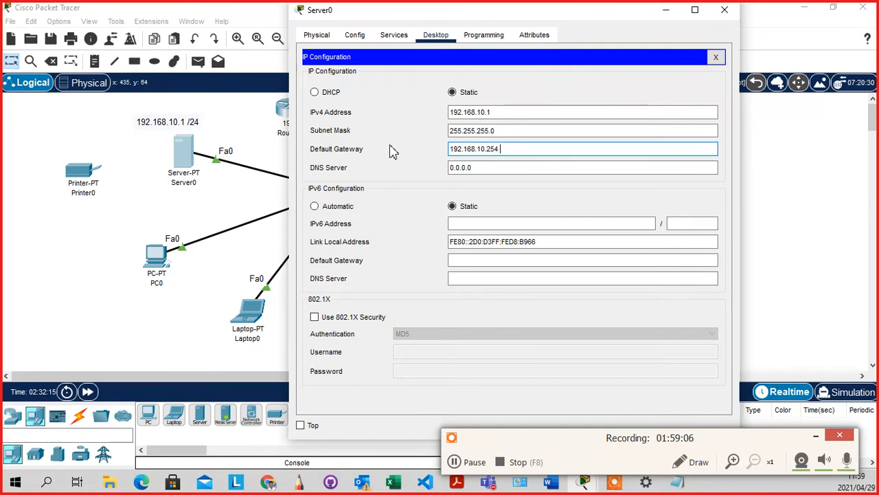
{"action": "left_click", "coordinate": [481, 168]}
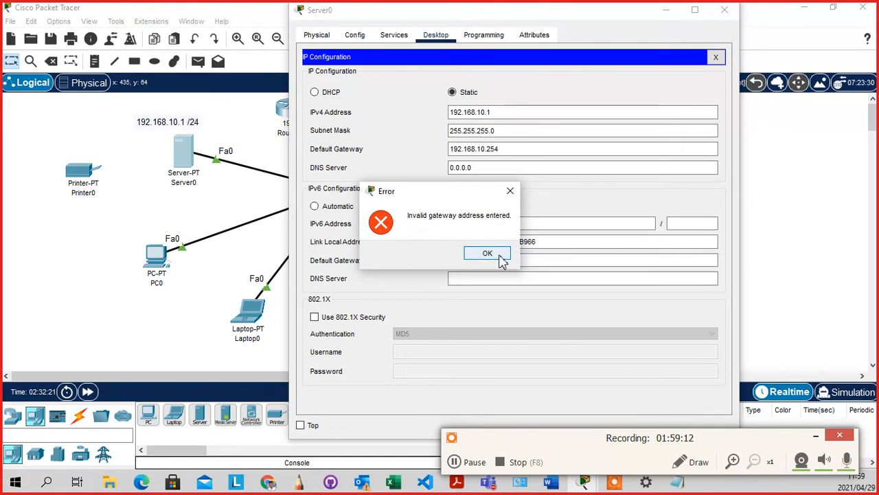
{"action": "left_click", "coordinate": [501, 258]}
{"action": "left_click", "coordinate": [469, 151]}
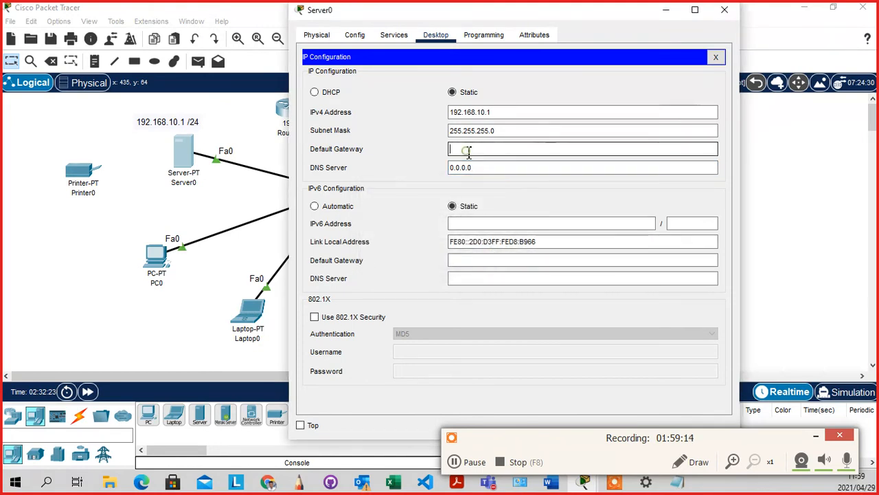
{"action": "type", "text": "192.168.10"}
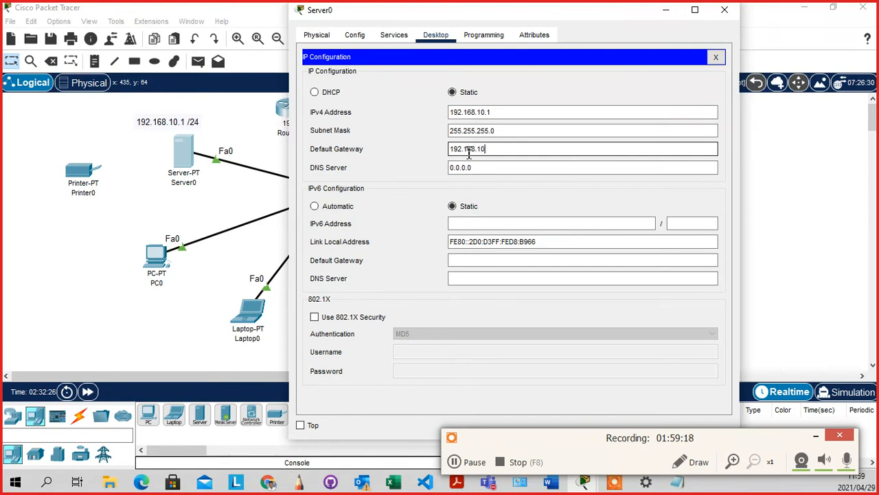
{"action": "type", "text": ".254"}
{"action": "left_click", "coordinate": [471, 169]}
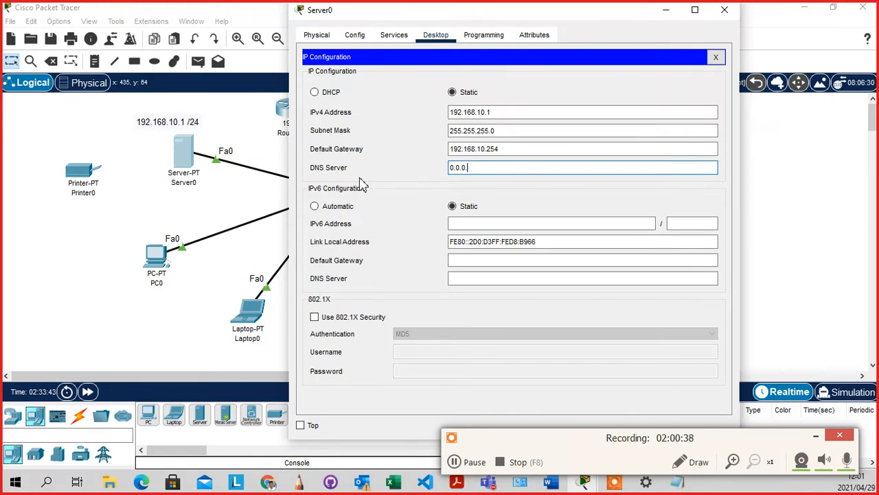
Replace Server0's 0.0.0.0 DNS server with 192.168.10.1
{"action": "key", "text": "BackSpace"}
{"action": "key", "text": "BackSpace"}
{"action": "key", "text": "BackSpace"}
{"action": "key", "text": "BackSpace"}
{"action": "key", "text": "BackSpace"}
{"action": "key", "text": "BackSpace"}
{"action": "key", "text": "BackSpace"}
{"action": "left_click", "coordinate": [469, 168]}
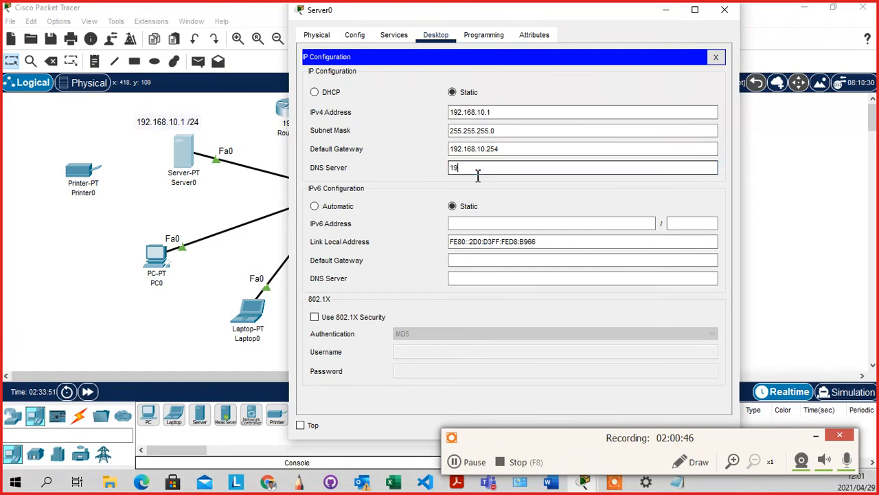
{"action": "type", "text": "192.168.1"}
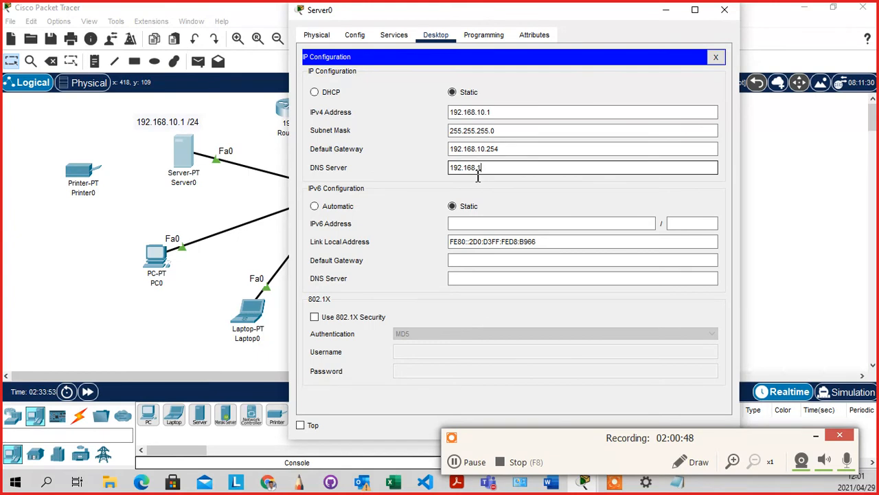
{"action": "type", "text": "0.1"}
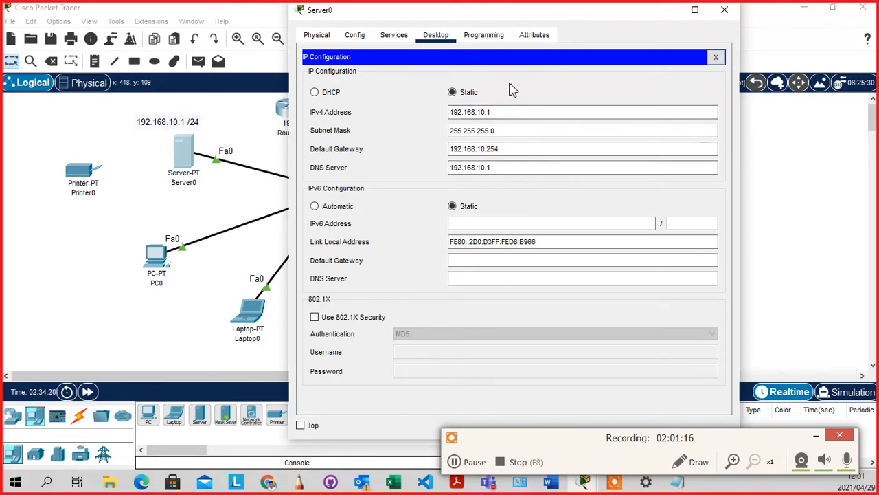
{"action": "left_click", "coordinate": [396, 38]}
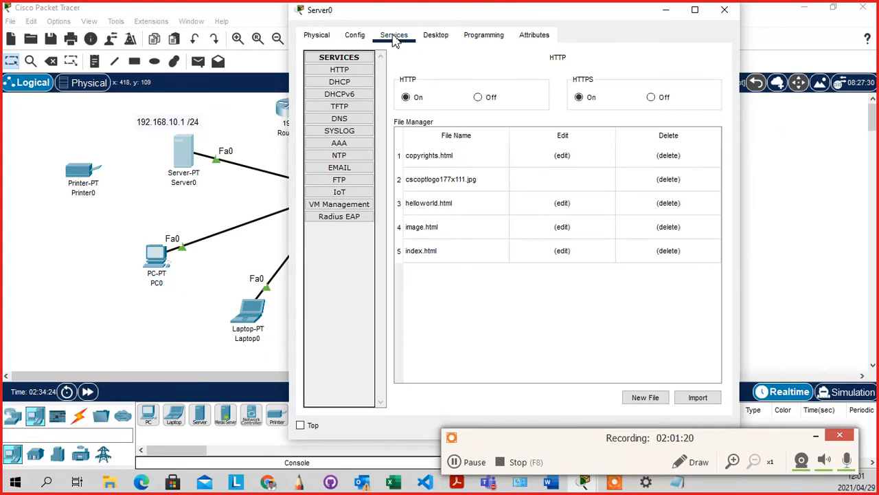
{"action": "left_click", "coordinate": [430, 40]}
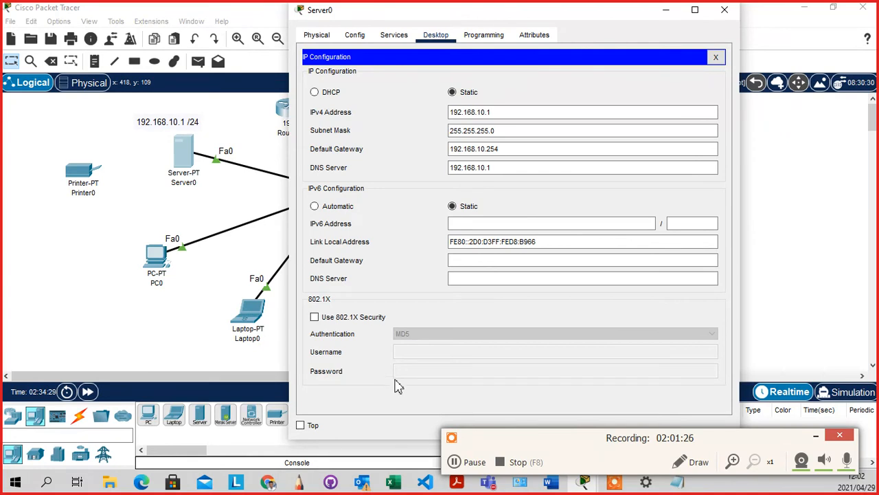
Leave the IP Configuration view and open Server0's Services tab at the HTTP page
{"action": "left_click", "coordinate": [319, 320]}
{"action": "left_click", "coordinate": [315, 317]}
{"action": "left_click", "coordinate": [394, 35]}
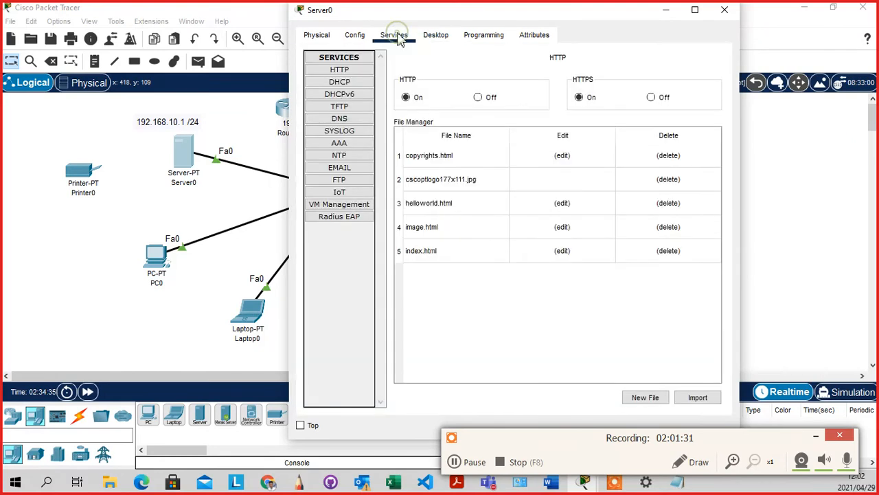
{"action": "left_click", "coordinate": [348, 307]}
Turn on Server0's DHCP service and select the serverPool pool name for editing
{"action": "left_click", "coordinate": [344, 82]}
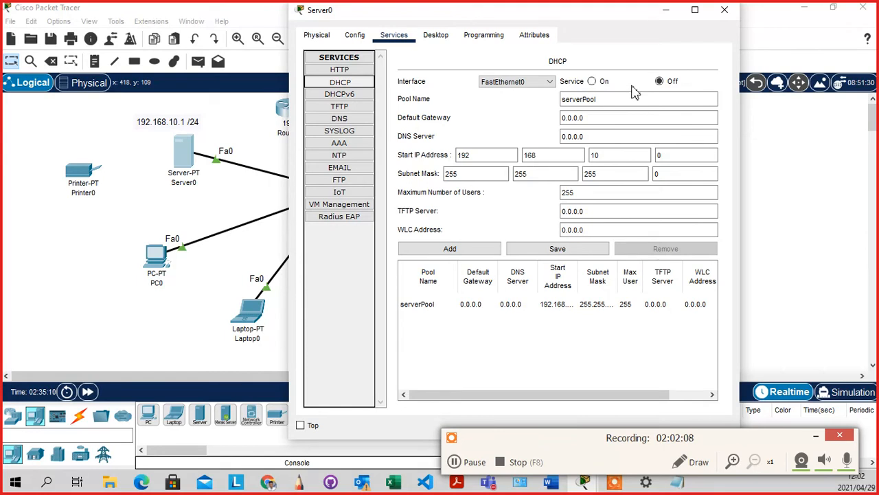
{"action": "left_click", "coordinate": [595, 83]}
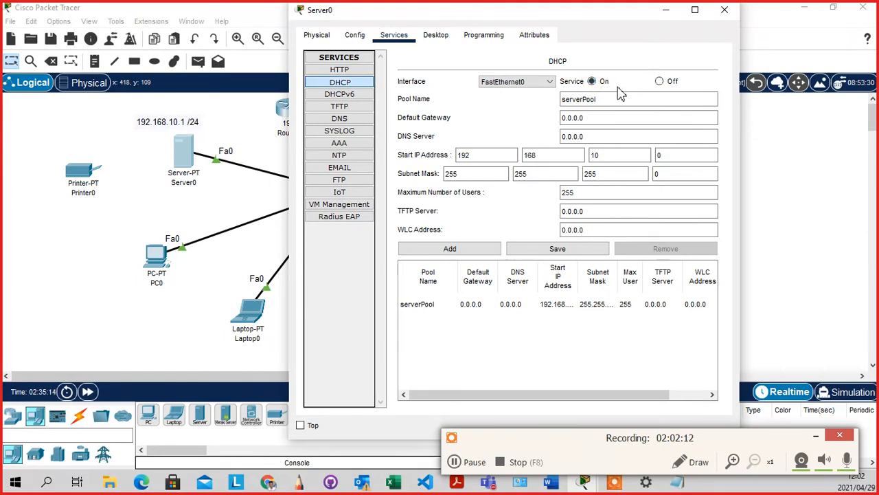
{"action": "left_click", "coordinate": [608, 140]}
{"action": "left_click", "coordinate": [605, 99]}
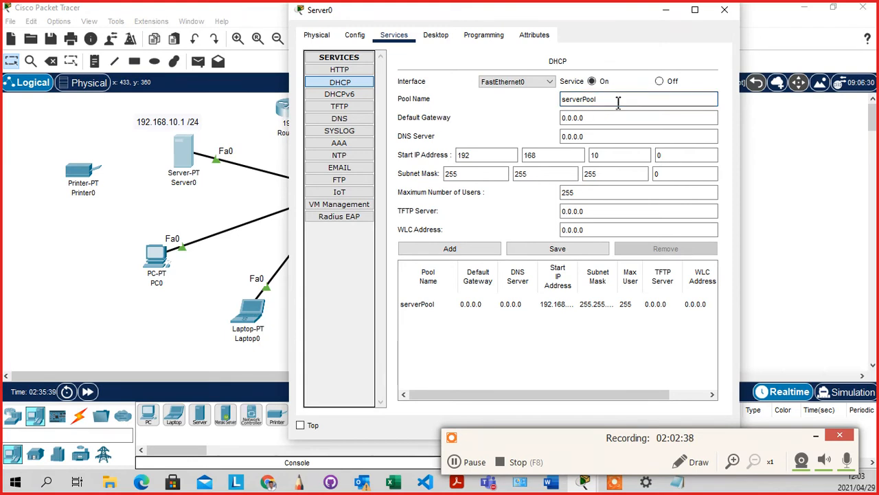
Fill in pool PBSA: gateway 192.168.10.254, DNS 192.168.10.1, start 192.168.10.1, 254 users
{"action": "key", "text": "BackSpace"}
{"action": "key", "text": "BackSpace"}
{"action": "key", "text": "BackSpace"}
{"action": "key", "text": "BackSpace"}
{"action": "key", "text": "BackSpace"}
{"action": "key", "text": "BackSpace"}
{"action": "key", "text": "BackSpace"}
{"action": "type", "text": "PBSA"}
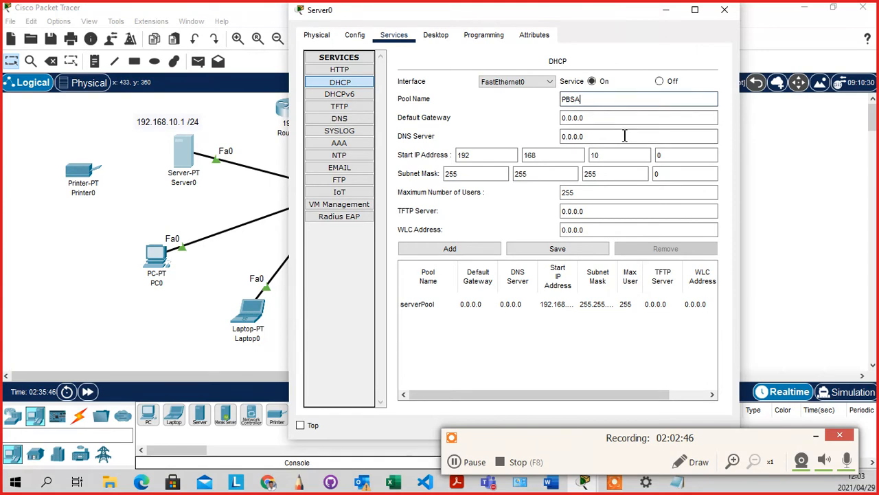
{"action": "left_click", "coordinate": [616, 117]}
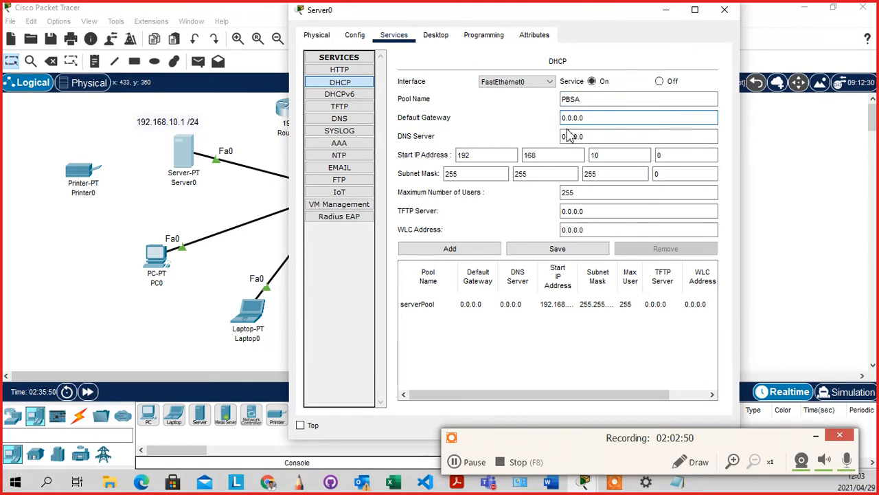
{"action": "key", "text": "BackSpace"}
{"action": "key", "text": "BackSpace"}
{"action": "key", "text": "BackSpace"}
{"action": "key", "text": "BackSpace"}
{"action": "key", "text": "BackSpace"}
{"action": "key", "text": "BackSpace"}
{"action": "left_click", "coordinate": [595, 137]}
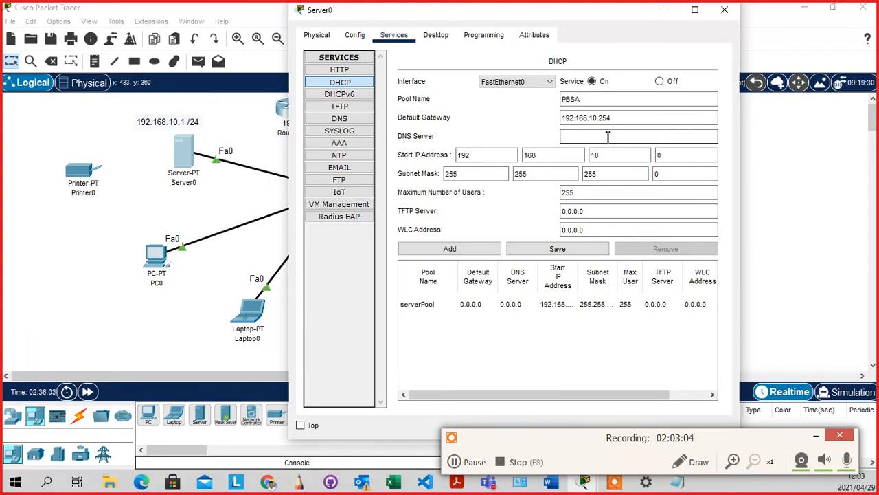
{"action": "type", "text": "192.168.10."}
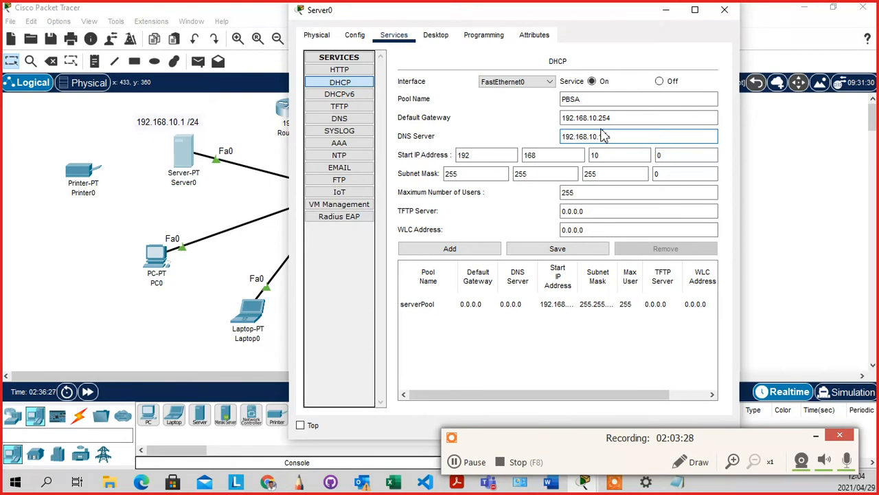
{"action": "type", "text": "1"}
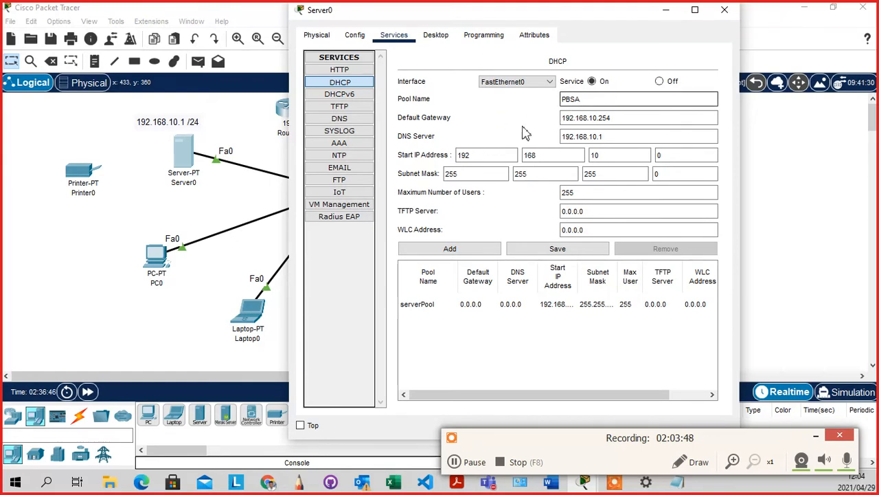
{"action": "left_click", "coordinate": [565, 138]}
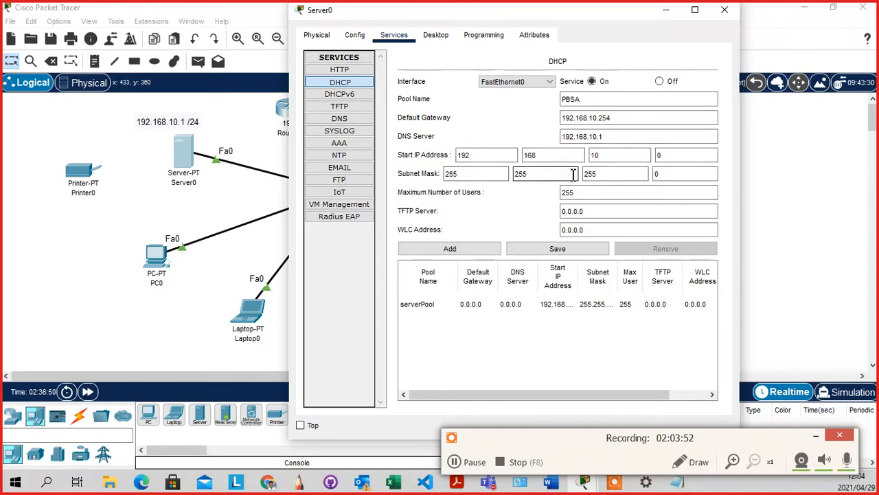
{"action": "left_click", "coordinate": [685, 158]}
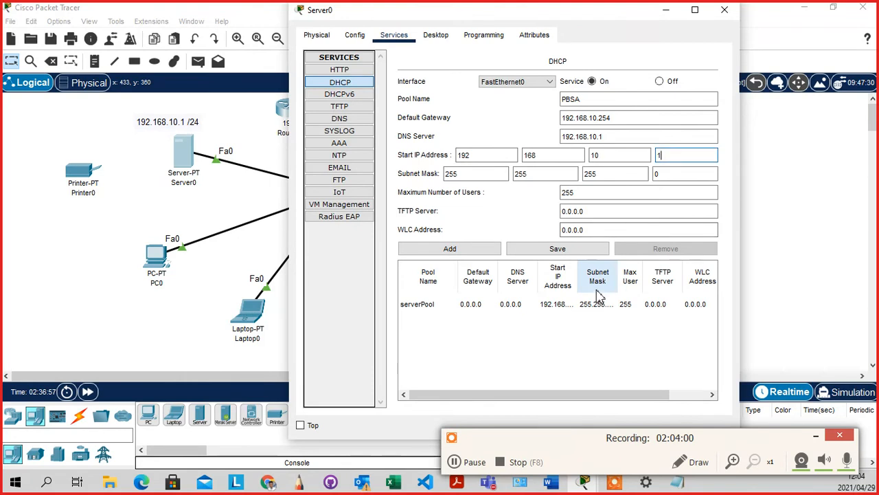
{"action": "type", "text": "1"}
{"action": "left_click", "coordinate": [589, 194]}
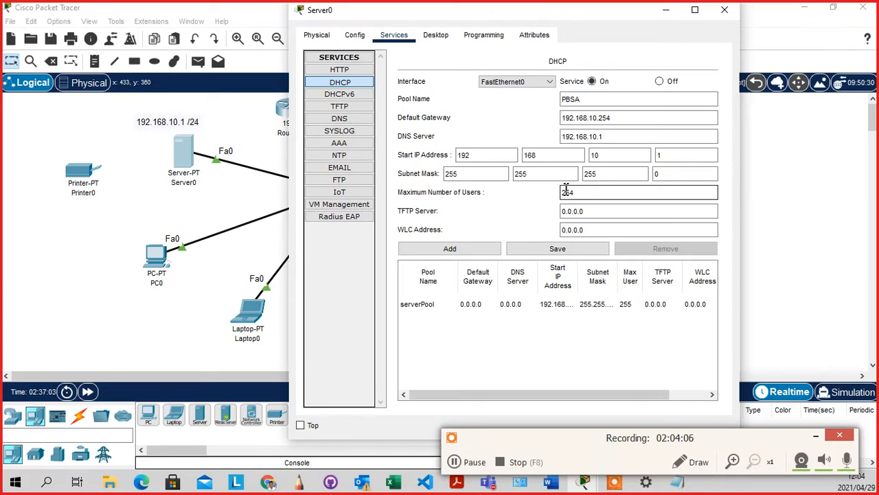
{"action": "left_click", "coordinate": [540, 210]}
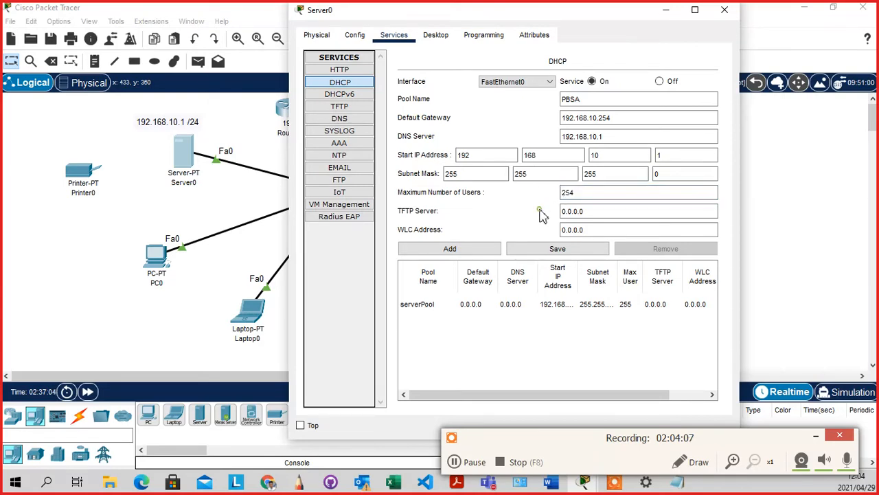
Maximize Server0's window and add the PBSA pool to the DHCP pool list beside serverPool
{"action": "left_click", "coordinate": [694, 10]}
{"action": "left_click", "coordinate": [370, 354]}
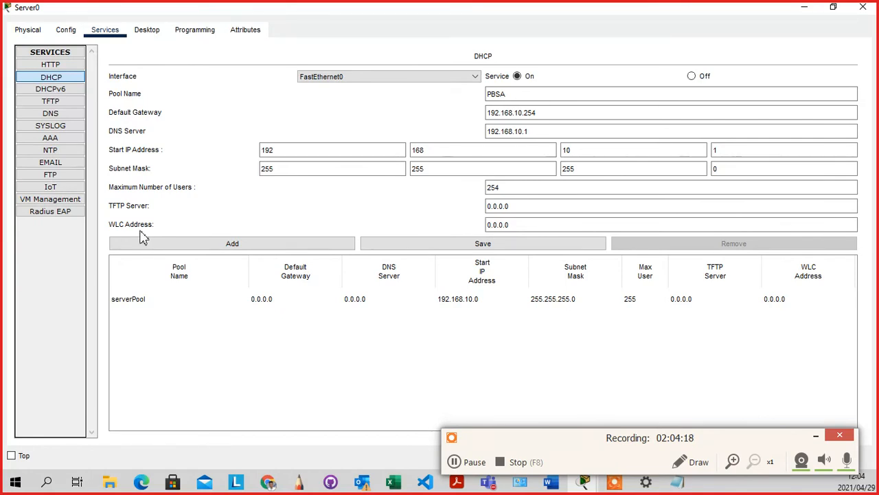
{"action": "left_click", "coordinate": [291, 389]}
{"action": "left_click", "coordinate": [292, 248]}
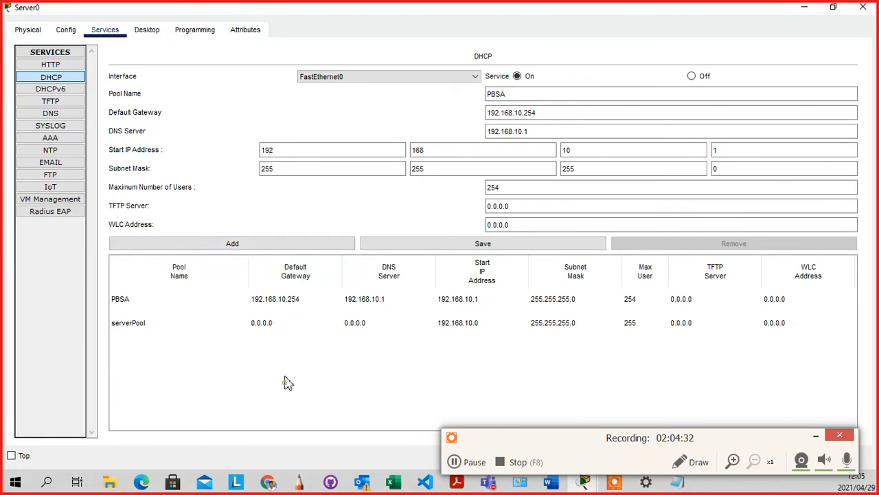
{"action": "left_click", "coordinate": [348, 392]}
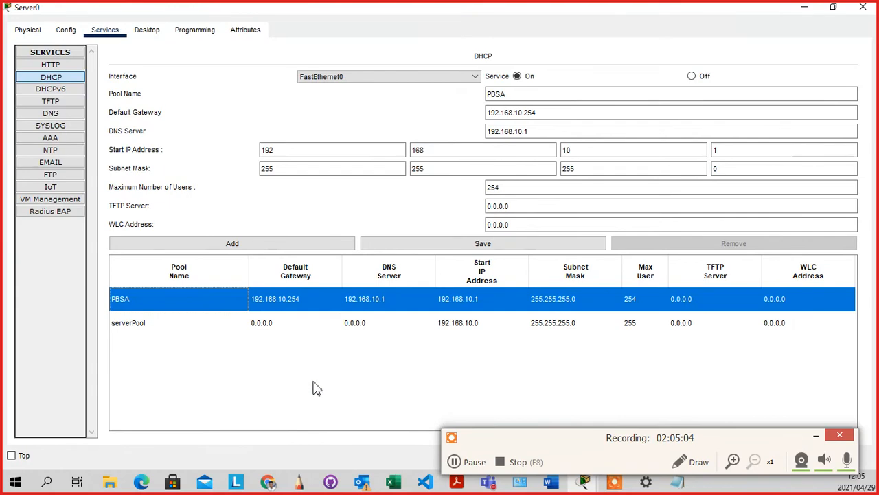
Minimize Server0, then open PC2 from the topology and show its Desktop applications
{"action": "left_click", "coordinate": [805, 10]}
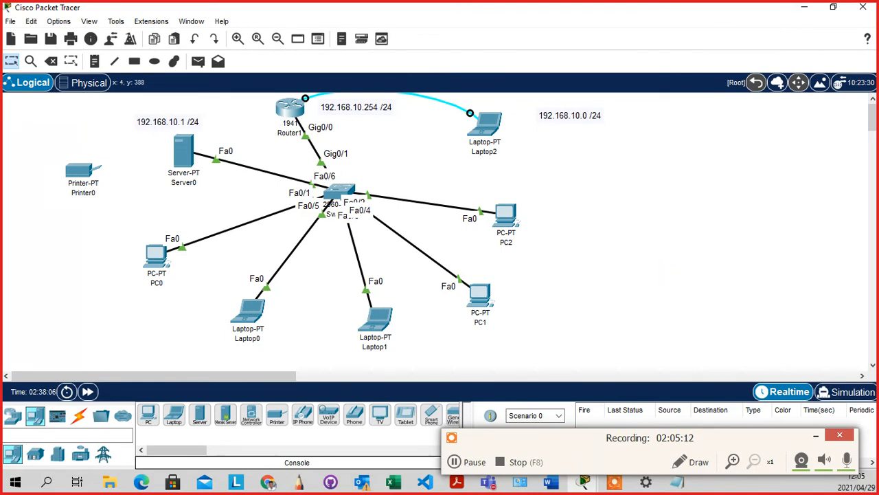
{"action": "key", "text": "alt+Tab"}
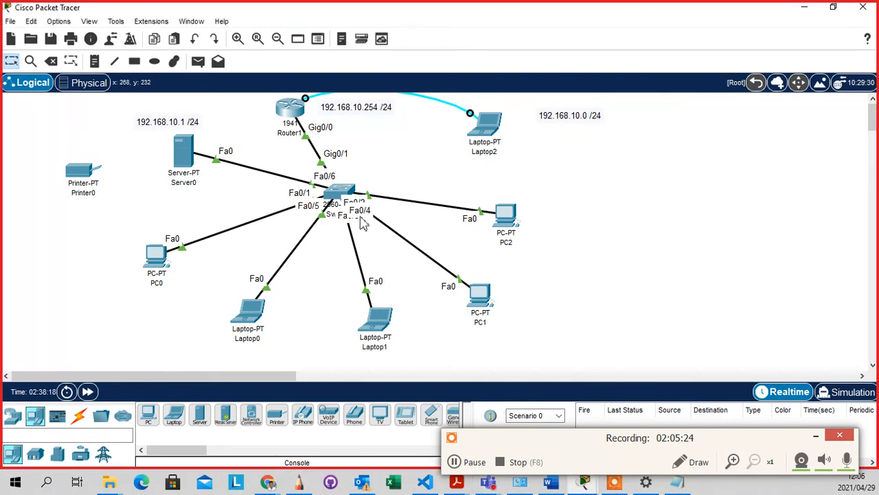
{"action": "left_click", "coordinate": [574, 191]}
{"action": "left_click", "coordinate": [502, 215]}
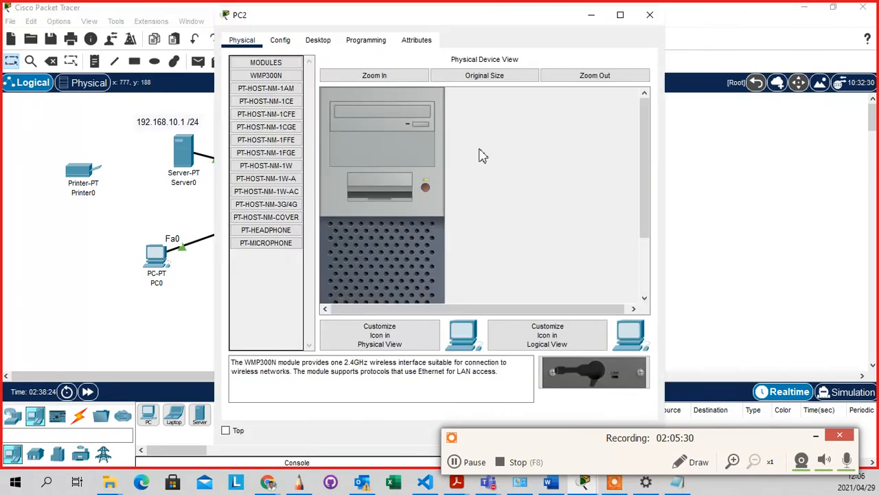
{"action": "left_click_drag", "start_coordinate": [474, 13], "coordinate": [628, 28]}
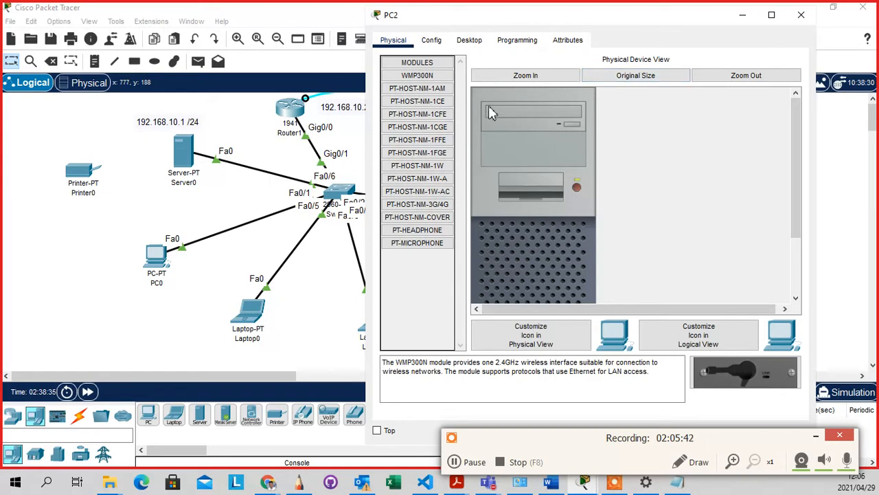
{"action": "left_click", "coordinate": [435, 41]}
{"action": "left_click", "coordinate": [470, 42]}
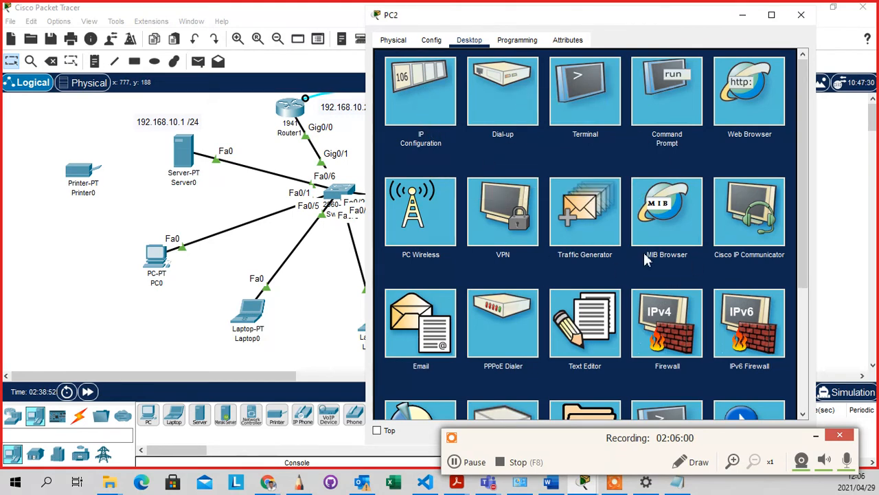
Switch PC2's IPv4 setting to DHCP, obtaining 192.168.10.2, mask 255.255.255.0, DNS 192.168.10.1
{"action": "left_click", "coordinate": [419, 113]}
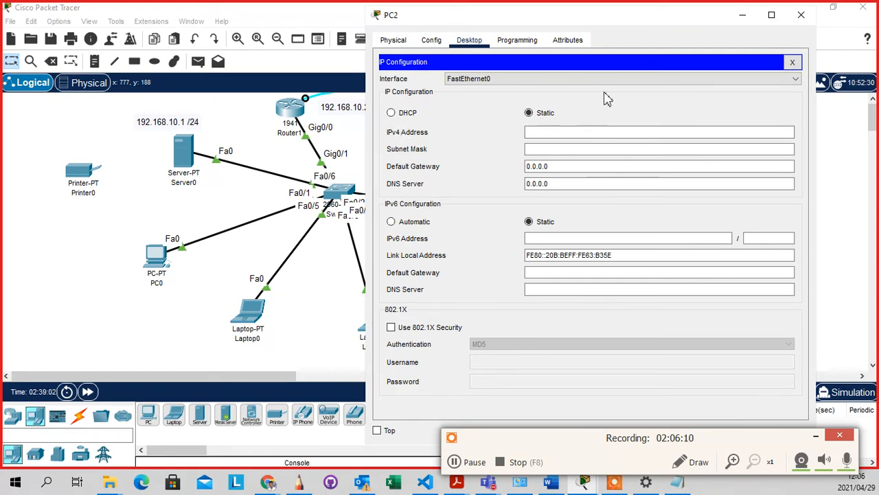
{"action": "left_click_drag", "start_coordinate": [615, 22], "coordinate": [592, 0]}
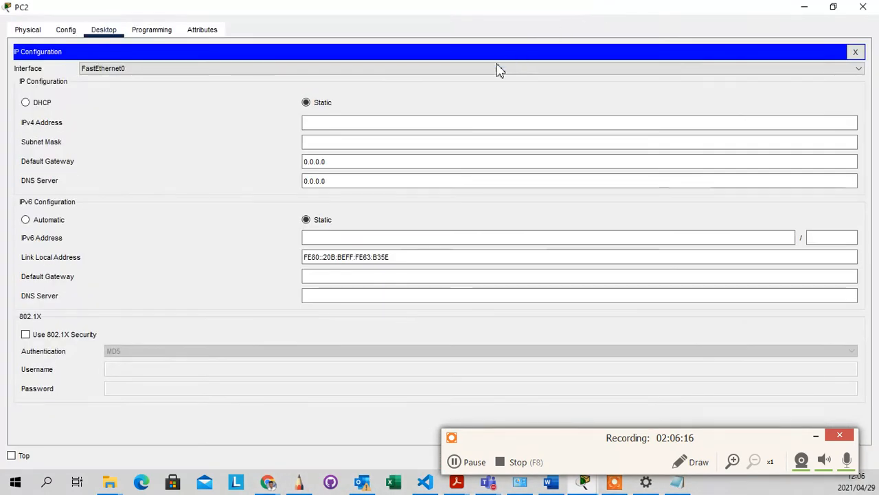
{"action": "left_click", "coordinate": [26, 103]}
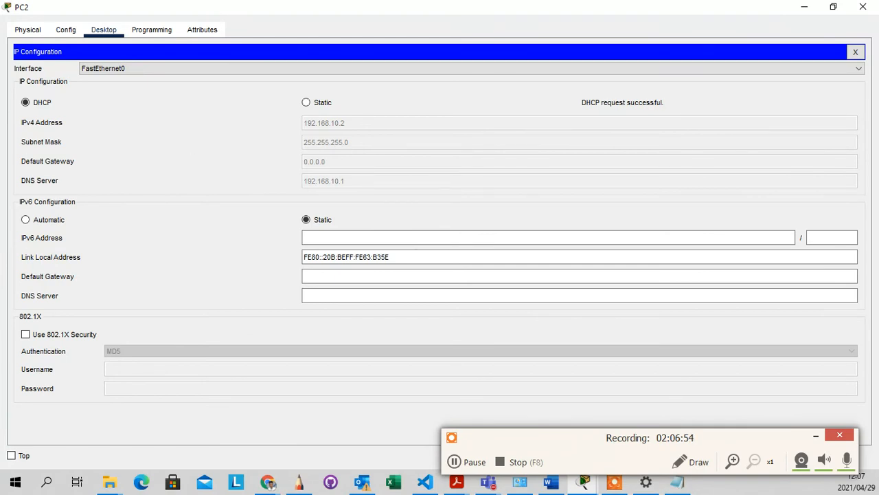
{"action": "key", "text": "super+d"}
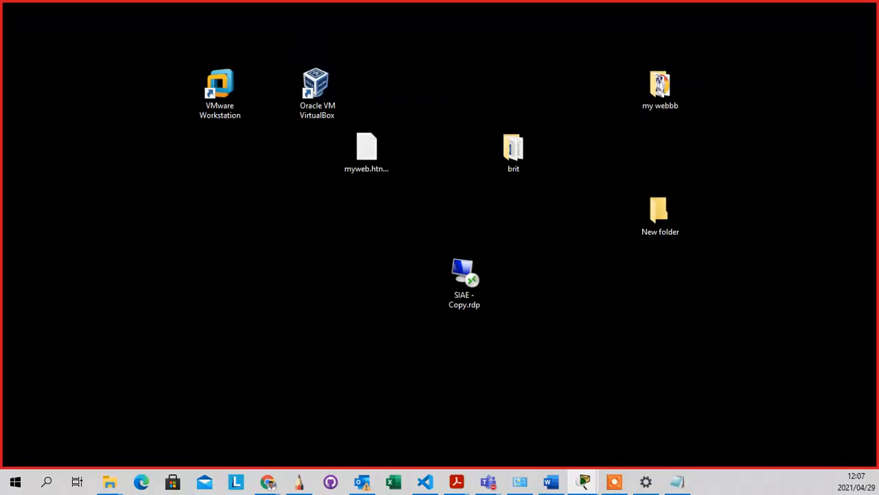
{"action": "key", "text": "super+d"}
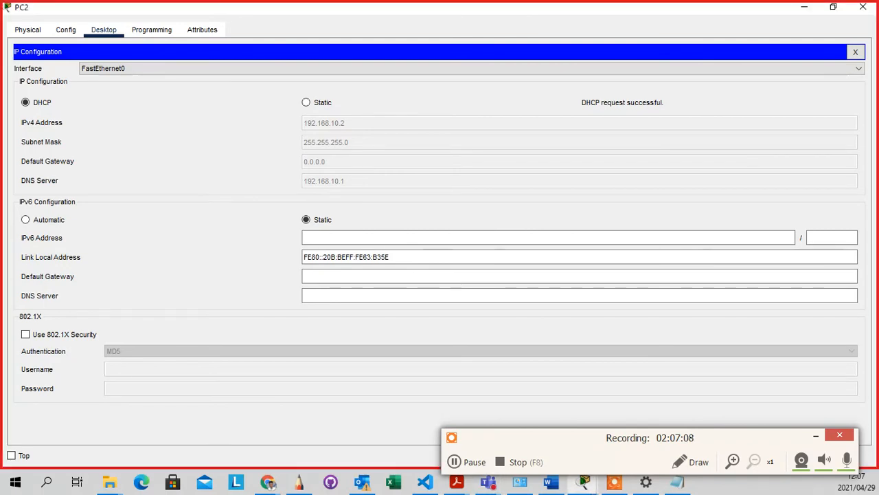
Put PC2 back on Static IPv4 addressing, leaving the address and subnet mask fields empty
{"action": "left_click", "coordinate": [185, 122]}
{"action": "left_click", "coordinate": [306, 103]}
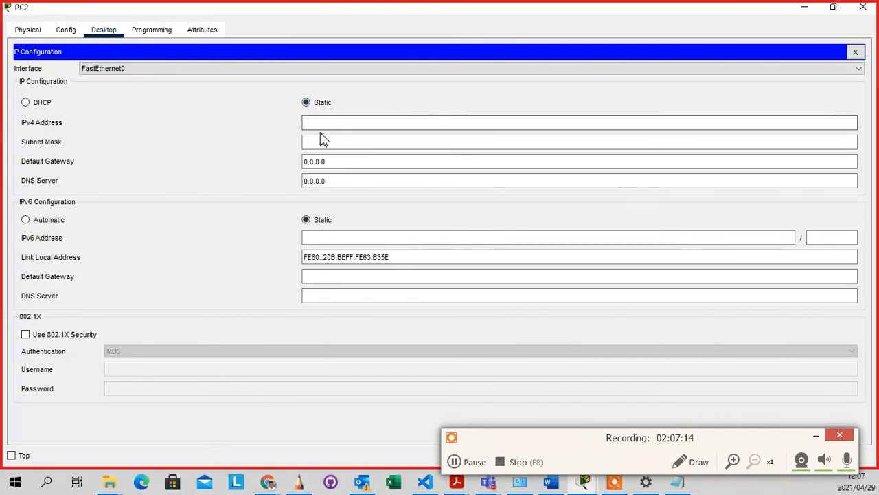
{"action": "left_click", "coordinate": [327, 127]}
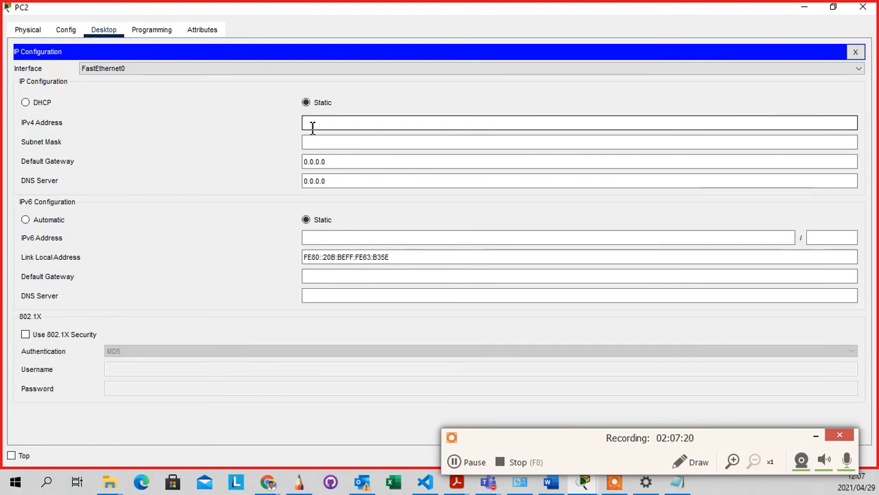
{"action": "left_click", "coordinate": [308, 105]}
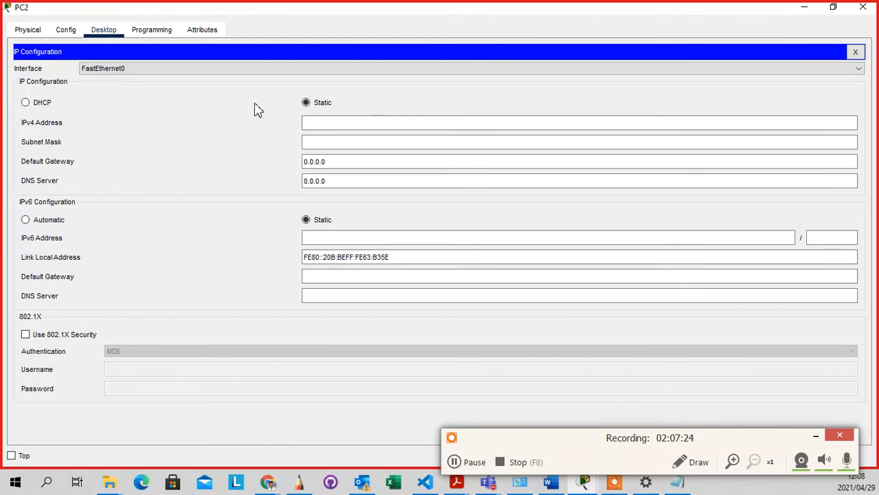
Re-select DHCP on PC2 so it again receives 192.168.10.2 from the server
{"action": "left_click", "coordinate": [27, 106]}
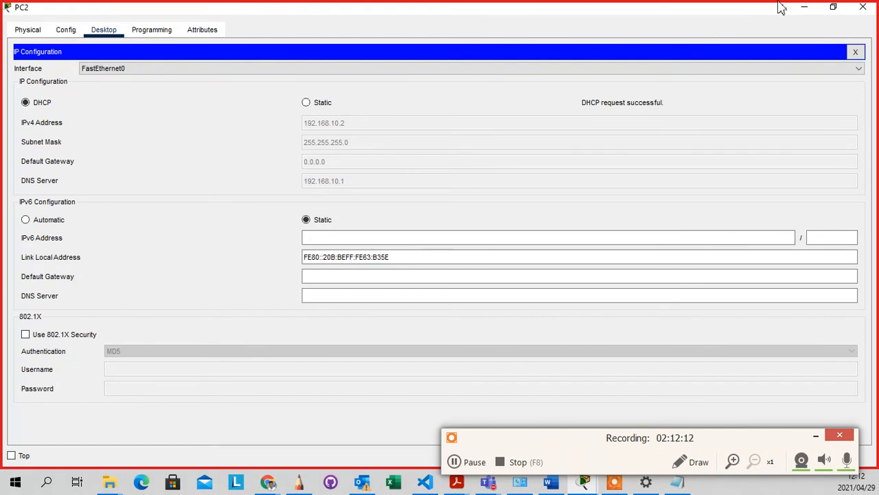
Bring PC2's window back into focus with its DHCP-assigned 192.168.10.2 settings shown
{"action": "left_click", "coordinate": [268, 481]}
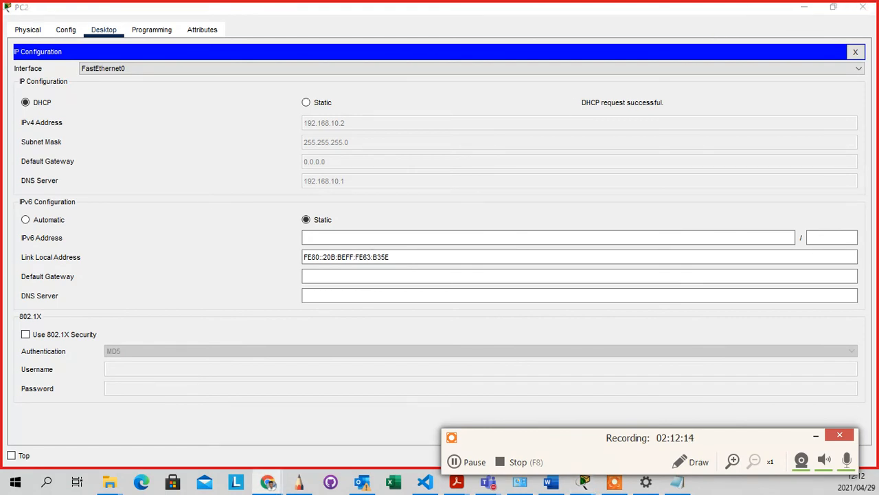
{"action": "left_click", "coordinate": [180, 142]}
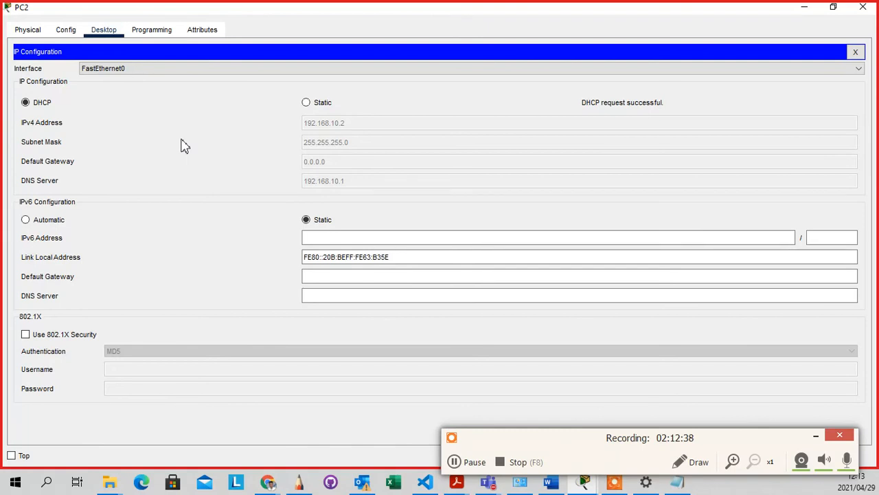
Close PC2's IP Configuration panel and device window to return to the logical topology
{"action": "left_click", "coordinate": [855, 52]}
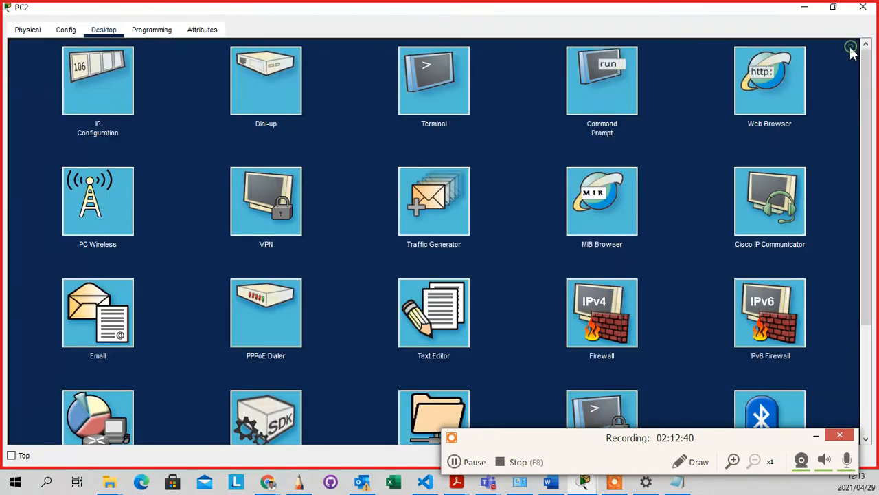
{"action": "left_click", "coordinate": [863, 7]}
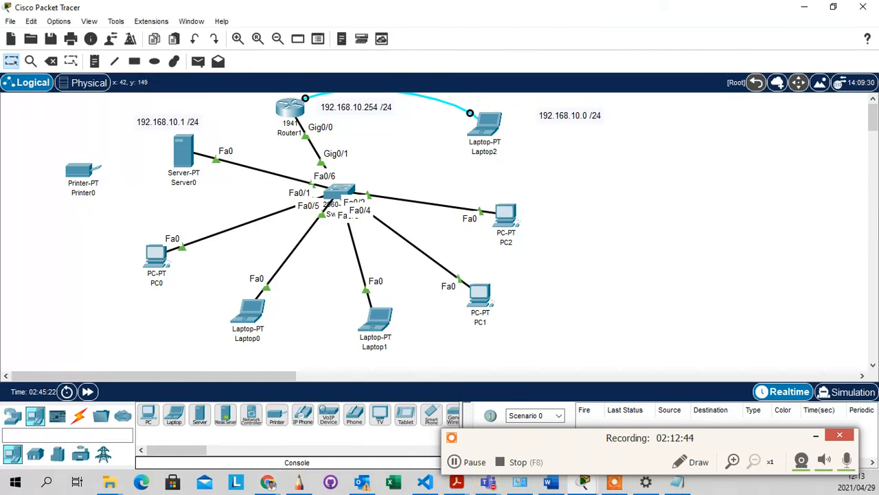
{"action": "key", "text": "alt+Tab"}
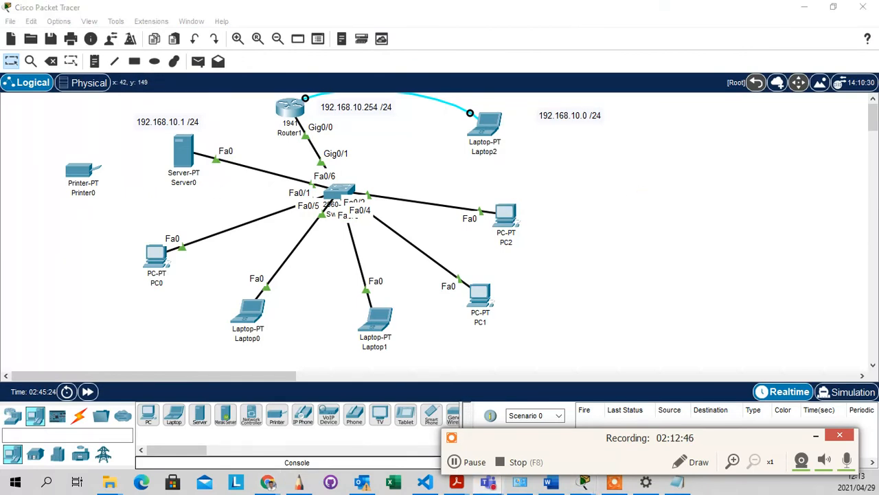
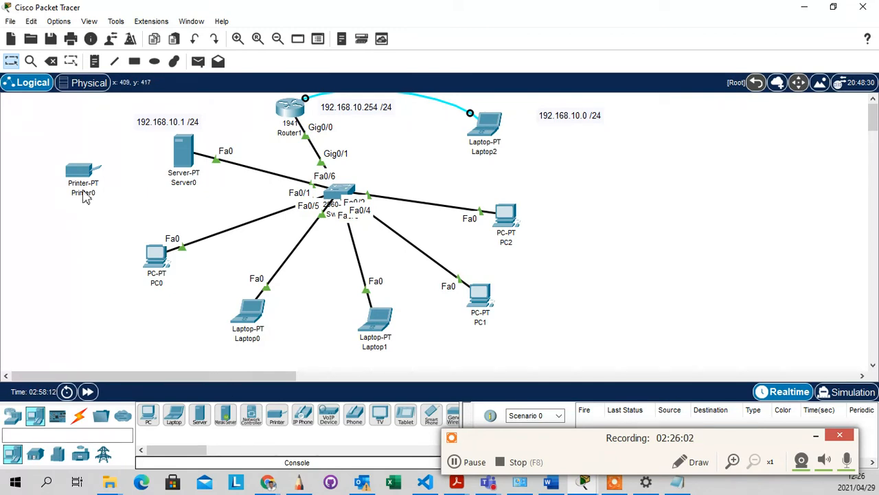
Open PC2's device window, briefly check and close its Command Prompt, then reopen PC2's Desktop
{"action": "left_click", "coordinate": [498, 219]}
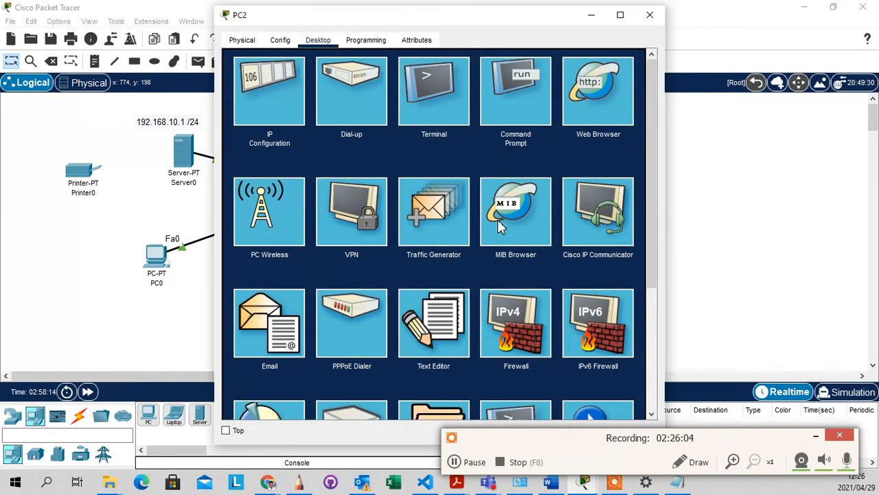
{"action": "left_click", "coordinate": [519, 95]}
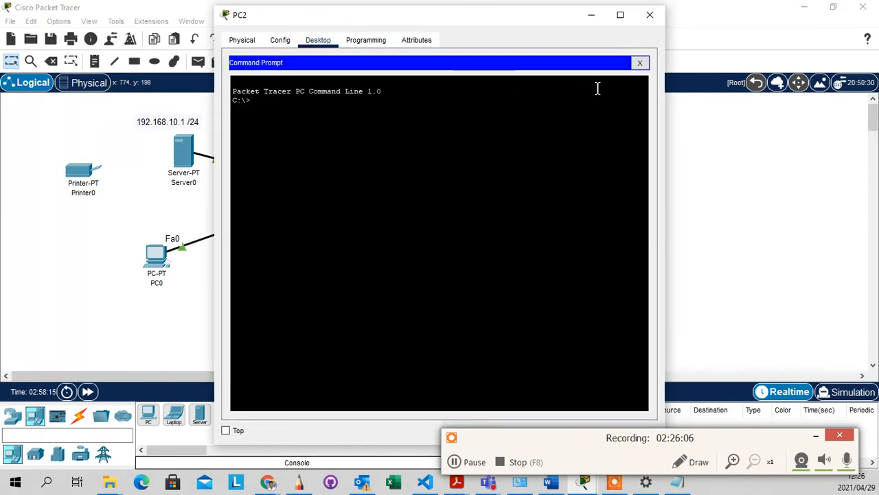
{"action": "left_click", "coordinate": [639, 64]}
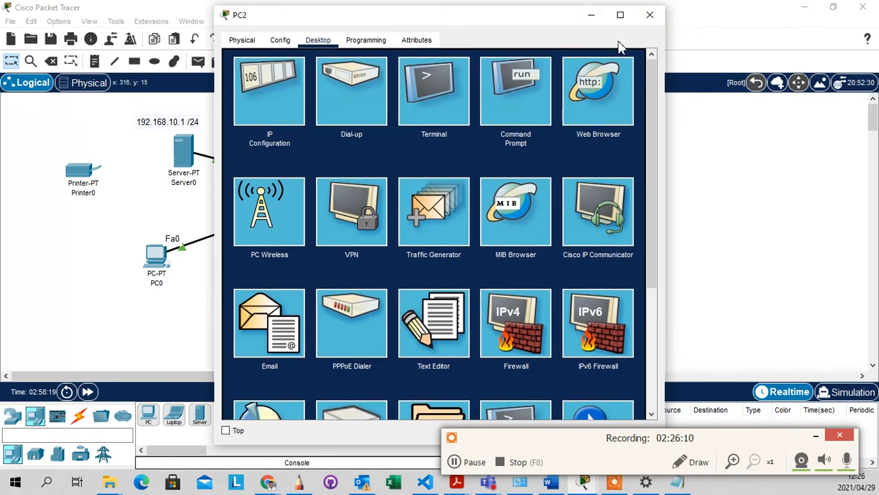
{"action": "left_click", "coordinate": [649, 17]}
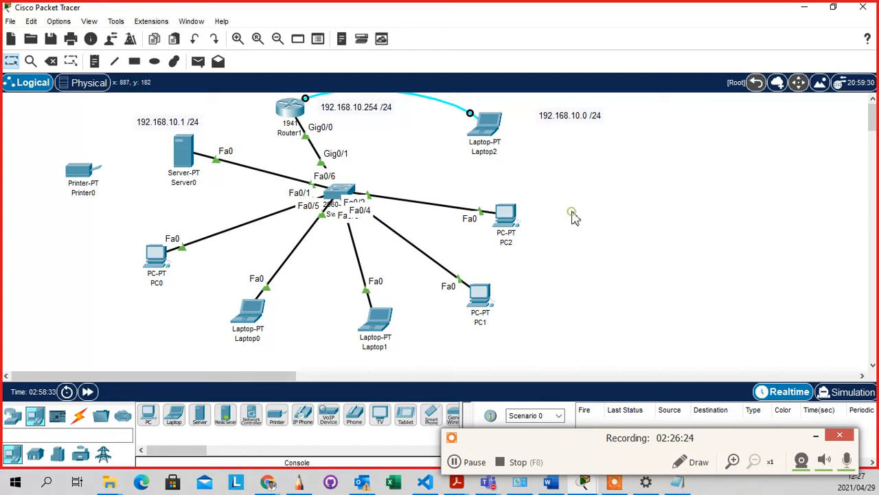
{"action": "left_click", "coordinate": [507, 218]}
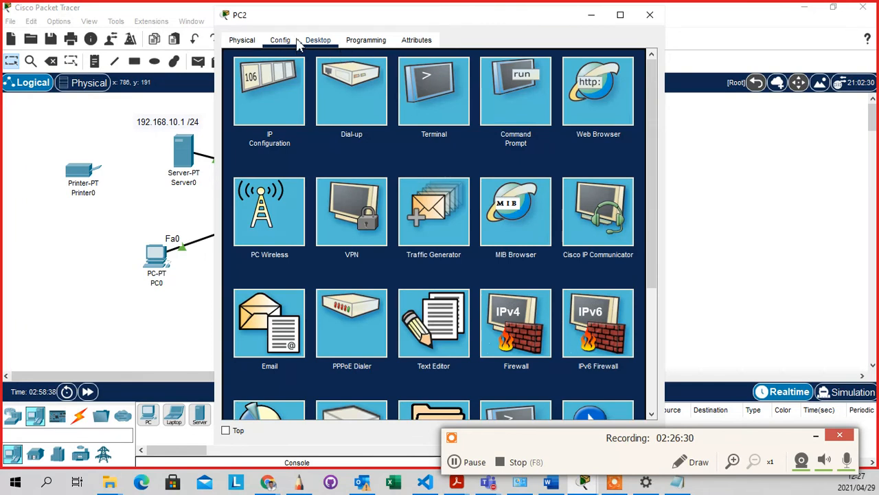
Open PC2's Command Prompt after checking its Config tab, with the C:\> prompt ready for input
{"action": "left_click", "coordinate": [519, 113]}
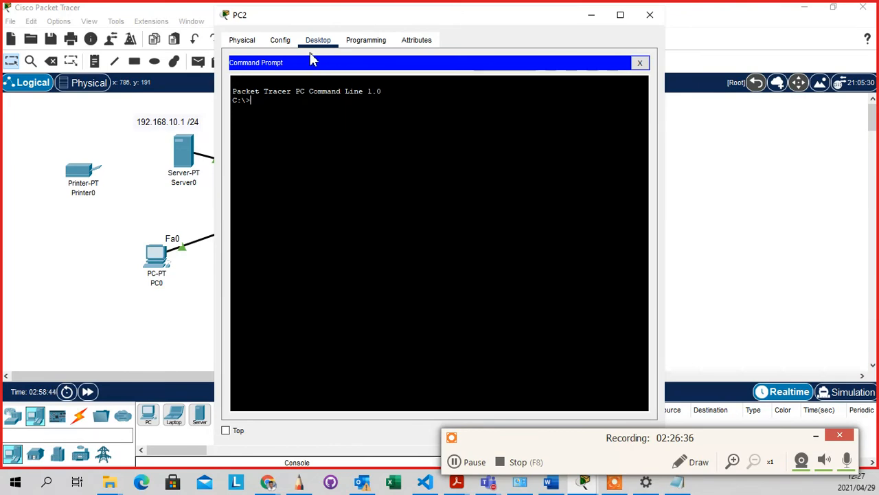
{"action": "left_click", "coordinate": [284, 44]}
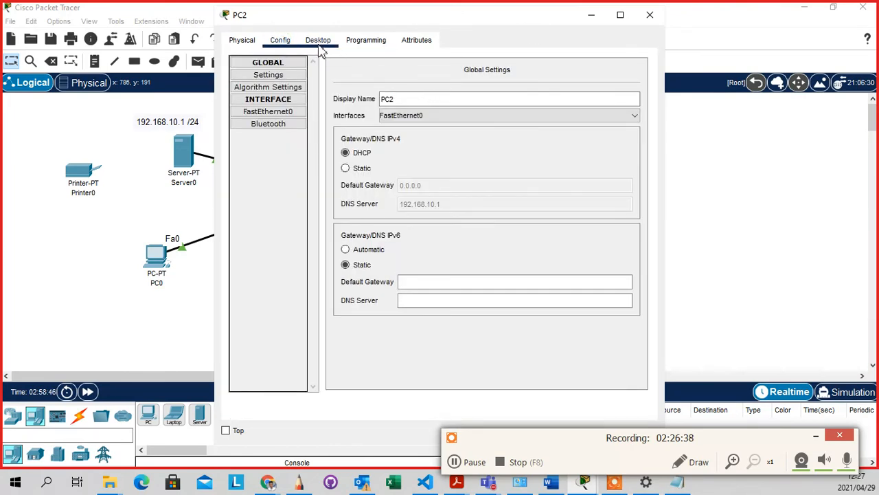
{"action": "left_click", "coordinate": [320, 42]}
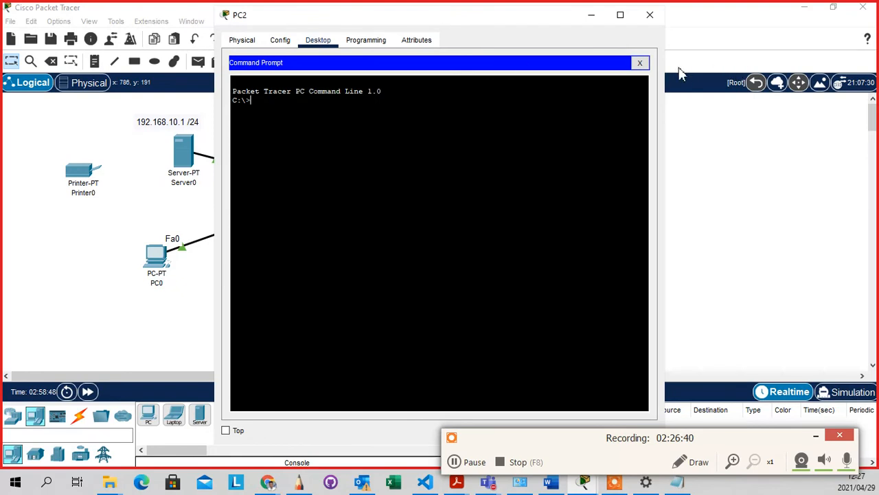
{"action": "left_click", "coordinate": [640, 63]}
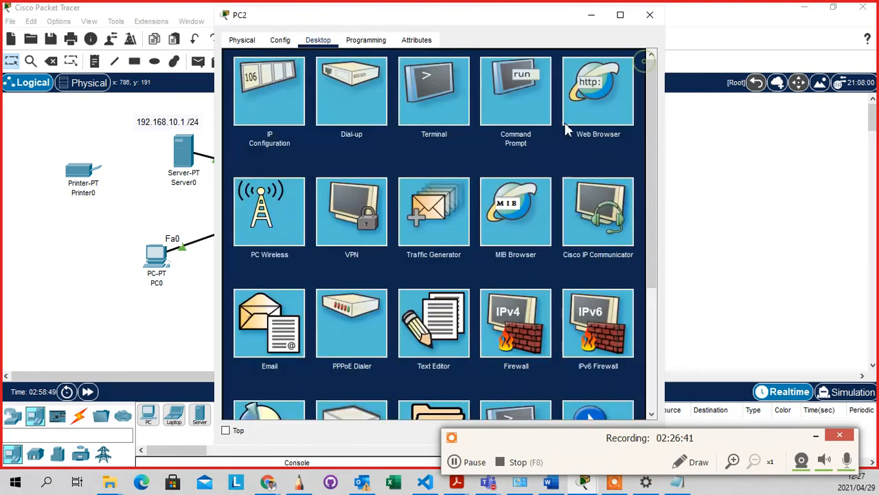
{"action": "left_click", "coordinate": [517, 108]}
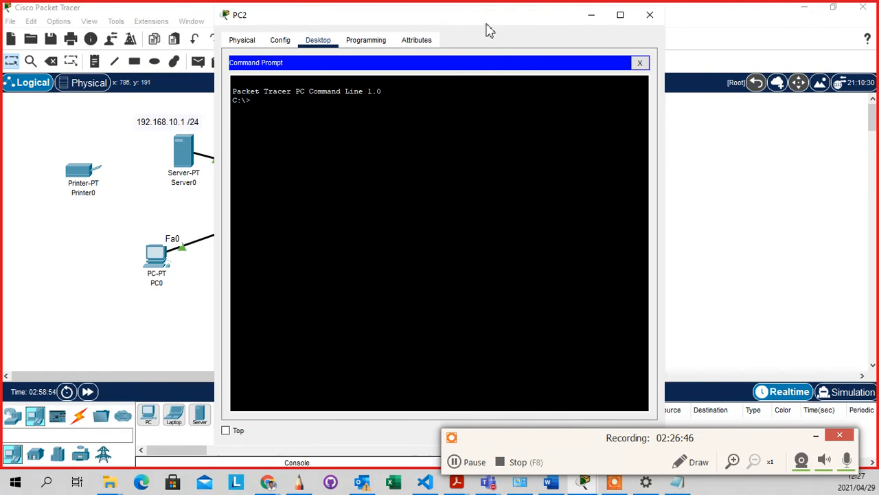
{"action": "left_click", "coordinate": [267, 114]}
Ping 192.168.10.254 from PC2, getting 4 of 4 replies with 0% loss
{"action": "type", "text": "PING"}
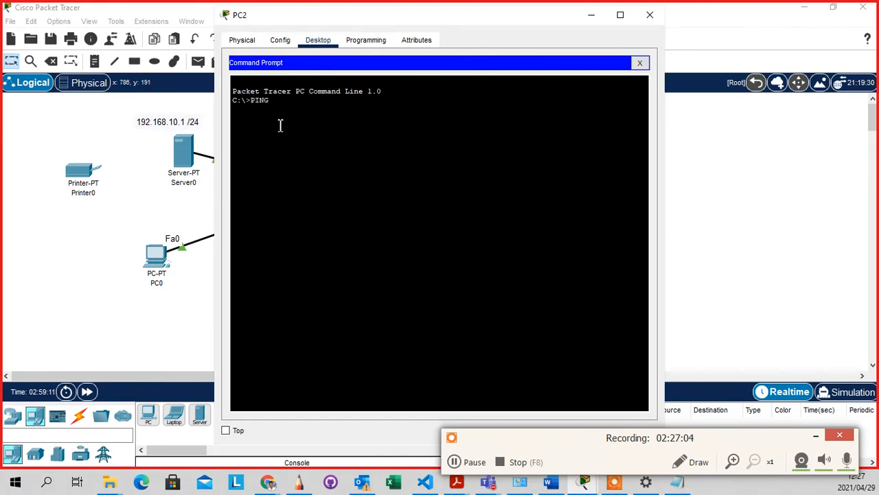
{"action": "key", "text": "BackSpace"}
{"action": "key", "text": "BackSpace"}
{"action": "key", "text": "BackSpace"}
{"action": "key", "text": "BackSpace"}
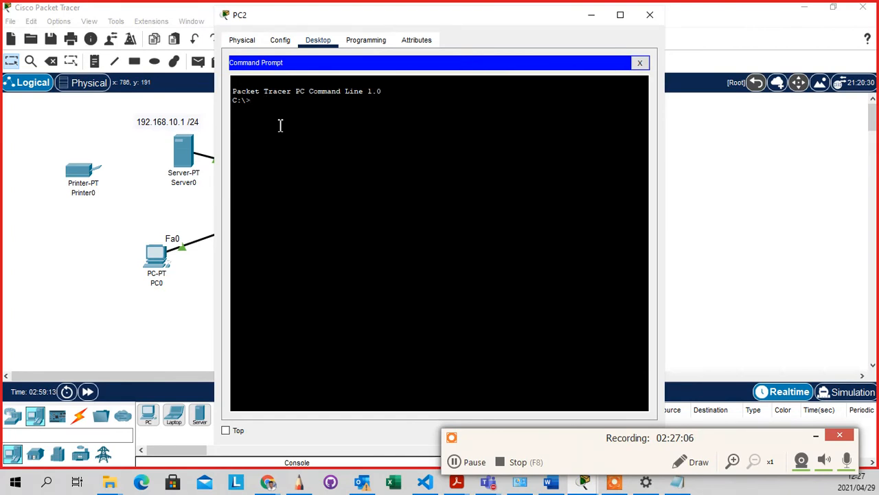
{"action": "type", "text": "ping"}
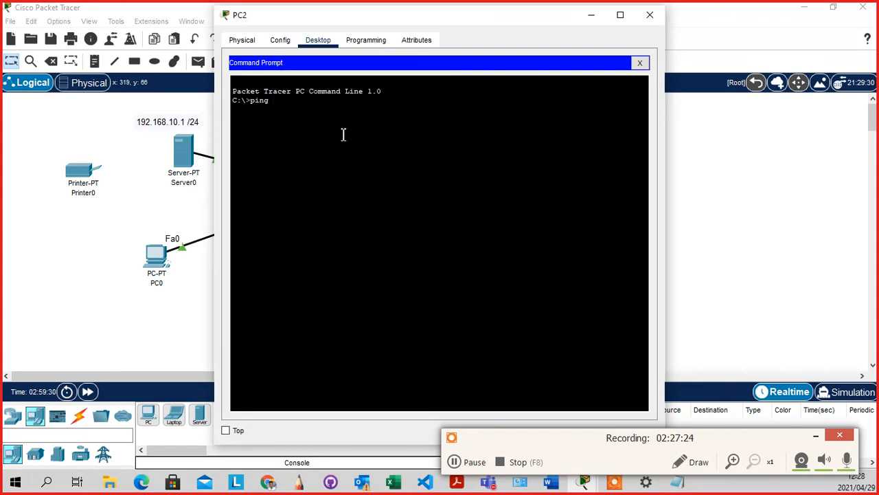
{"action": "left_click", "coordinate": [320, 116]}
{"action": "type", "text": "2.168"}
{"action": "type", "text": ".10.254"}
{"action": "key", "text": "Return"}
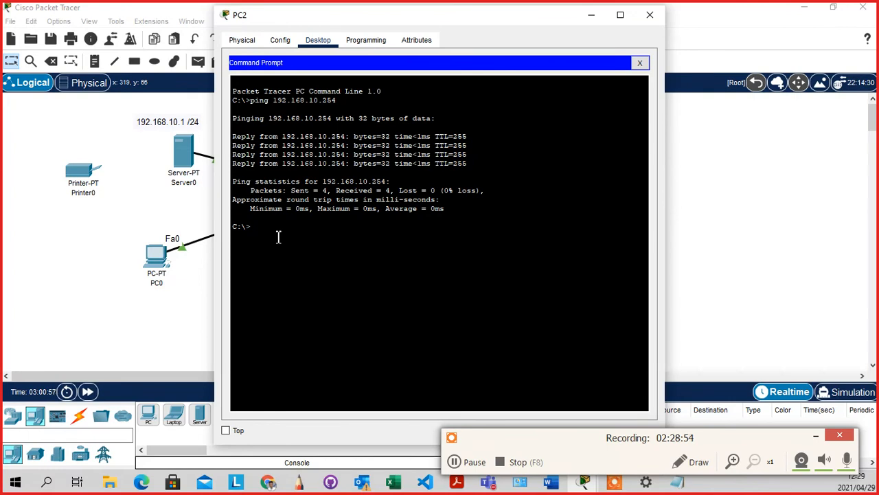
Run ipconfig /all on PC2 and scroll through the address, gateway and DNS details
{"action": "type", "text": "if"}
{"action": "key", "text": "BackSpace"}
{"action": "type", "text": "pconfig /all"}
{"action": "key", "text": "Return"}
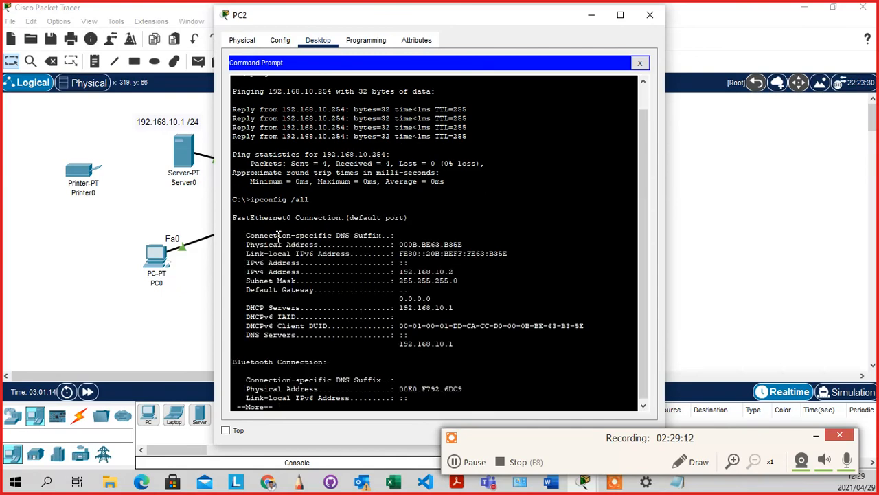
{"action": "scroll", "coordinate": [507, 279], "scroll_direction": "down", "scroll_amount": 1}
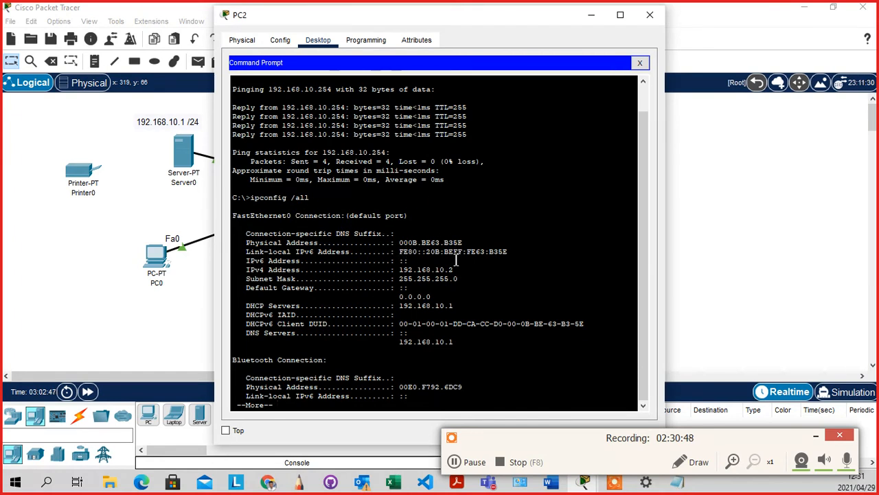
{"action": "scroll", "coordinate": [456, 256], "scroll_direction": "up", "scroll_amount": 1}
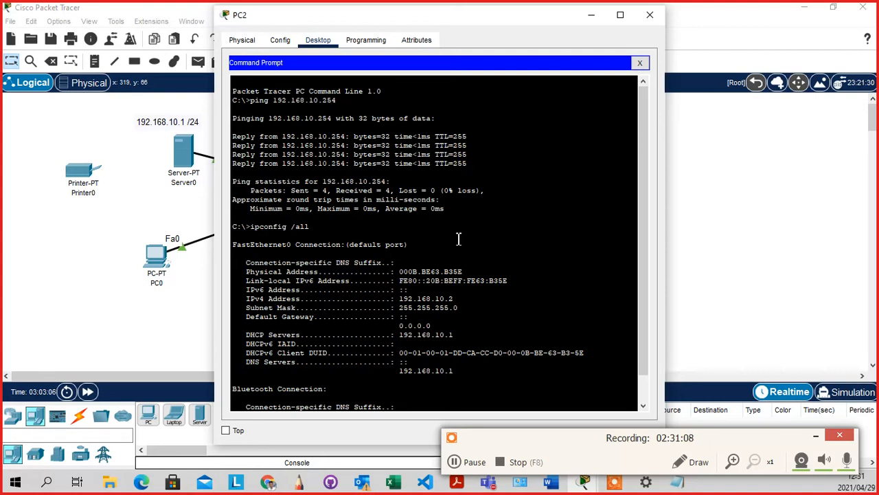
{"action": "scroll", "coordinate": [459, 239], "scroll_direction": "down", "scroll_amount": 1}
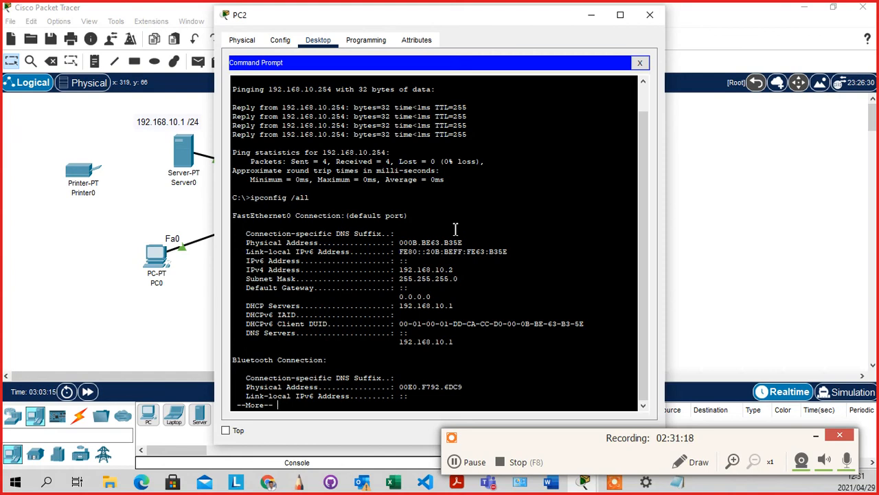
{"action": "key", "text": "Return"}
{"action": "key", "text": "Return"}
{"action": "key", "text": "Return"}
{"action": "key", "text": "Return"}
{"action": "key", "text": "Return"}
{"action": "key", "text": "Return"}
{"action": "key", "text": "Return"}
{"action": "key", "text": "Return"}
{"action": "key", "text": "Return"}
{"action": "key", "text": "Return"}
{"action": "key", "text": "Return"}
{"action": "key", "text": "Return"}
{"action": "key", "text": "Return"}
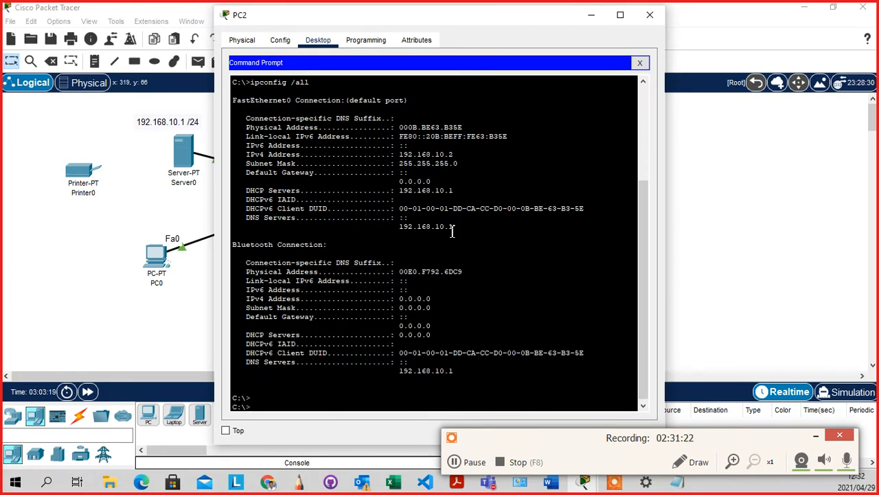
{"action": "scroll", "coordinate": [404, 241], "scroll_direction": "up", "scroll_amount": 1}
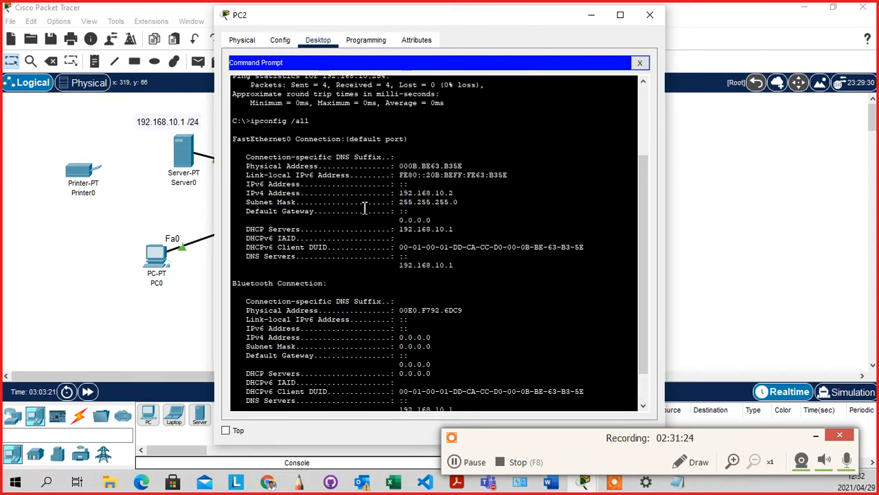
{"action": "scroll", "coordinate": [365, 208], "scroll_direction": "down", "scroll_amount": 1}
{"action": "scroll", "coordinate": [365, 206], "scroll_direction": "up", "scroll_amount": 1}
{"action": "left_click_drag", "start_coordinate": [455, 194], "coordinate": [243, 195]}
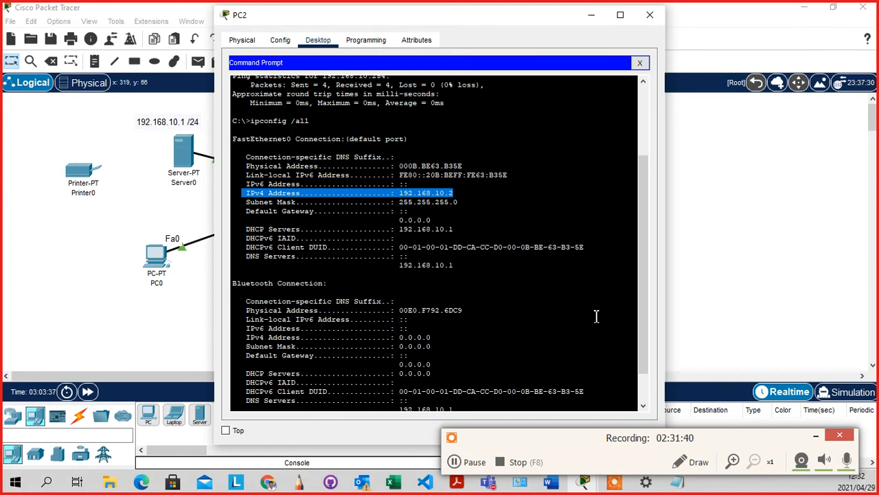
{"action": "left_click", "coordinate": [464, 197]}
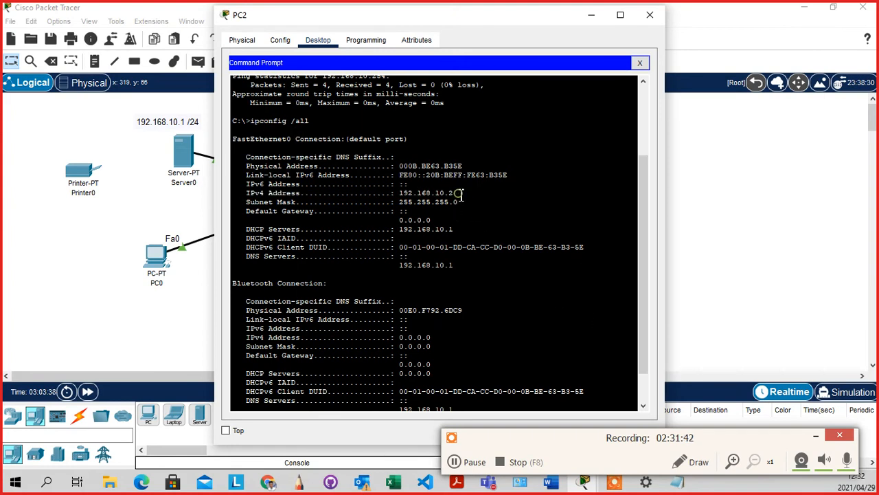
{"action": "left_click_drag", "start_coordinate": [454, 194], "coordinate": [400, 192]}
{"action": "left_click", "coordinate": [445, 211]}
{"action": "scroll", "coordinate": [450, 252], "scroll_direction": "down", "scroll_amount": 2}
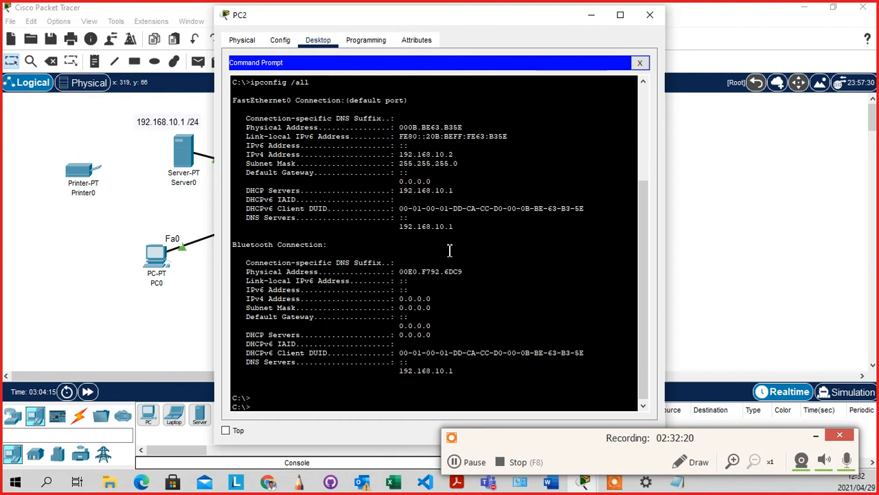
{"action": "scroll", "coordinate": [450, 252], "scroll_direction": "up", "scroll_amount": 3}
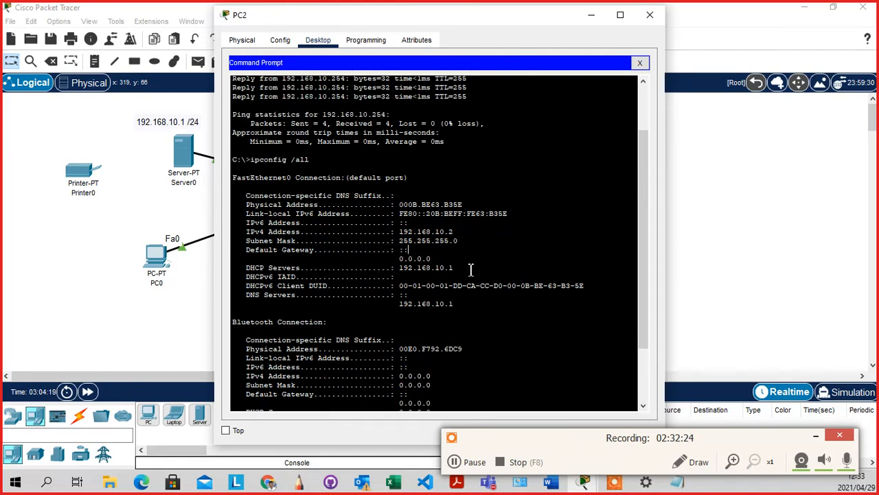
{"action": "scroll", "coordinate": [471, 268], "scroll_direction": "down", "scroll_amount": 1}
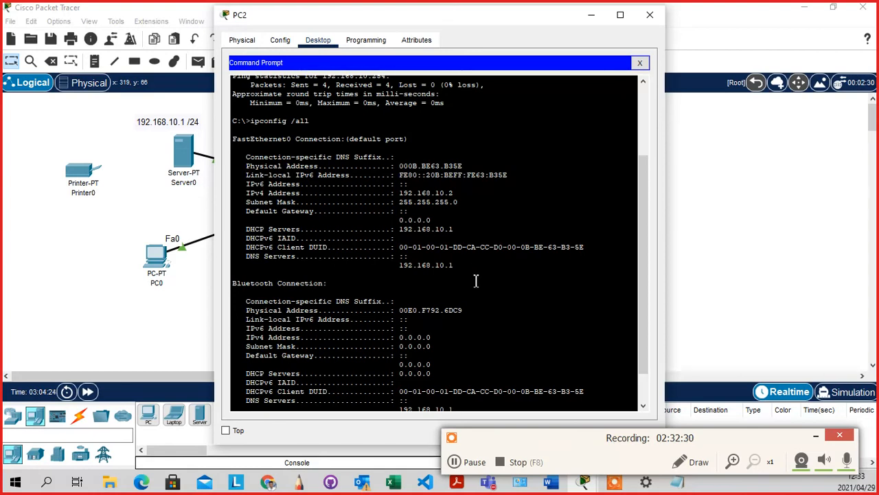
{"action": "left_click", "coordinate": [458, 230]}
{"action": "scroll", "coordinate": [437, 237], "scroll_direction": "down", "scroll_amount": 3}
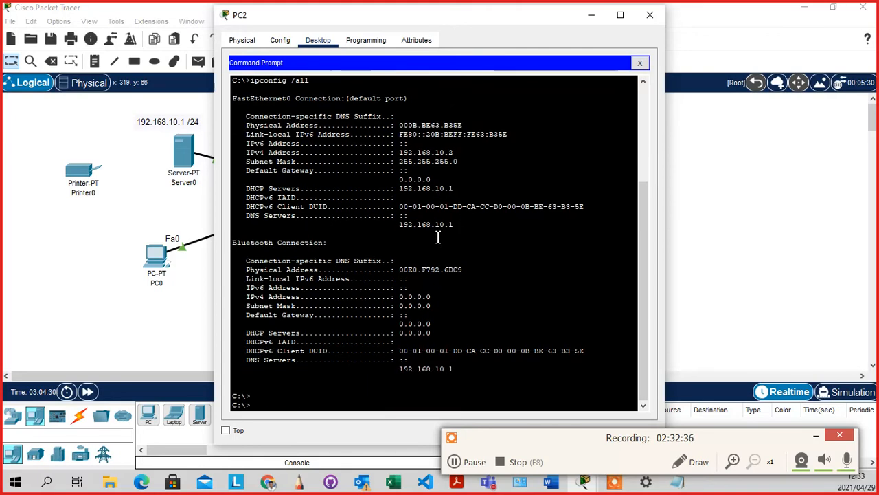
{"action": "scroll", "coordinate": [438, 237], "scroll_direction": "up", "scroll_amount": 5}
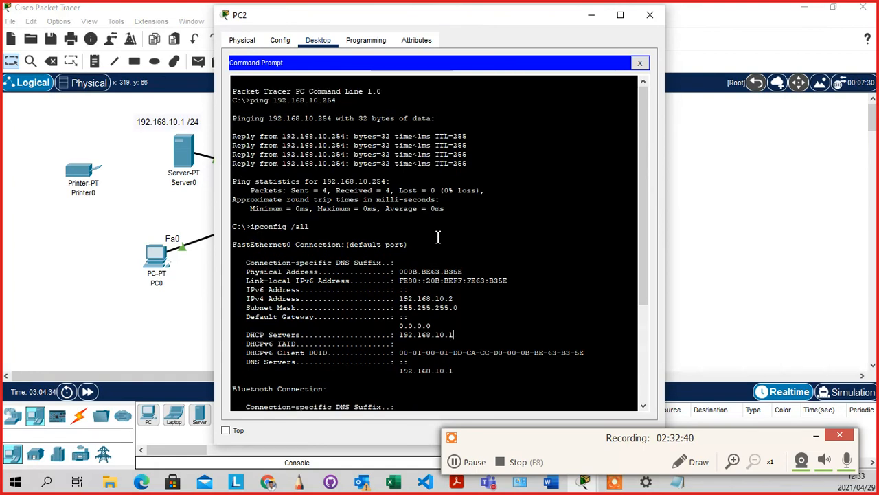
{"action": "scroll", "coordinate": [437, 237], "scroll_direction": "down", "scroll_amount": 5}
{"action": "scroll", "coordinate": [437, 237], "scroll_direction": "up", "scroll_amount": 3}
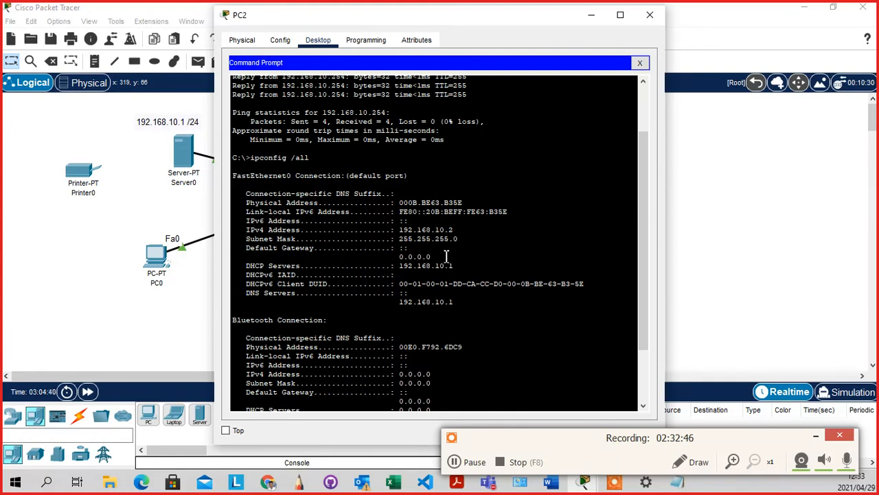
{"action": "scroll", "coordinate": [447, 254], "scroll_direction": "down", "scroll_amount": 3}
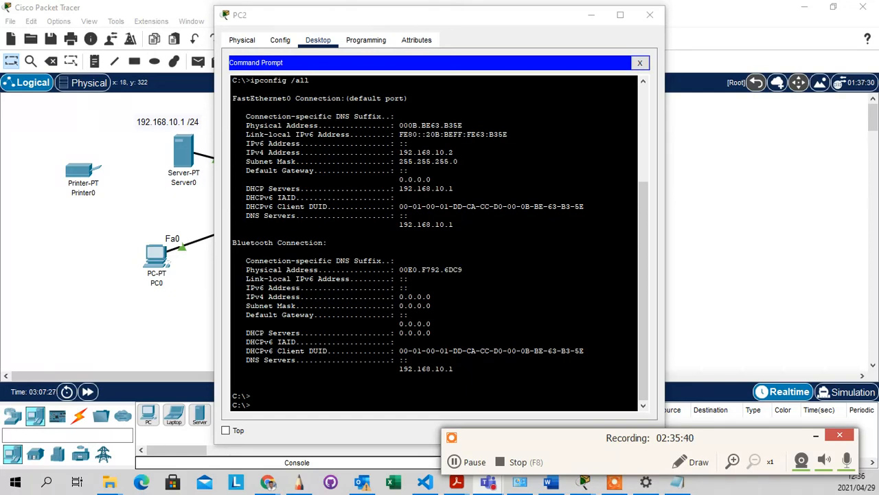
Leave the full-screen Teams meeting to show Packet Tracer with PC2's ipconfig /all output
{"action": "left_click_drag", "start_coordinate": [540, 494], "coordinate": [426, 0]}
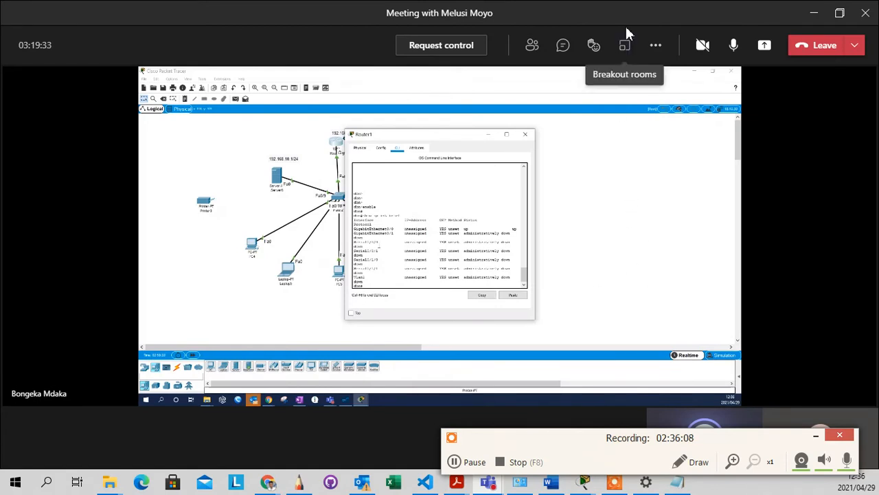
{"action": "key", "text": "ctrl+a"}
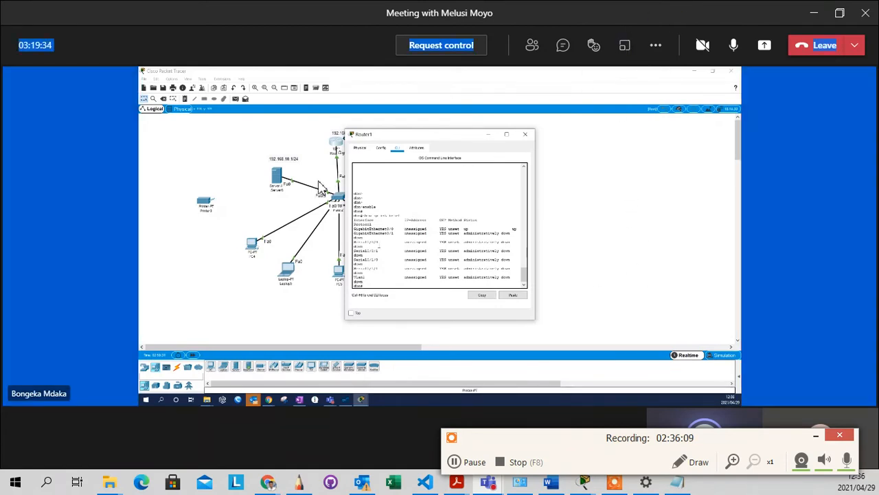
{"action": "double_click", "coordinate": [663, 15]}
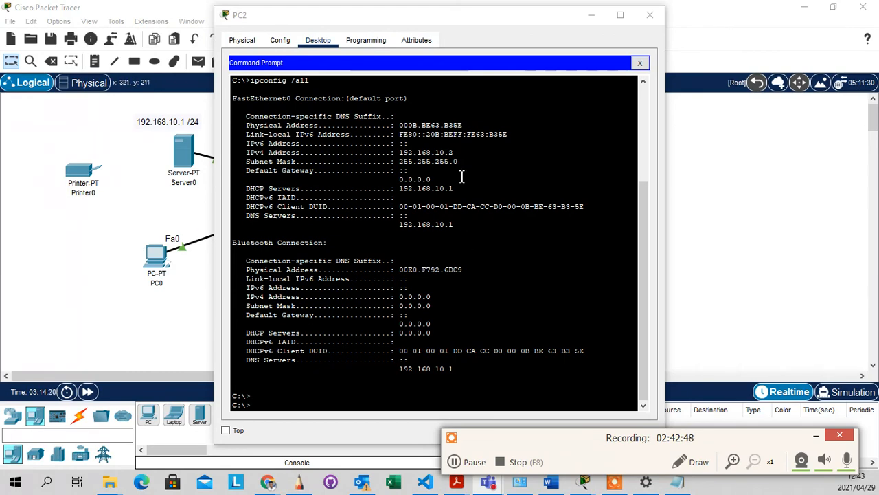
Switch PC1's IP configuration to DHCP
{"action": "left_click", "coordinate": [593, 16]}
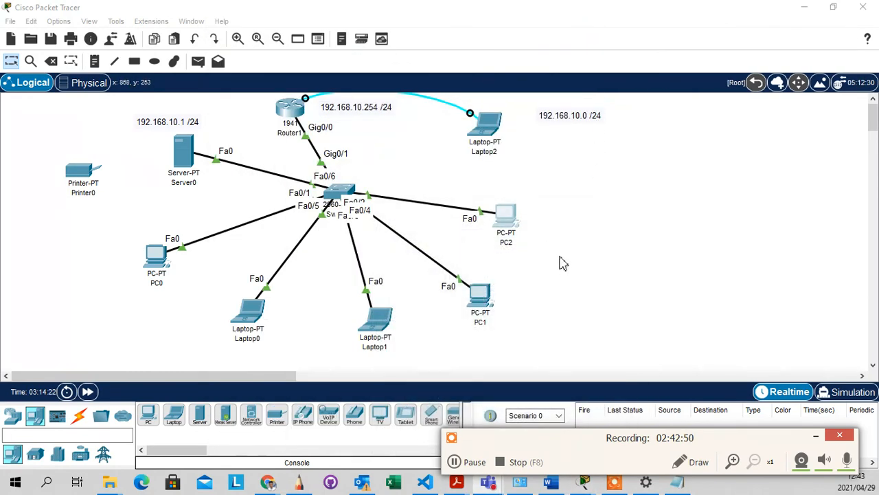
{"action": "left_click", "coordinate": [483, 299]}
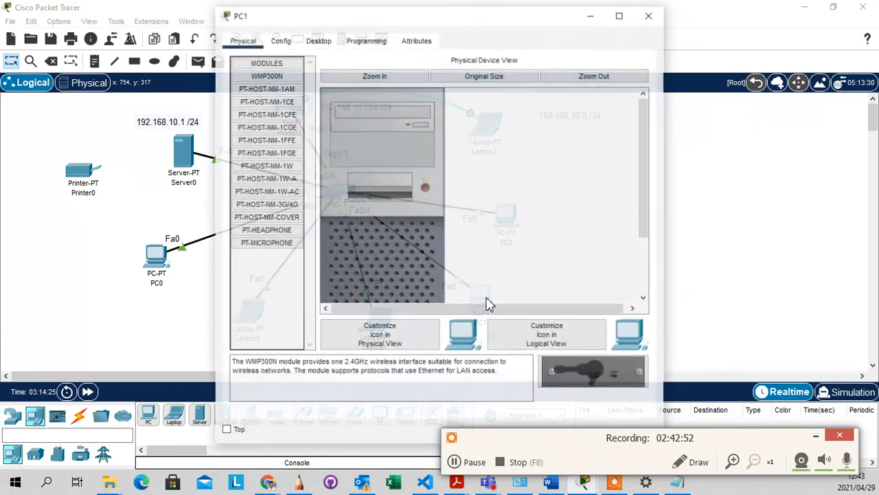
{"action": "left_click", "coordinate": [319, 42]}
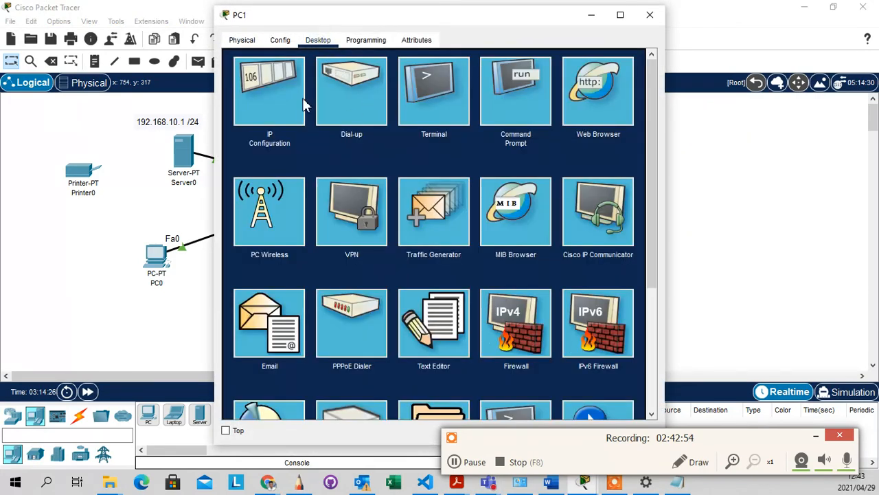
{"action": "left_click", "coordinate": [291, 117]}
{"action": "left_click", "coordinate": [244, 113]}
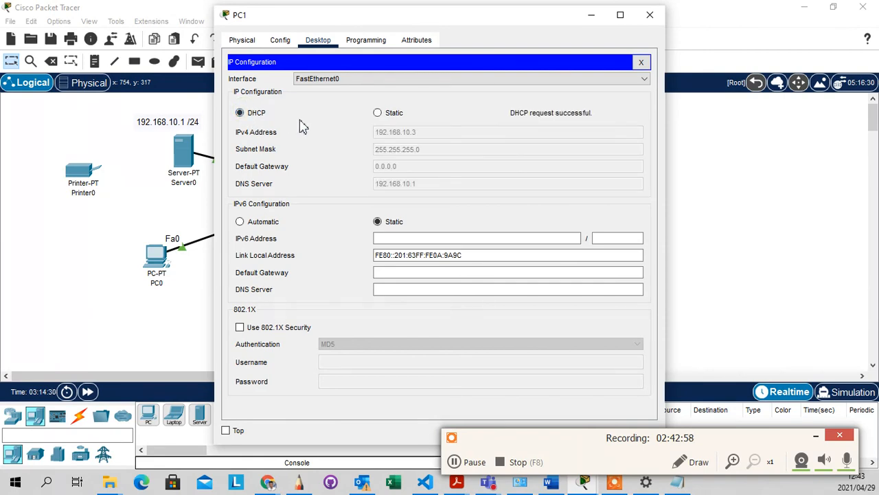
{"action": "left_click", "coordinate": [591, 15]}
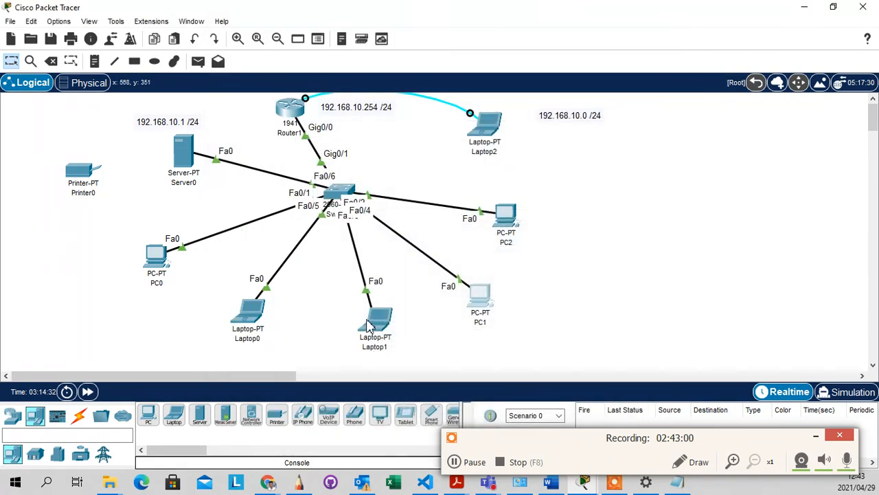
Switch Laptop1's IP configuration to DHCP
{"action": "left_click", "coordinate": [369, 320]}
{"action": "left_click", "coordinate": [318, 40]}
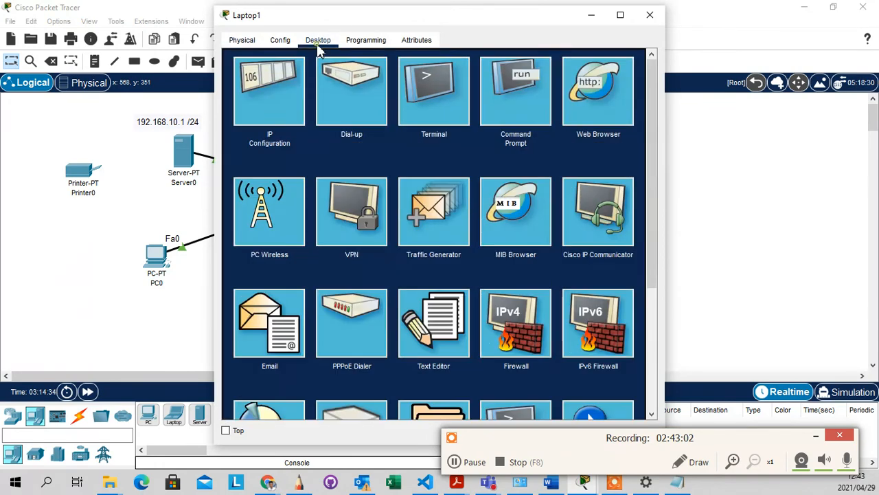
{"action": "left_click", "coordinate": [292, 105]}
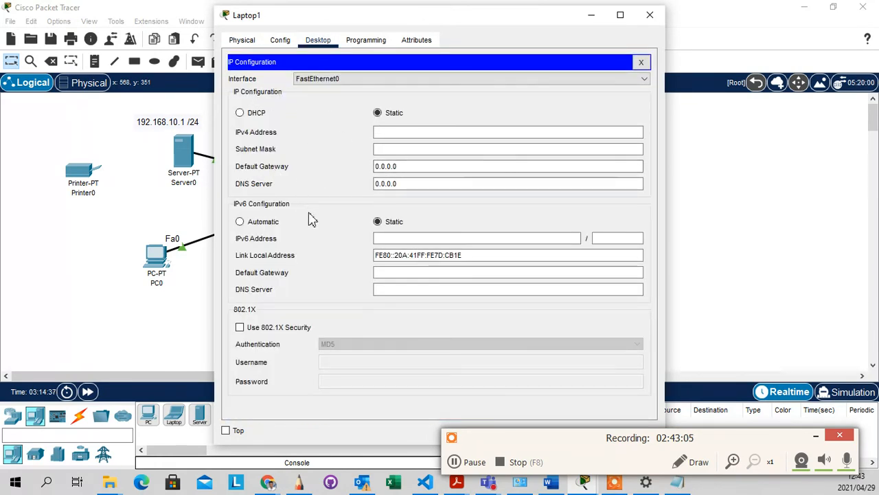
{"action": "left_click", "coordinate": [251, 114]}
{"action": "left_click", "coordinate": [590, 15]}
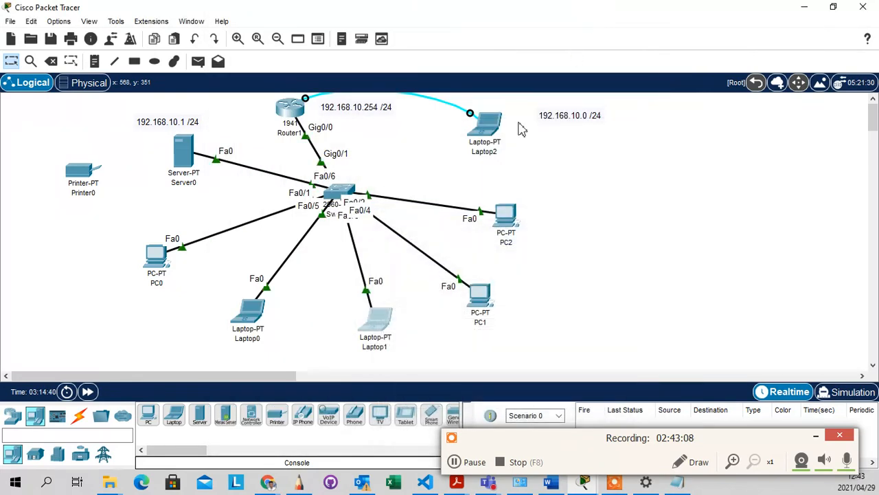
Set Laptop0 to DHCP in its settings and confirm it received 192.168.10.5
{"action": "left_click", "coordinate": [251, 316]}
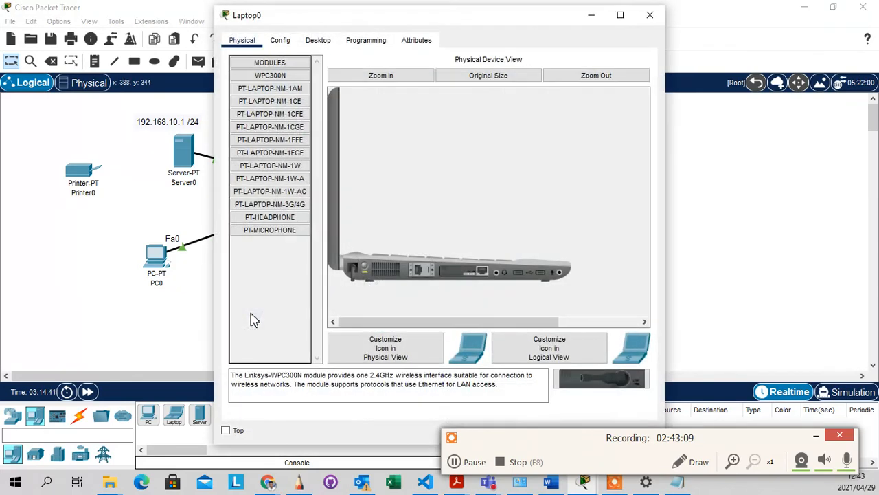
{"action": "left_click", "coordinate": [280, 40]}
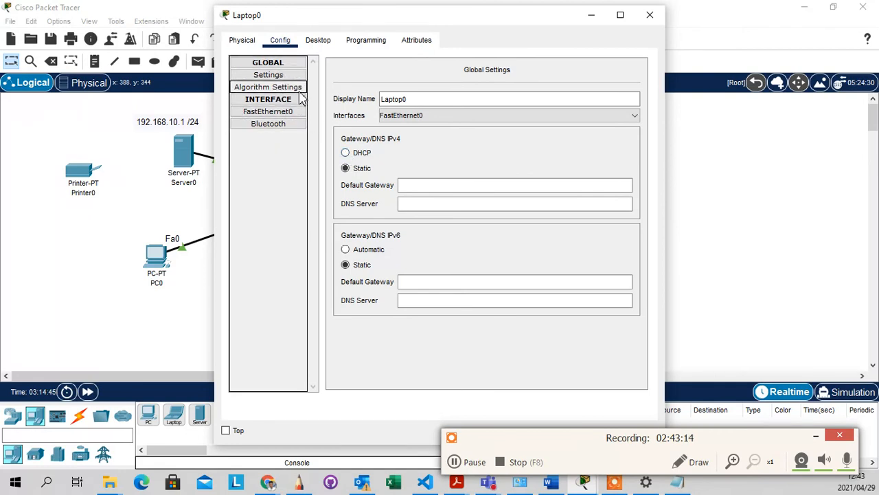
{"action": "left_click", "coordinate": [345, 153]}
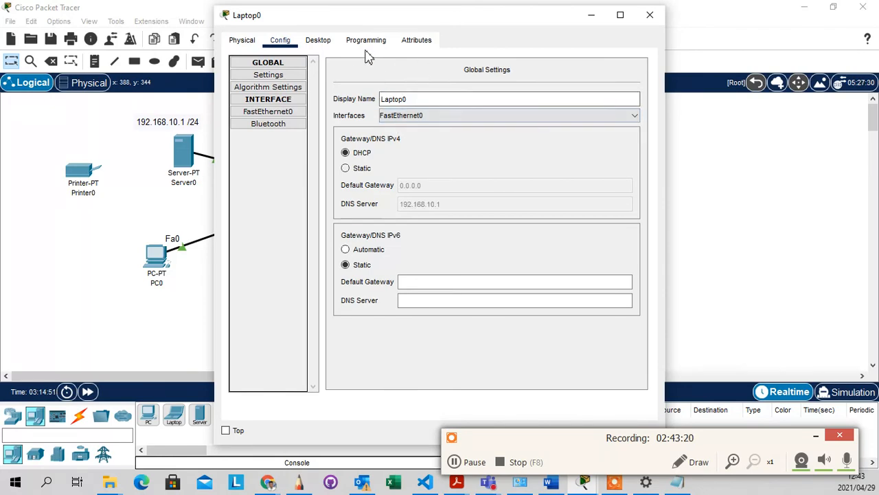
{"action": "left_click", "coordinate": [322, 43]}
{"action": "left_click", "coordinate": [278, 103]}
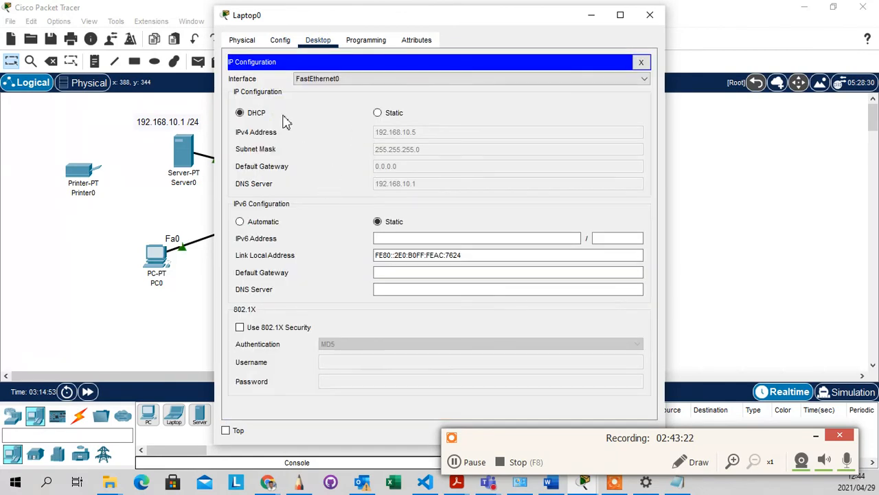
{"action": "left_click", "coordinate": [589, 15]}
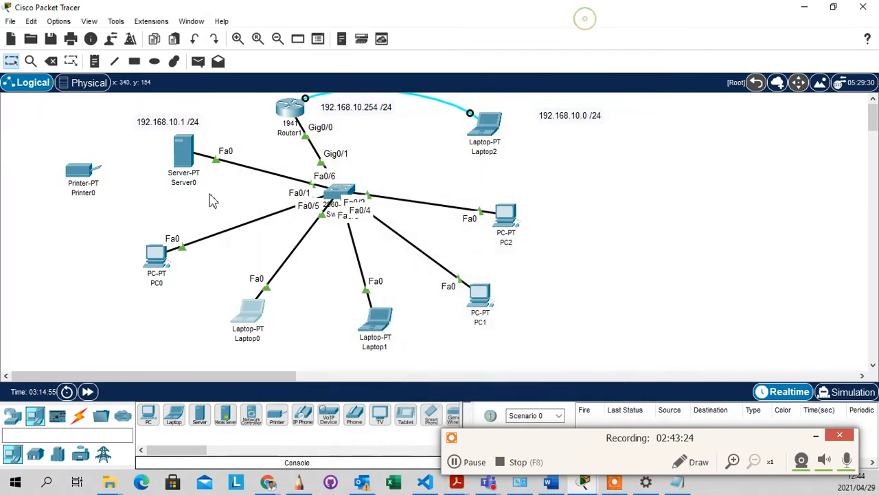
Set PC0's IP configuration to DHCP so it obtains 192.168.10.6
{"action": "left_click", "coordinate": [157, 254]}
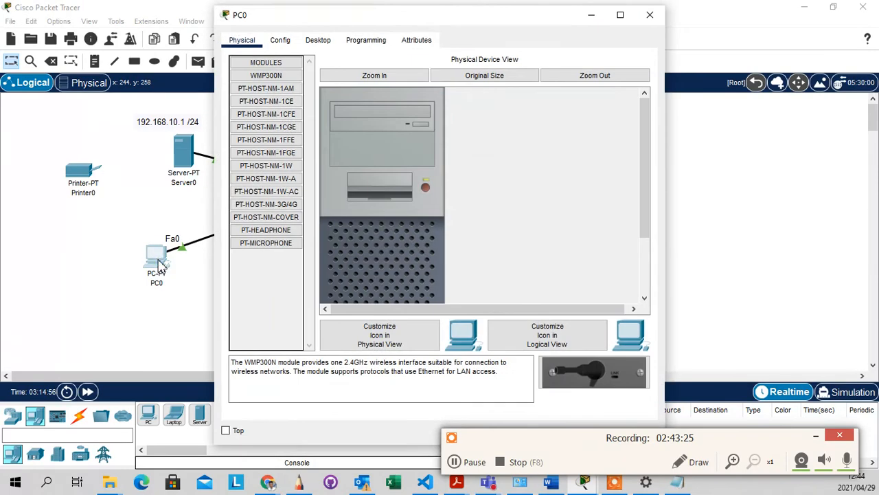
{"action": "left_click", "coordinate": [289, 44]}
{"action": "left_click", "coordinate": [318, 40]}
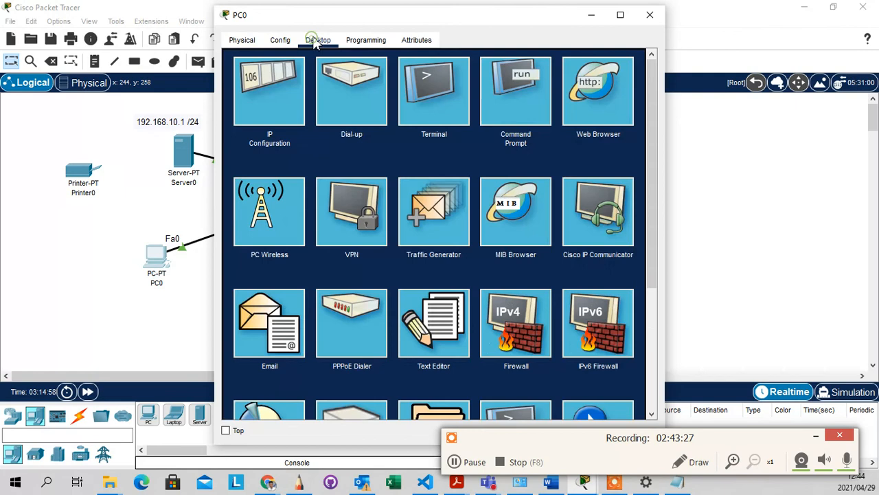
{"action": "left_click", "coordinate": [269, 112]}
{"action": "left_click", "coordinate": [257, 113]}
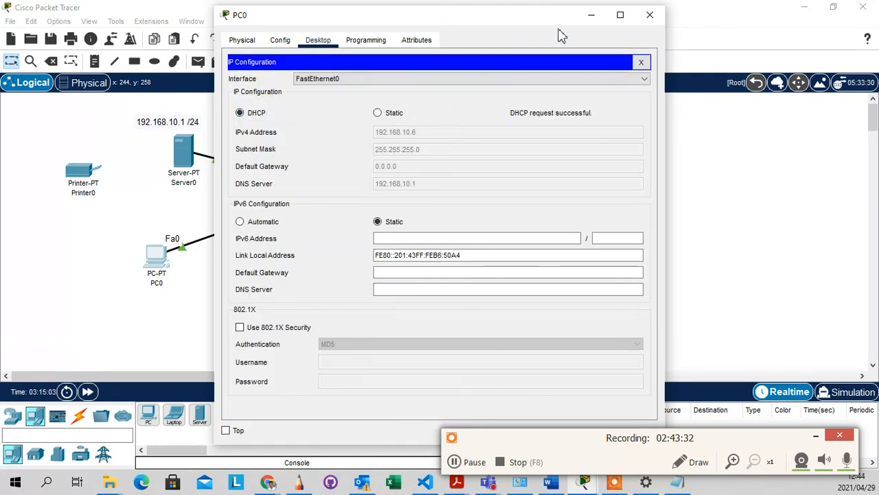
{"action": "left_click", "coordinate": [592, 15]}
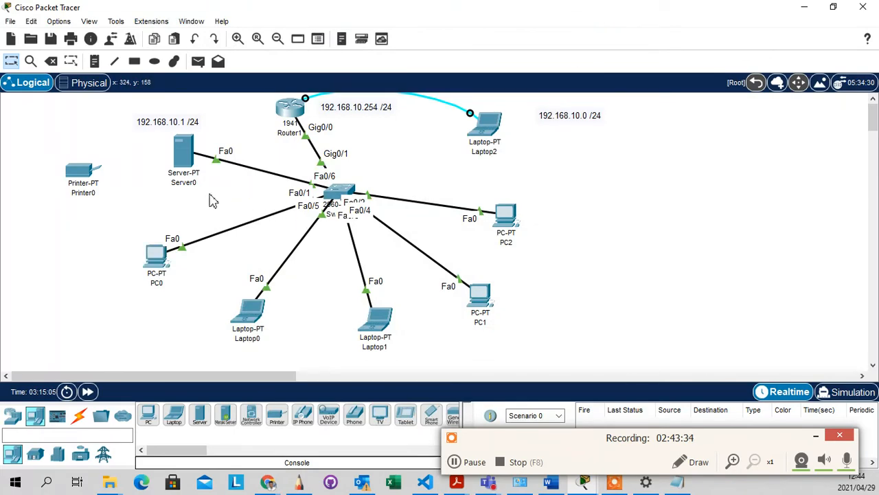
{"action": "left_click", "coordinate": [84, 173]}
{"action": "left_click", "coordinate": [280, 40]}
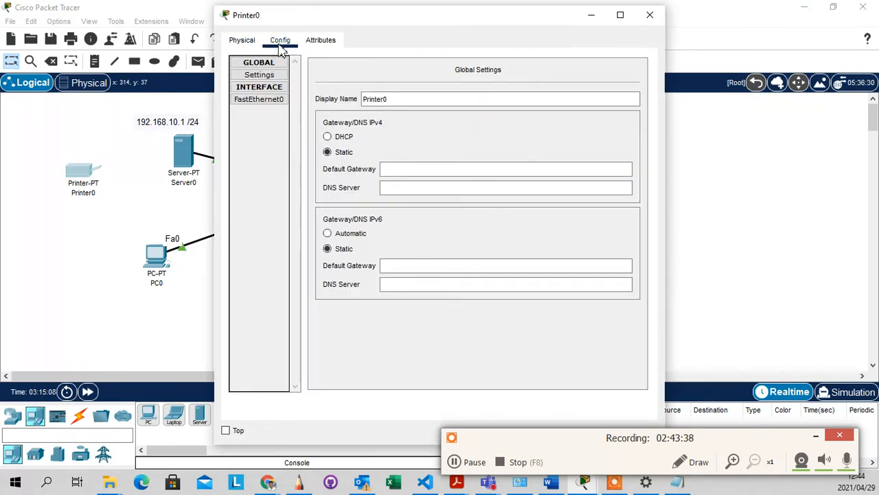
{"action": "left_click", "coordinate": [320, 40]}
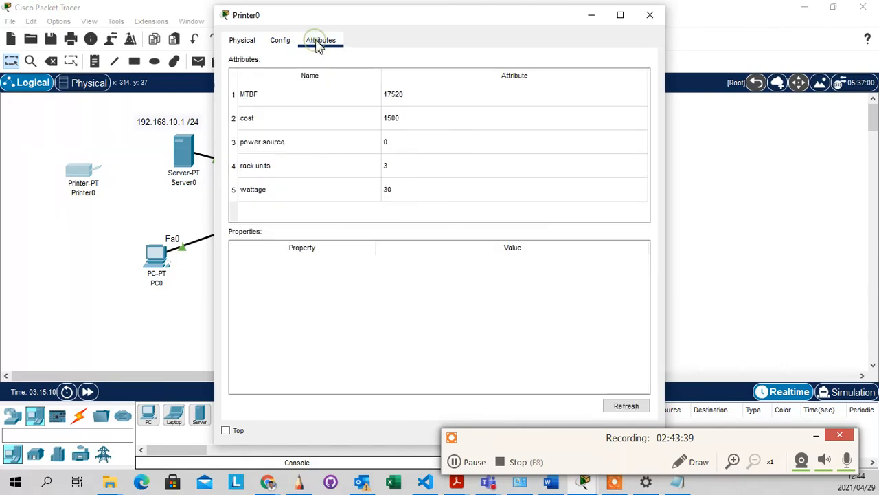
{"action": "left_click", "coordinate": [281, 42]}
{"action": "left_click", "coordinate": [242, 41]}
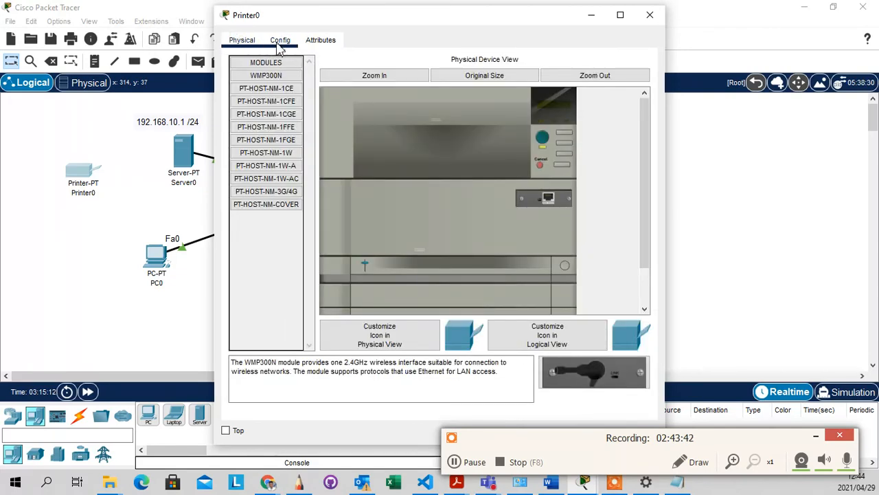
{"action": "left_click", "coordinate": [280, 41]}
{"action": "left_click", "coordinate": [650, 14]}
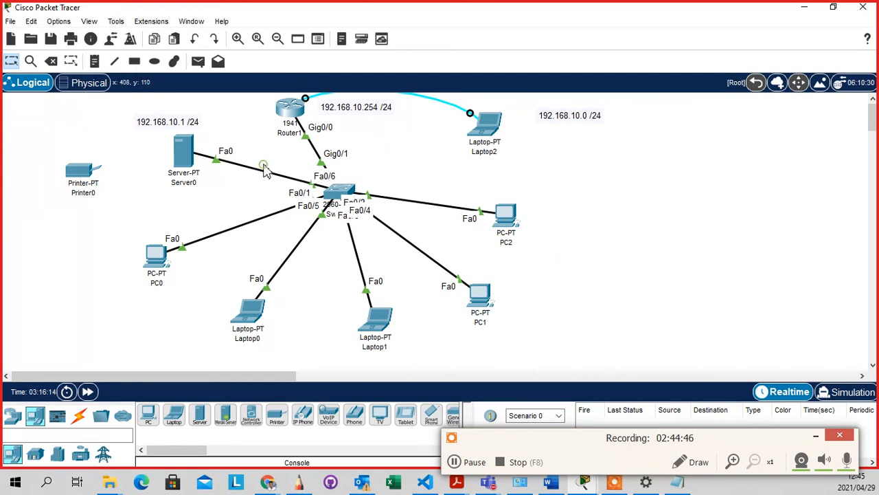
Open Server0's configuration window to view its DHCP pool PBSA
{"action": "left_click", "coordinate": [185, 152]}
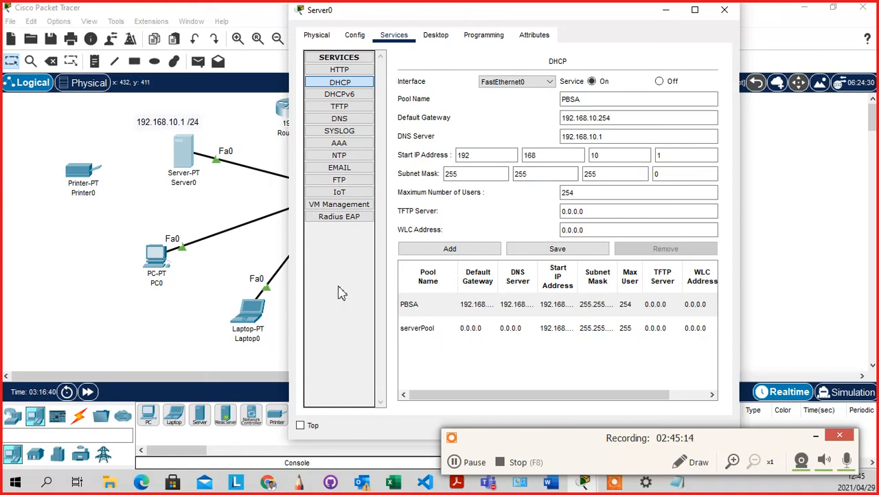
Show Server0's FTP service page and scroll its stored files, including asa842-k8.bin
{"action": "left_click", "coordinate": [339, 180]}
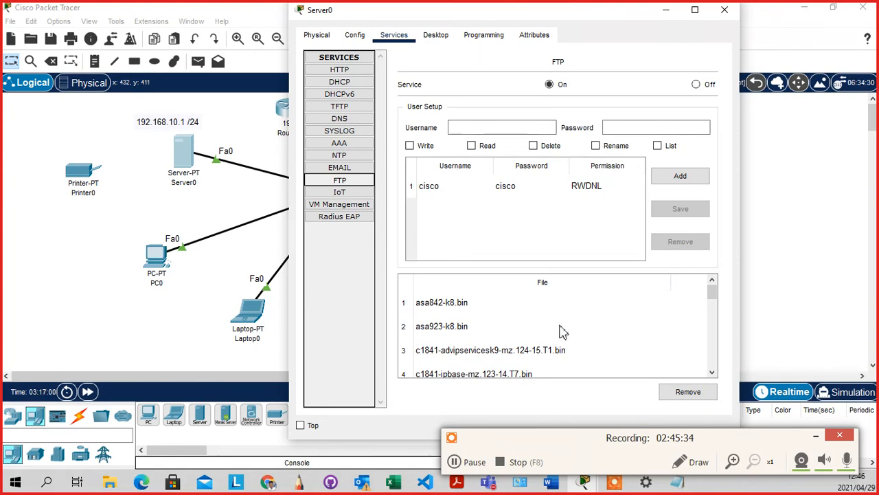
{"action": "scroll", "coordinate": [529, 329], "scroll_direction": "down", "scroll_amount": 2}
{"action": "scroll", "coordinate": [512, 329], "scroll_direction": "up", "scroll_amount": 2}
{"action": "scroll", "coordinate": [508, 330], "scroll_direction": "down", "scroll_amount": 2}
{"action": "scroll", "coordinate": [508, 330], "scroll_direction": "up", "scroll_amount": 2}
{"action": "scroll", "coordinate": [467, 314], "scroll_direction": "down", "scroll_amount": 6}
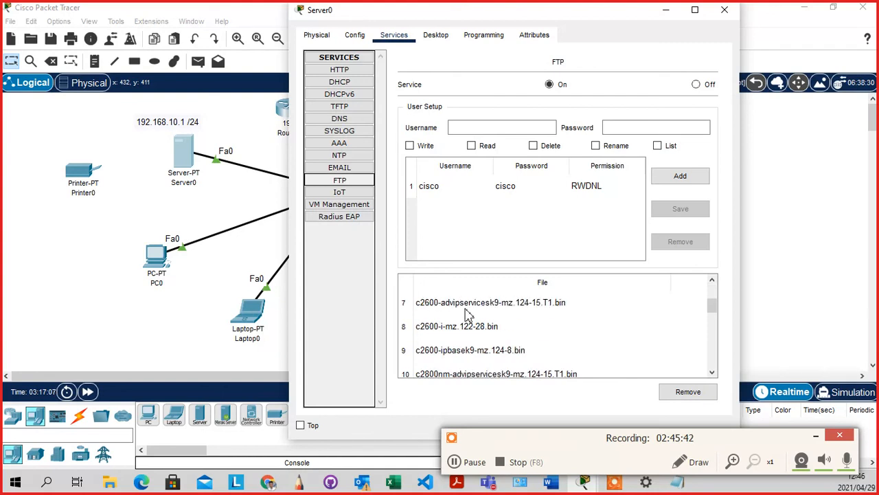
{"action": "scroll", "coordinate": [481, 329], "scroll_direction": "up", "scroll_amount": 6}
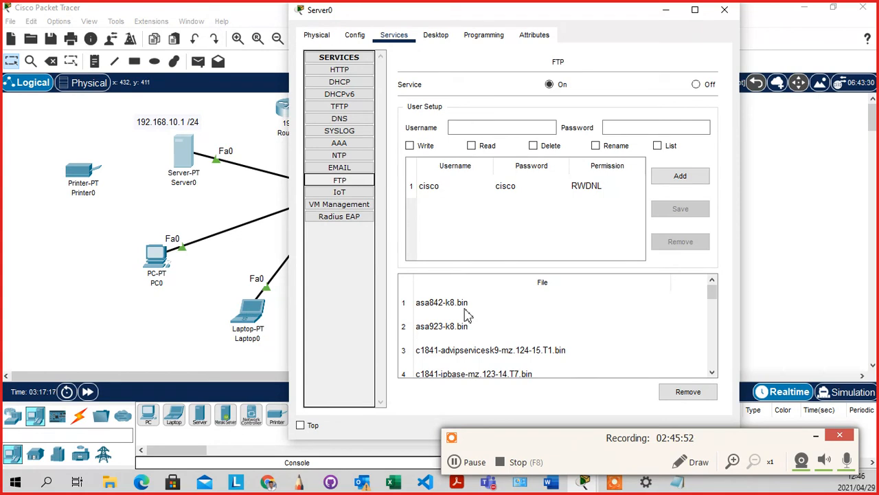
{"action": "left_click", "coordinate": [464, 129]}
Add FTP user 'admin' with its password and Write, Read, Delete, Rename and List permissions
{"action": "left_click", "coordinate": [455, 127]}
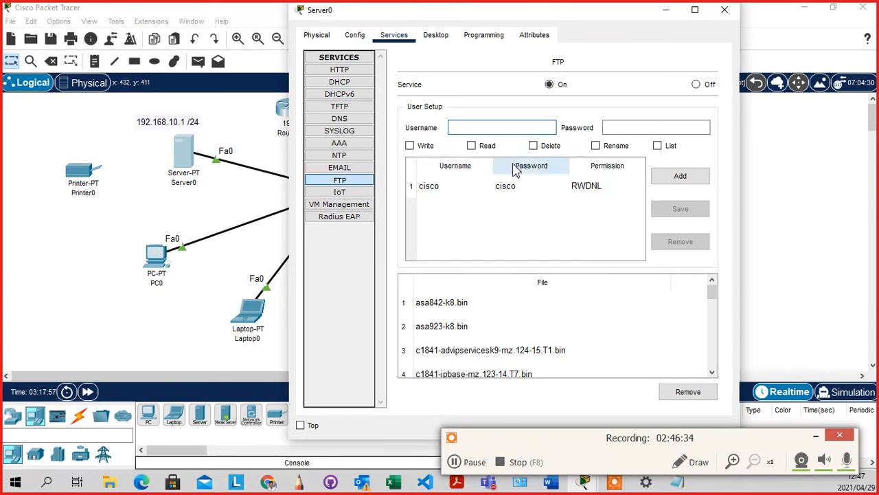
{"action": "type", "text": "admin"}
{"action": "left_click", "coordinate": [622, 129]}
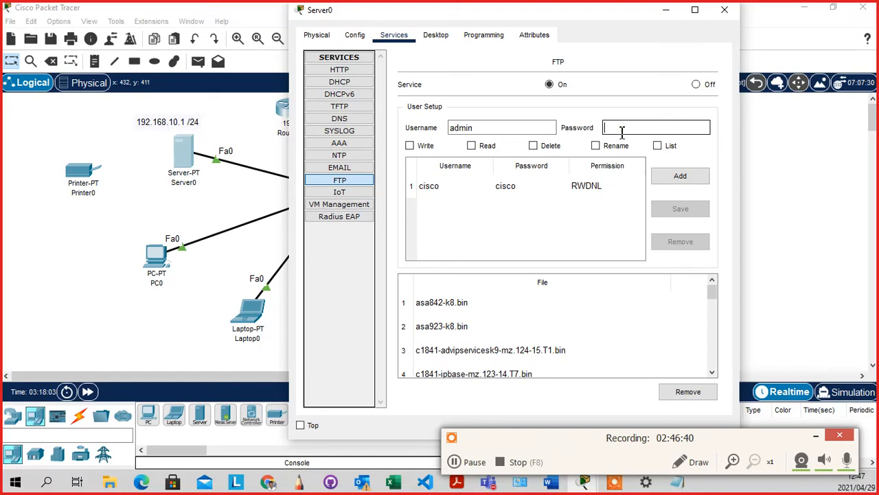
{"action": "type", "text": "cisco"}
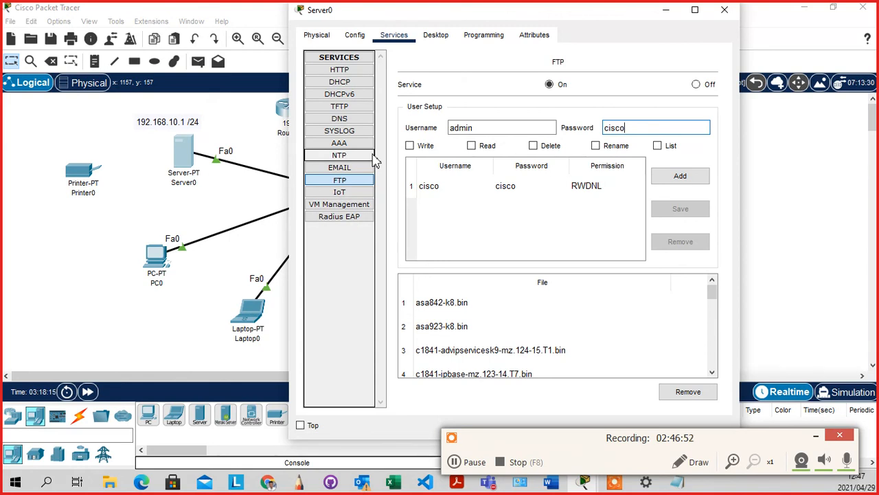
{"action": "left_click", "coordinate": [415, 146]}
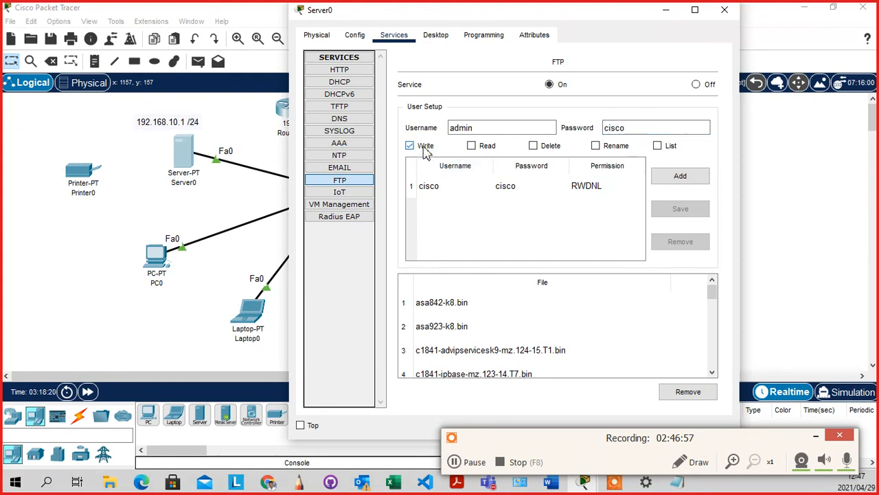
{"action": "left_click", "coordinate": [486, 151]}
{"action": "left_click", "coordinate": [534, 147]}
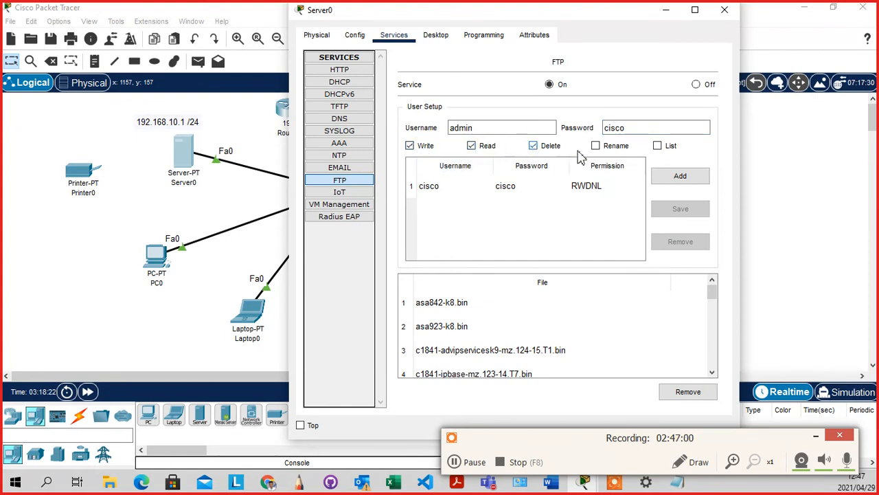
{"action": "left_click", "coordinate": [597, 148]}
{"action": "left_click", "coordinate": [658, 148]}
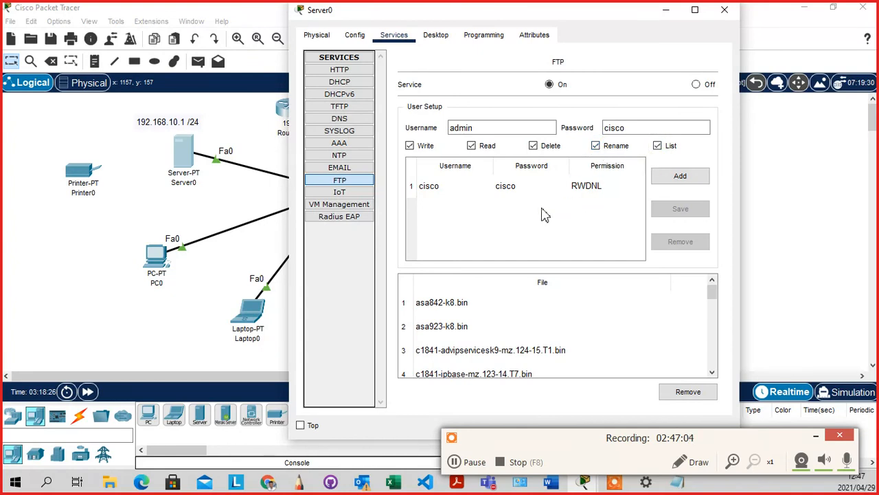
{"action": "left_click", "coordinate": [692, 185]}
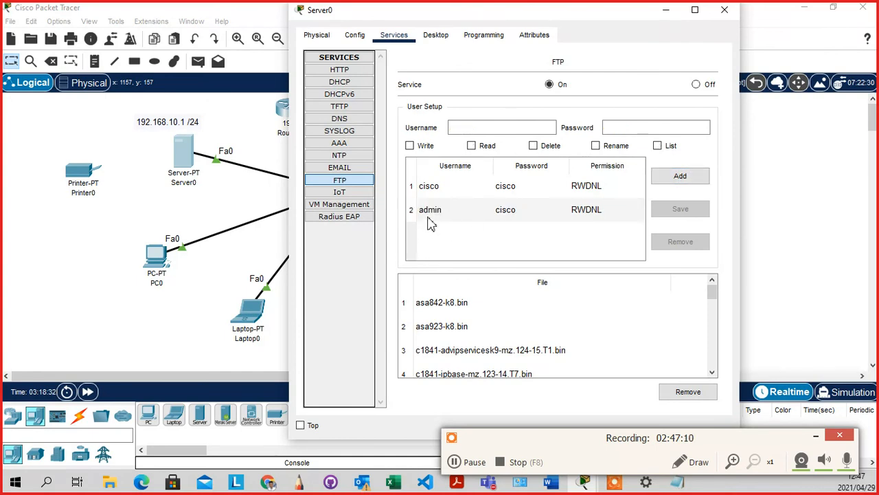
Add a third FTP user with its name, password and full RWDNL permissions, then close Server0
{"action": "left_click", "coordinate": [476, 129]}
{"action": "type", "text": "m"}
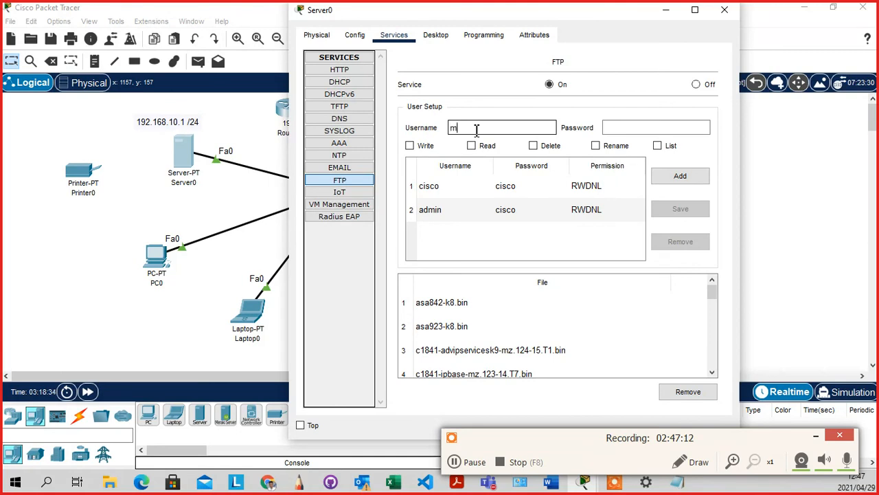
{"action": "type", "text": "elusi"}
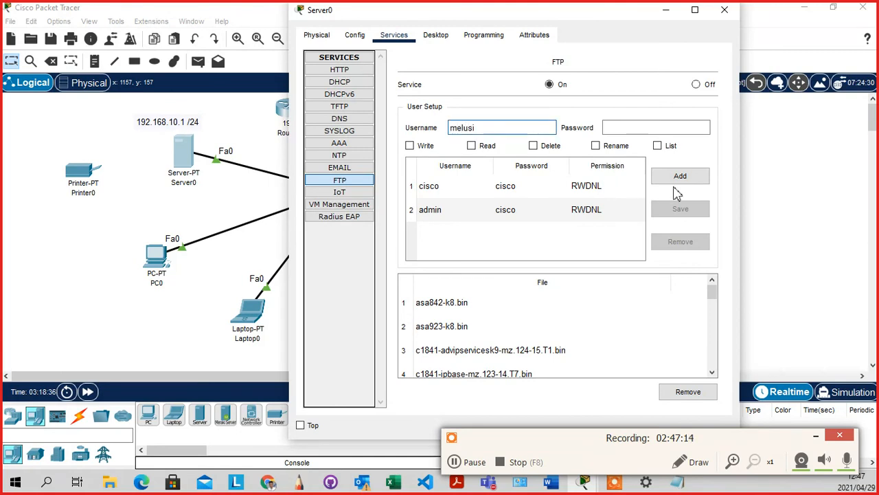
{"action": "left_click", "coordinate": [666, 128]}
{"action": "type", "text": "mo"}
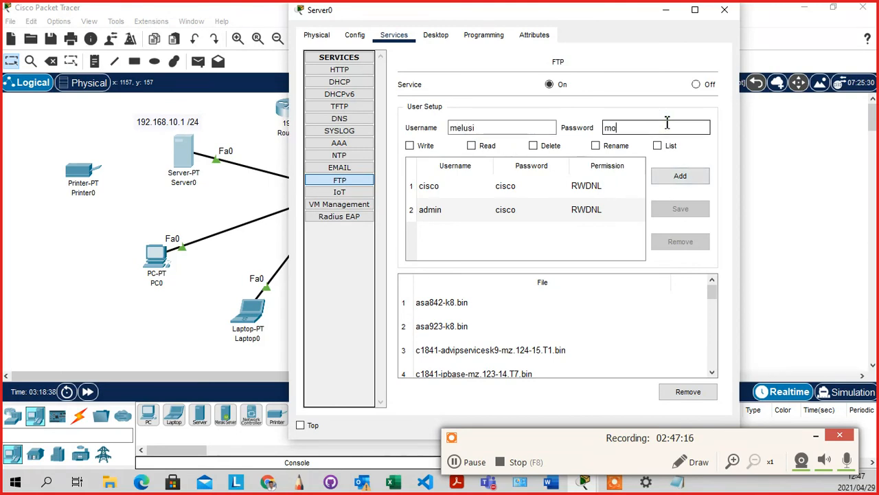
{"action": "type", "text": "yo"}
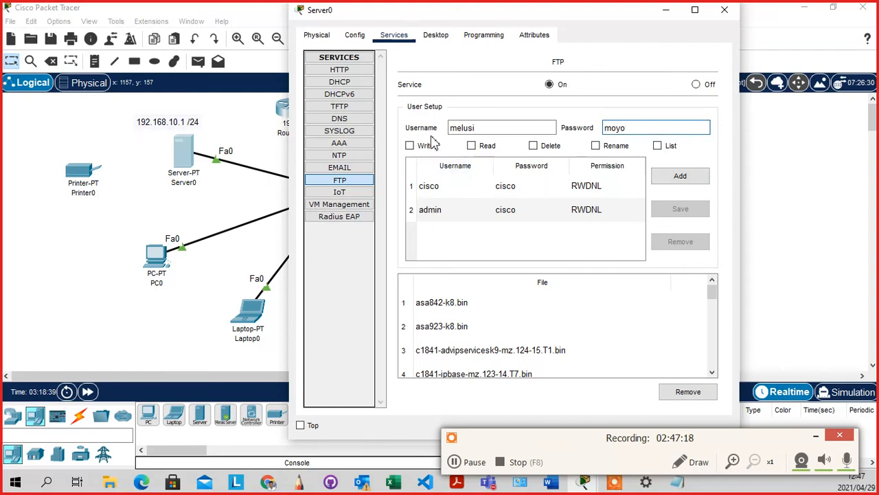
{"action": "left_click", "coordinate": [410, 146]}
{"action": "left_click", "coordinate": [472, 146]}
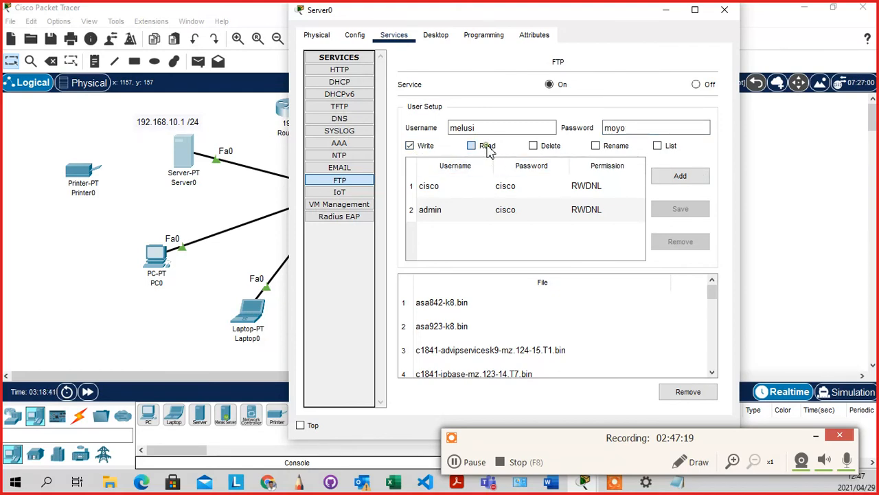
{"action": "left_click", "coordinate": [533, 146]}
{"action": "left_click", "coordinate": [596, 146]}
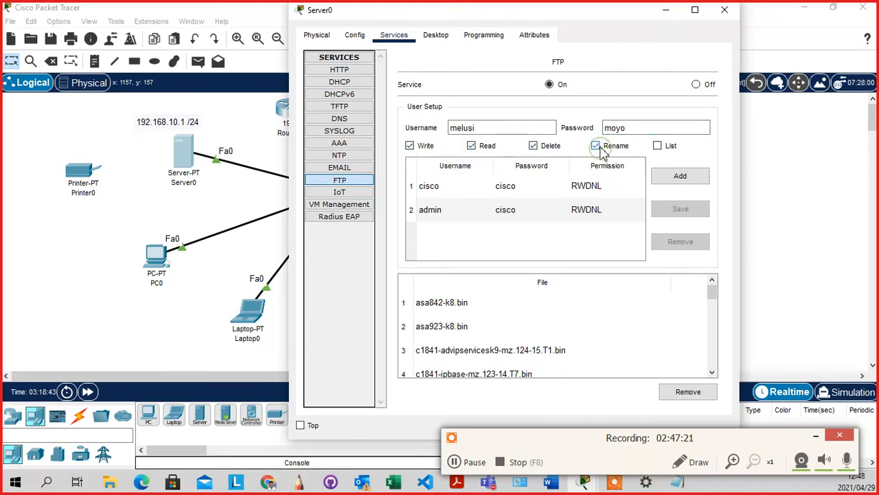
{"action": "left_click", "coordinate": [658, 146]}
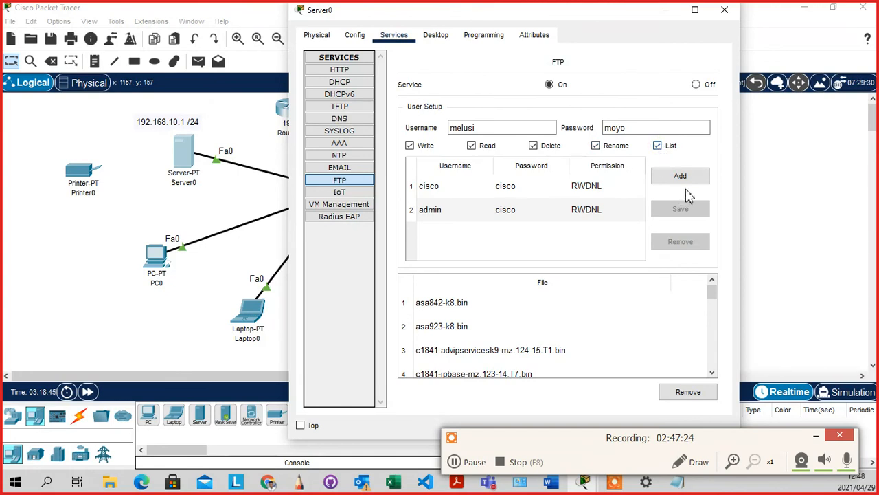
{"action": "left_click", "coordinate": [680, 176]}
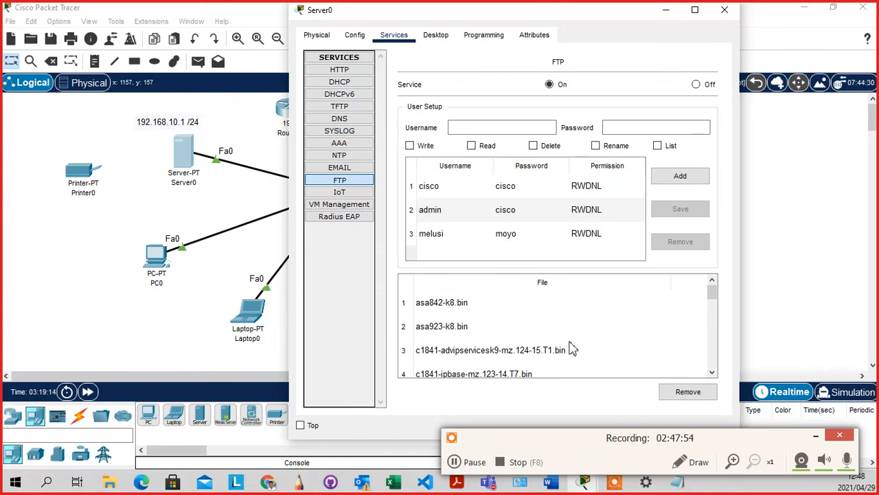
{"action": "left_click", "coordinate": [724, 10]}
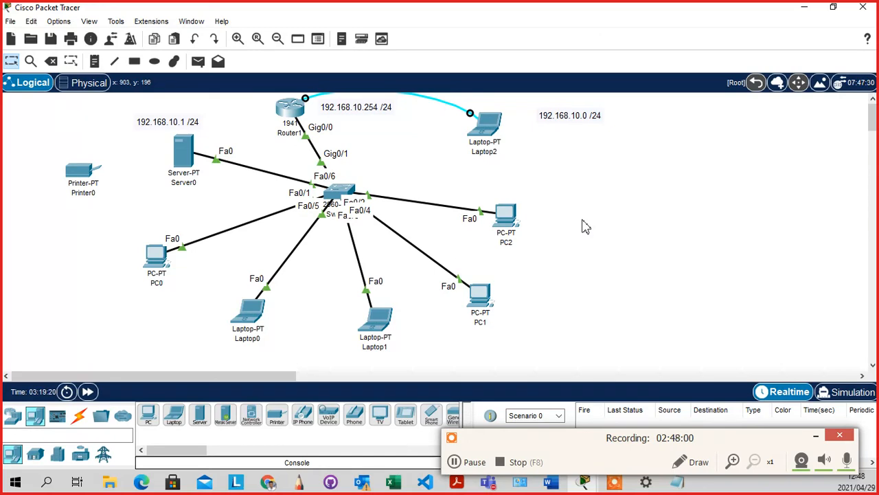
From PC2's Command Prompt, ping 192.168.10.1 and get 4 of 4 replies with 0% loss
{"action": "left_click", "coordinate": [511, 215]}
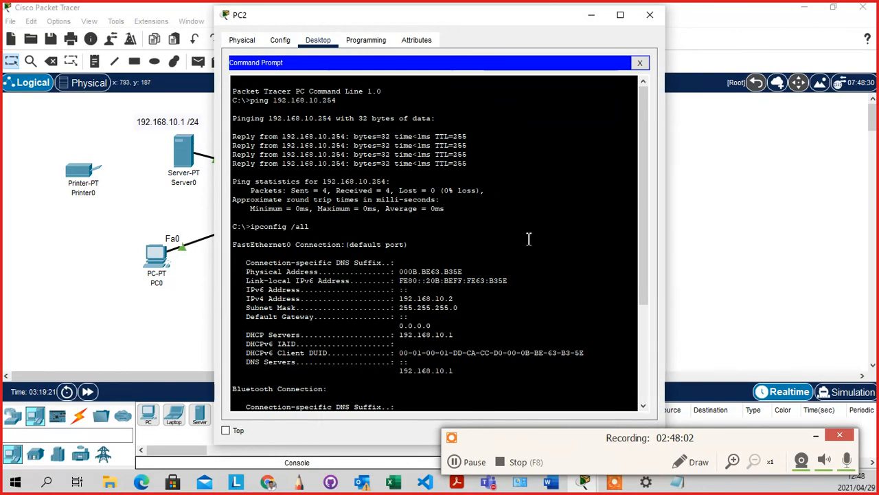
{"action": "scroll", "coordinate": [509, 255], "scroll_direction": "down", "scroll_amount": 7}
{"action": "left_click", "coordinate": [386, 392]}
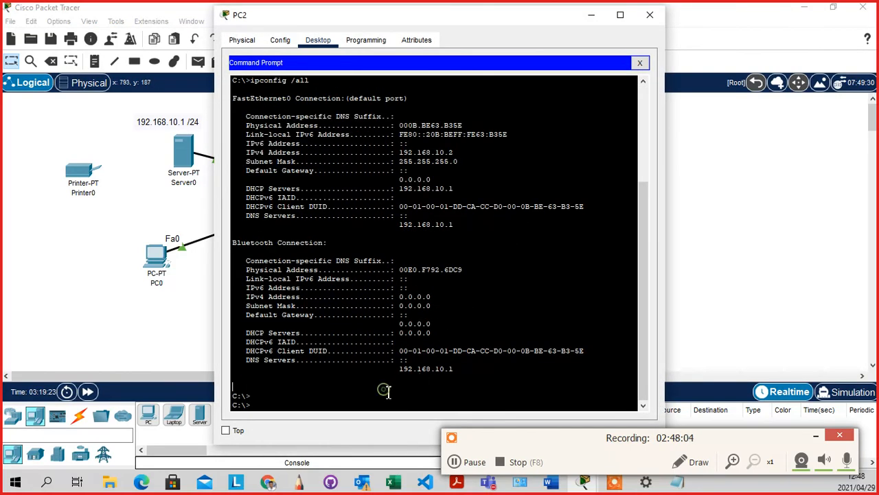
{"action": "left_click", "coordinate": [388, 397]}
{"action": "type", "text": "ping 192.168.10."}
{"action": "type", "text": "10.1"}
{"action": "key", "text": "Return"}
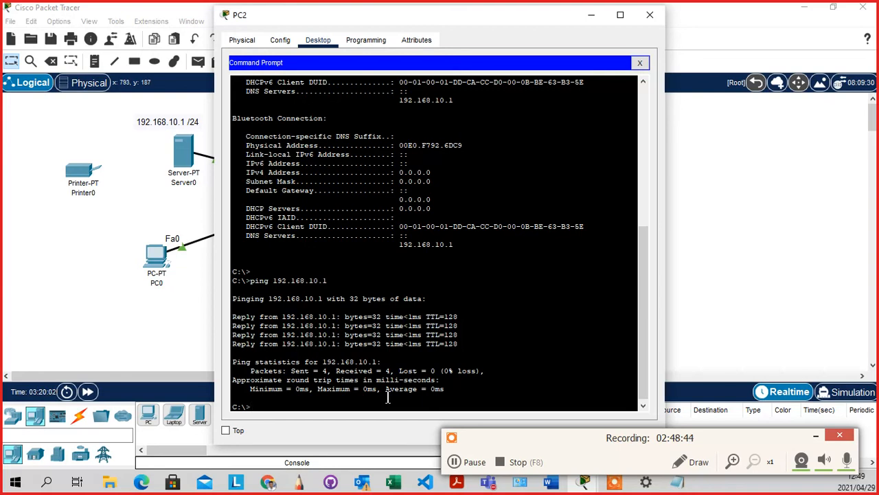
Open an FTP session from PC2 to 192.168.10.1 and log in as admin with its password
{"action": "type", "text": "ftp"}
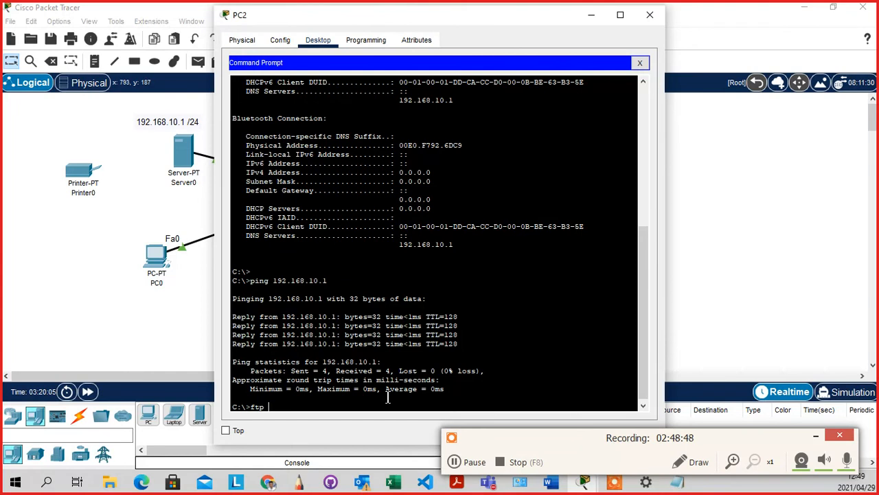
{"action": "type", "text": " 1"}
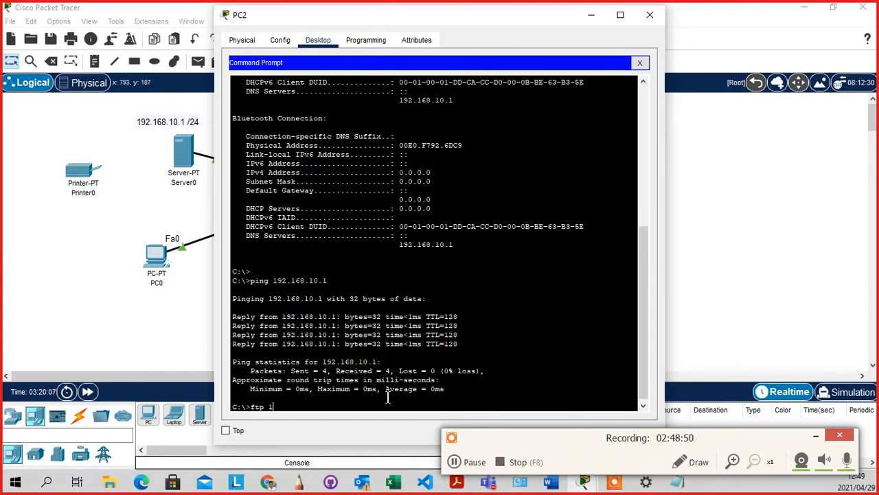
{"action": "type", "text": "92.168.10.1"}
{"action": "key", "text": "Return"}
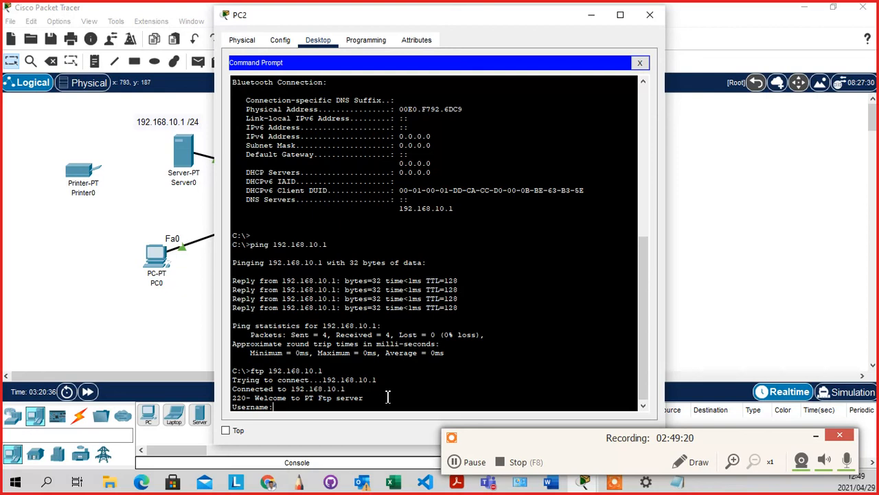
{"action": "type", "text": "admin"}
{"action": "key", "text": "Return"}
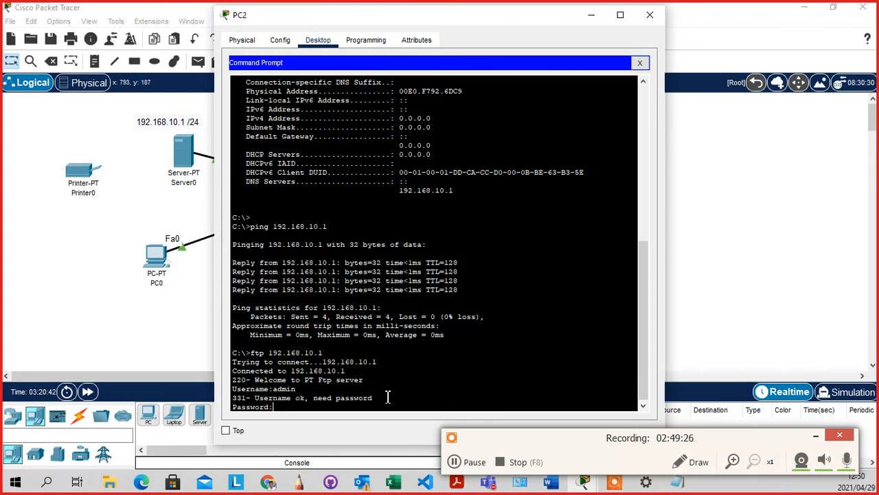
{"action": "key", "text": "Return"}
{"action": "key", "text": "Return"}
{"action": "key", "text": "Return"}
{"action": "key", "text": "Return"}
{"action": "key", "text": "Return"}
{"action": "key", "text": "Return"}
{"action": "key", "text": "Return"}
{"action": "key", "text": "Return"}
{"action": "key", "text": "Return"}
{"action": "key", "text": "Return"}
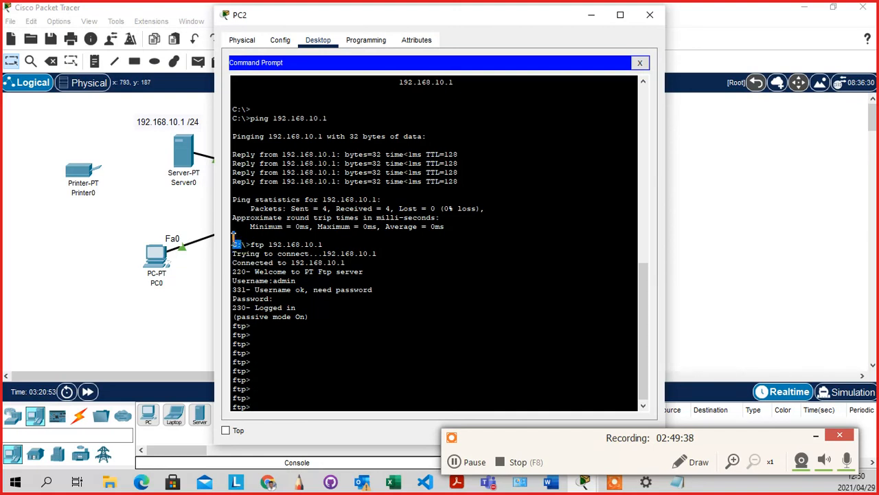
{"action": "left_click", "coordinate": [262, 397]}
{"action": "type", "text": "?"}
{"action": "key", "text": "Return"}
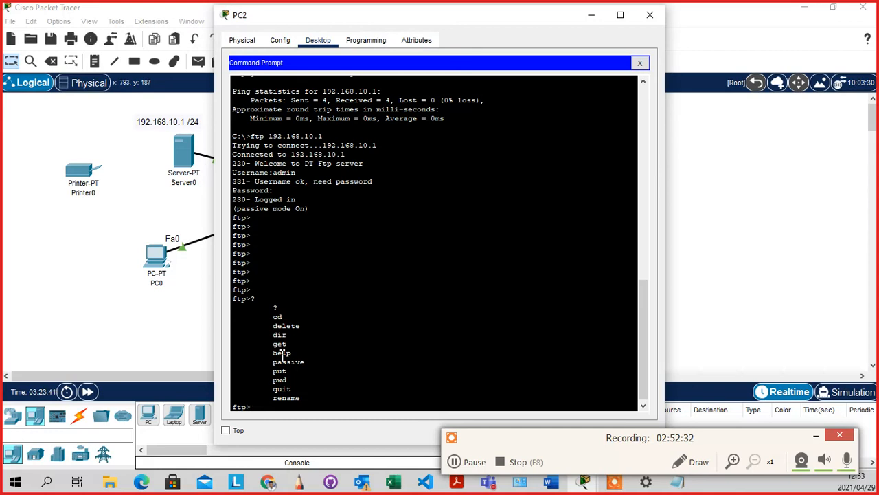
{"action": "double_click", "coordinate": [277, 315]}
{"action": "left_click", "coordinate": [323, 341]}
{"action": "left_click_drag", "start_coordinate": [289, 336], "coordinate": [274, 335]}
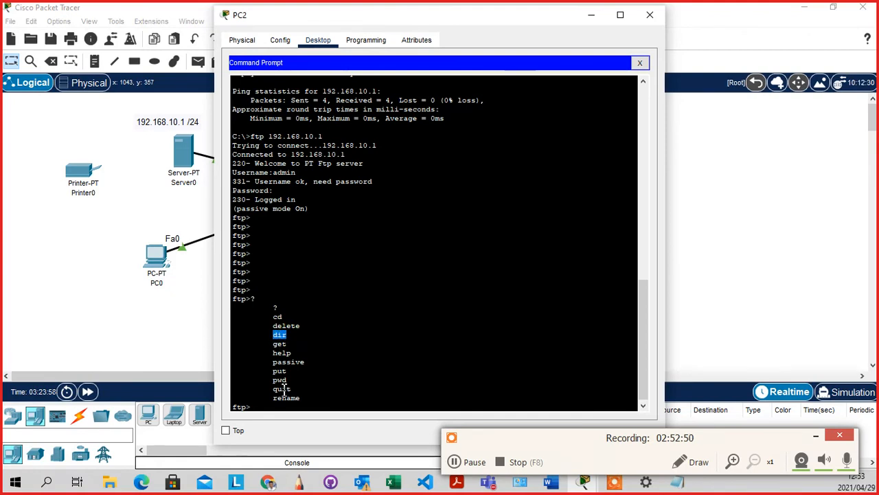
{"action": "left_click", "coordinate": [294, 341]}
{"action": "left_click_drag", "start_coordinate": [288, 335], "coordinate": [275, 335]}
{"action": "left_click", "coordinate": [294, 345]}
{"action": "left_click_drag", "start_coordinate": [294, 344], "coordinate": [278, 344]}
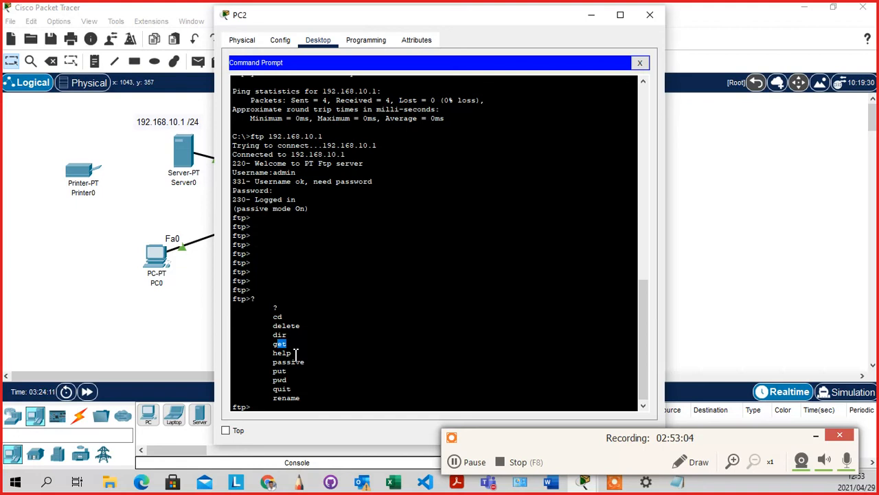
{"action": "left_click", "coordinate": [295, 353]}
{"action": "double_click", "coordinate": [292, 352]}
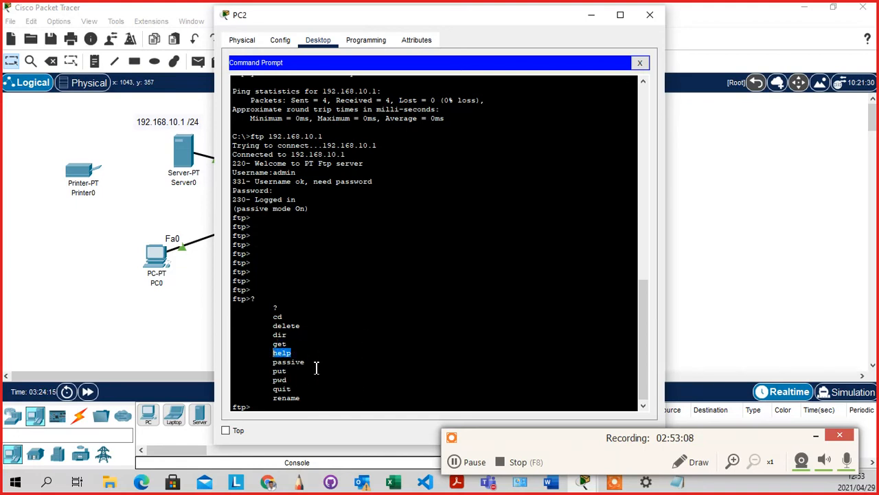
{"action": "left_click_drag", "start_coordinate": [309, 362], "coordinate": [270, 363]}
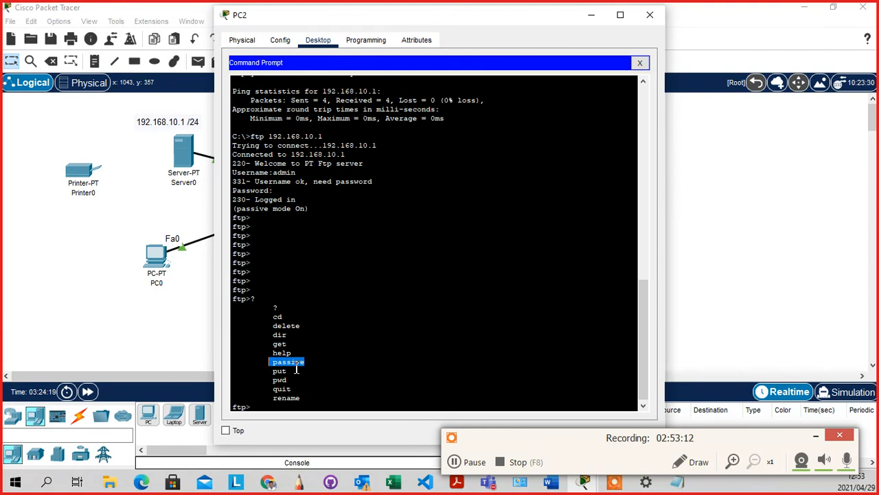
{"action": "left_click_drag", "start_coordinate": [290, 371], "coordinate": [275, 371]}
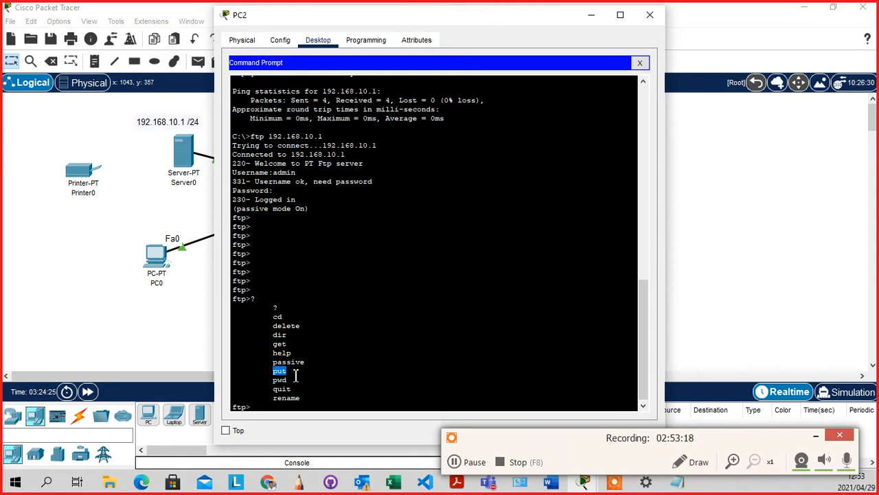
{"action": "left_click", "coordinate": [292, 375]}
{"action": "left_click_drag", "start_coordinate": [288, 380], "coordinate": [274, 382]}
At the ftp> prompt, run pwd and then dir to list the files in /ftp
{"action": "left_click", "coordinate": [259, 405]}
{"action": "type", "text": "pwd"}
{"action": "key", "text": "Return"}
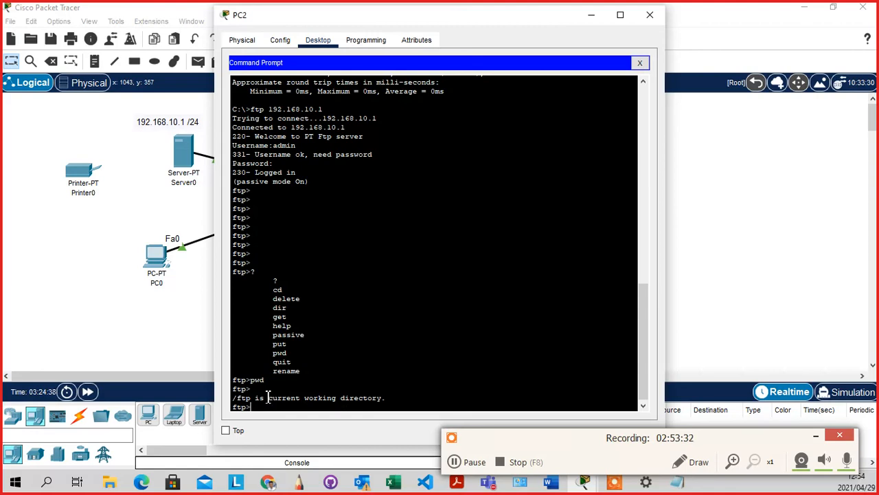
{"action": "type", "text": "dir"}
{"action": "key", "text": "Return"}
Copy the file name asa842-k8.bin from the directory listing
{"action": "scroll", "coordinate": [290, 289], "scroll_direction": "up", "scroll_amount": 5}
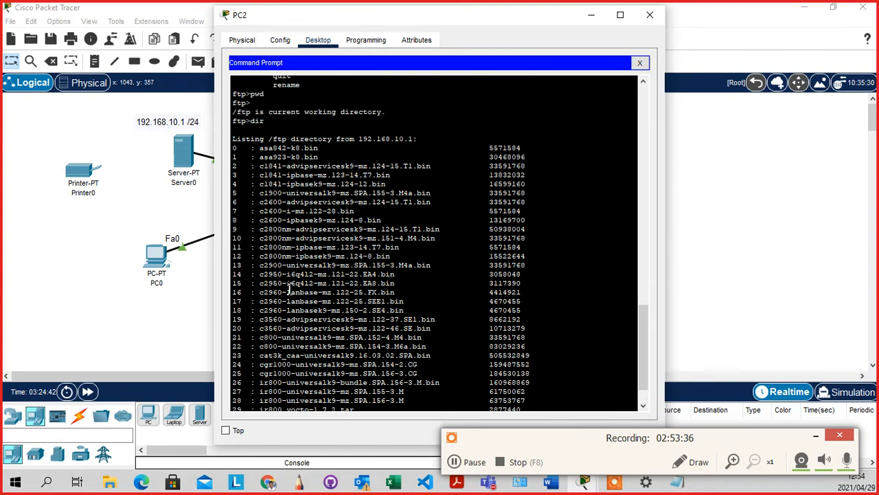
{"action": "scroll", "coordinate": [290, 287], "scroll_direction": "down", "scroll_amount": 2}
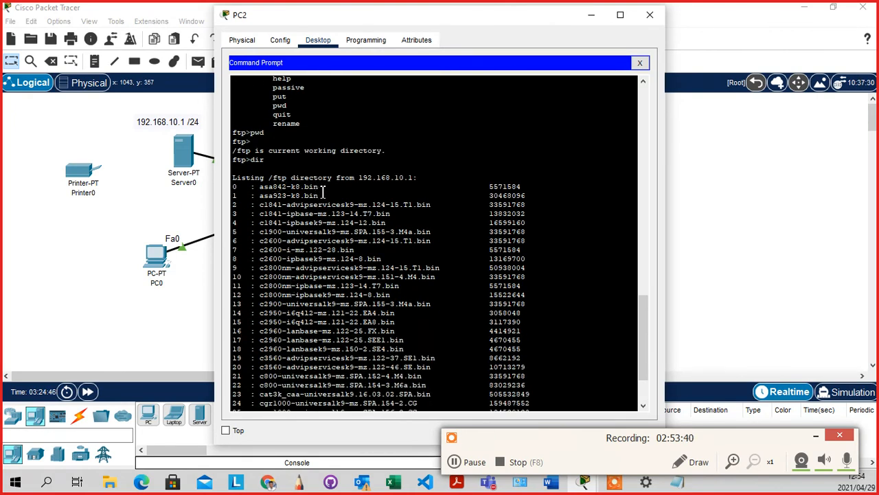
{"action": "left_click_drag", "start_coordinate": [321, 188], "coordinate": [264, 189]}
{"action": "right_click", "coordinate": [264, 191]}
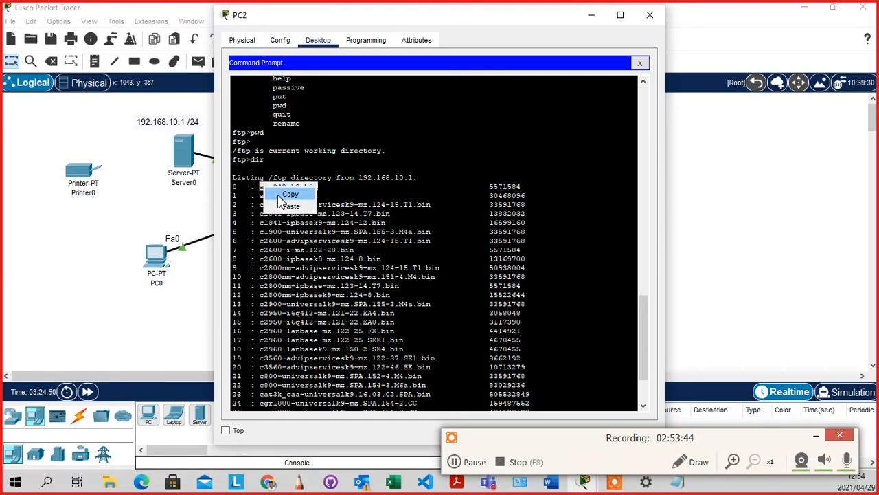
{"action": "left_click", "coordinate": [278, 198]}
{"action": "left_click", "coordinate": [286, 406]}
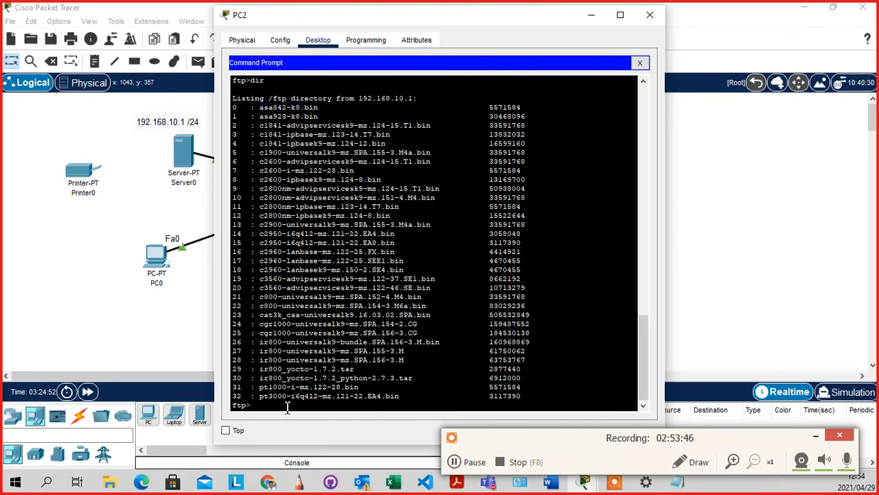
Run get asa842-k8.bin, pasting the copied file name, to download it from 192.168.10.1
{"action": "type", "text": "get"}
{"action": "right_click", "coordinate": [287, 407]}
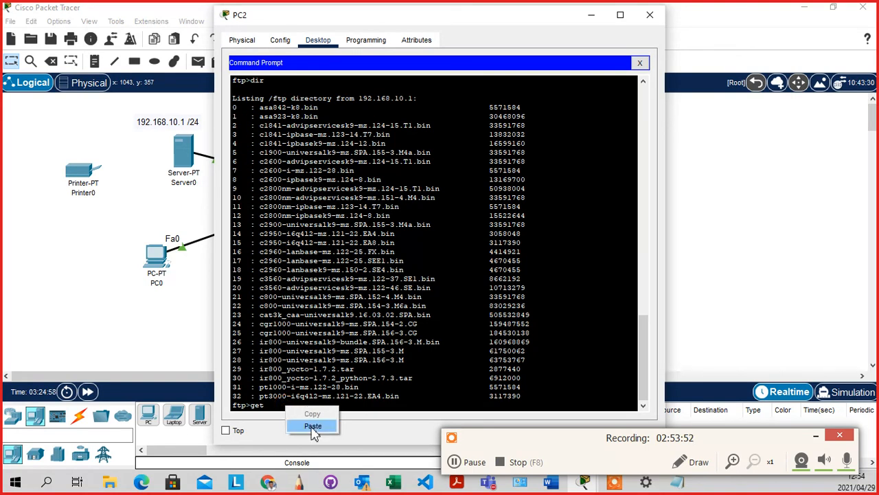
{"action": "left_click", "coordinate": [313, 426]}
{"action": "key", "text": "Return"}
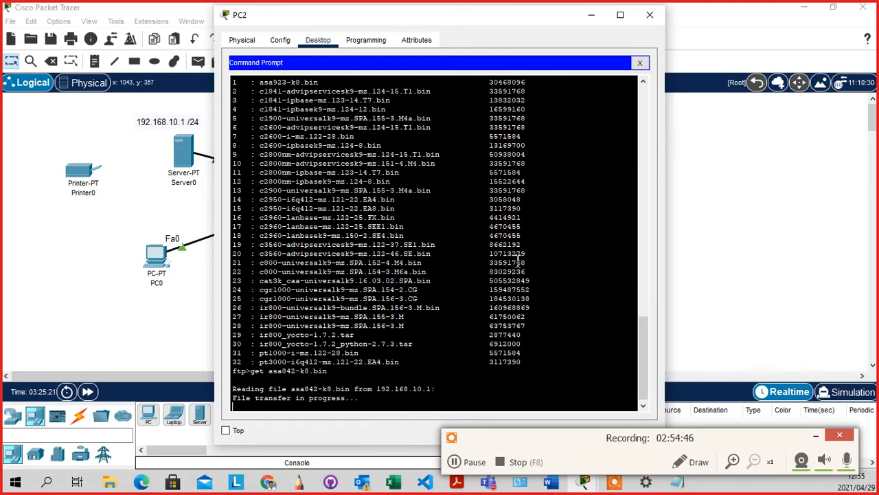
{"action": "scroll", "coordinate": [518, 262], "scroll_direction": "up", "scroll_amount": 3}
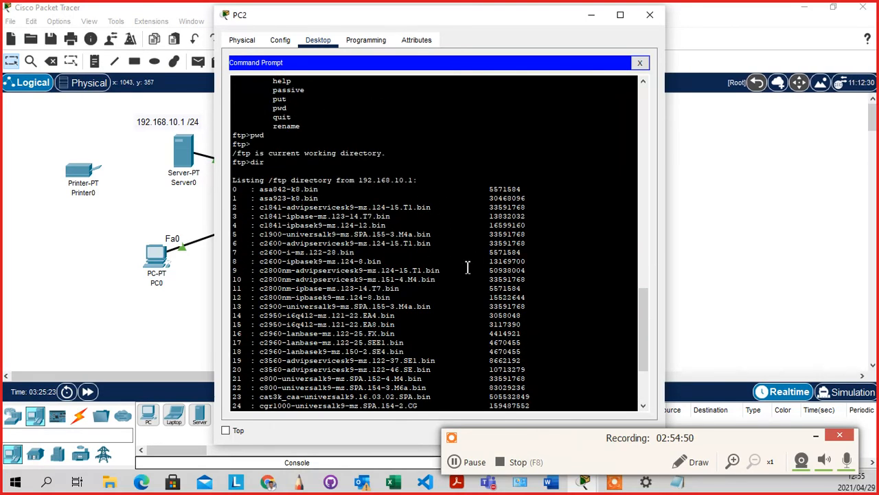
{"action": "scroll", "coordinate": [468, 268], "scroll_direction": "down", "scroll_amount": 1}
{"action": "mouse_move", "coordinate": [507, 159]}
{"action": "left_mouse_down"}
{"action": "mouse_move", "coordinate": [514, 142]}
{"action": "mouse_move", "coordinate": [516, 153]}
{"action": "mouse_move", "coordinate": [530, 156]}
{"action": "mouse_move", "coordinate": [494, 158]}
{"action": "left_mouse_up"}
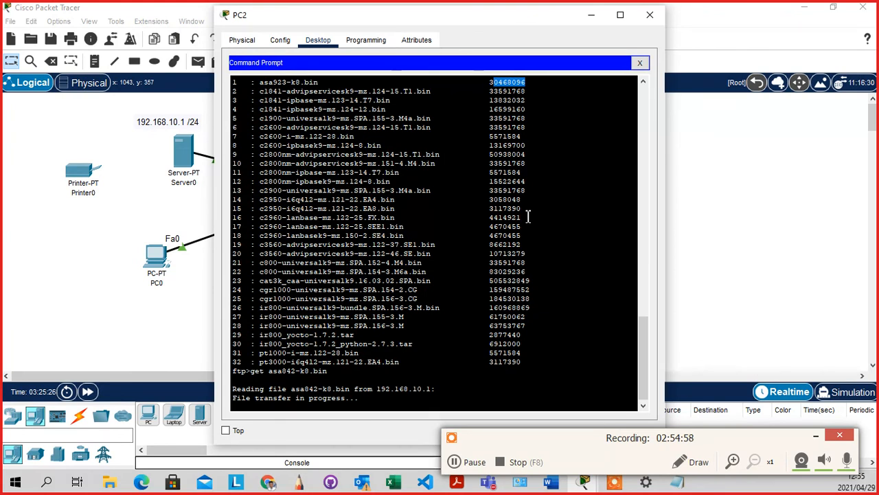
{"action": "scroll", "coordinate": [529, 217], "scroll_direction": "up", "scroll_amount": 2}
{"action": "left_click", "coordinate": [529, 212]}
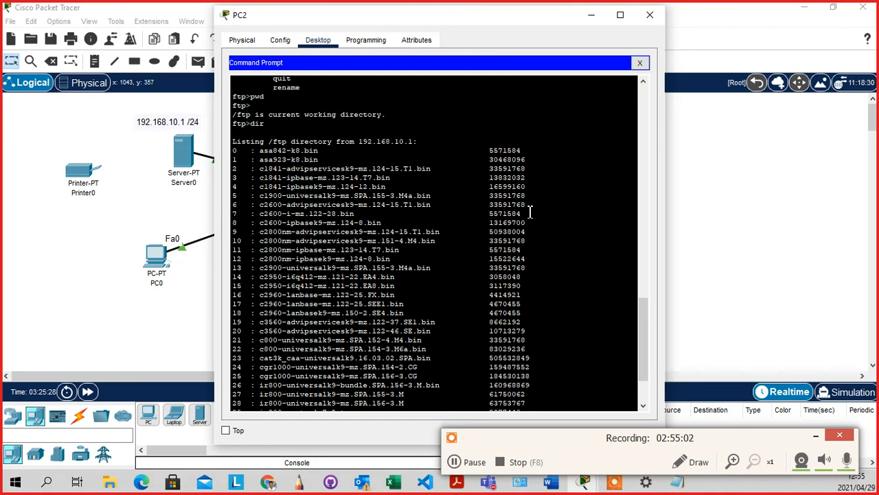
{"action": "scroll", "coordinate": [530, 212], "scroll_direction": "down", "scroll_amount": 3}
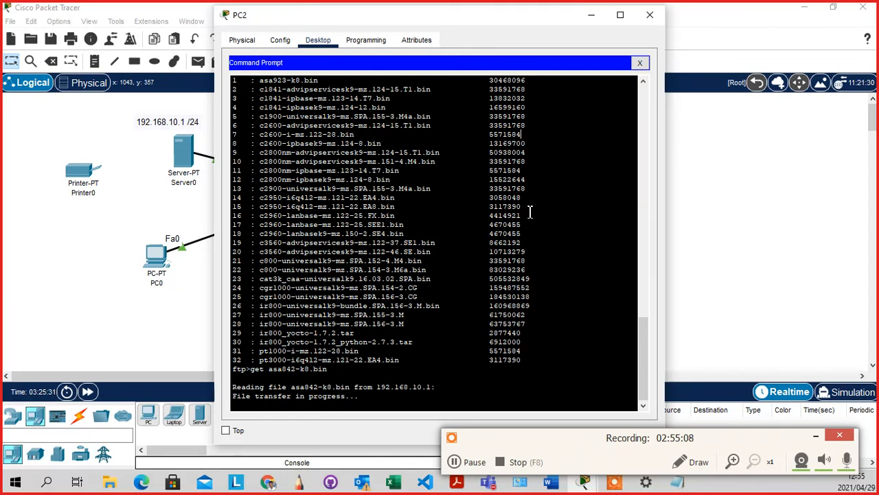
{"action": "scroll", "coordinate": [530, 213], "scroll_direction": "up", "scroll_amount": 3}
{"action": "scroll", "coordinate": [531, 212], "scroll_direction": "down", "scroll_amount": 3}
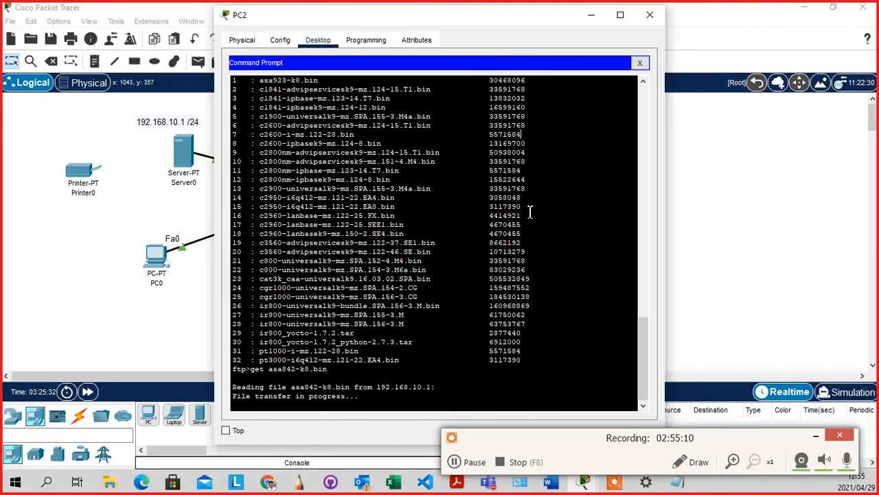
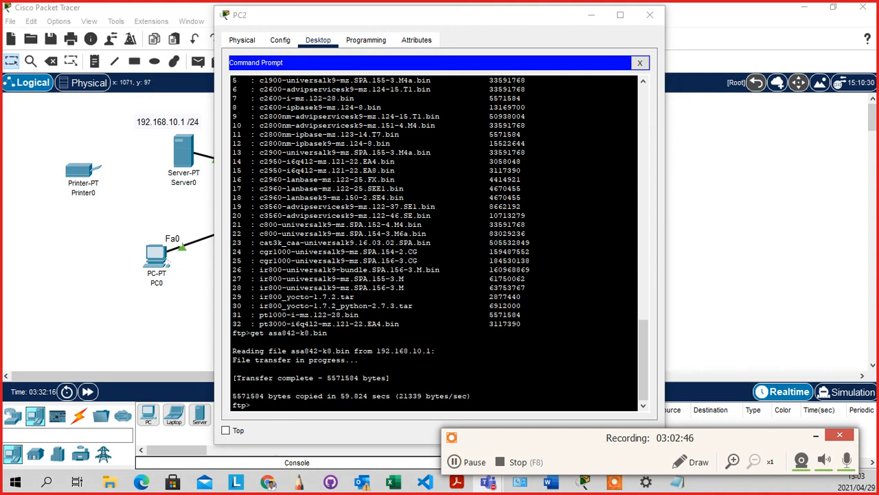
{"action": "left_click", "coordinate": [443, 334]}
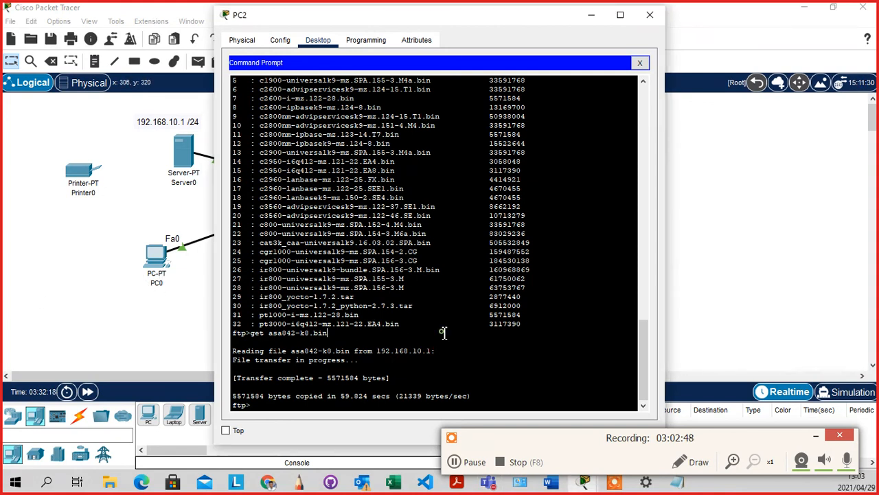